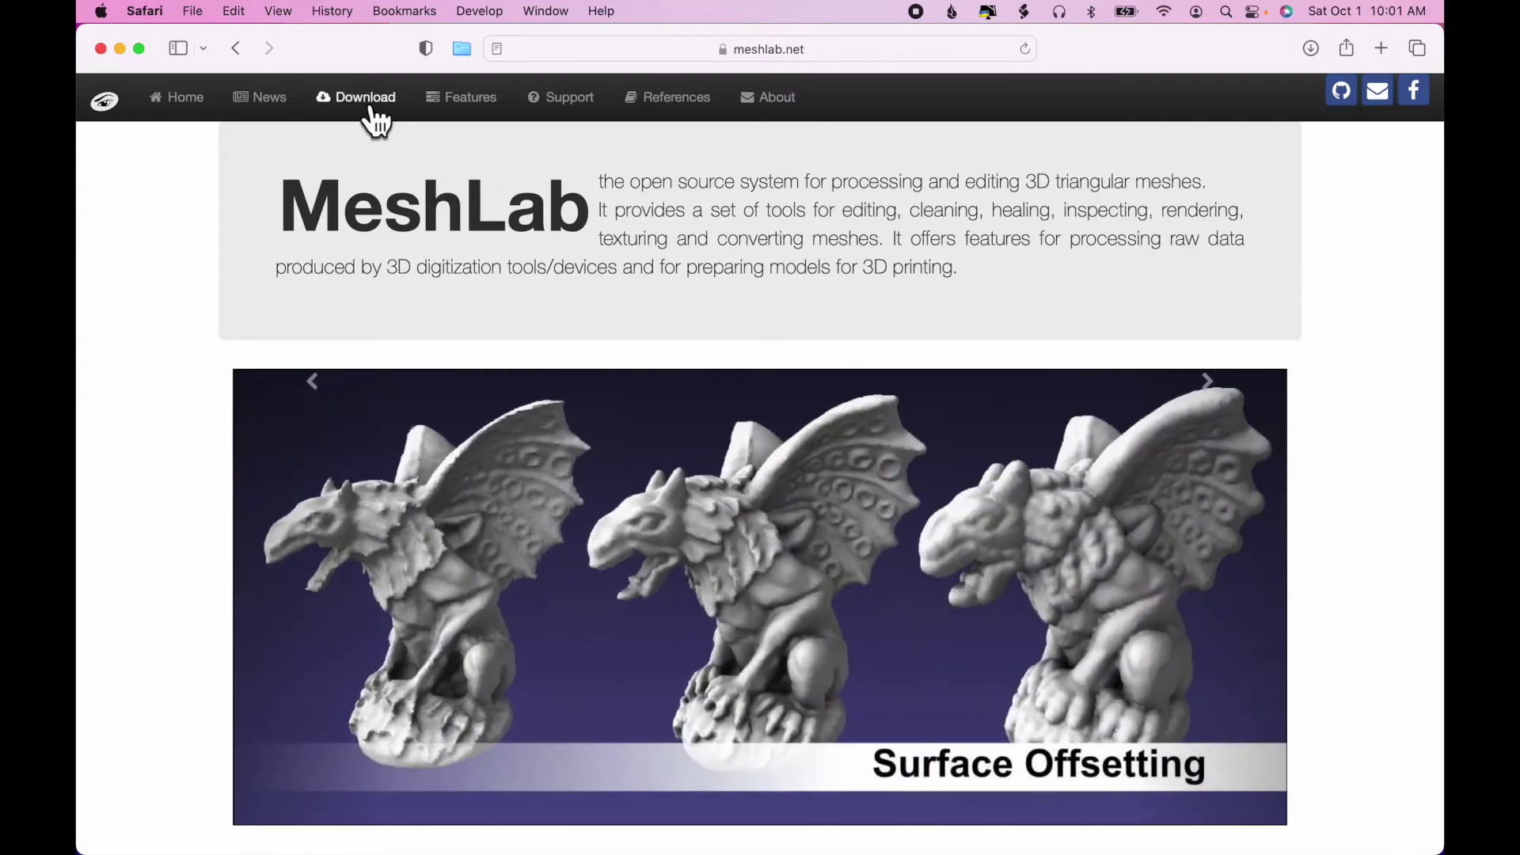
Step: Open the download section of the MeshLab website
left_click(374, 103)
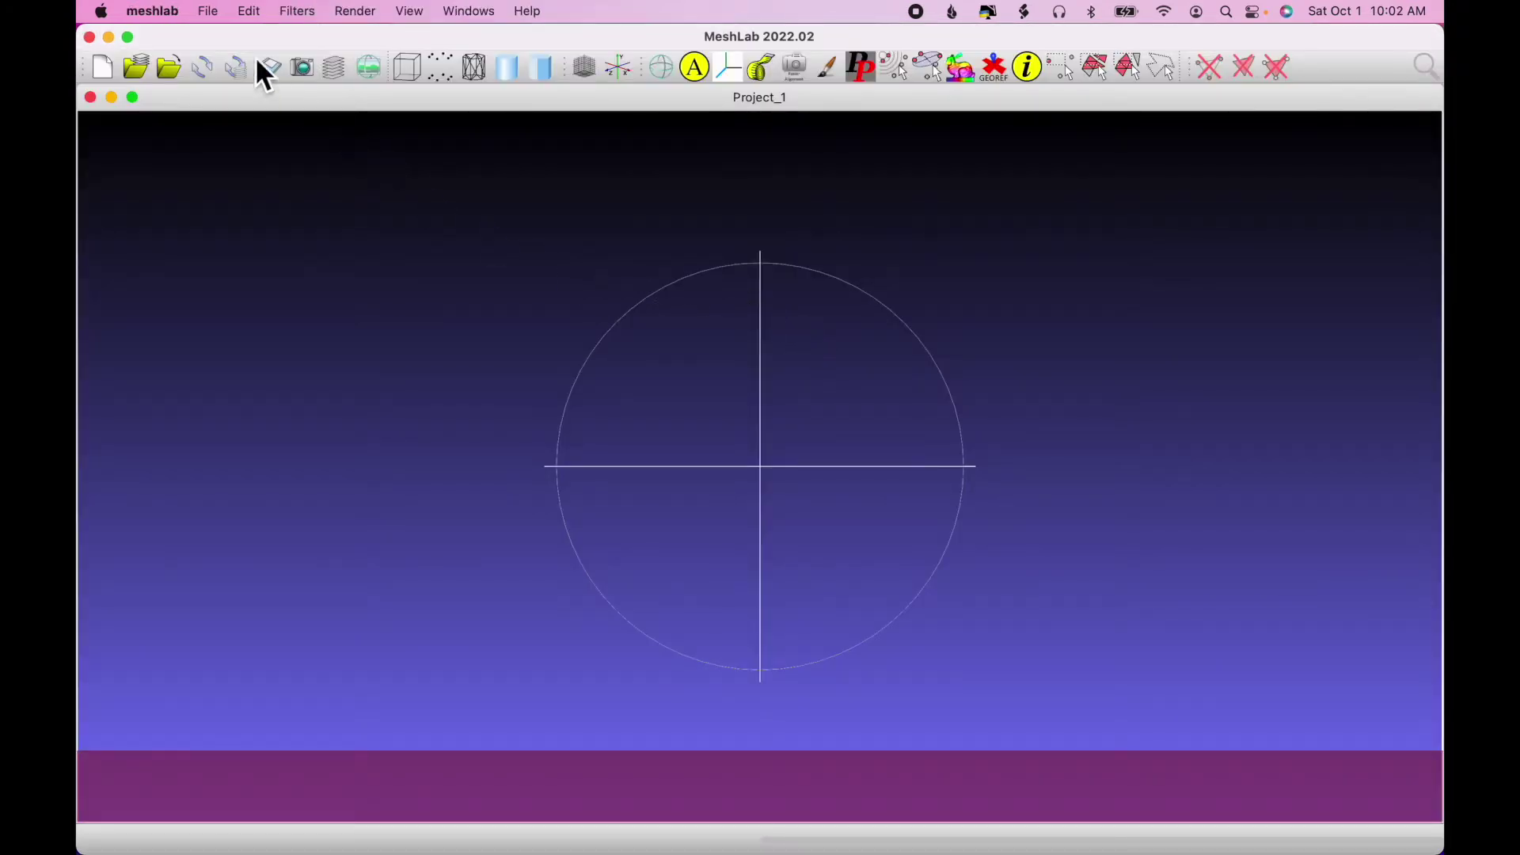
Step: In MeshLab, import the mesh Sep29at10-03AM-poly.stl from the Downloads folder with duplicated vertices unified
left_click(210, 13)
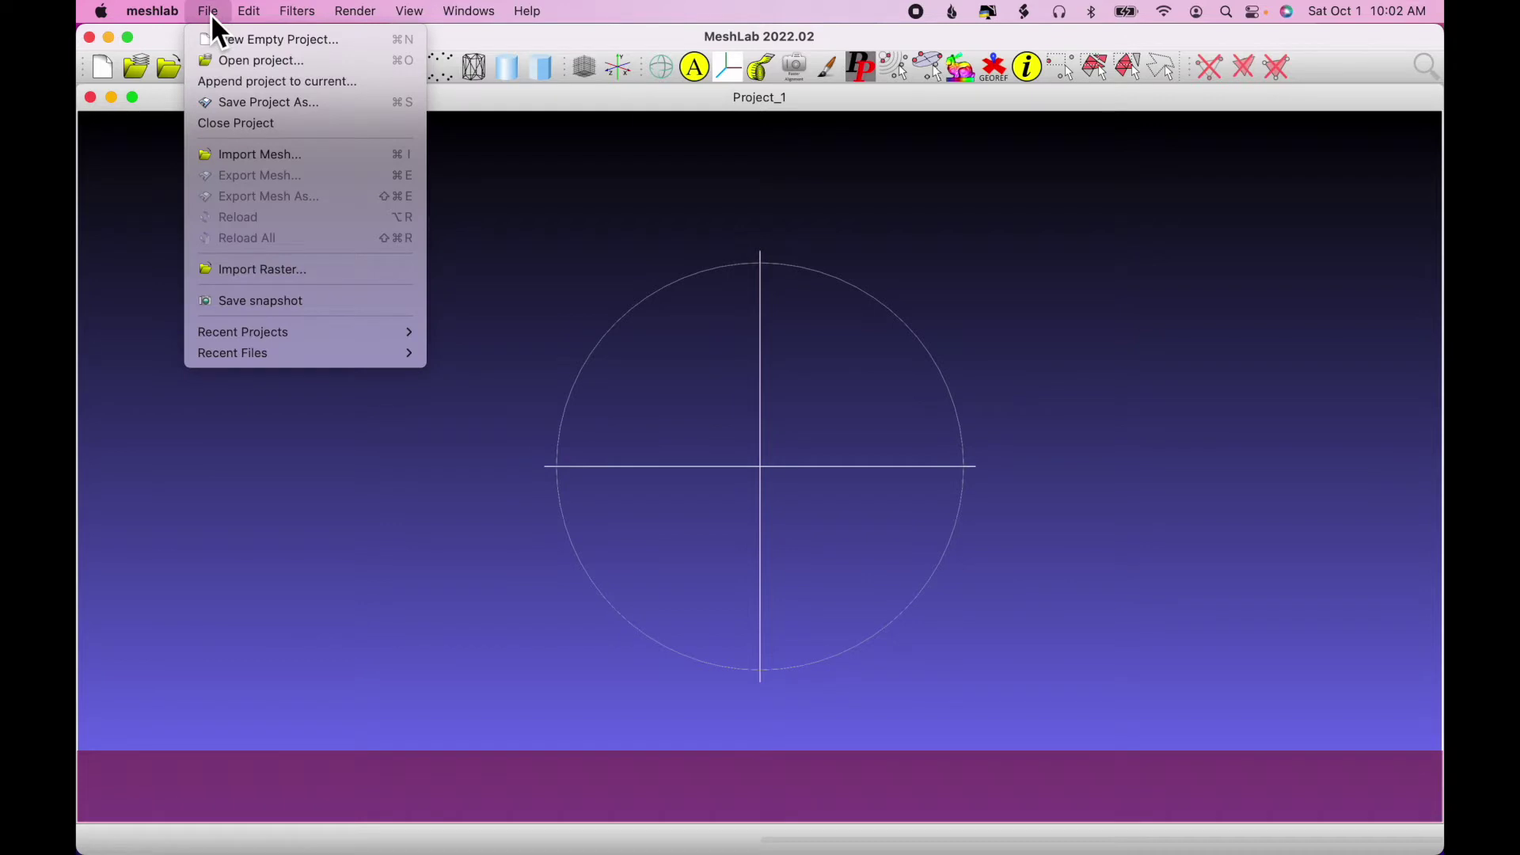
left_click(279, 153)
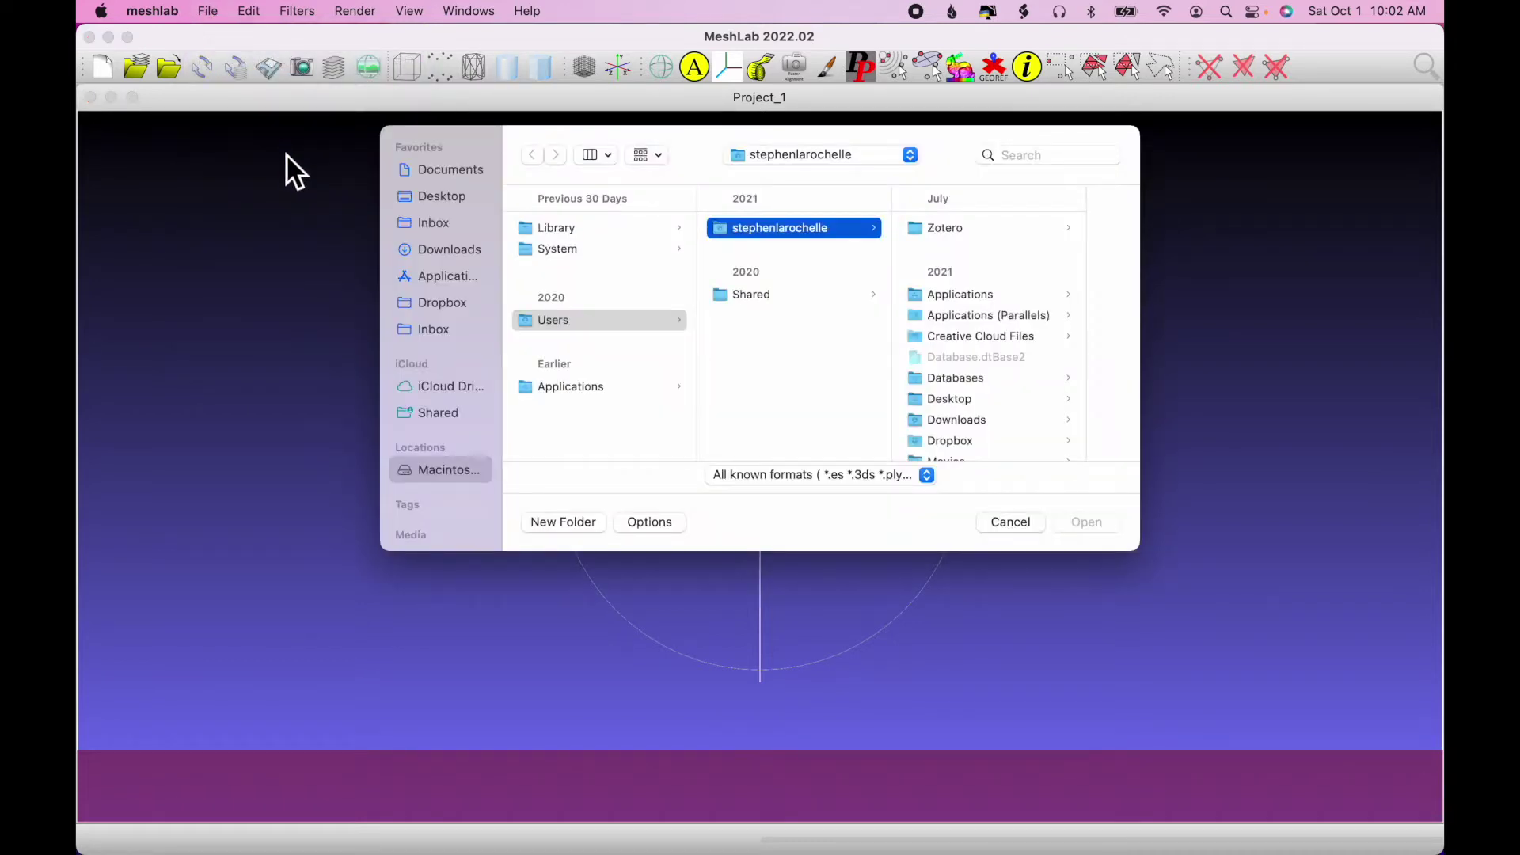
left_click(427, 249)
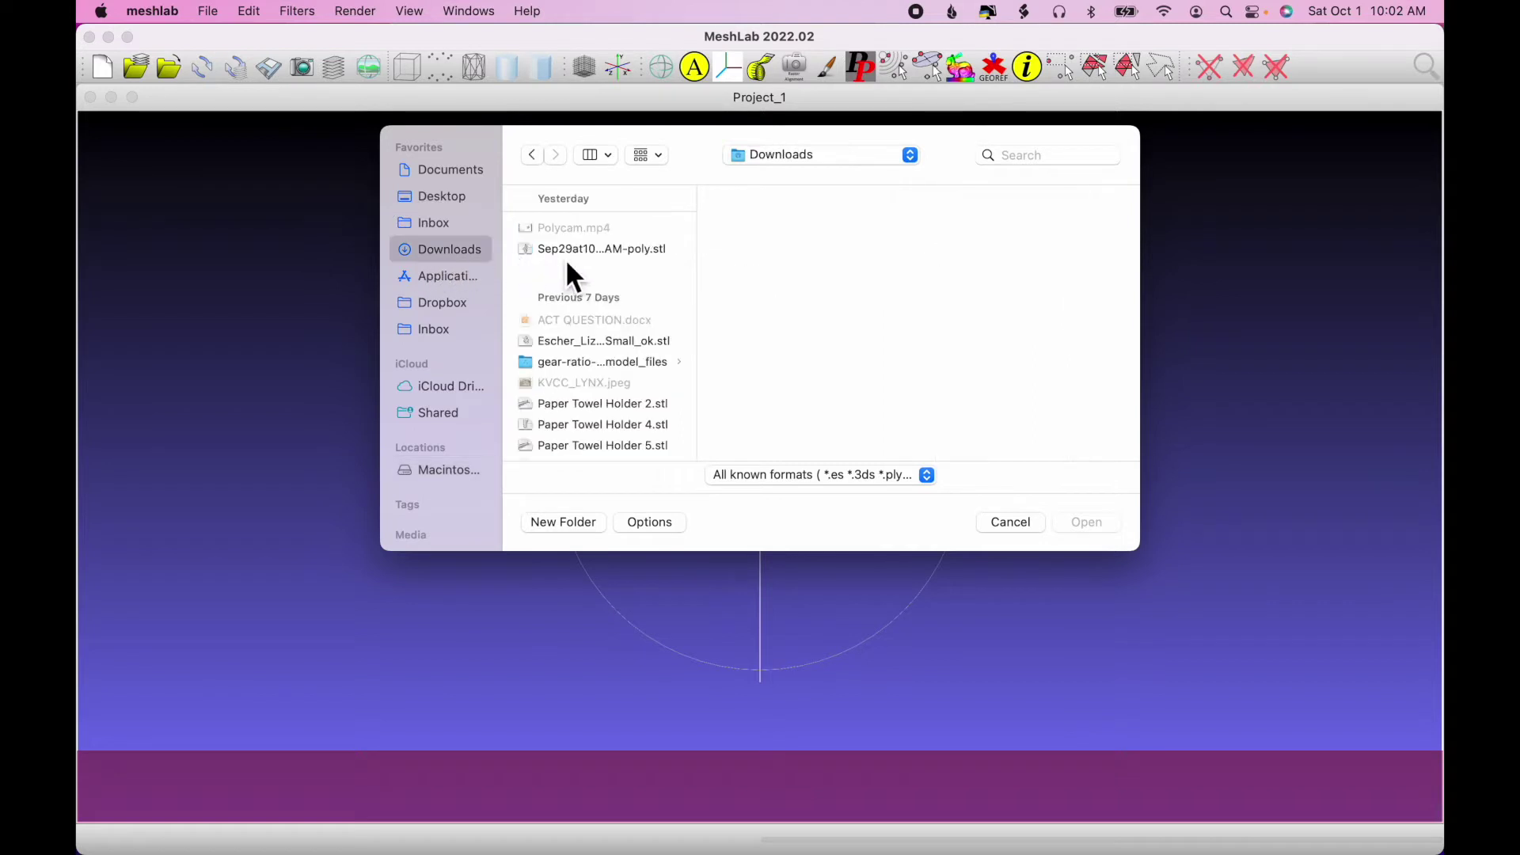
left_click(586, 250)
left_click_drag(911, 317, 971, 315)
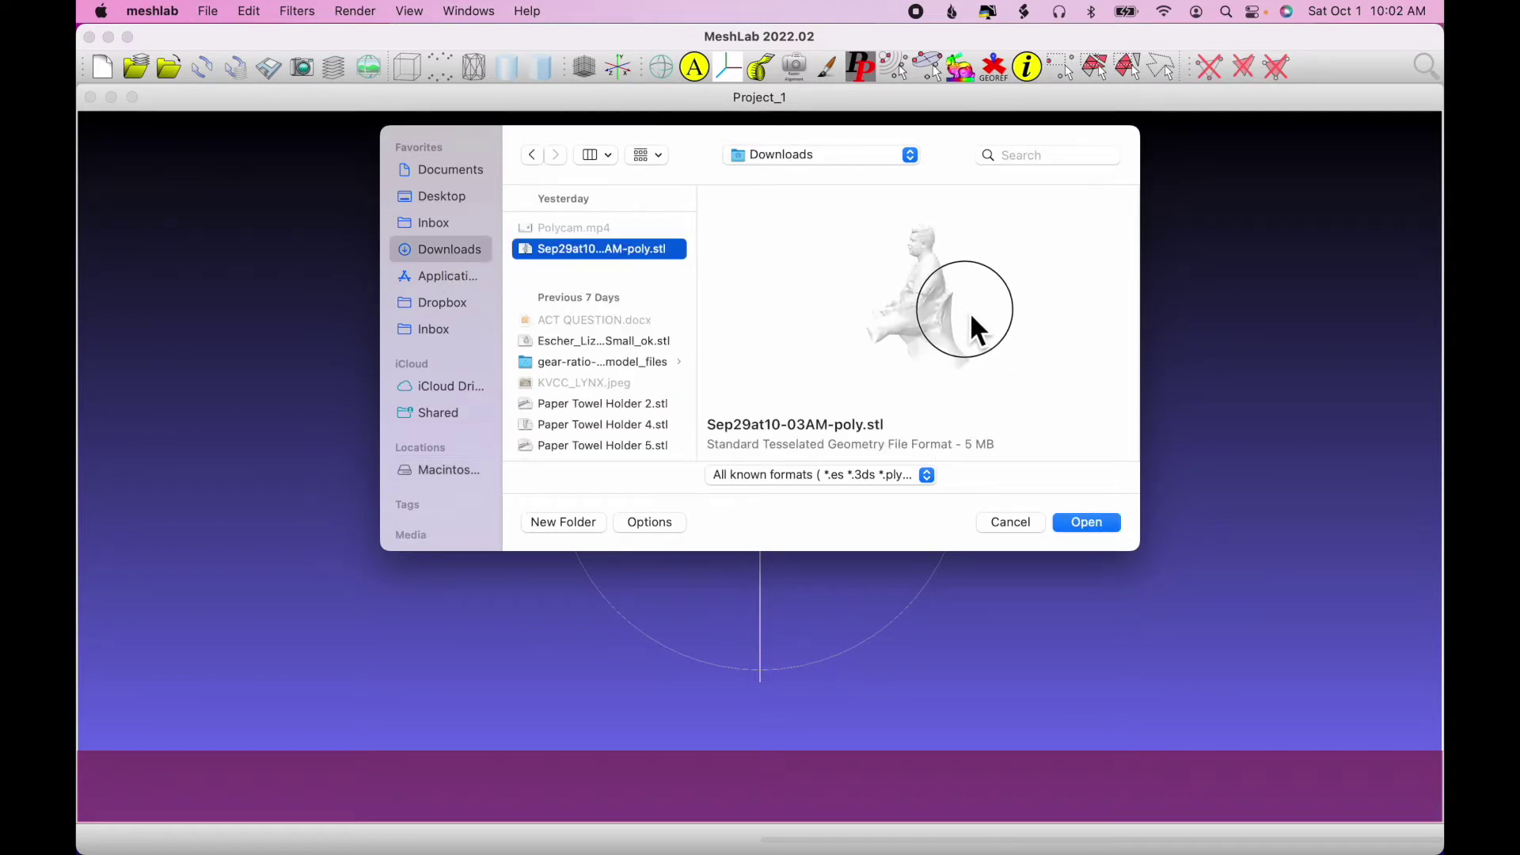
left_click(1087, 524)
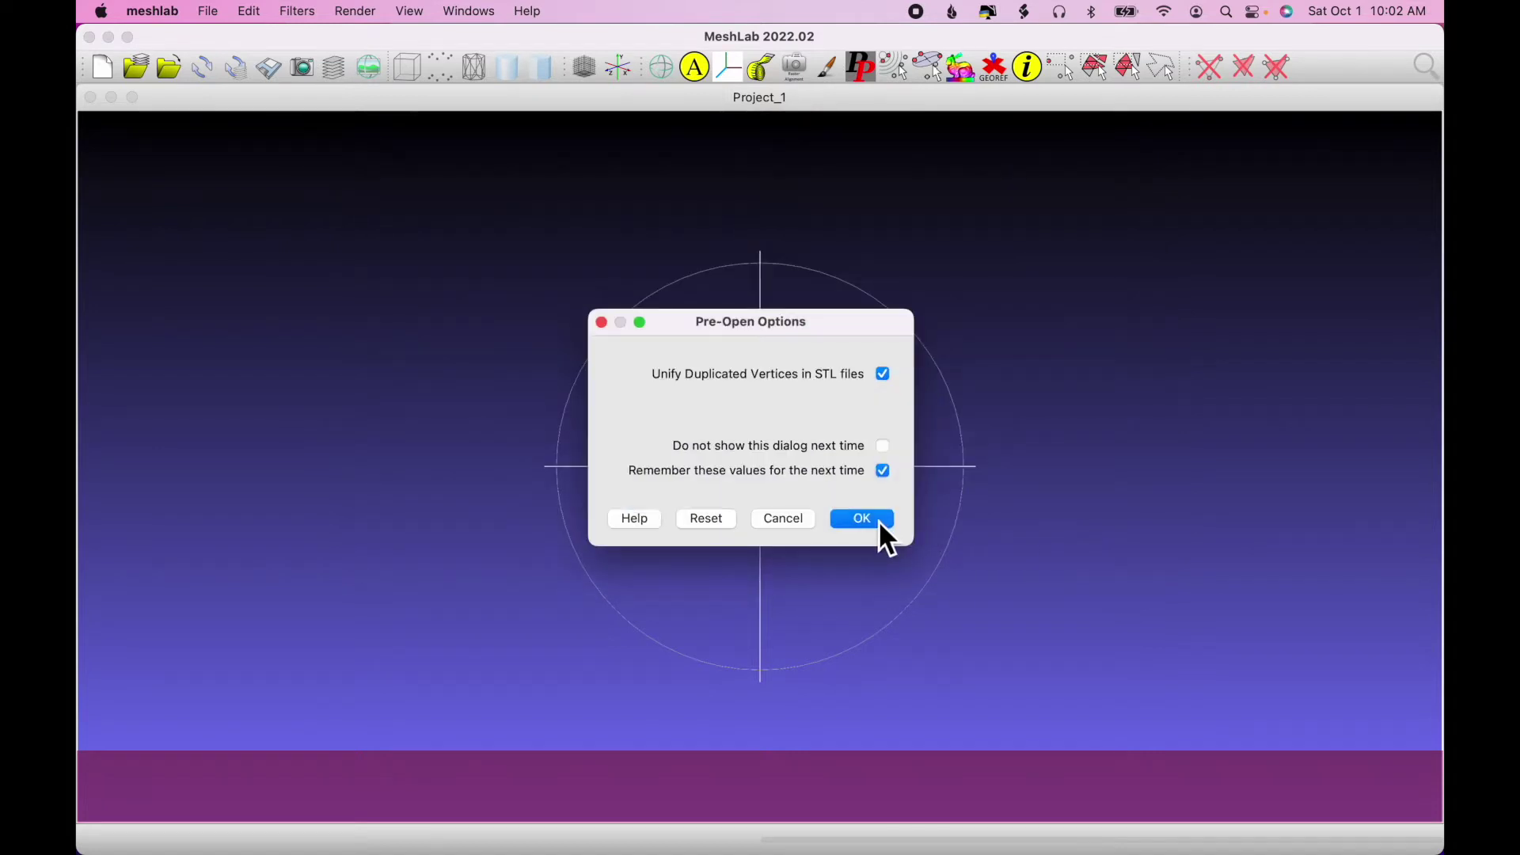
left_click(883, 523)
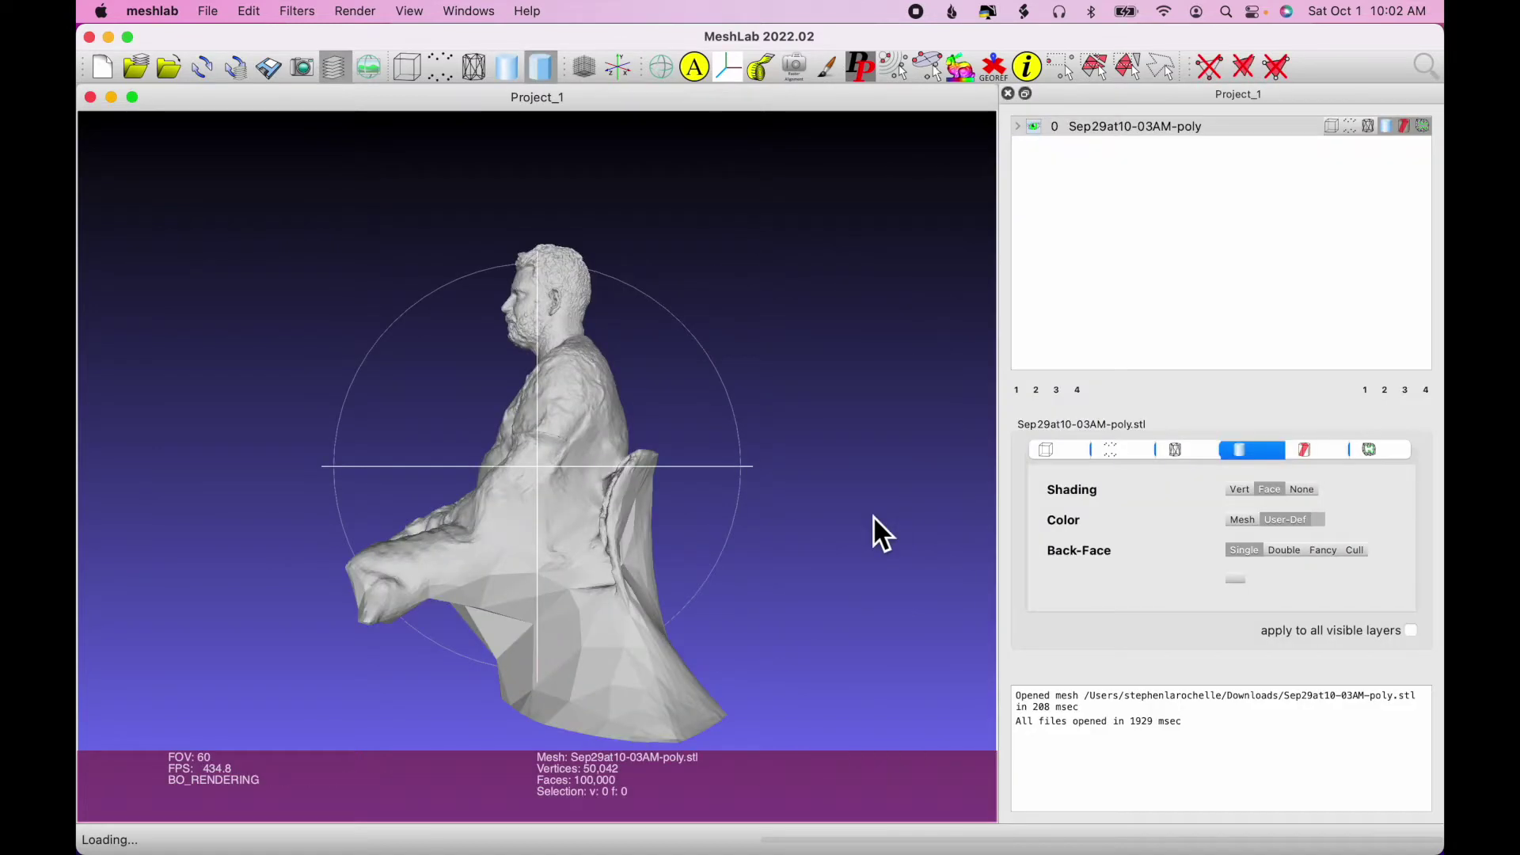
Step: Examine the imported scan of the seated figure from several sides and distances, including the chair and the base
left_click_drag(556, 467, 731, 505)
scroll(731, 505, "up", 10)
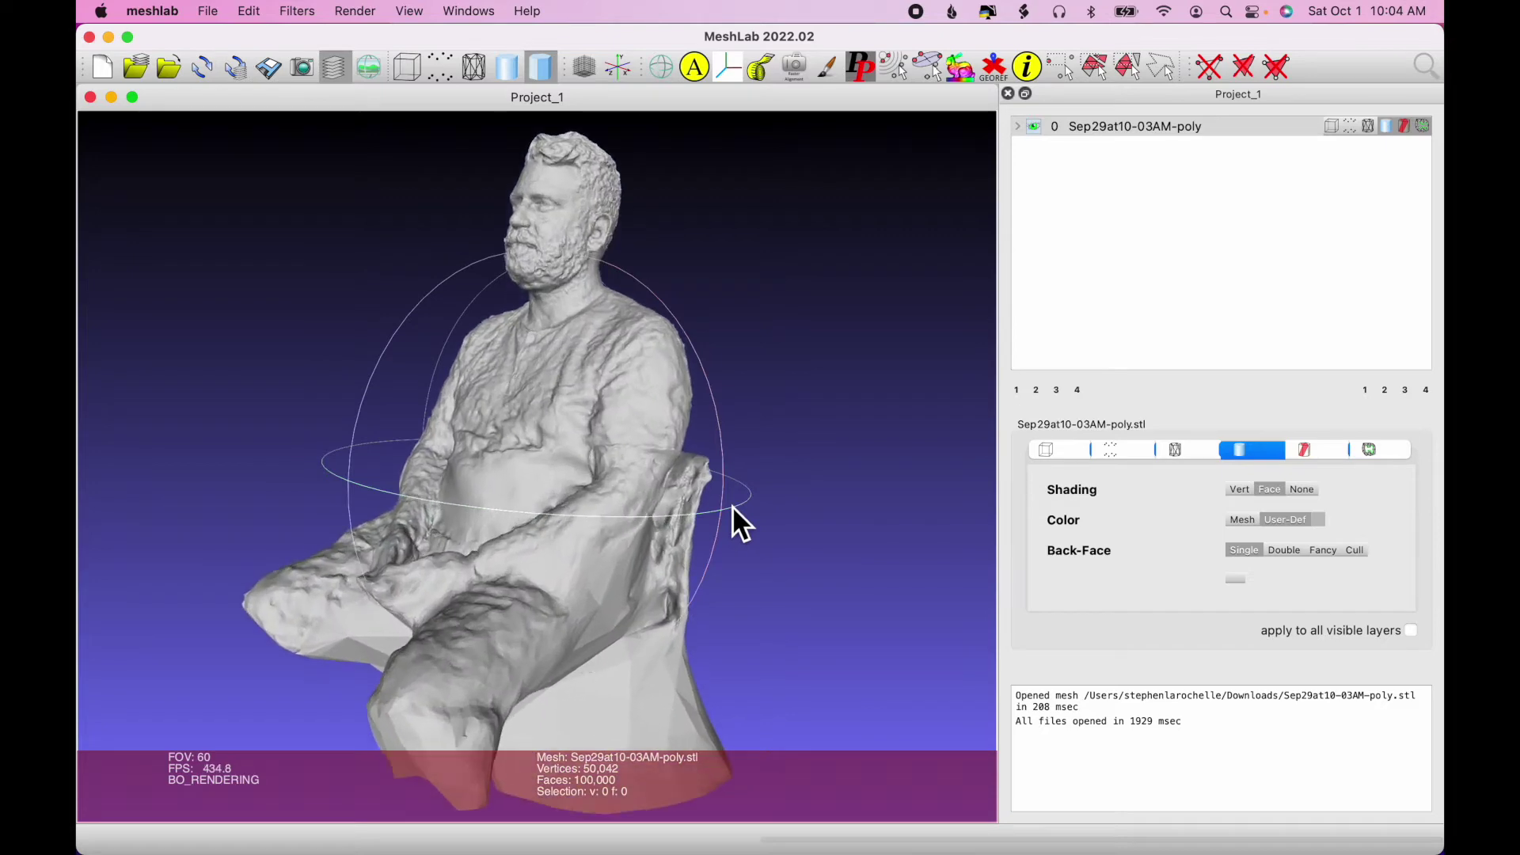
scroll(733, 508, "up", 3)
scroll(733, 508, "down", 8)
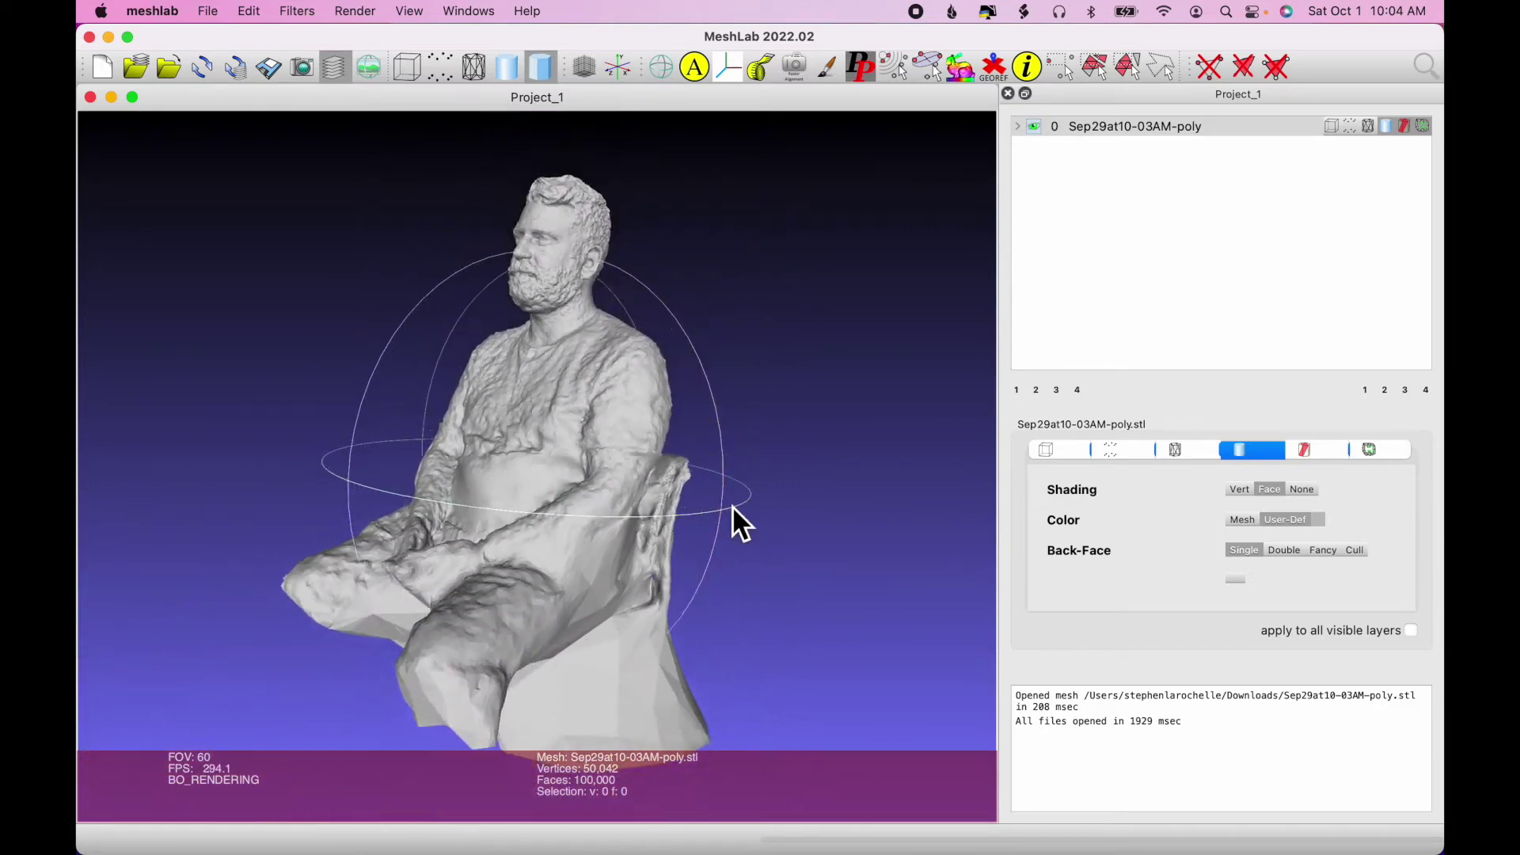
scroll(733, 508, "up", 10)
scroll(731, 505, "up", 3)
scroll(731, 505, "down", 6)
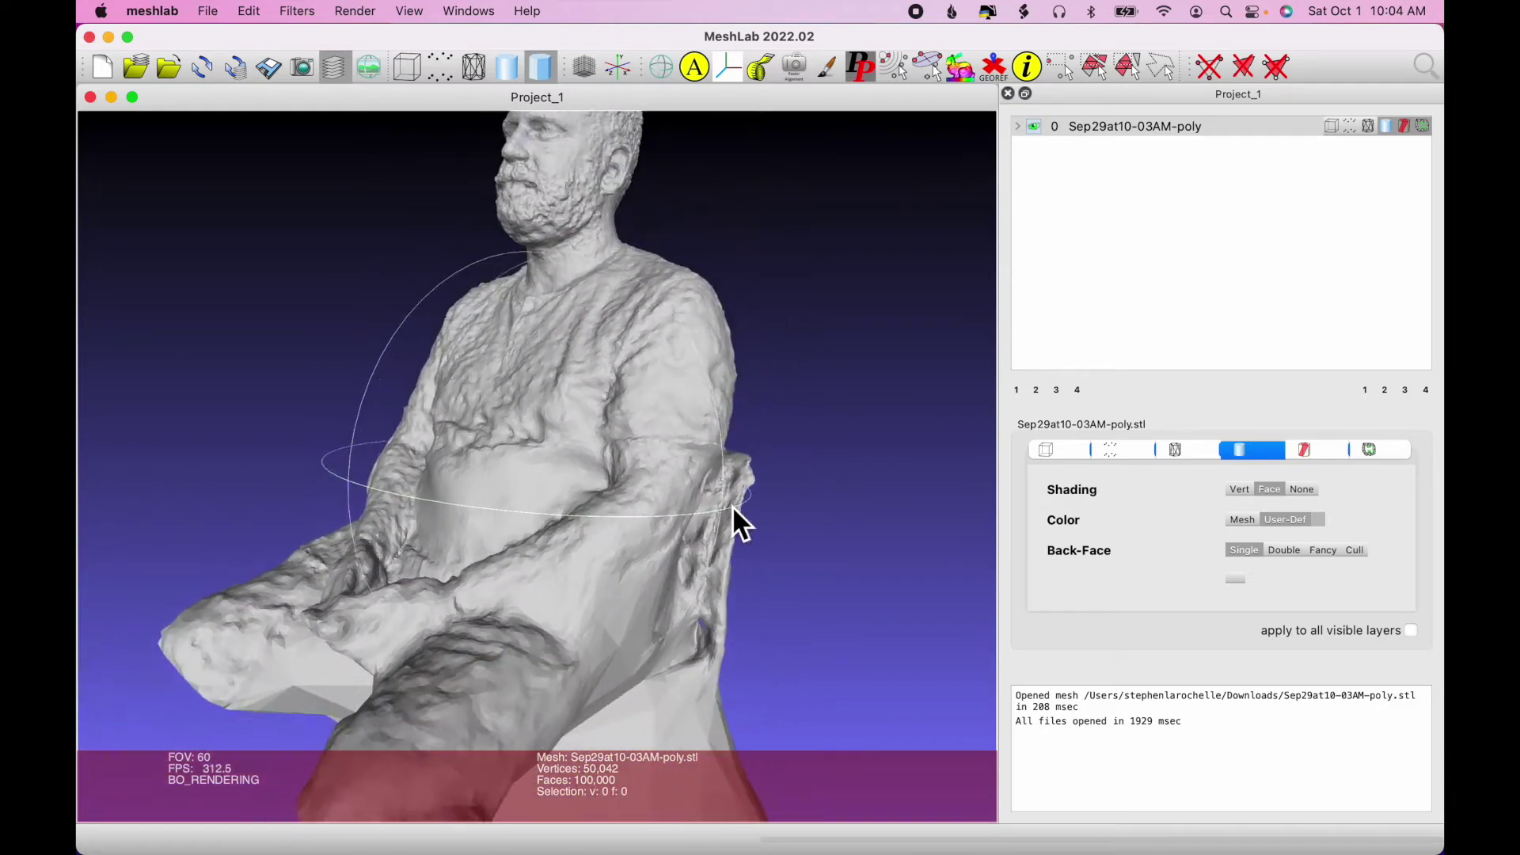
left_click_drag(731, 505, 711, 455)
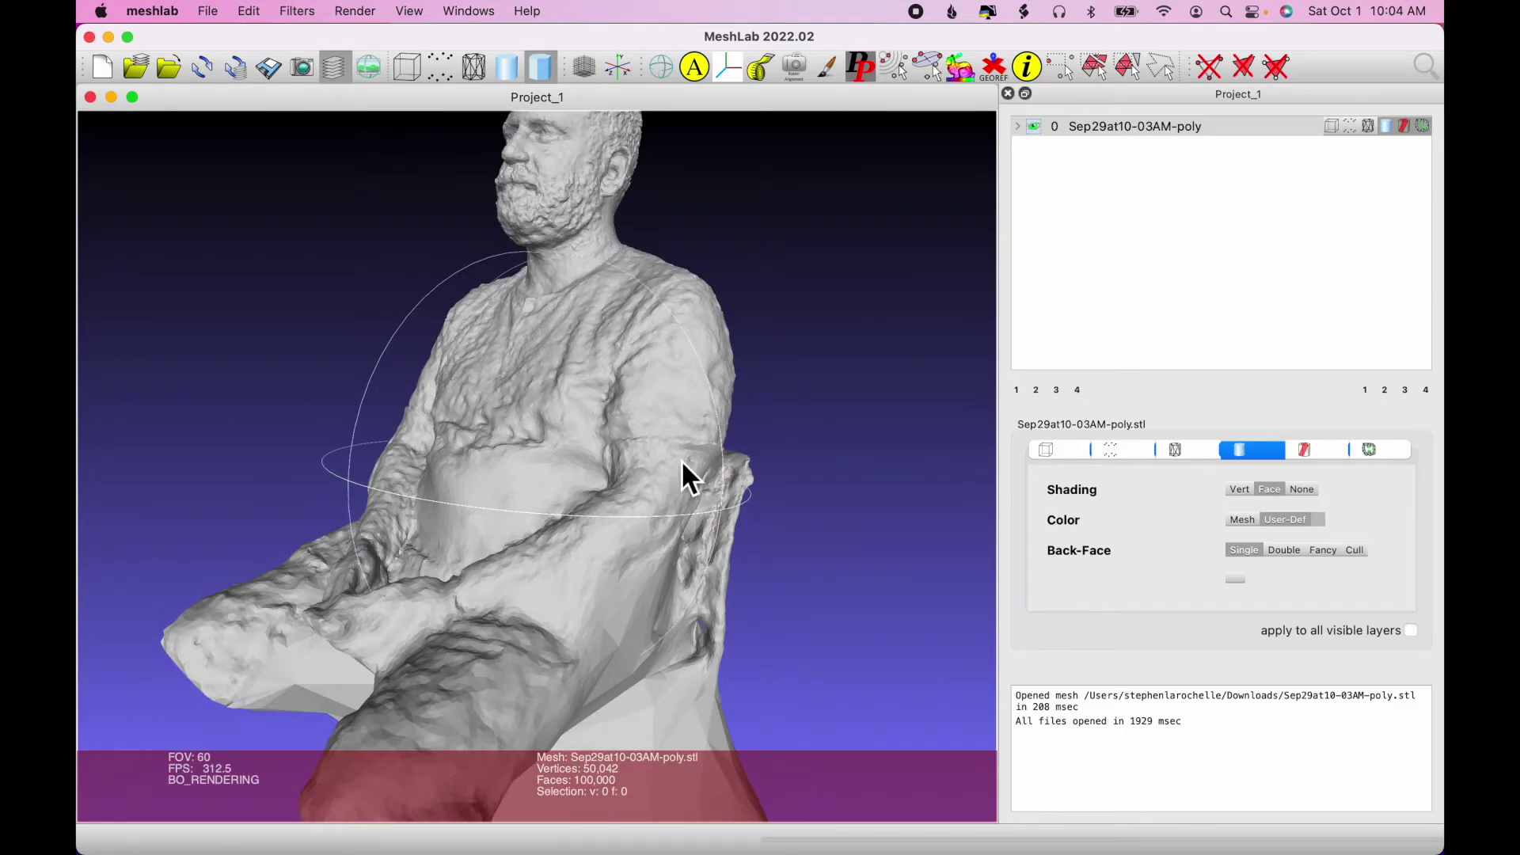
scroll(682, 466, "up", 3)
scroll(682, 465, "down", 6)
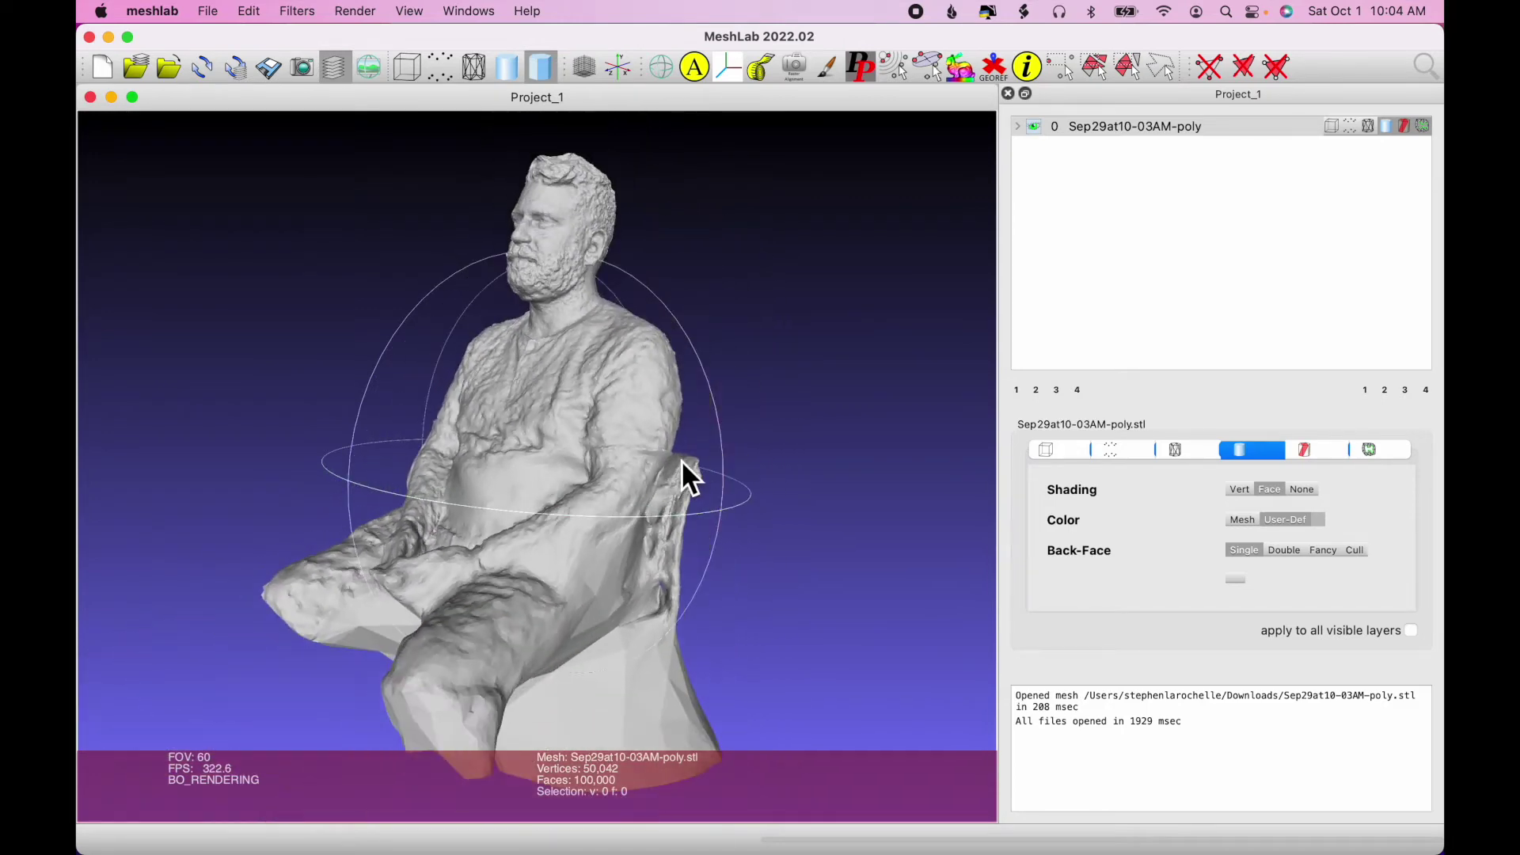
scroll(683, 464, "down", 3)
left_click_drag(733, 520, 514, 504)
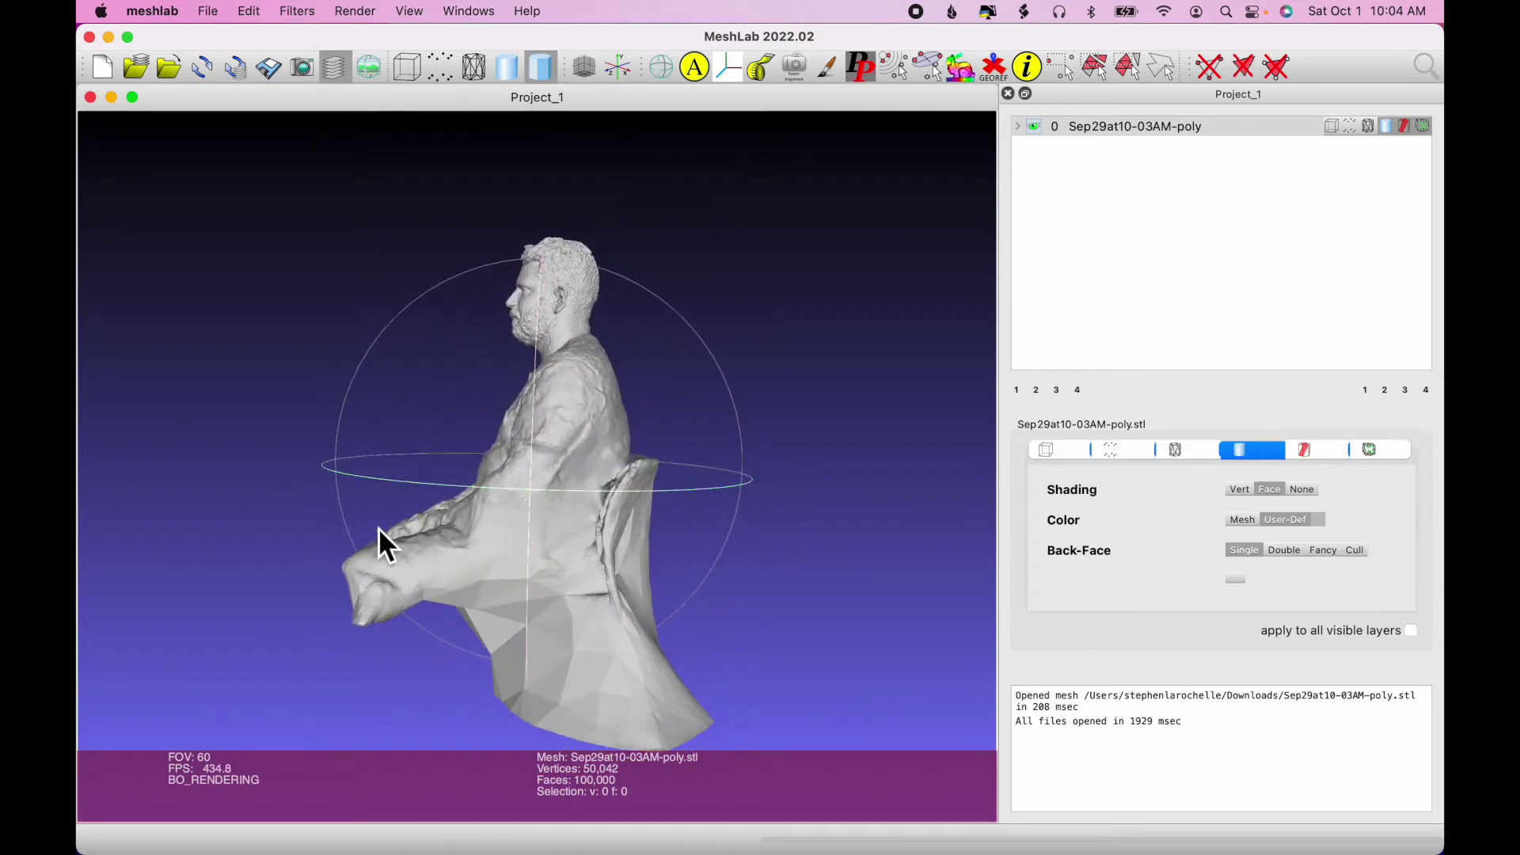
scroll(770, 540, "down", 3)
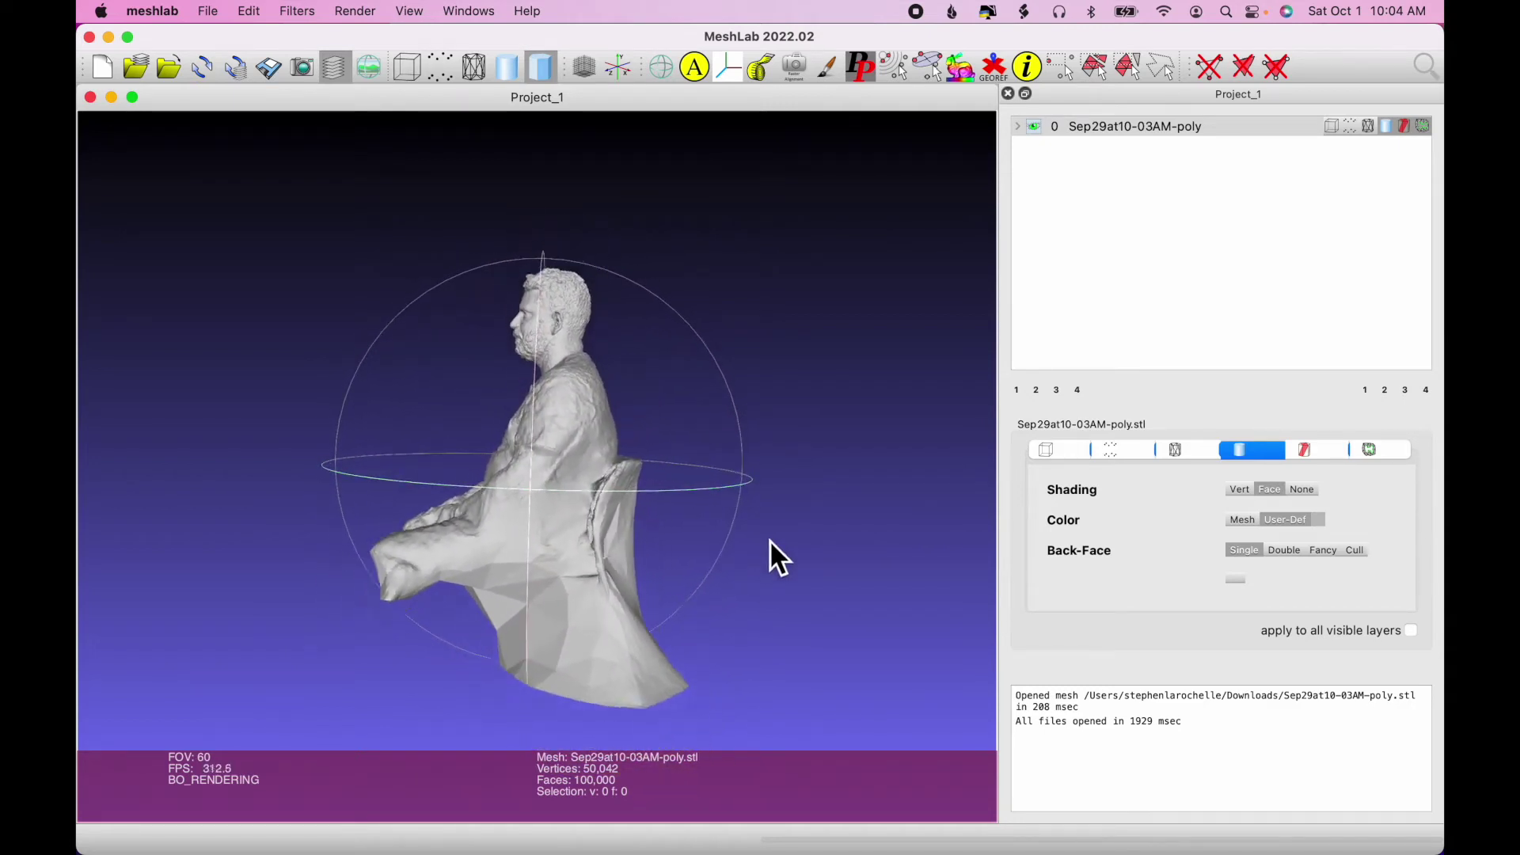
left_click_drag(698, 492, 766, 478)
scroll(768, 485, "up", 5)
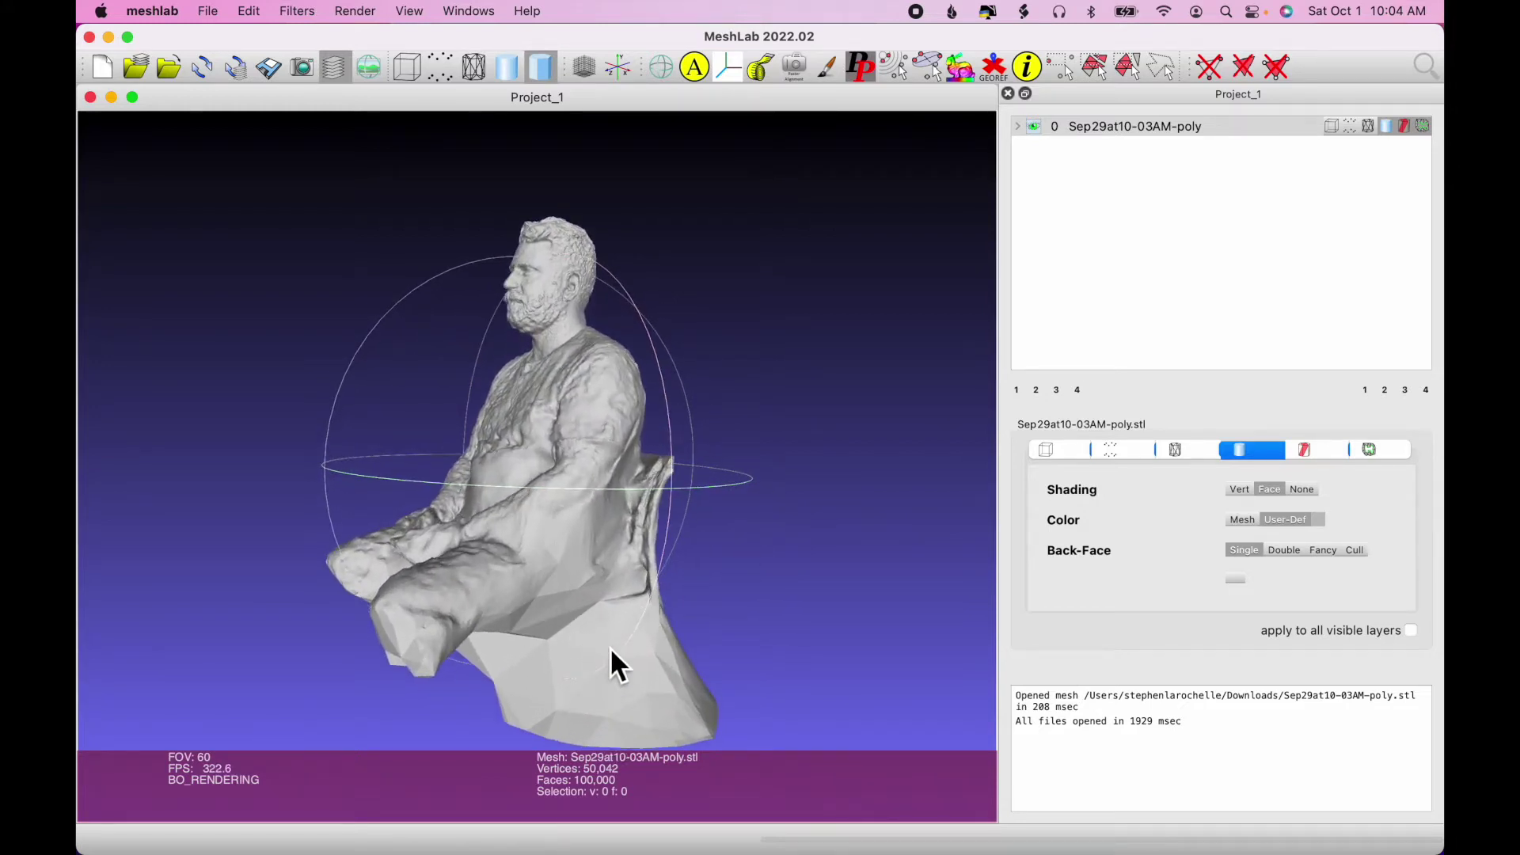
scroll(610, 647, "down", 2)
scroll(610, 648, "up", 4)
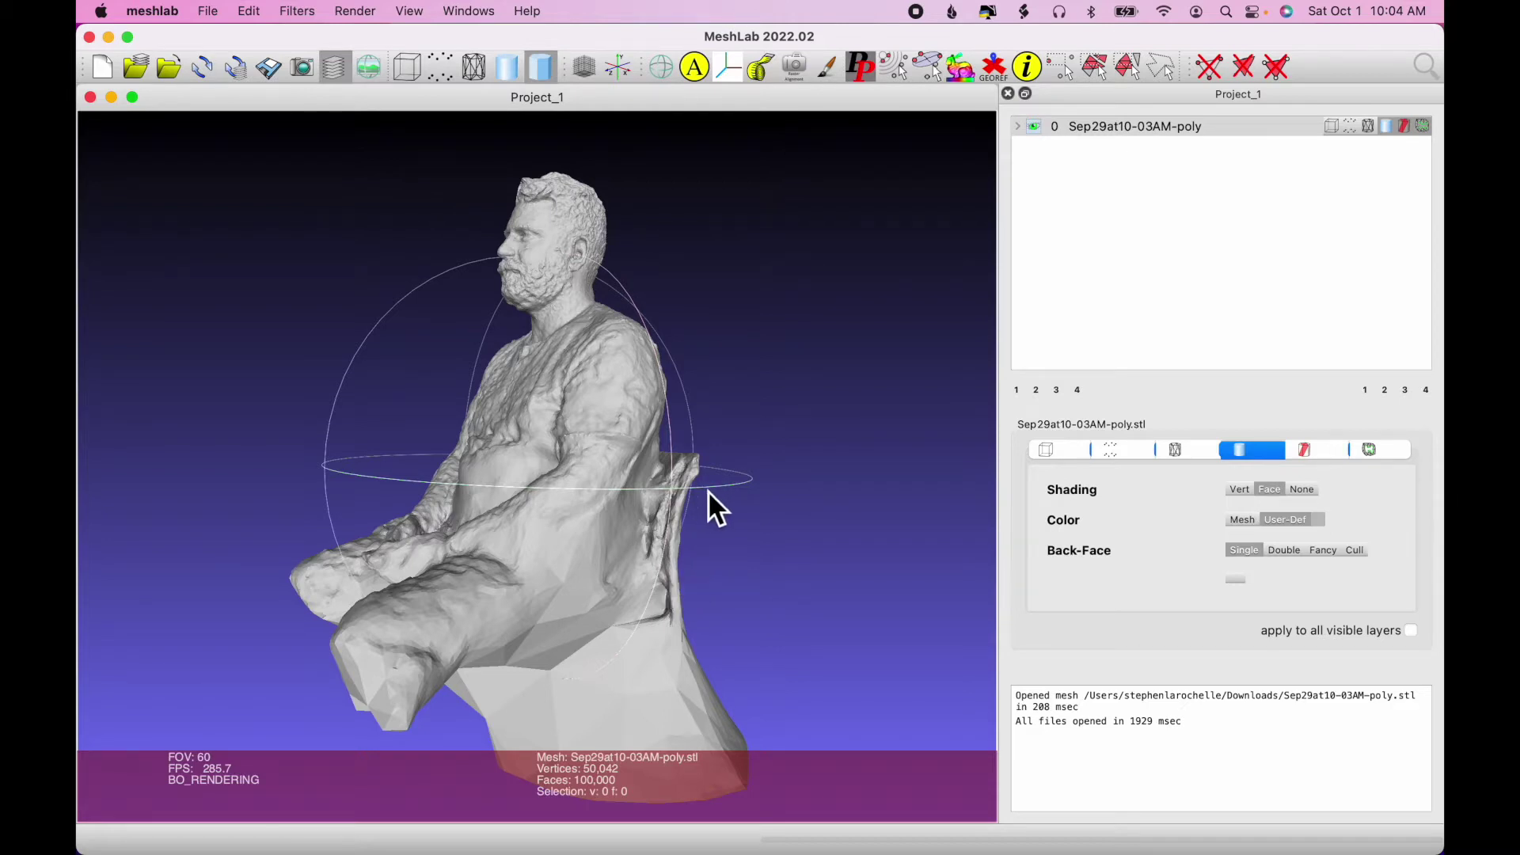
Step: Measure the seated figure's height from the top of the head down to the seat, using a side view
left_click_drag(710, 491, 595, 500)
left_click(762, 69)
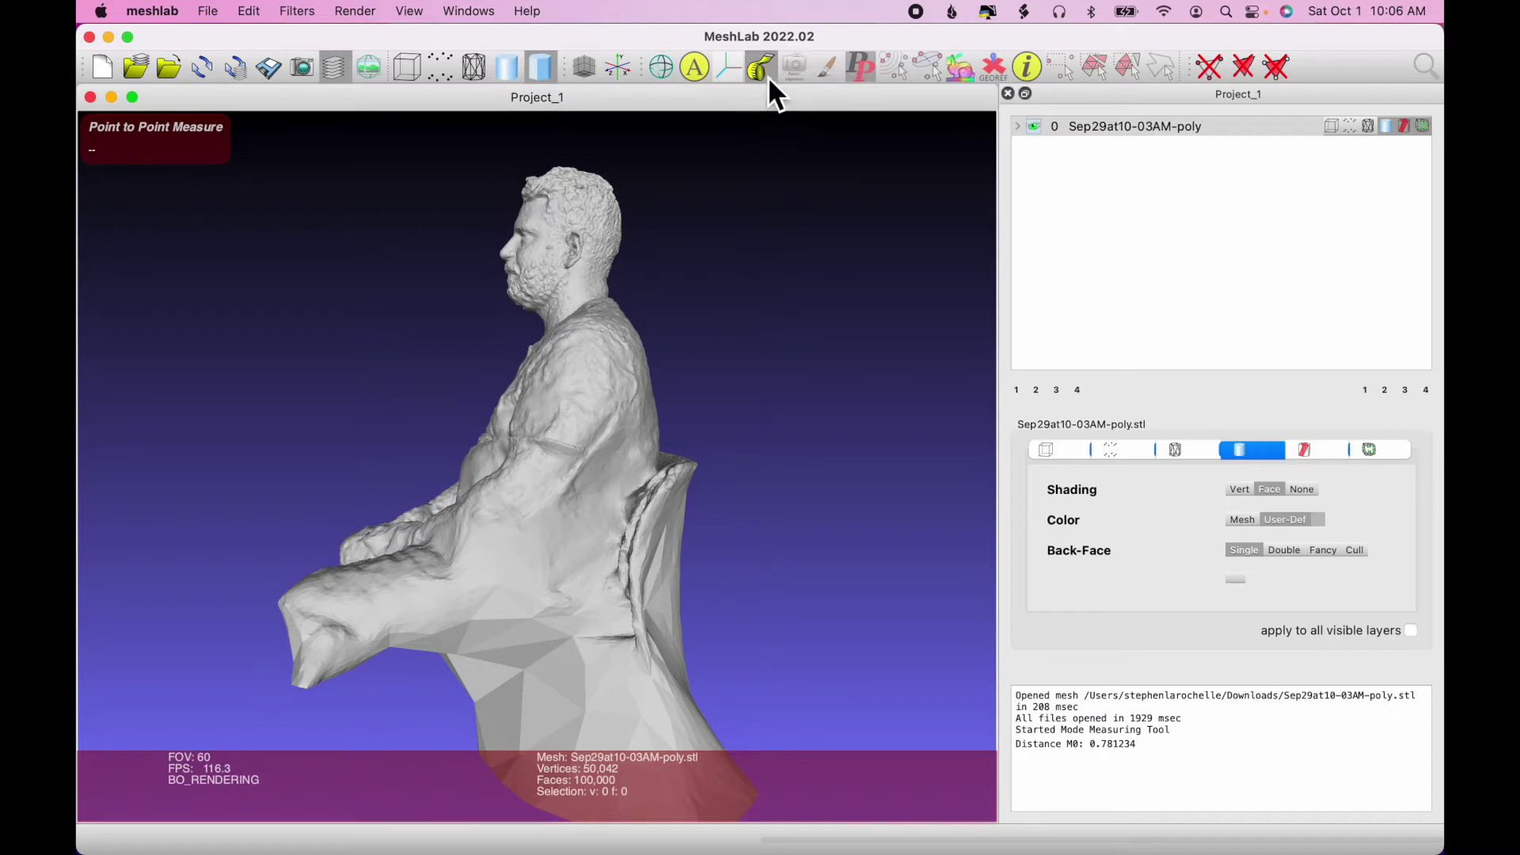
left_click(764, 79)
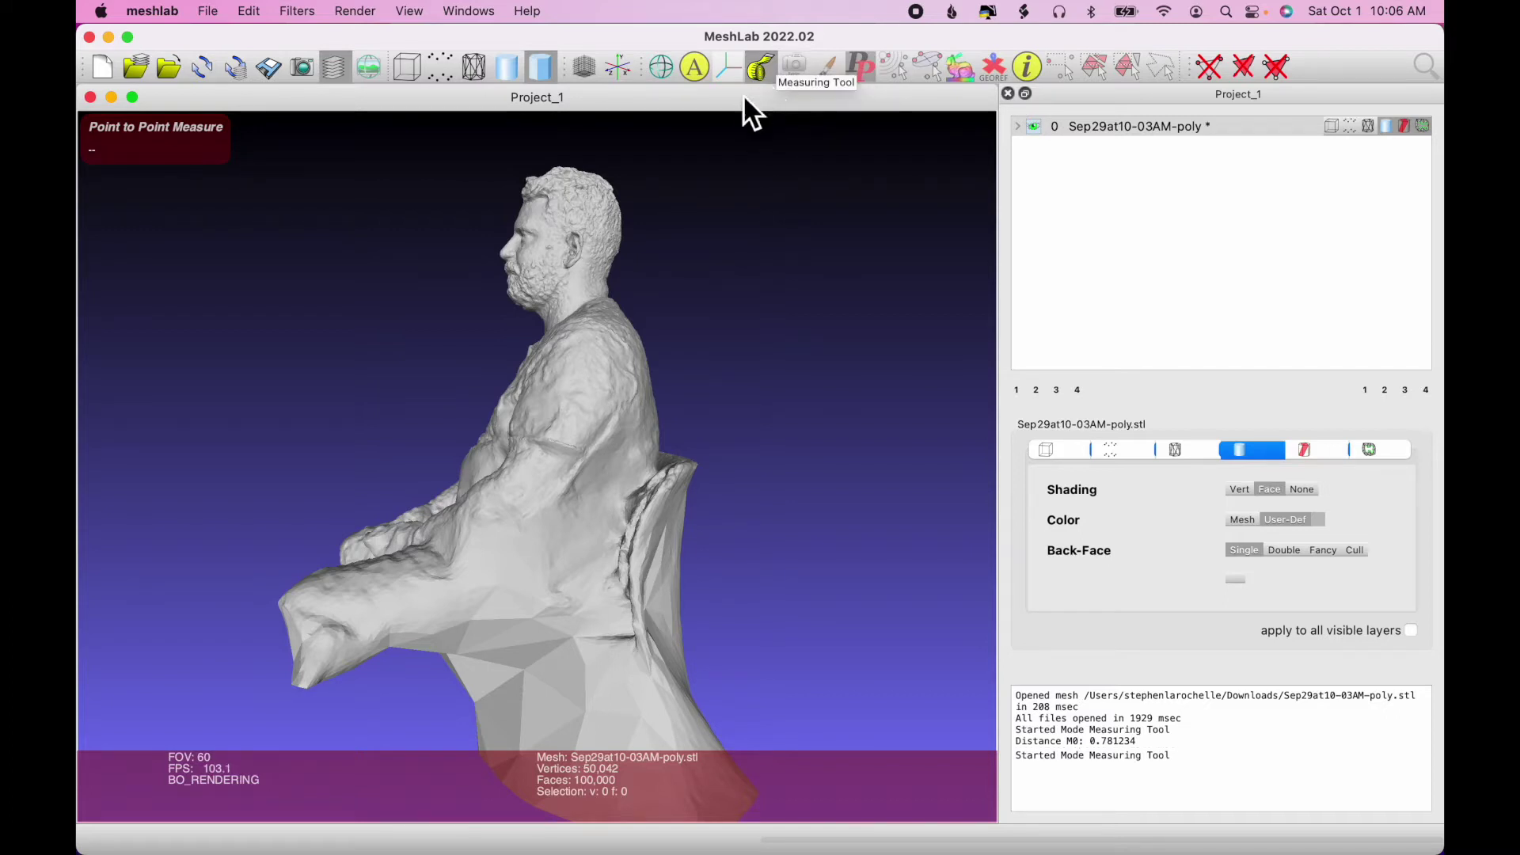
left_click(565, 176)
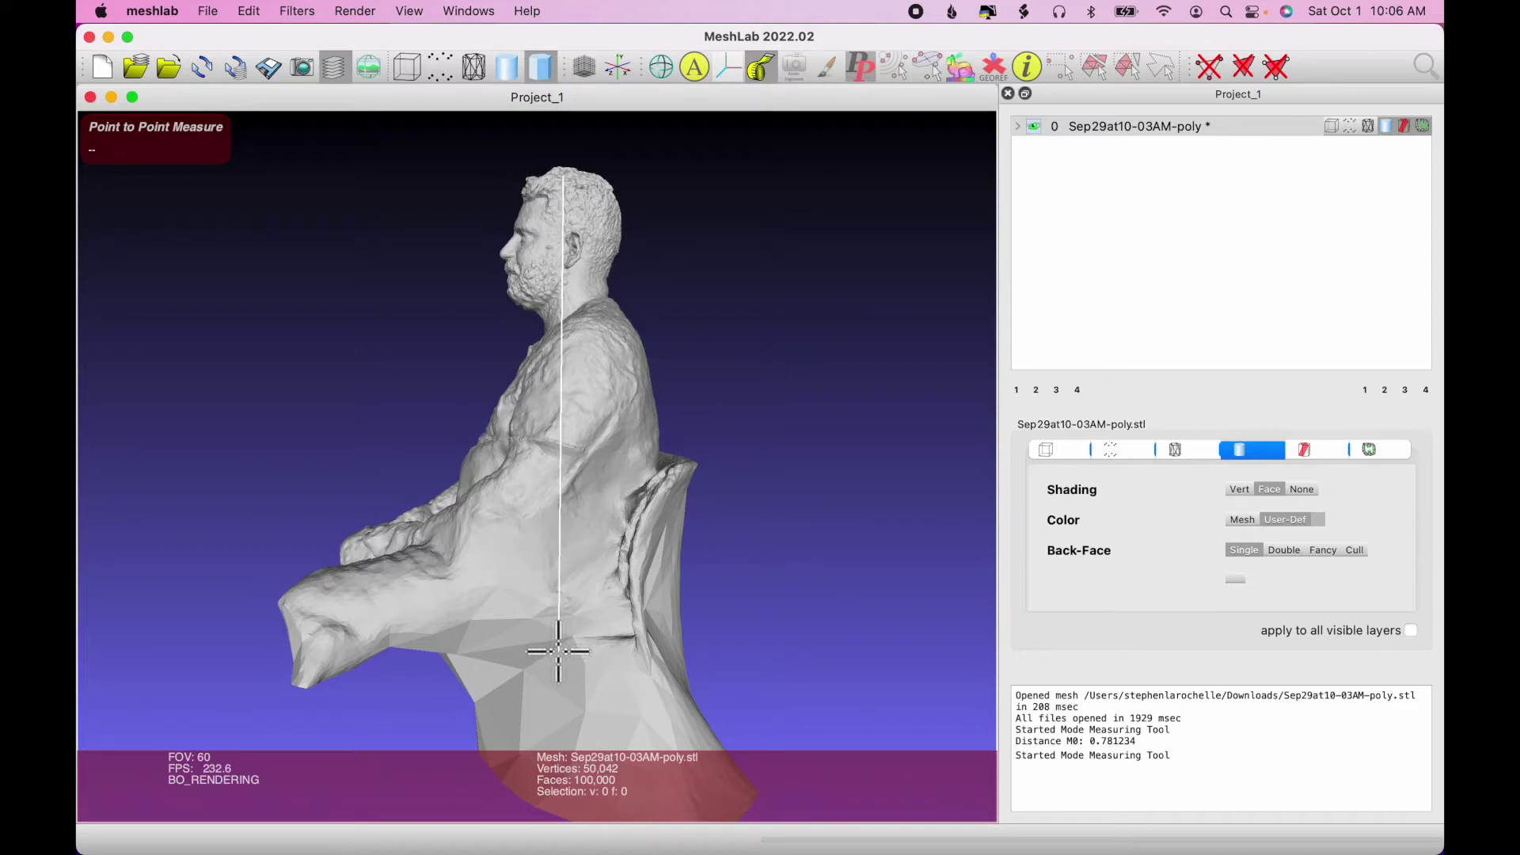
left_click(559, 651)
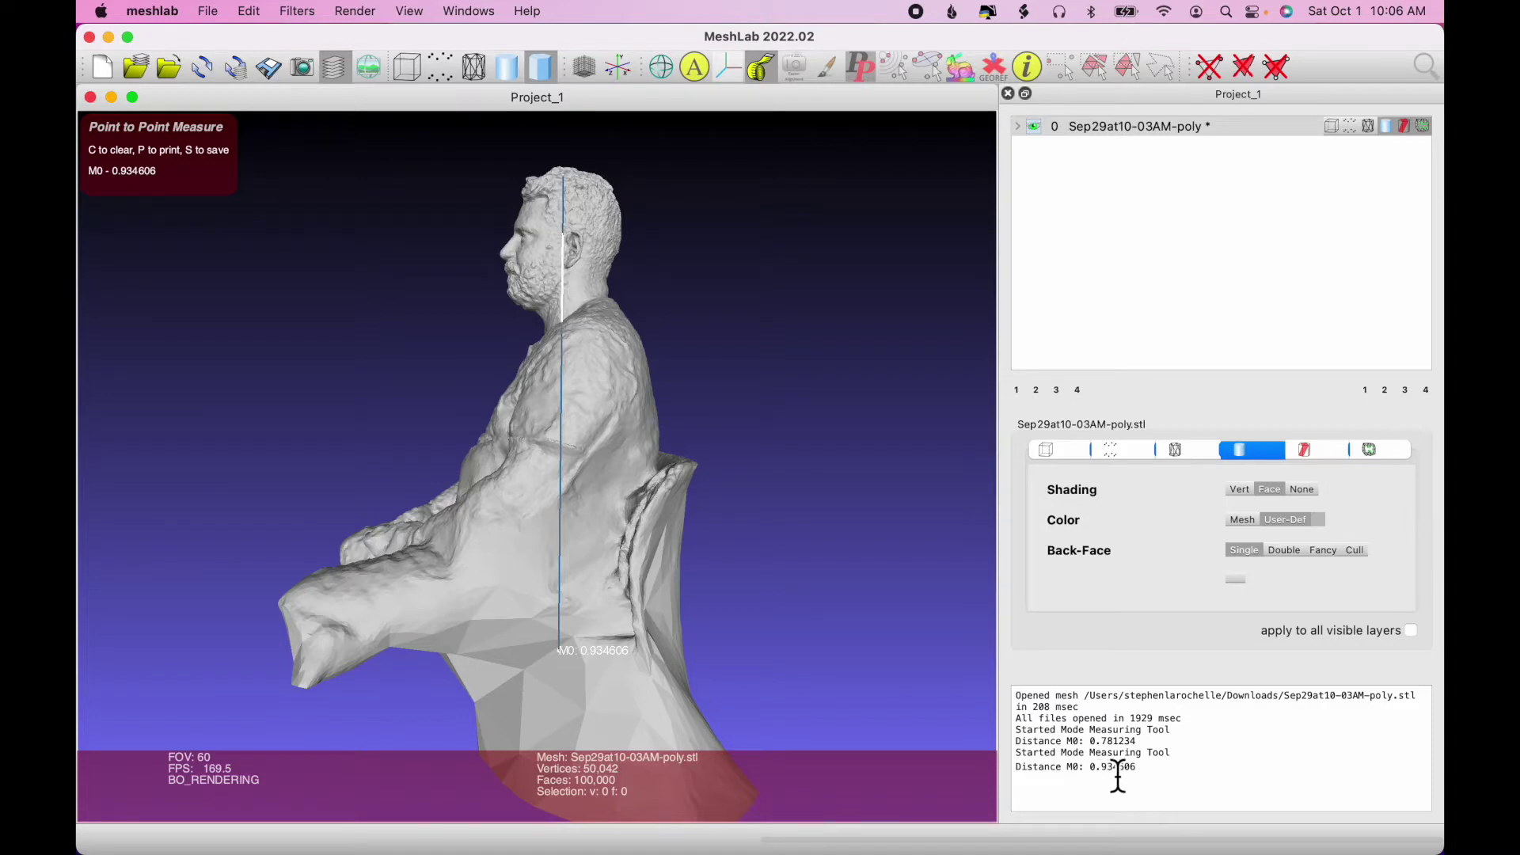
left_click(766, 73)
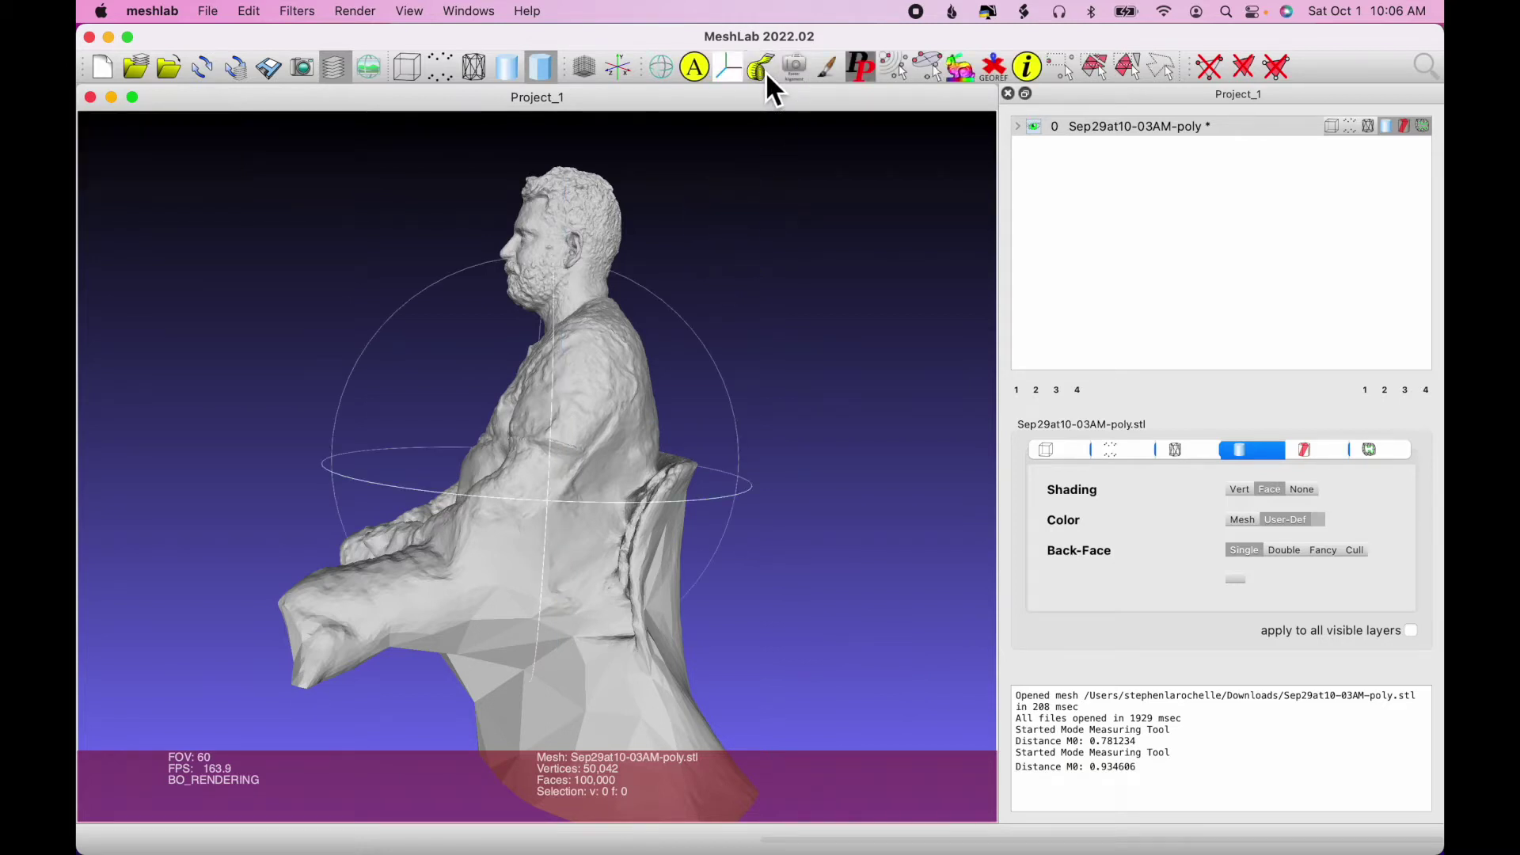
Step: Scale the mesh uniformly by a factor of 1000 about the origin with the Transform: Scale, Normalize filter
left_click(303, 16)
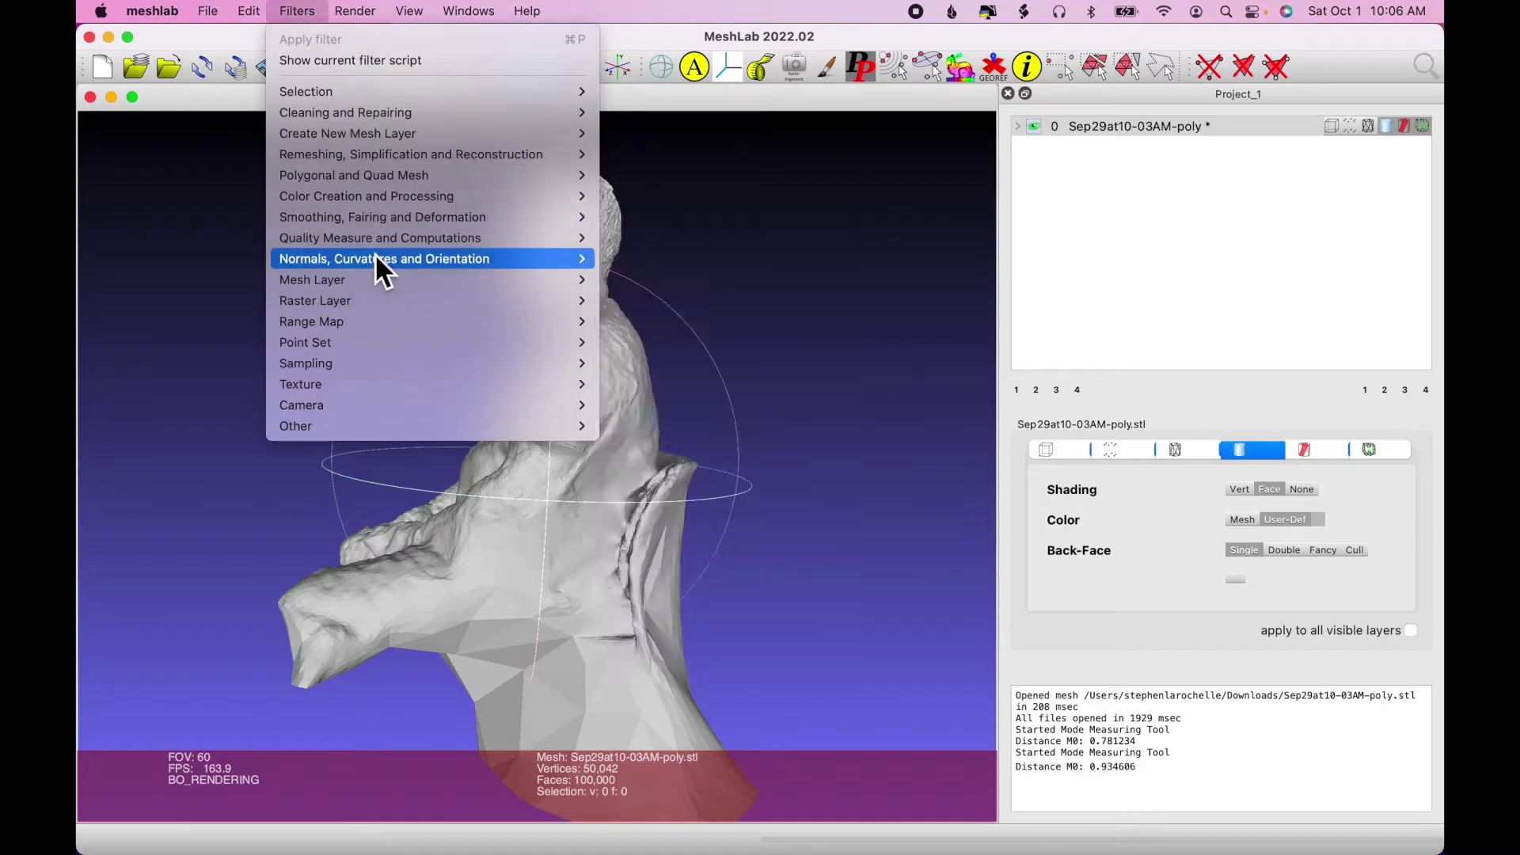
mouse_move(380, 265)
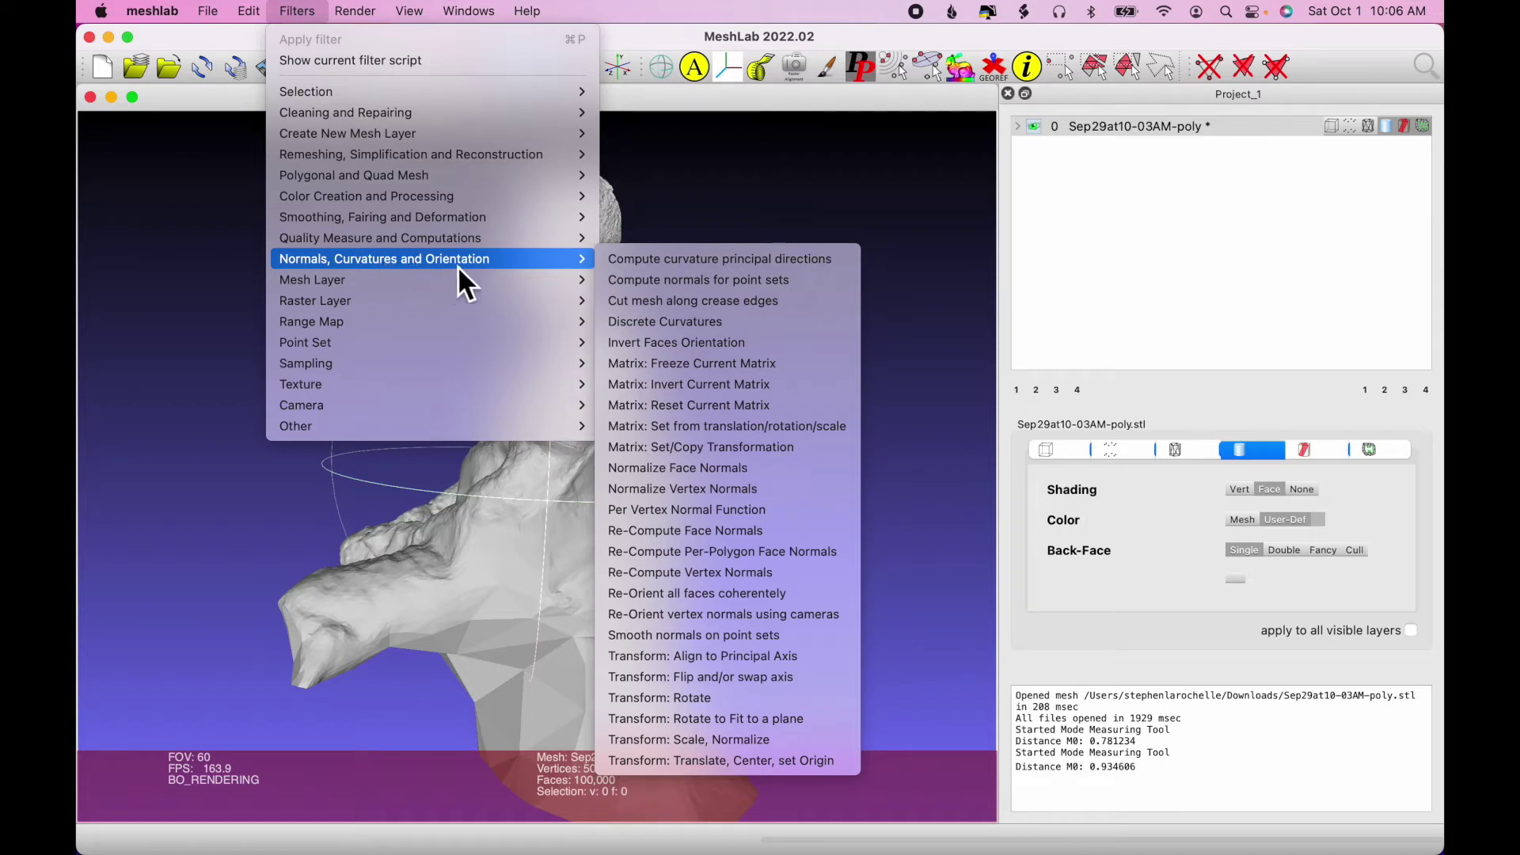
left_click(769, 745)
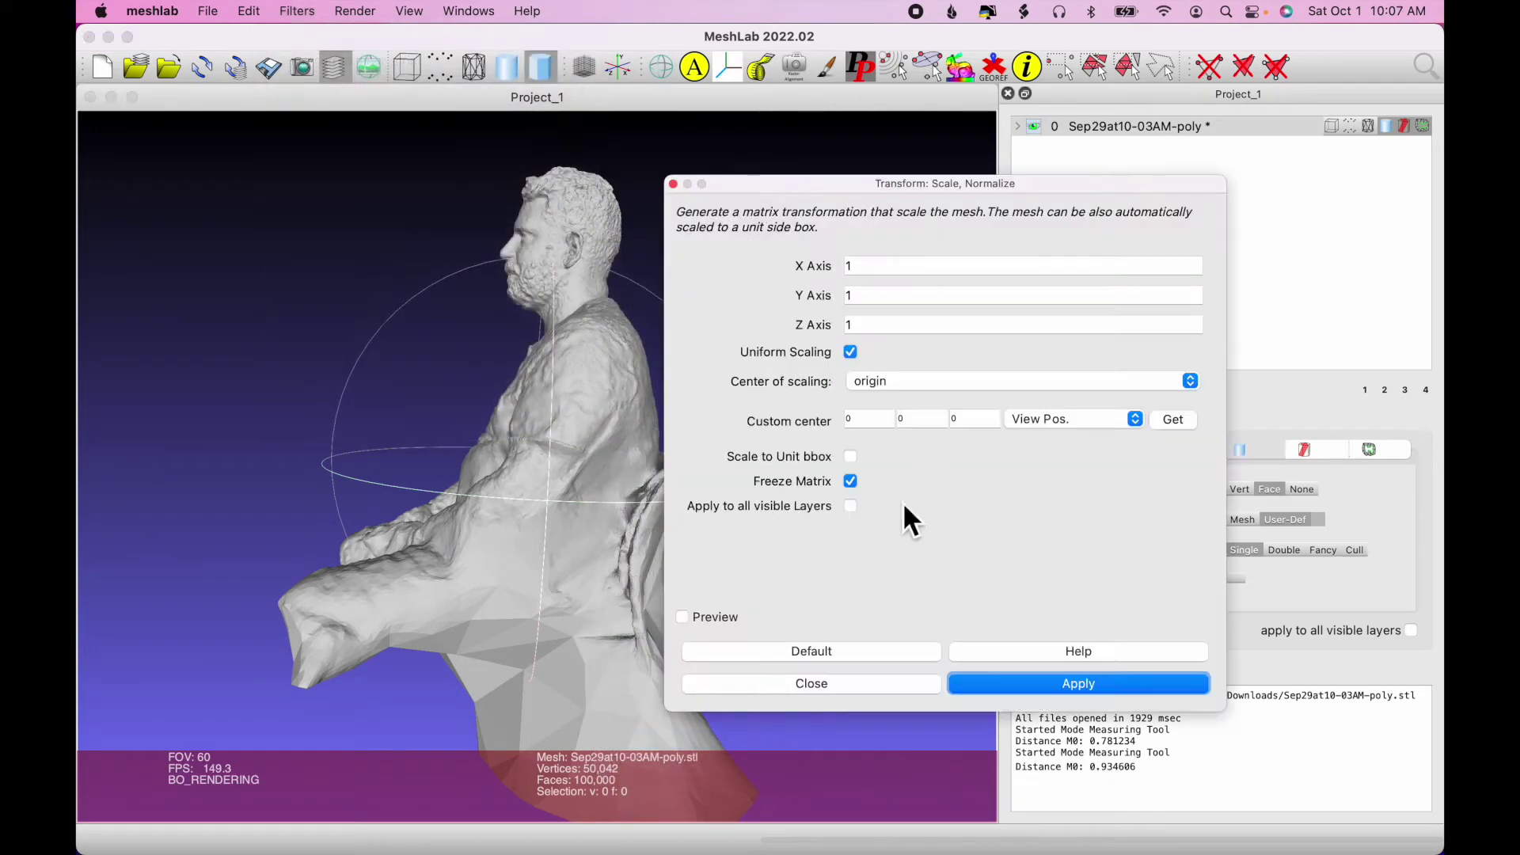
left_click(926, 274)
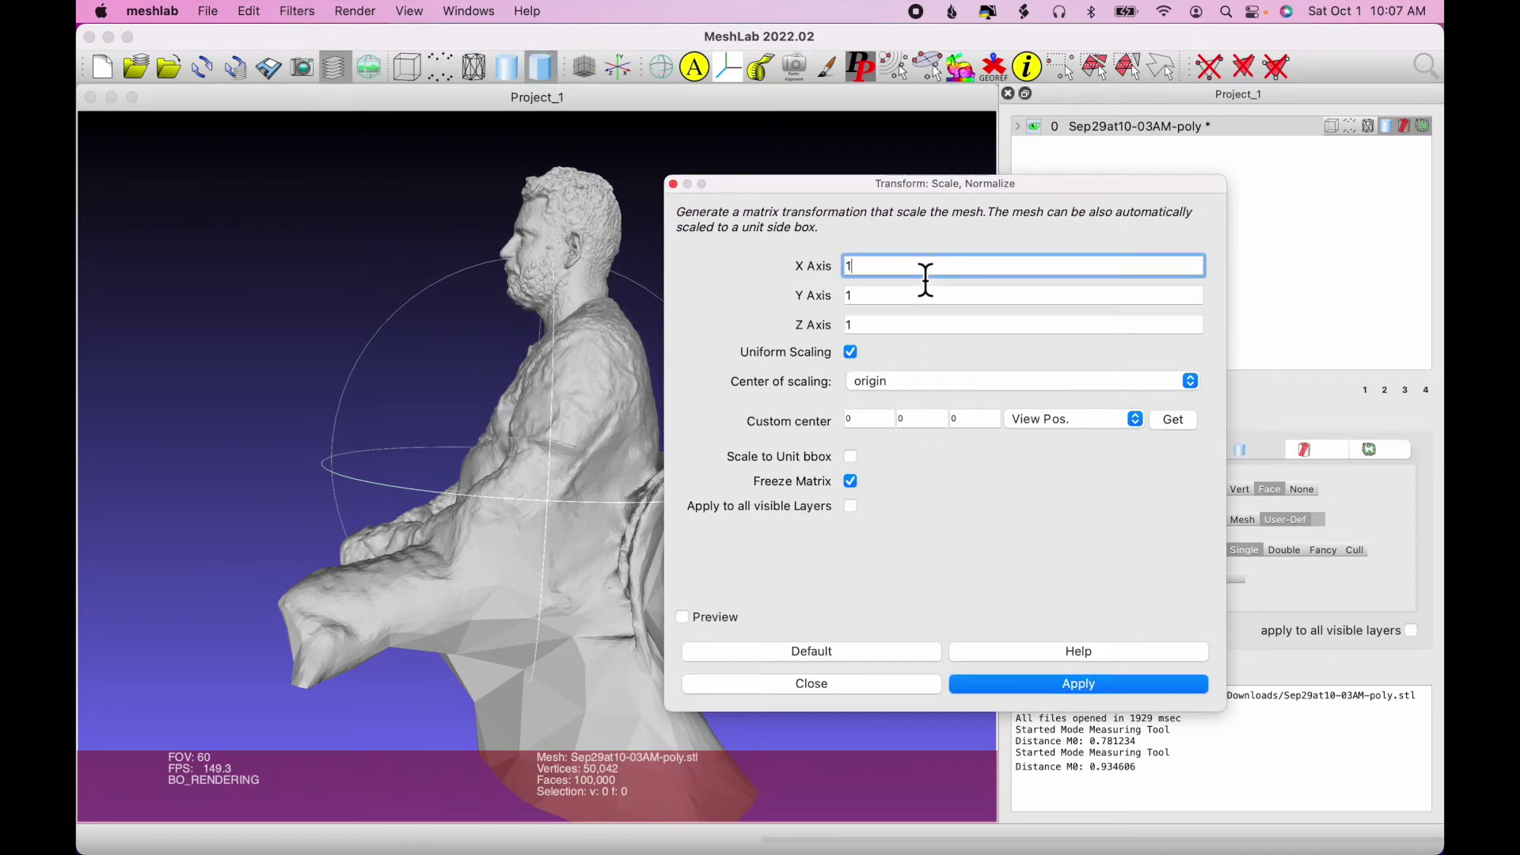
type("000")
left_click(1066, 691)
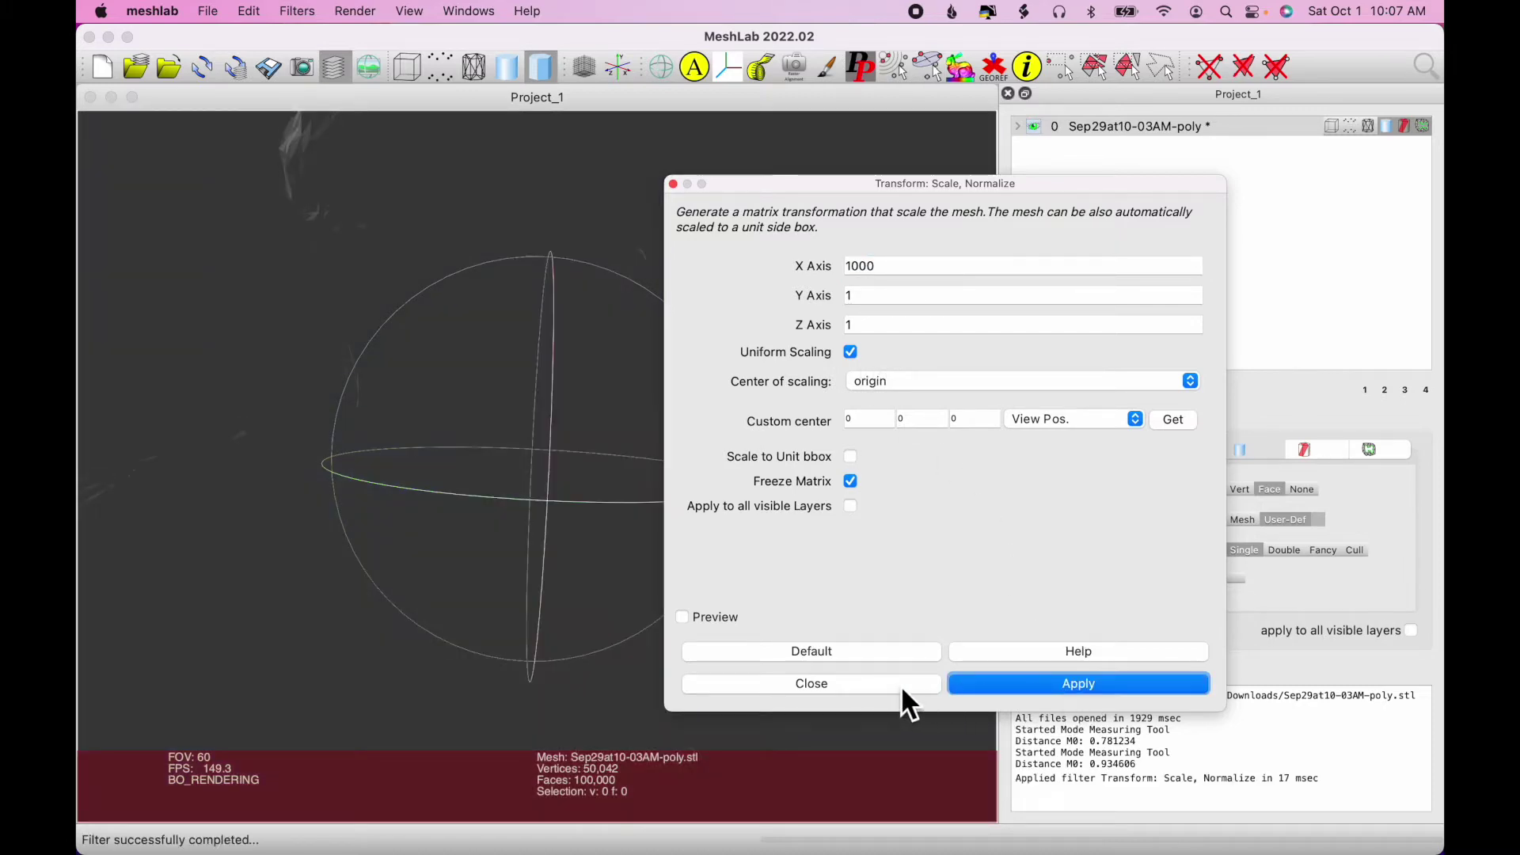
left_click(901, 689)
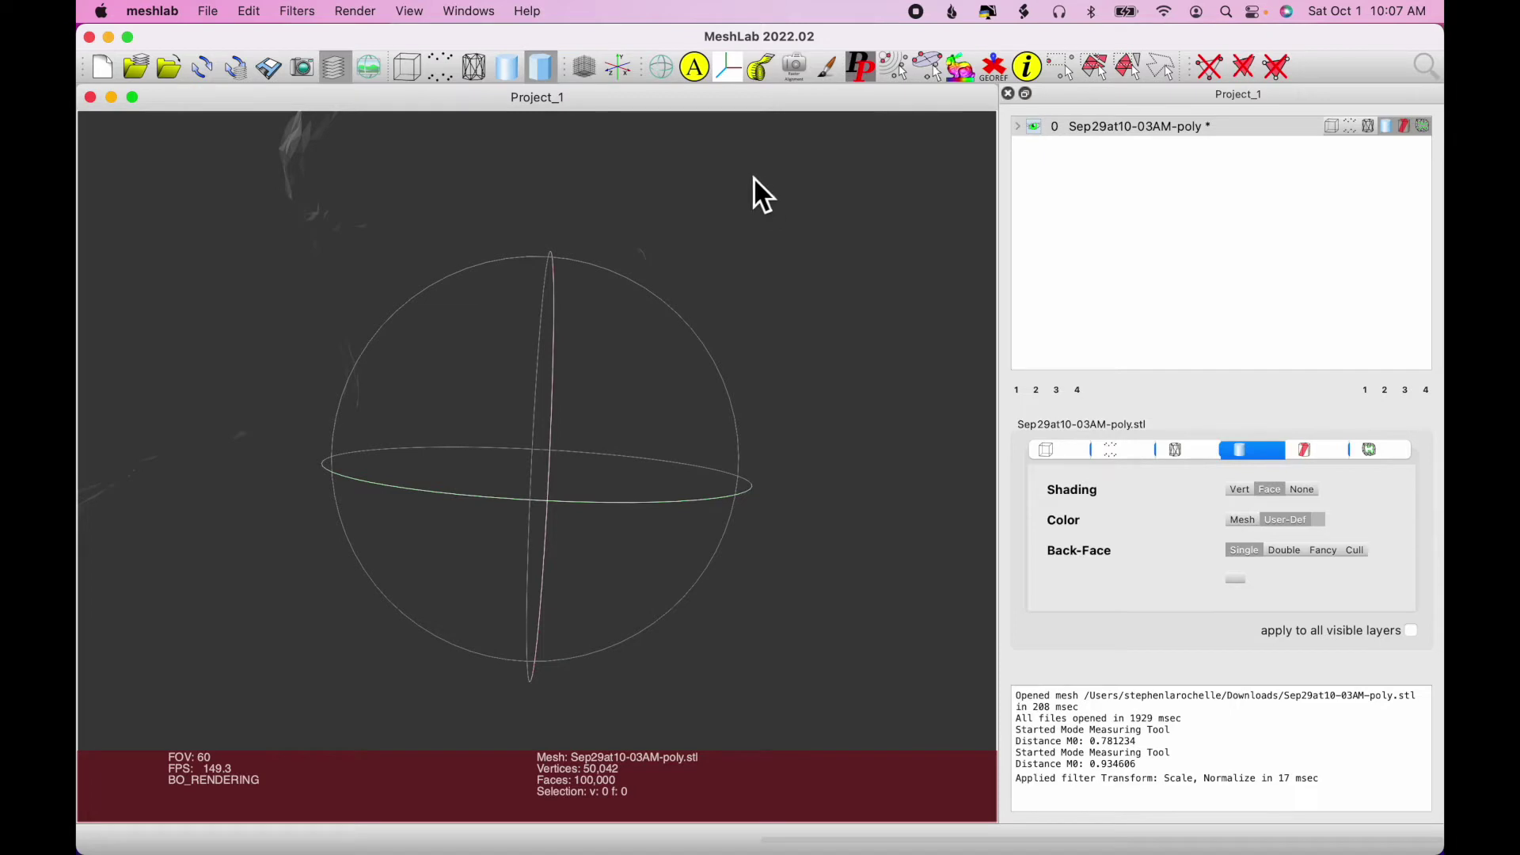
Step: Set the viewpoint to Front so the whole scaled mesh fits in the view
left_click(484, 19)
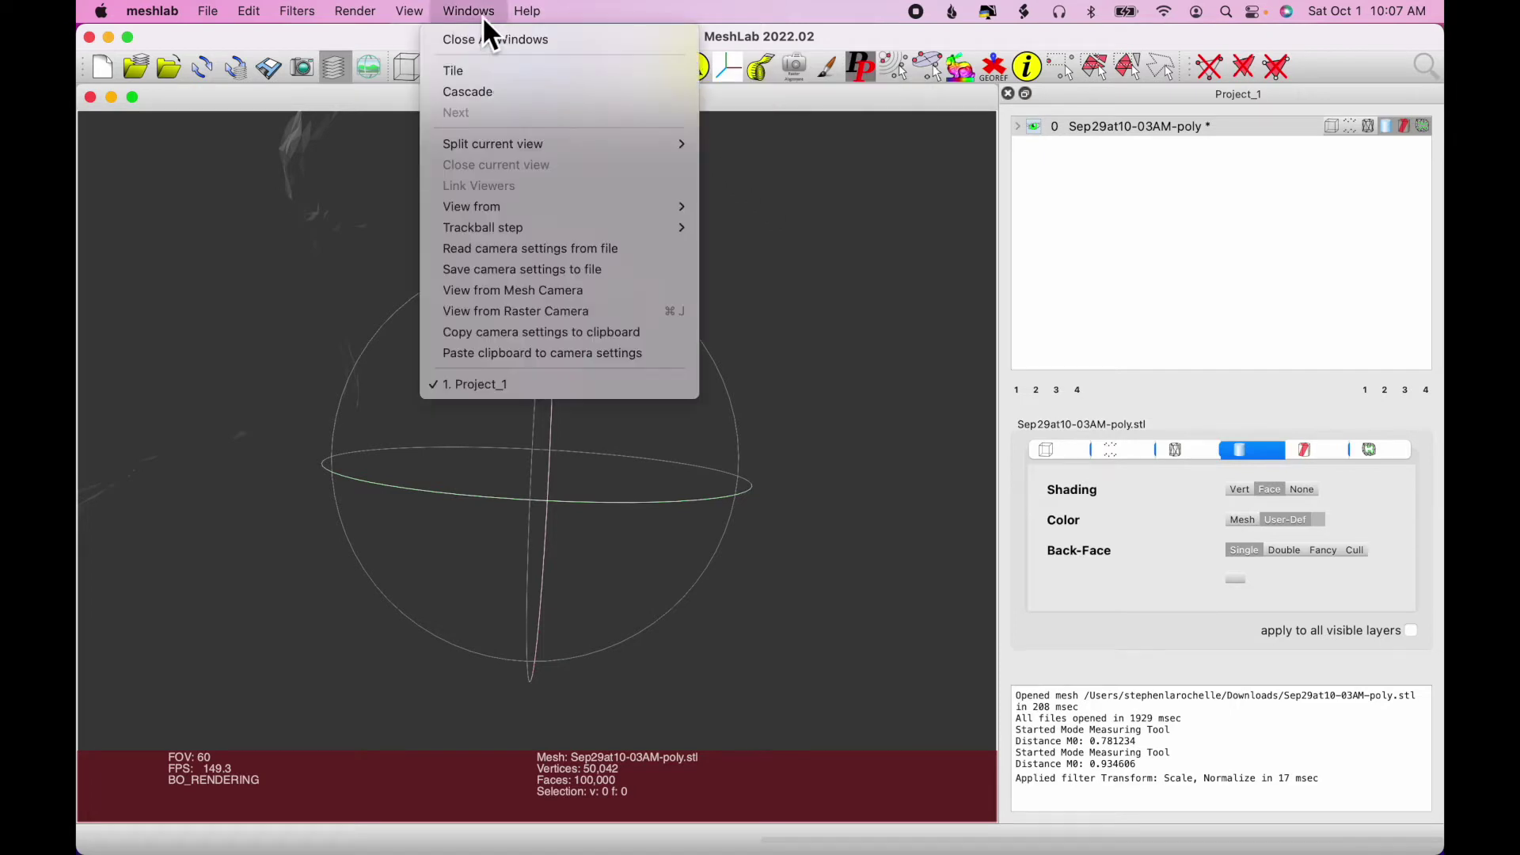
mouse_move(527, 211)
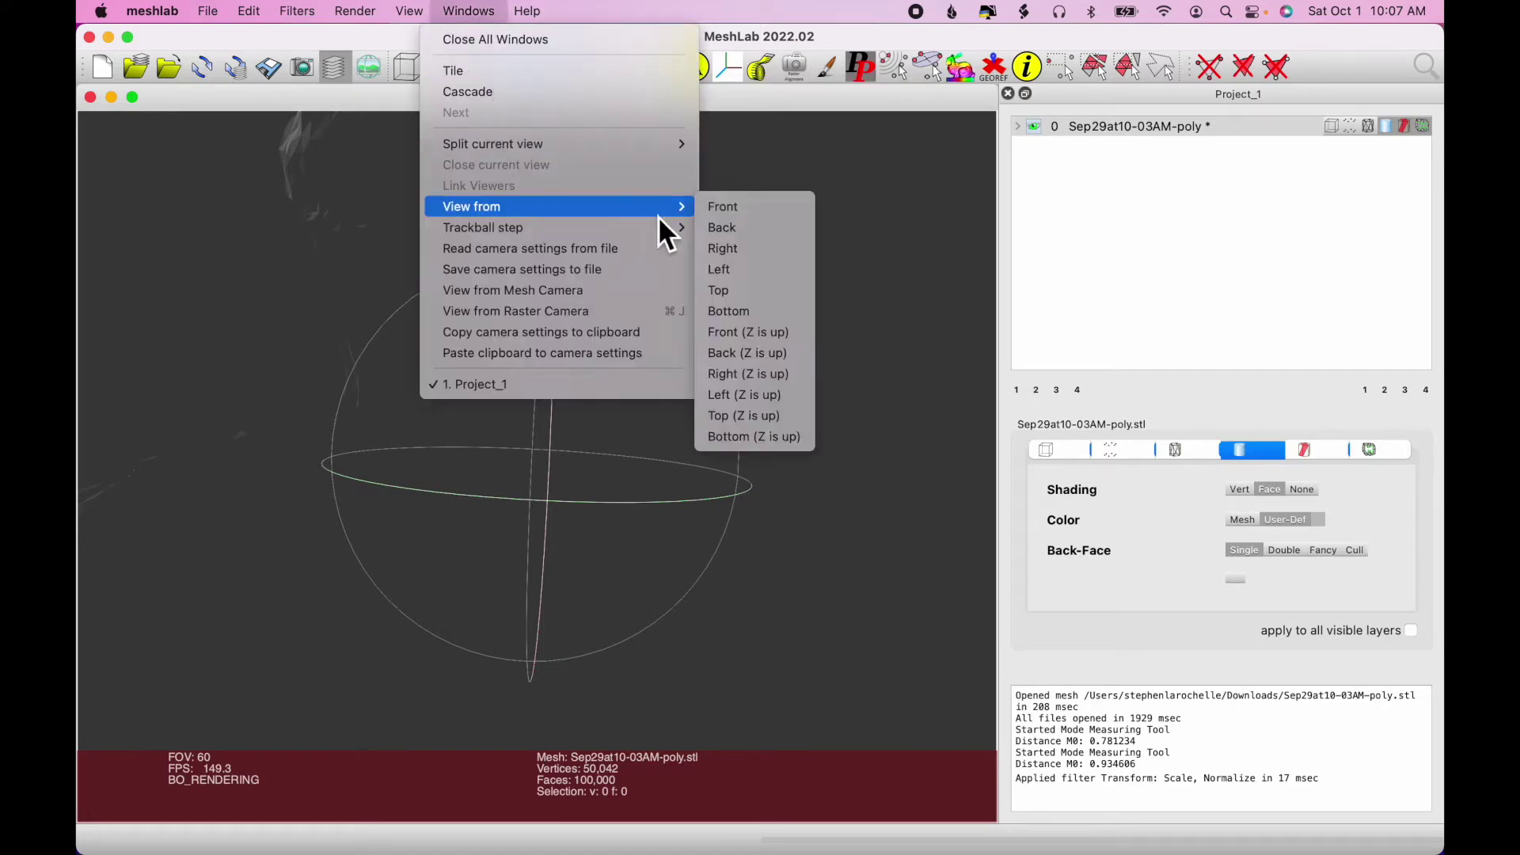
left_click(741, 215)
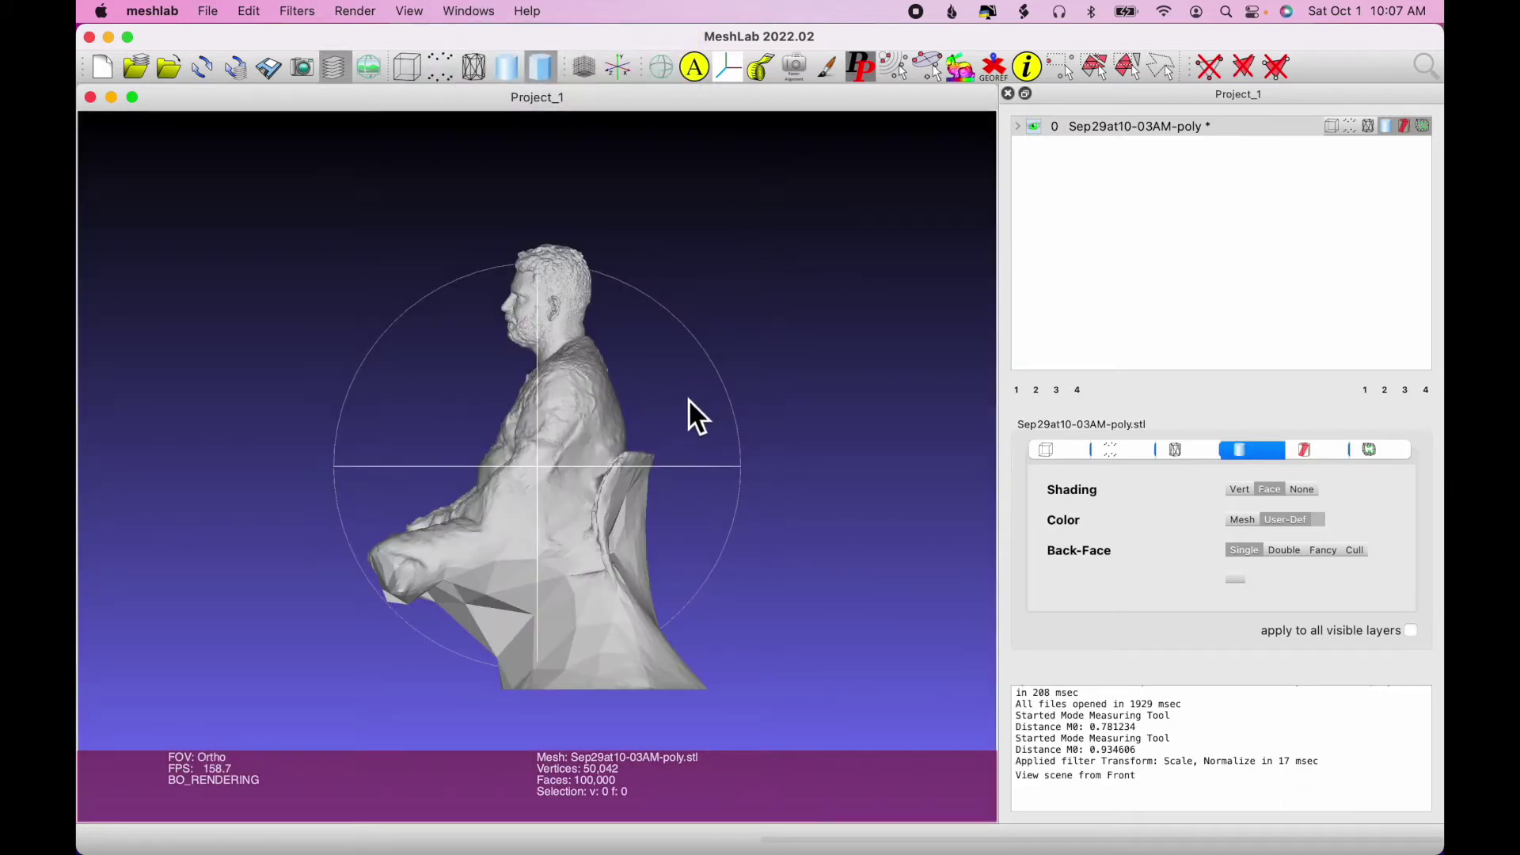
scroll(670, 396, "up", 3)
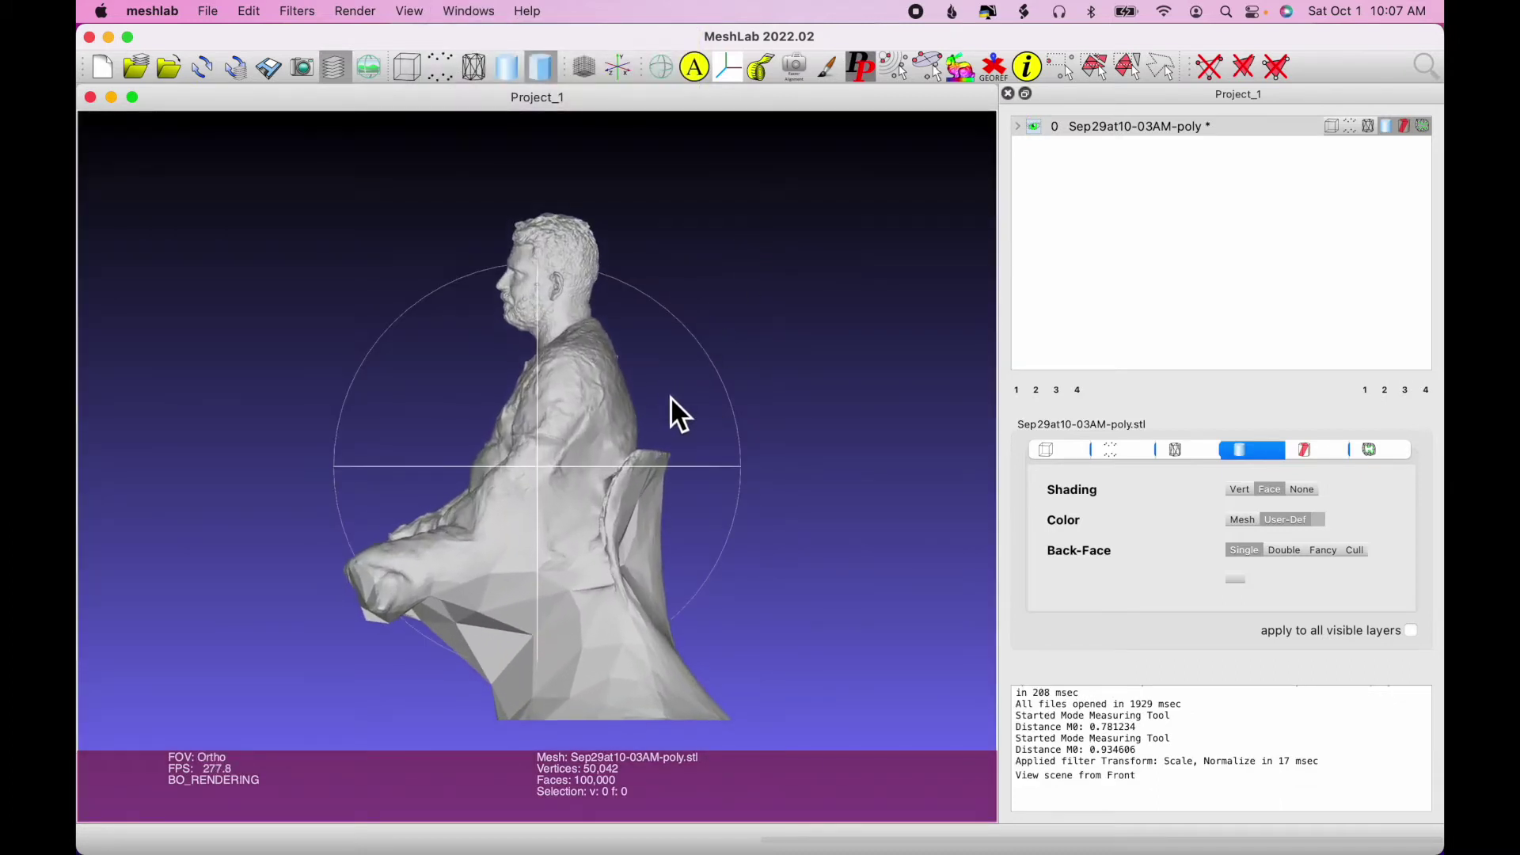
scroll(670, 395, "down", 2)
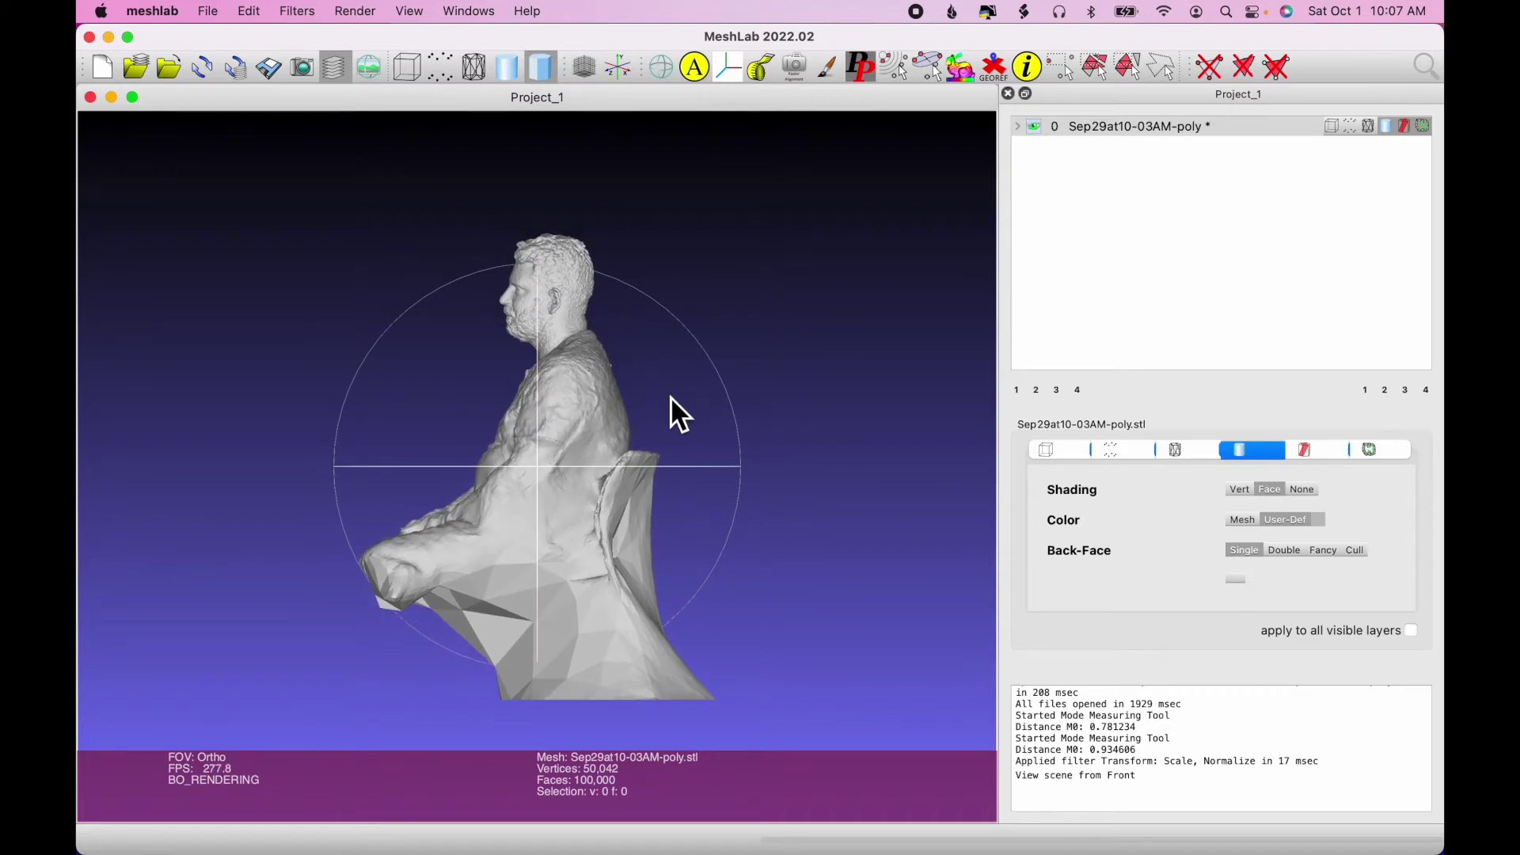
Step: Measure the scaled figure from the top of the head to the seat and clear the measurement
left_click(757, 70)
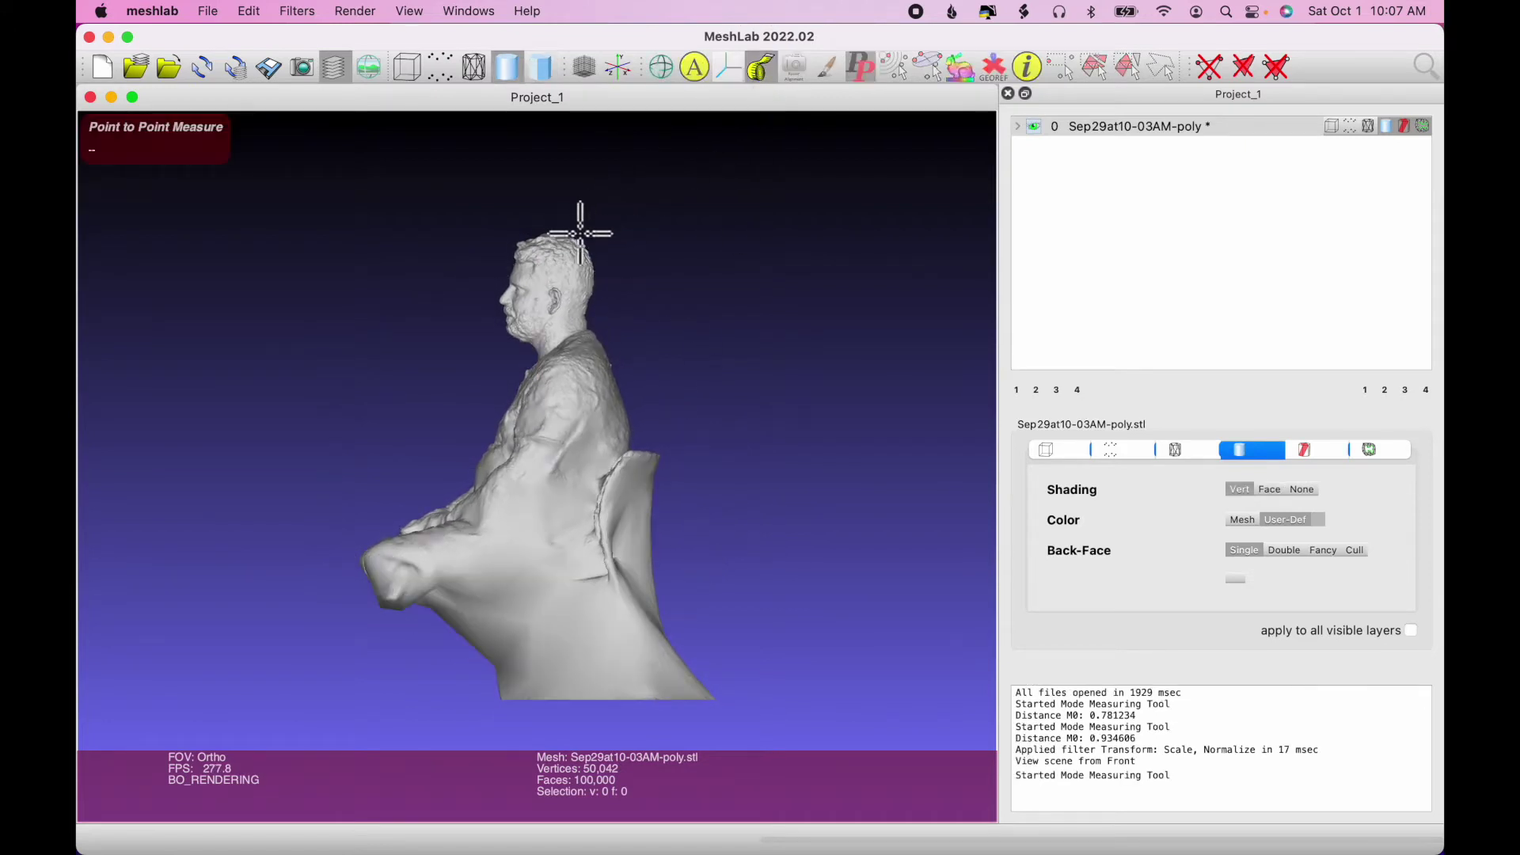
left_click_drag(552, 242, 555, 593)
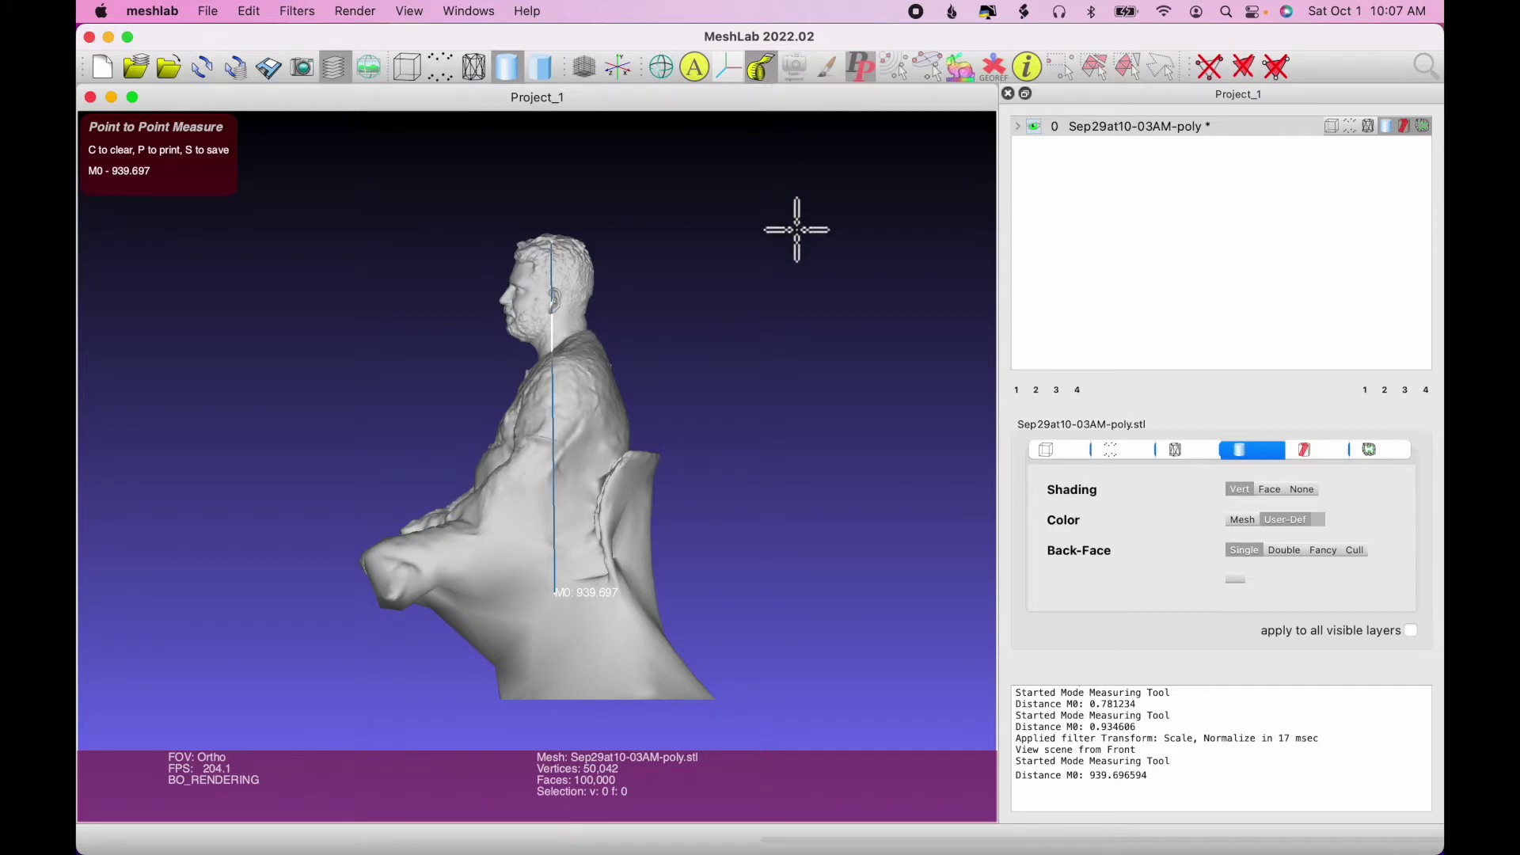
key("c")
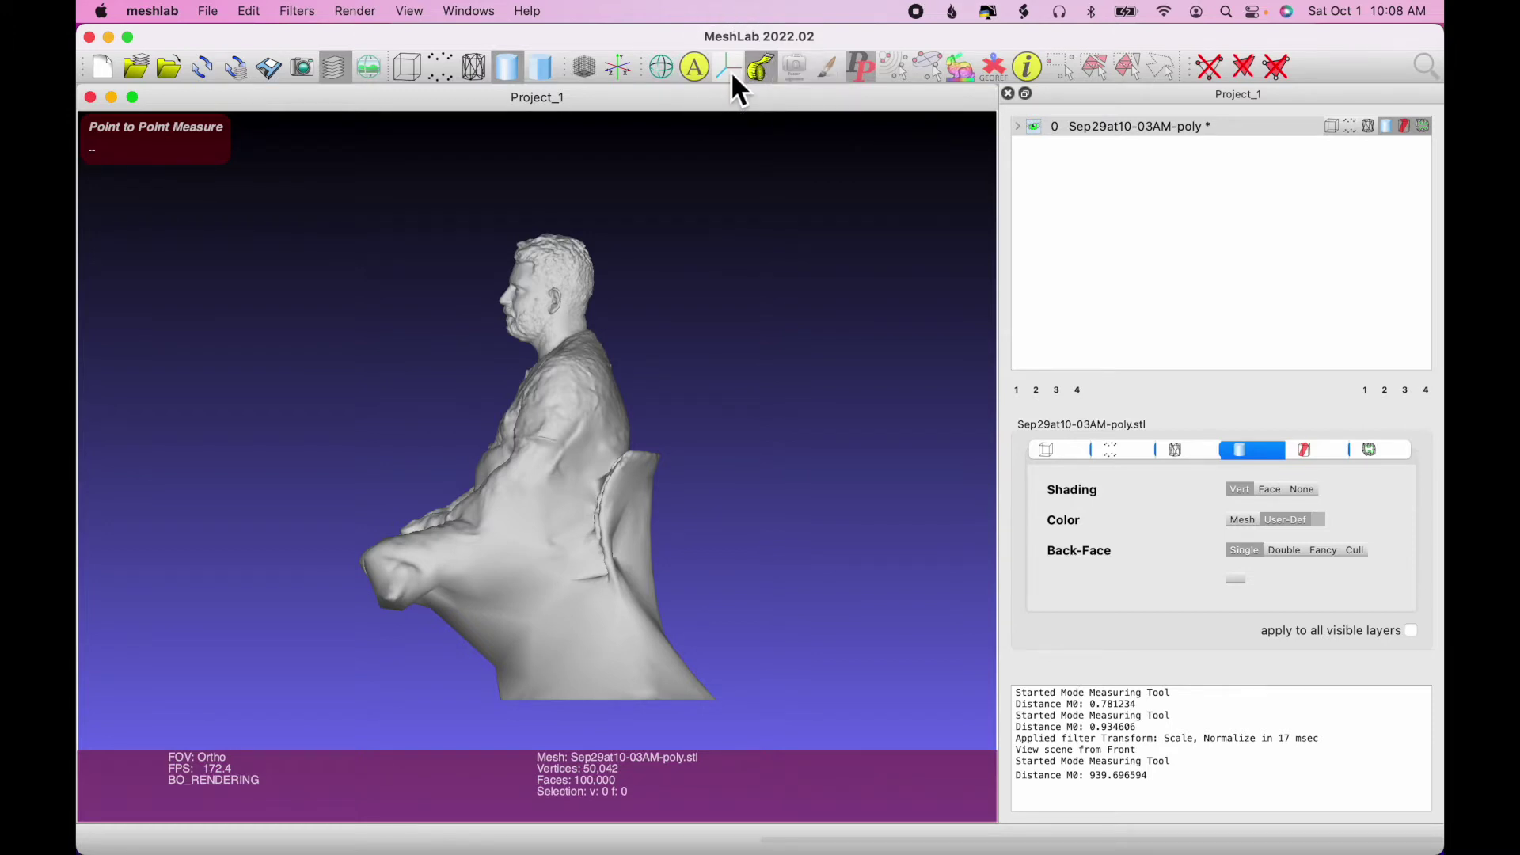
Step: Rotate the mesh about 86 degrees around the global Y axis with the Manipulator and apply the rotation
left_click(761, 69)
left_click(729, 70)
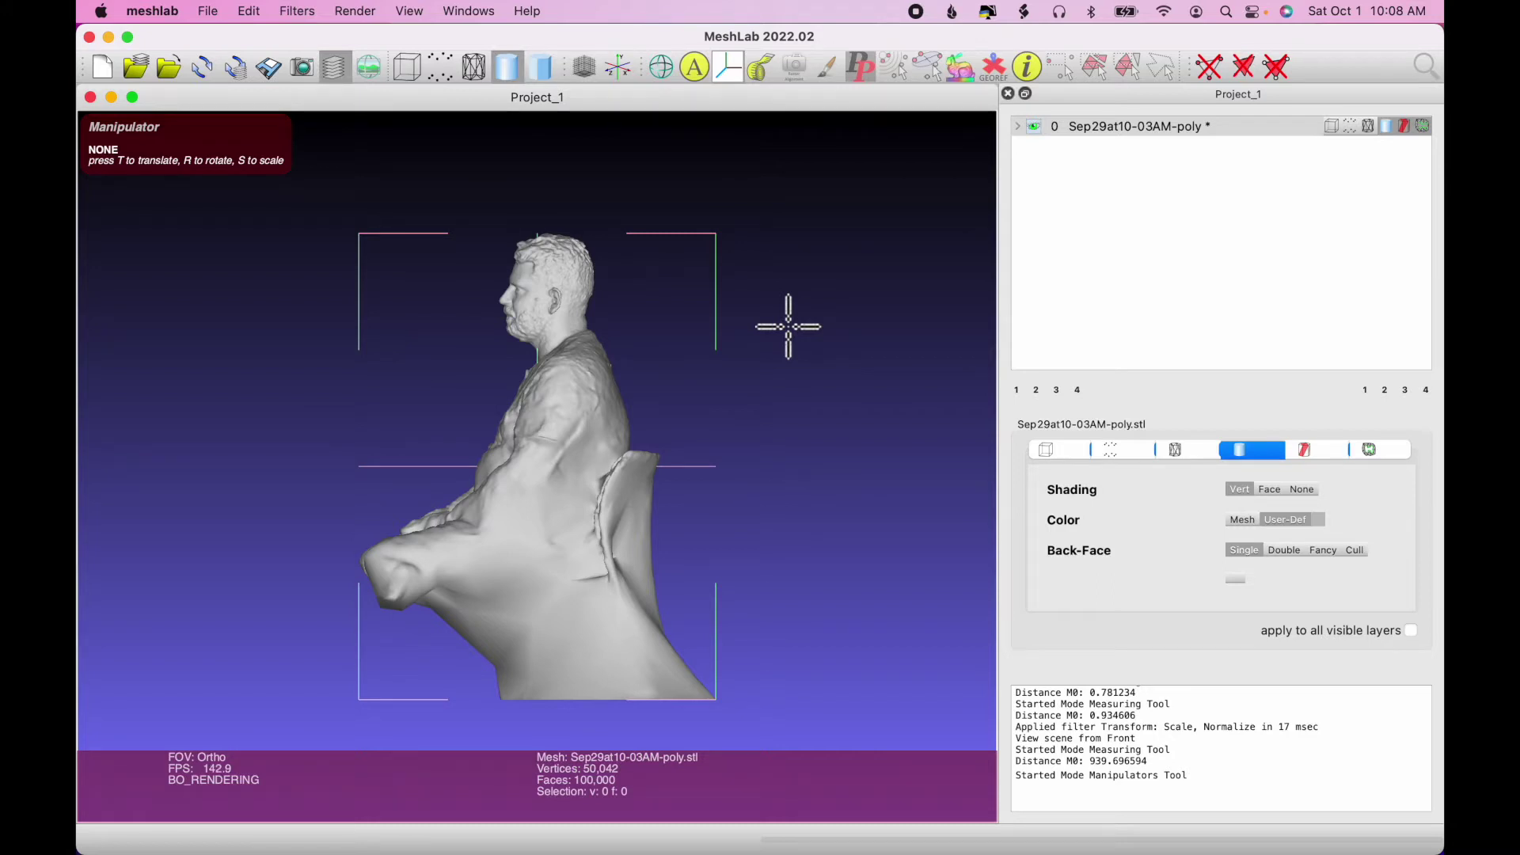
key("r")
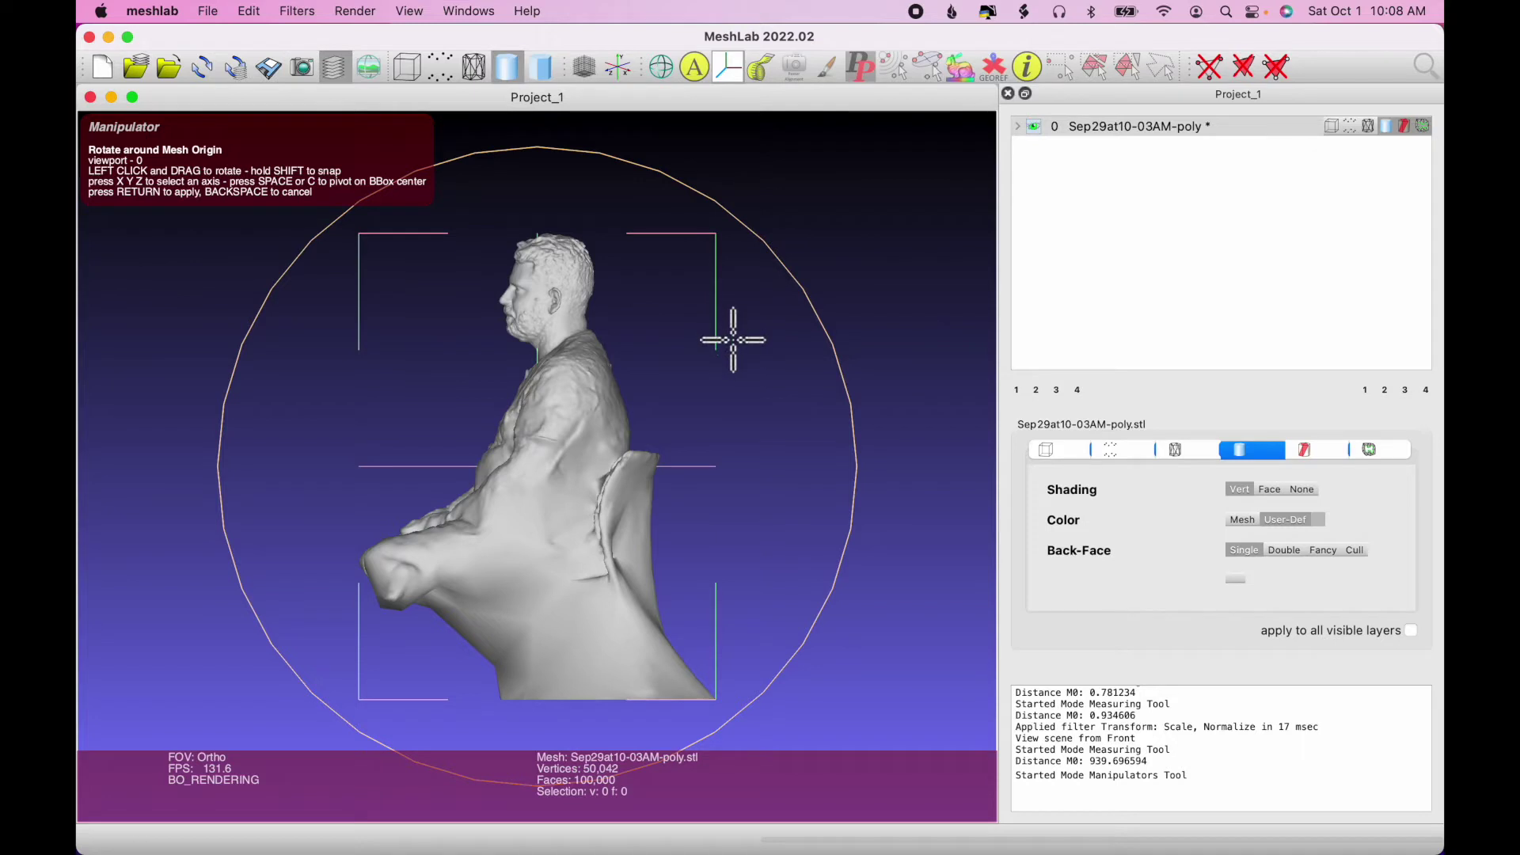
key("x")
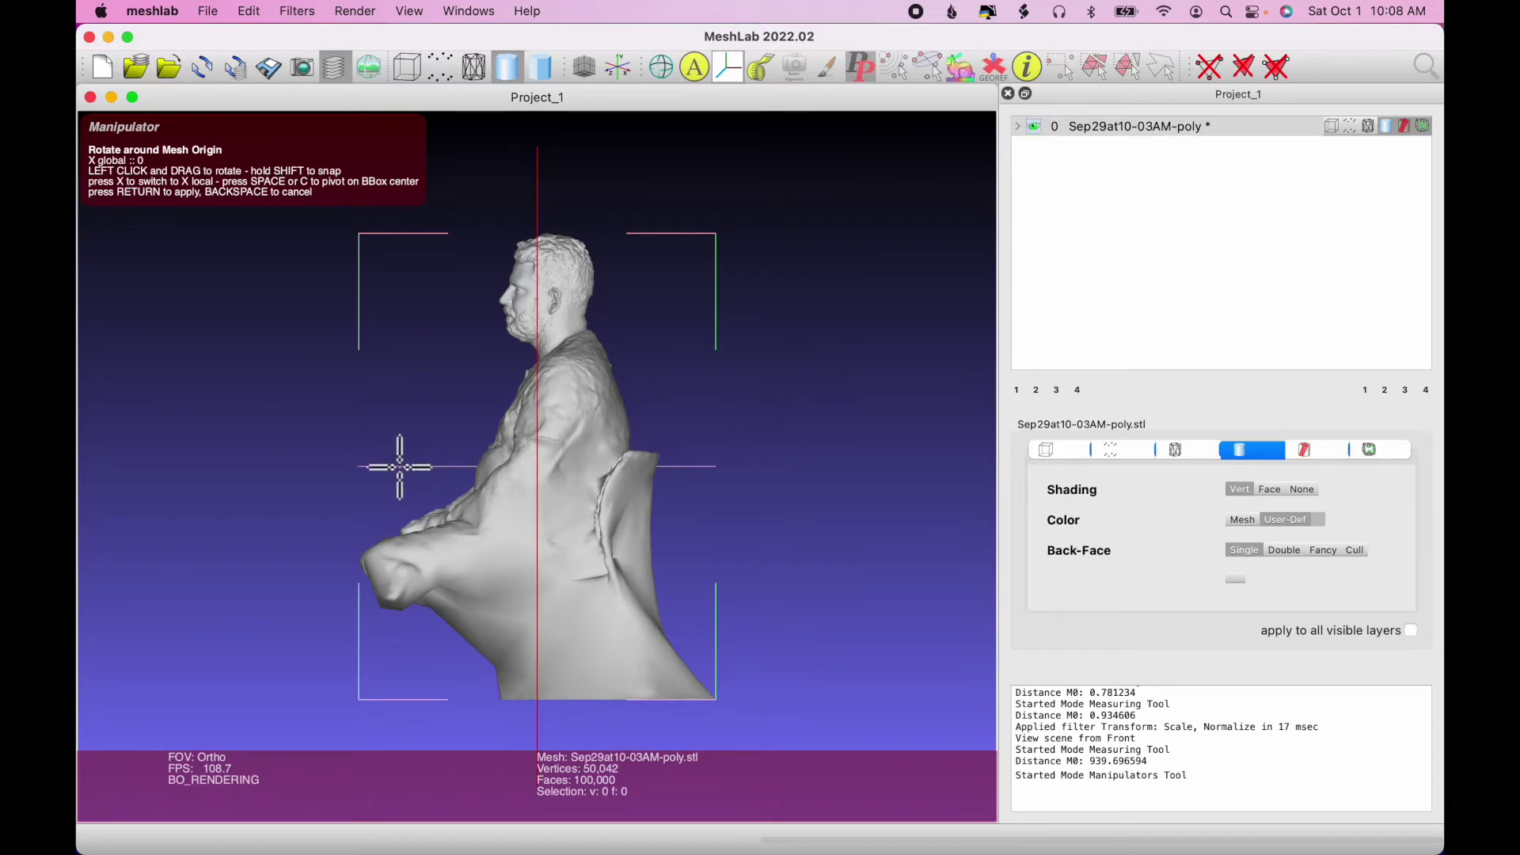
left_click_drag(399, 468, 448, 437)
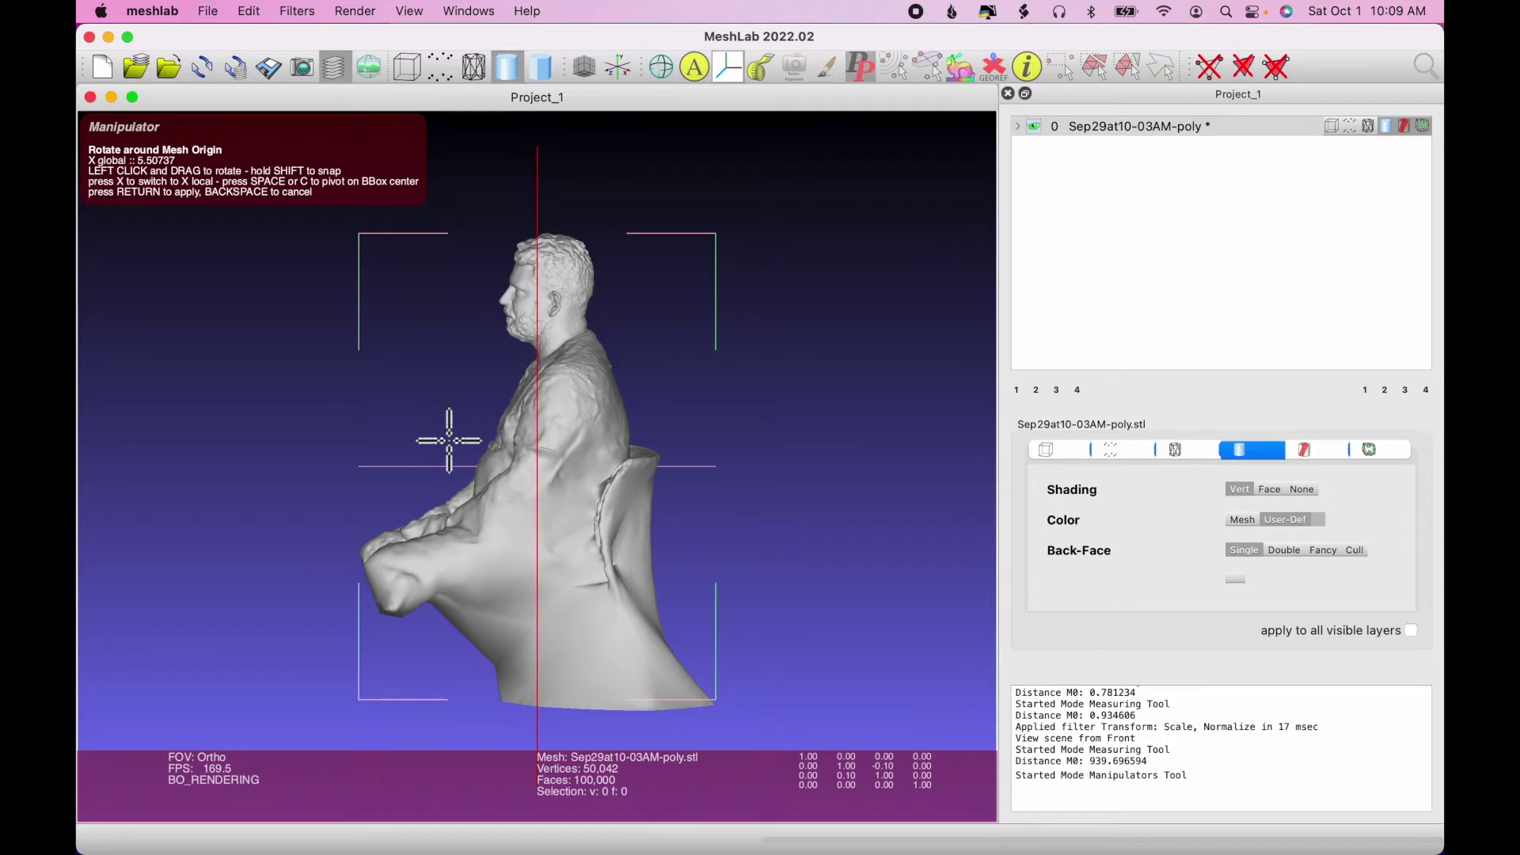
key("y")
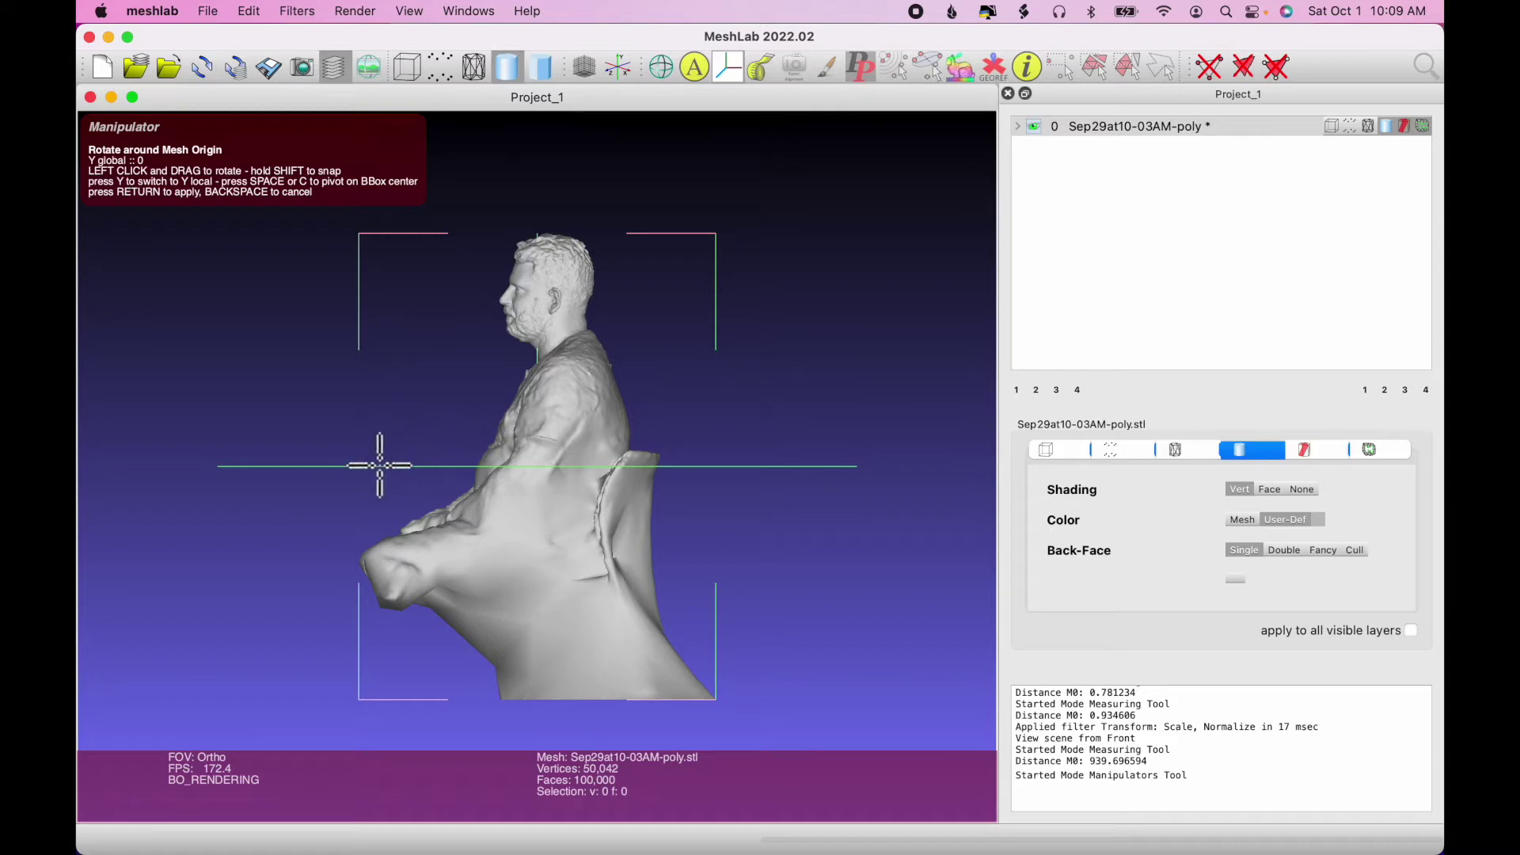
left_click_drag(377, 458, 600, 465)
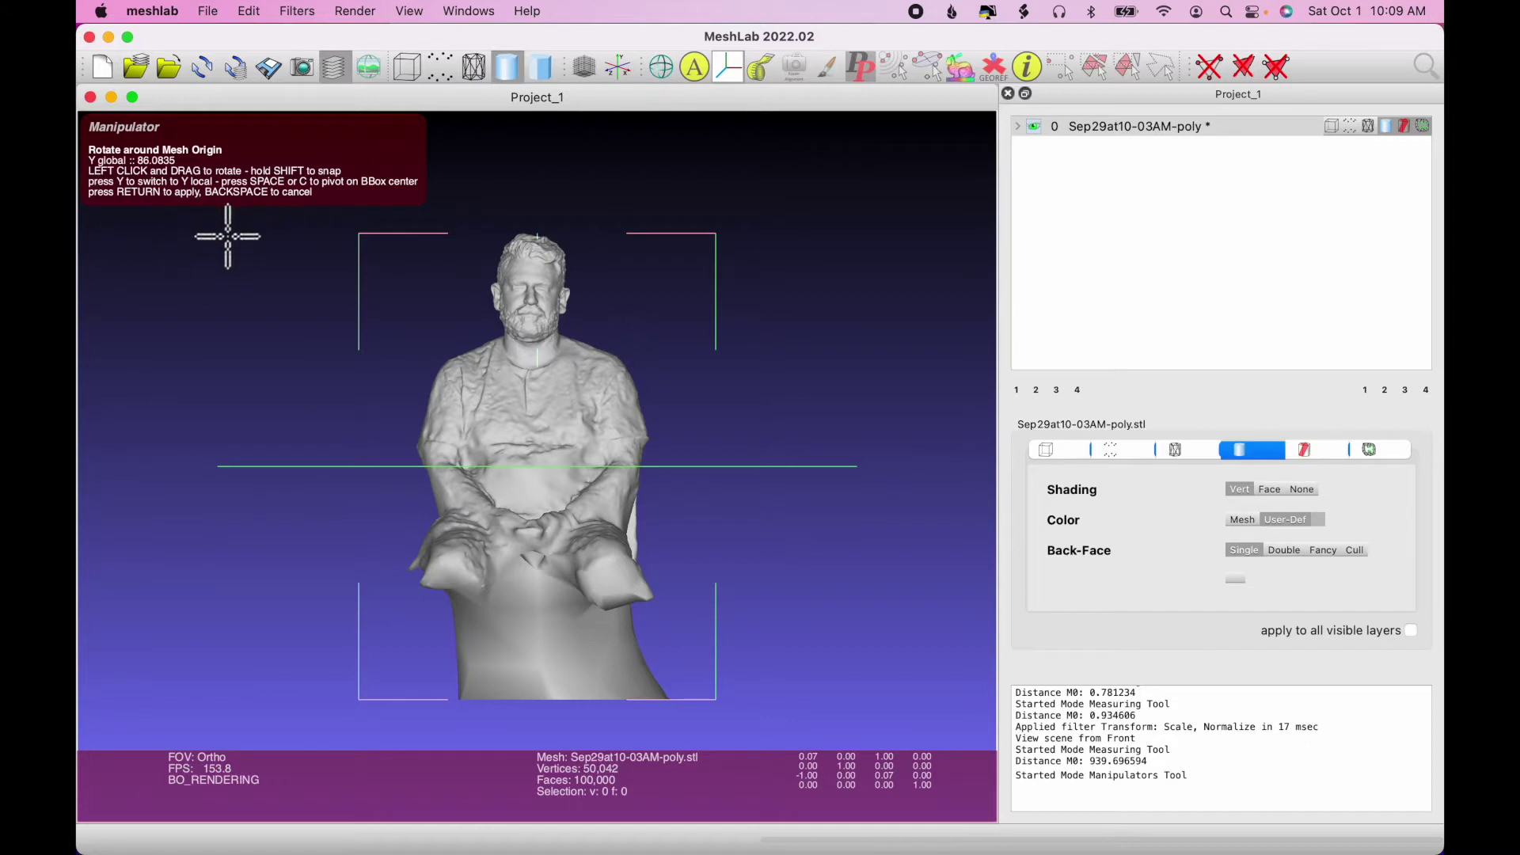
key("BackSpace")
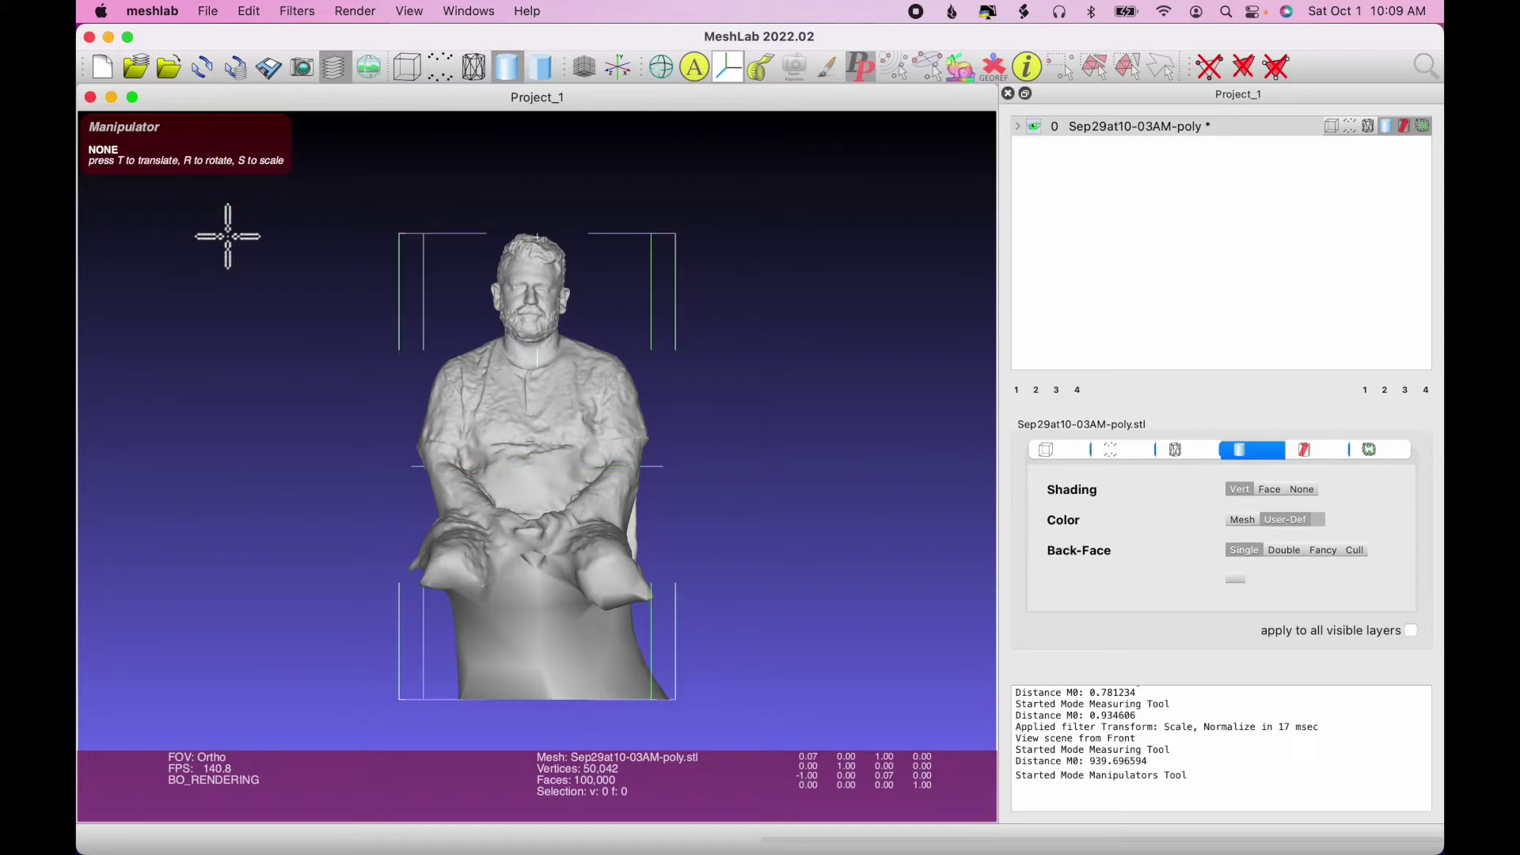
left_click(733, 77)
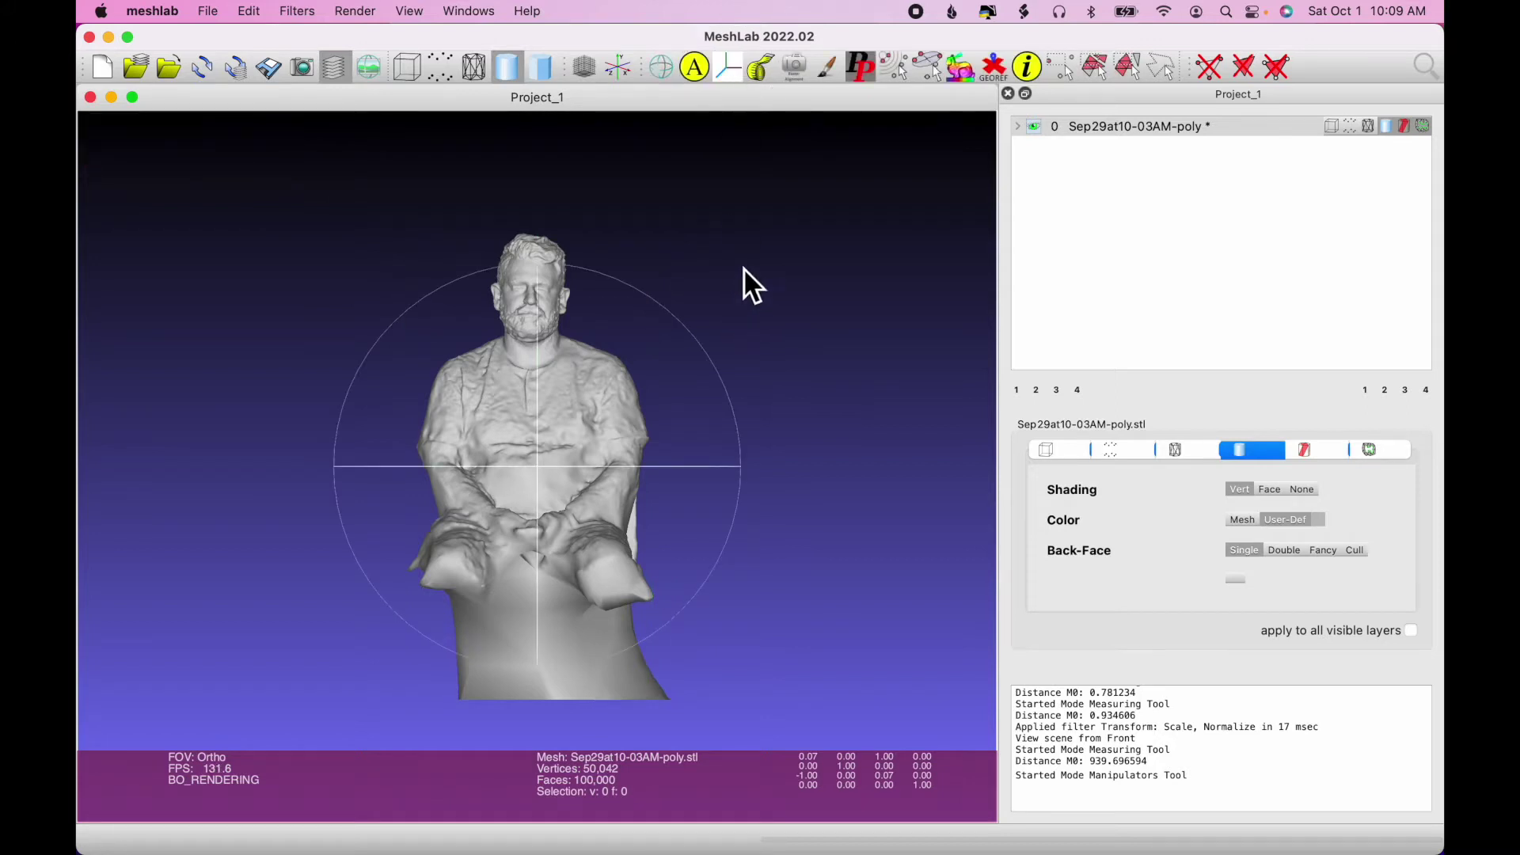
Step: Inspect the mesh orientation from Front and Front (Z is up), and orbit around to see the figure's side
left_click(487, 17)
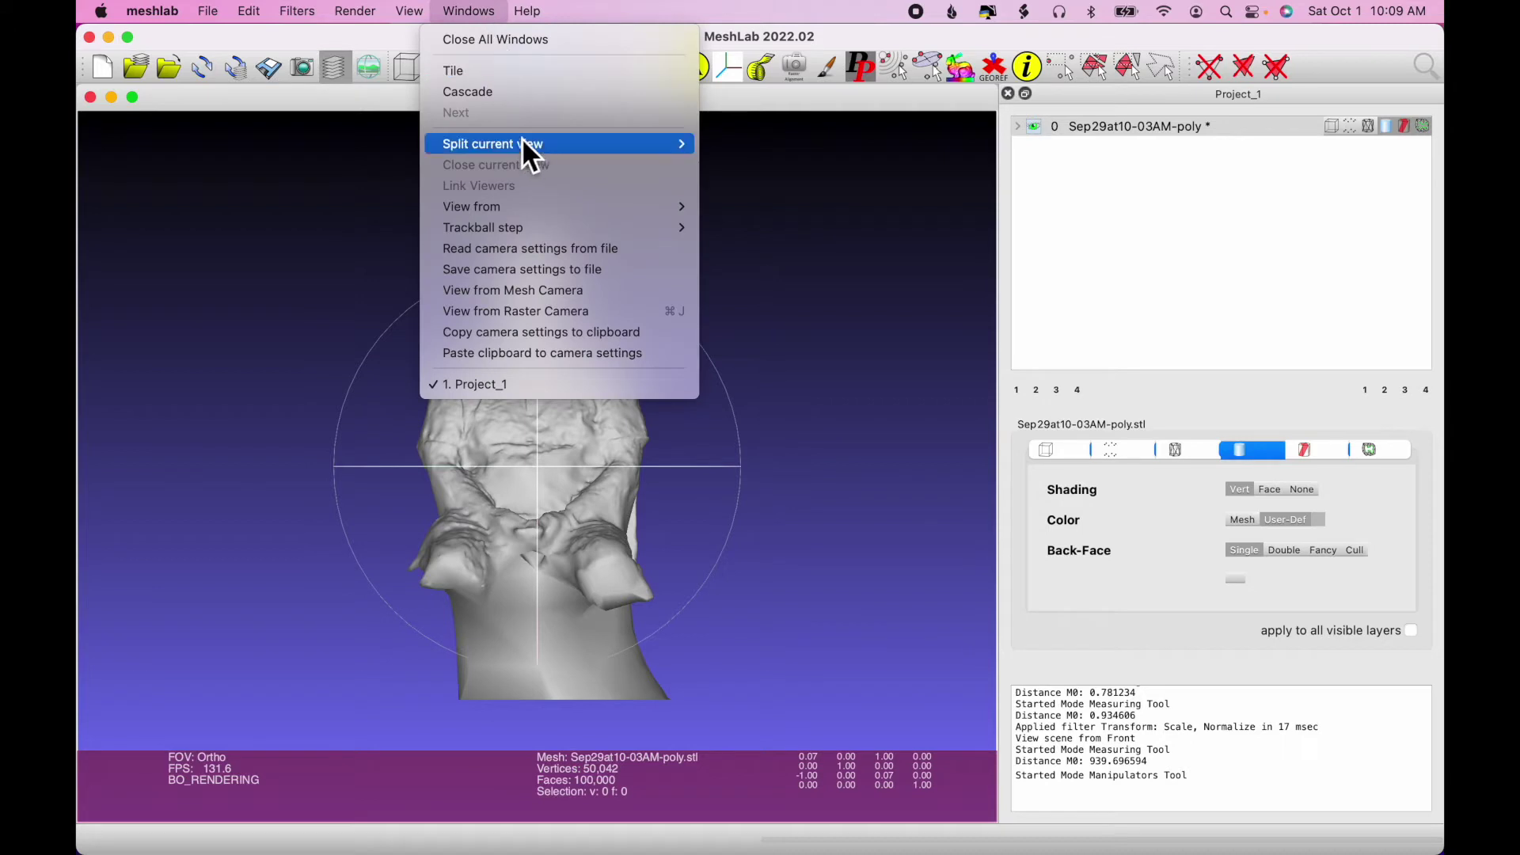
mouse_move(549, 212)
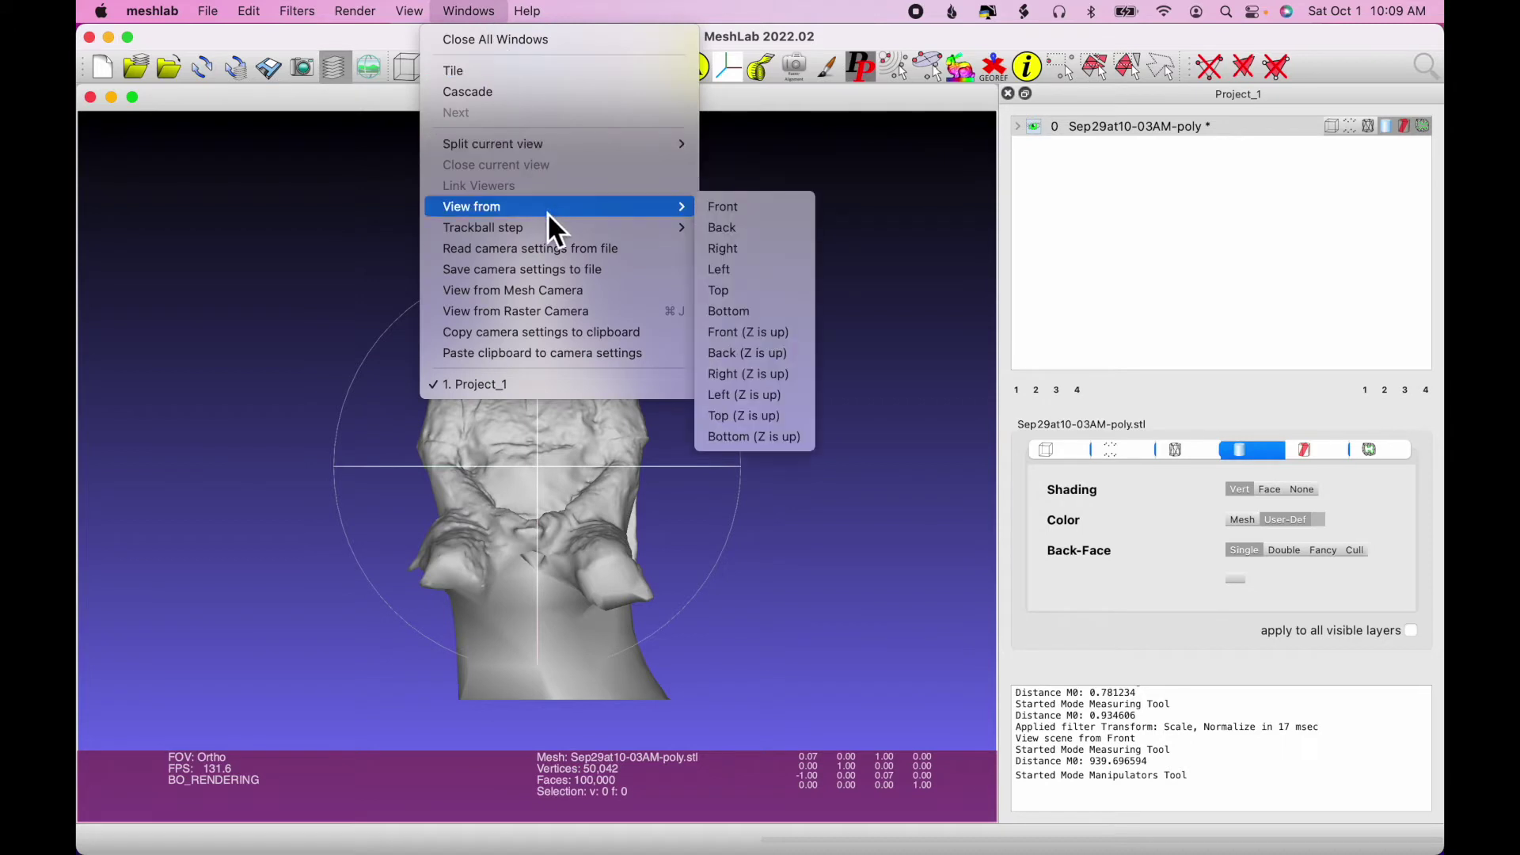
left_click(766, 207)
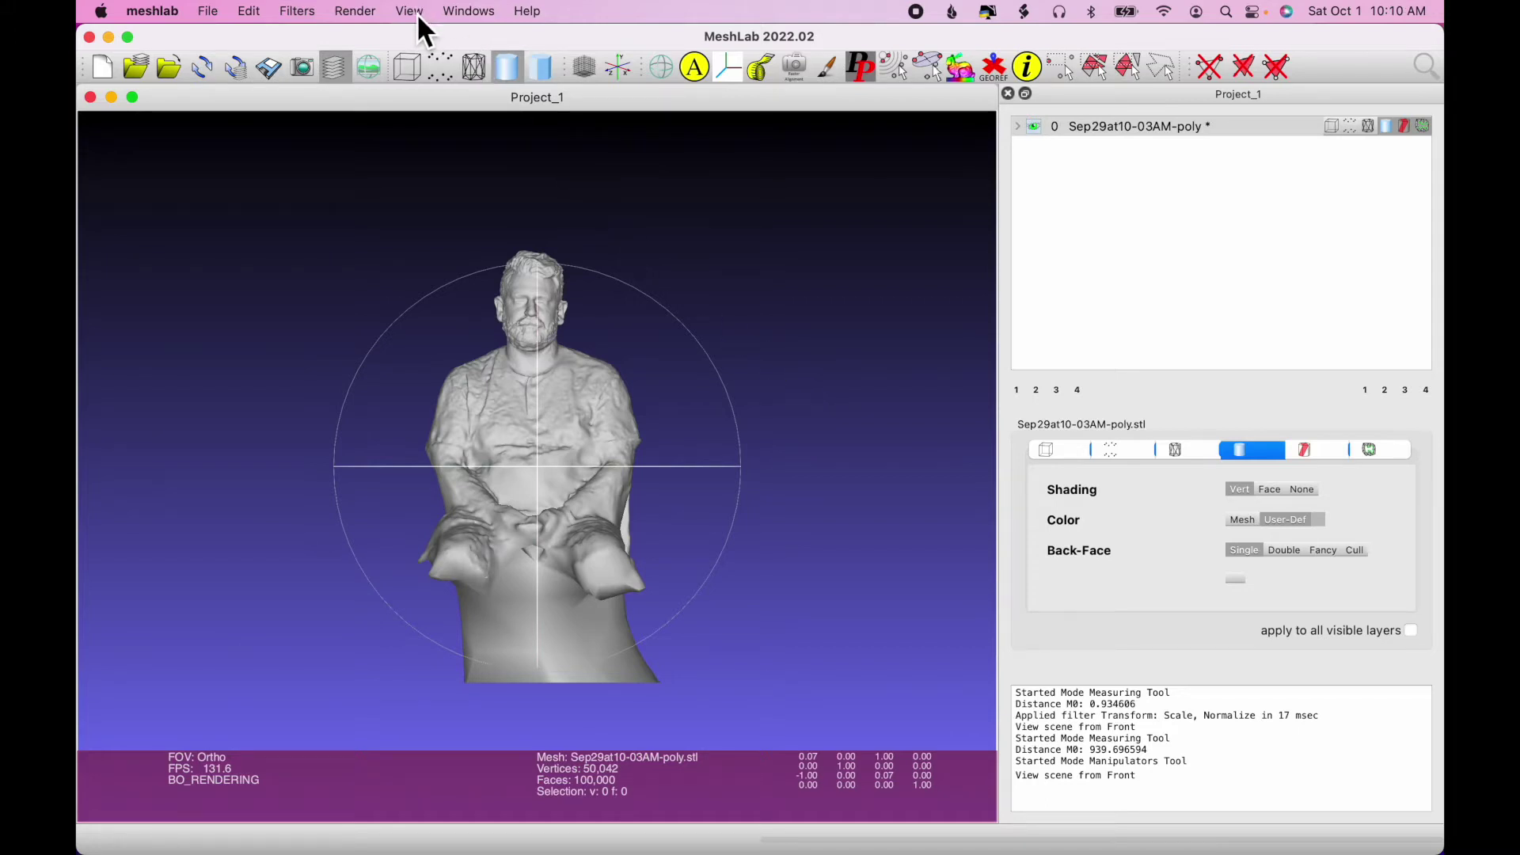
left_click(467, 11)
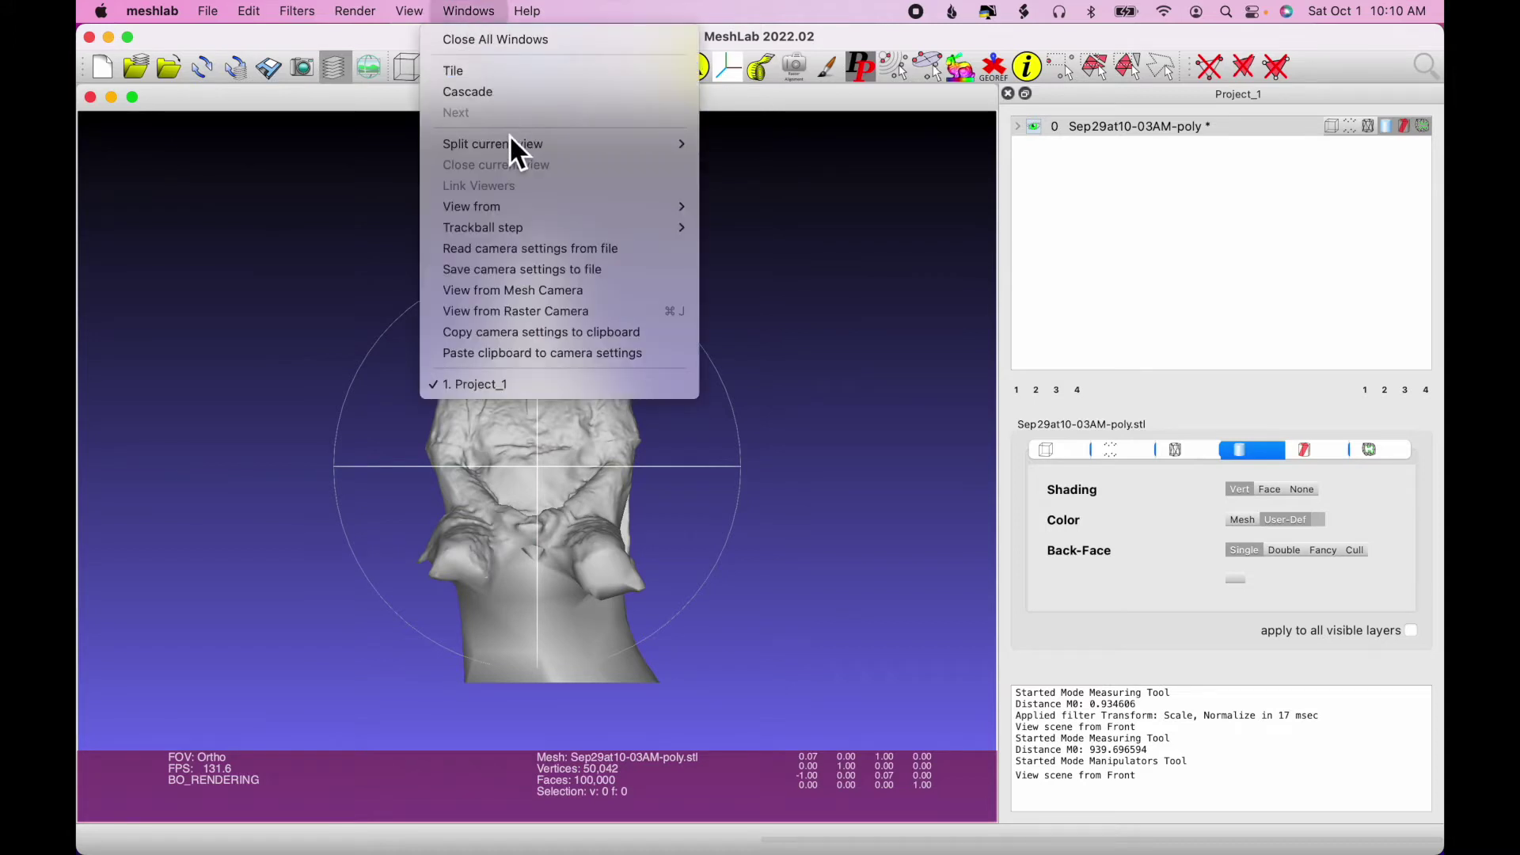
mouse_move(536, 207)
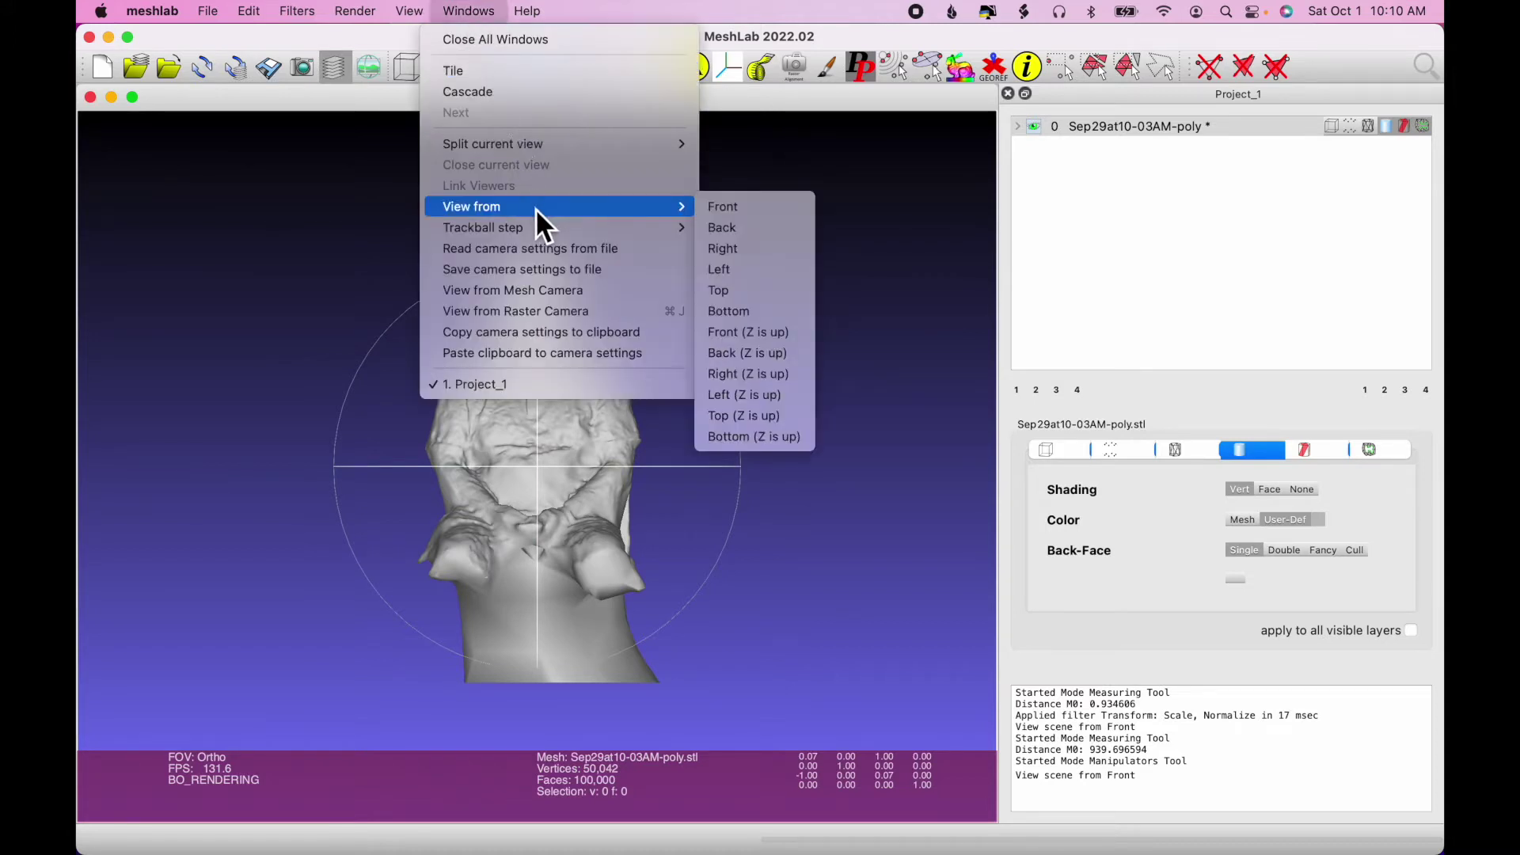
left_click(797, 338)
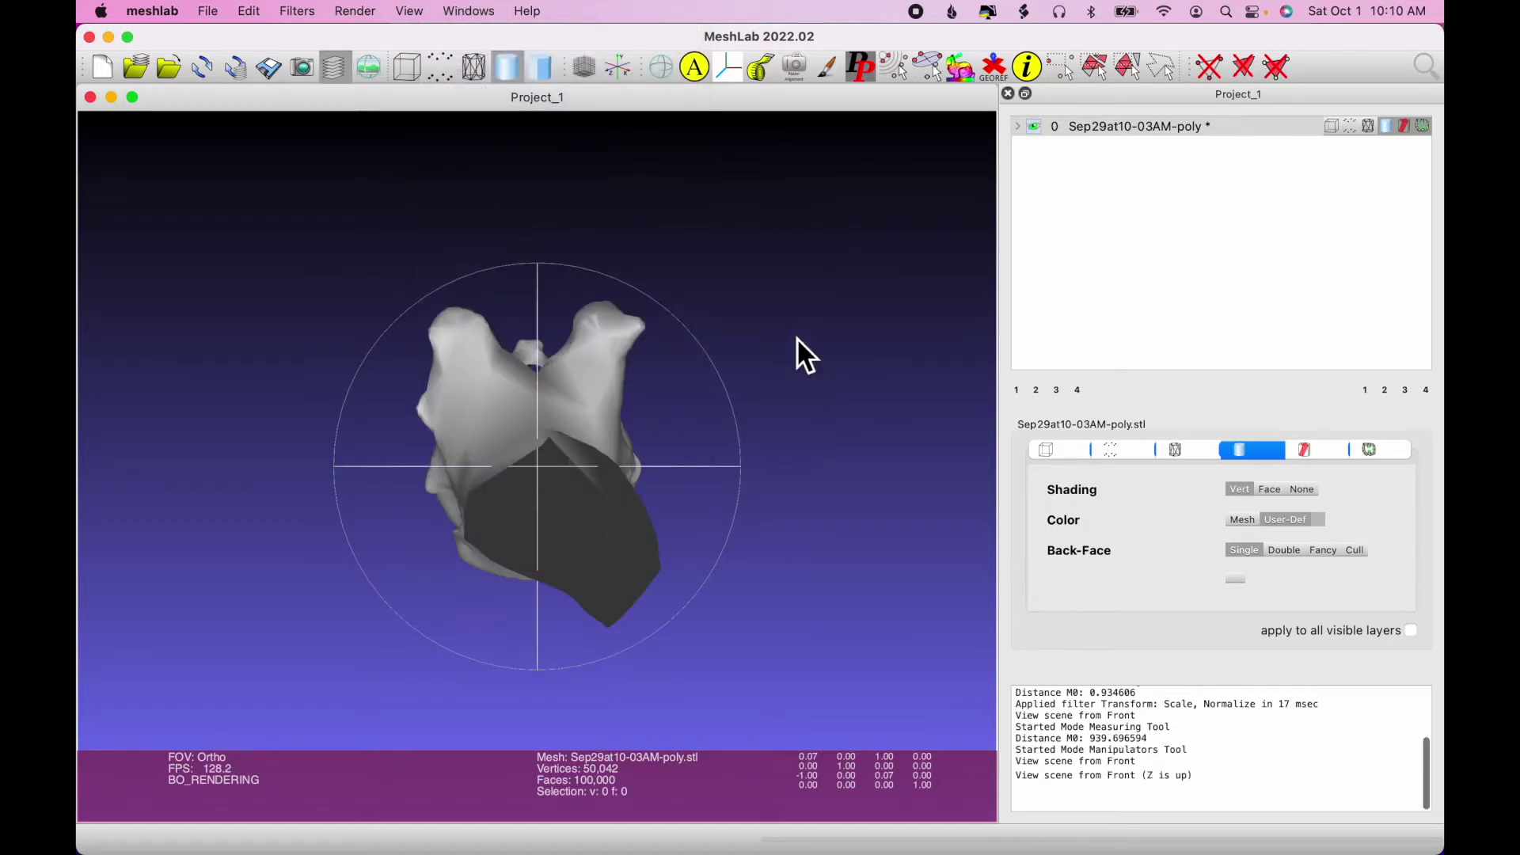
left_click_drag(797, 349, 278, 494)
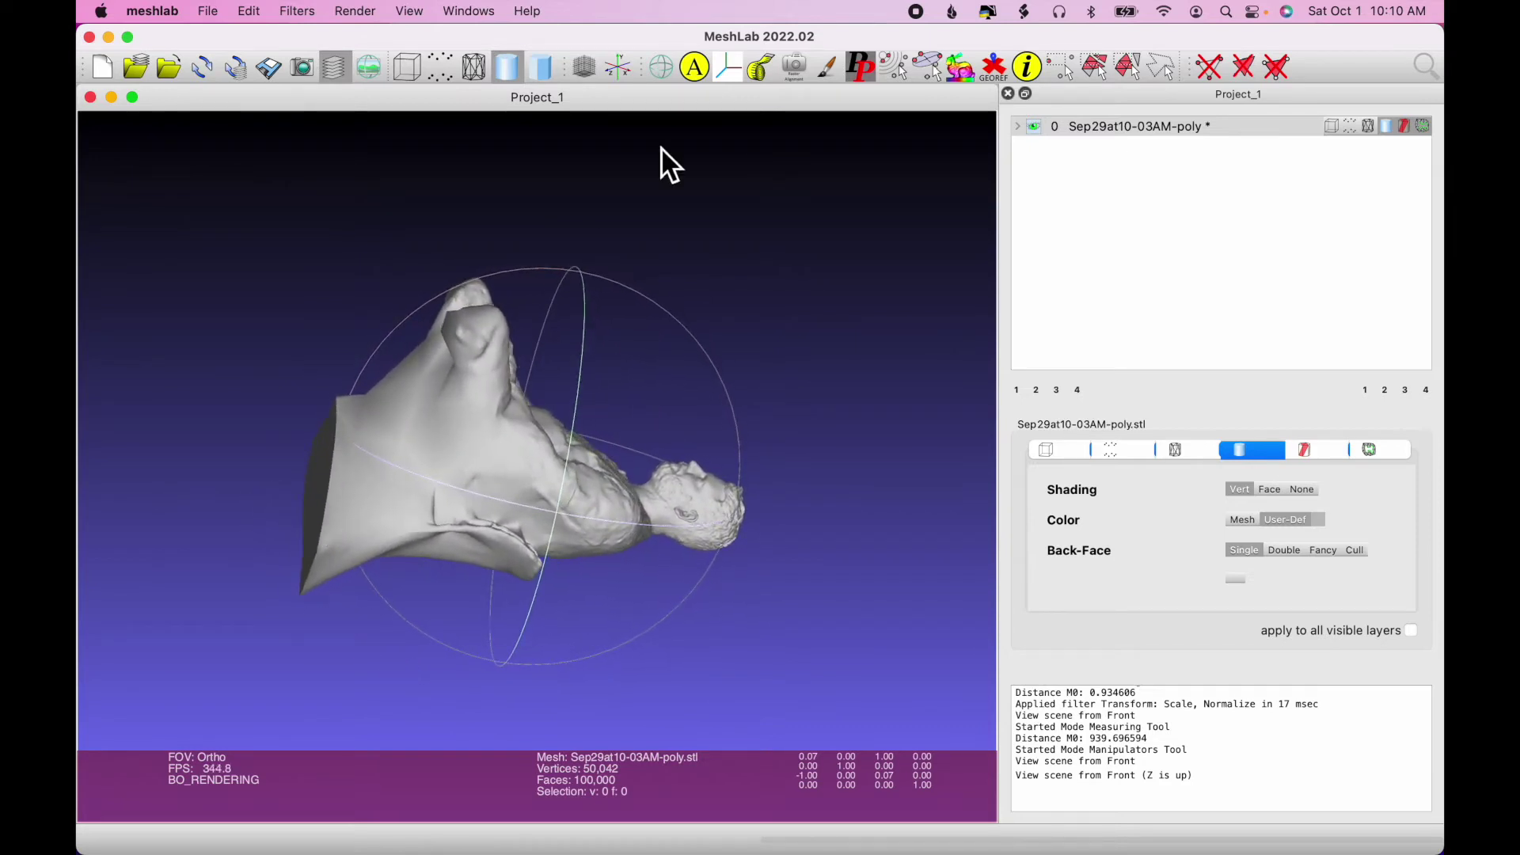
Step: Rotate the mesh about 82 degrees in the viewport plane with the Manipulator to bring the lying figure upright, and apply it
left_click(730, 68)
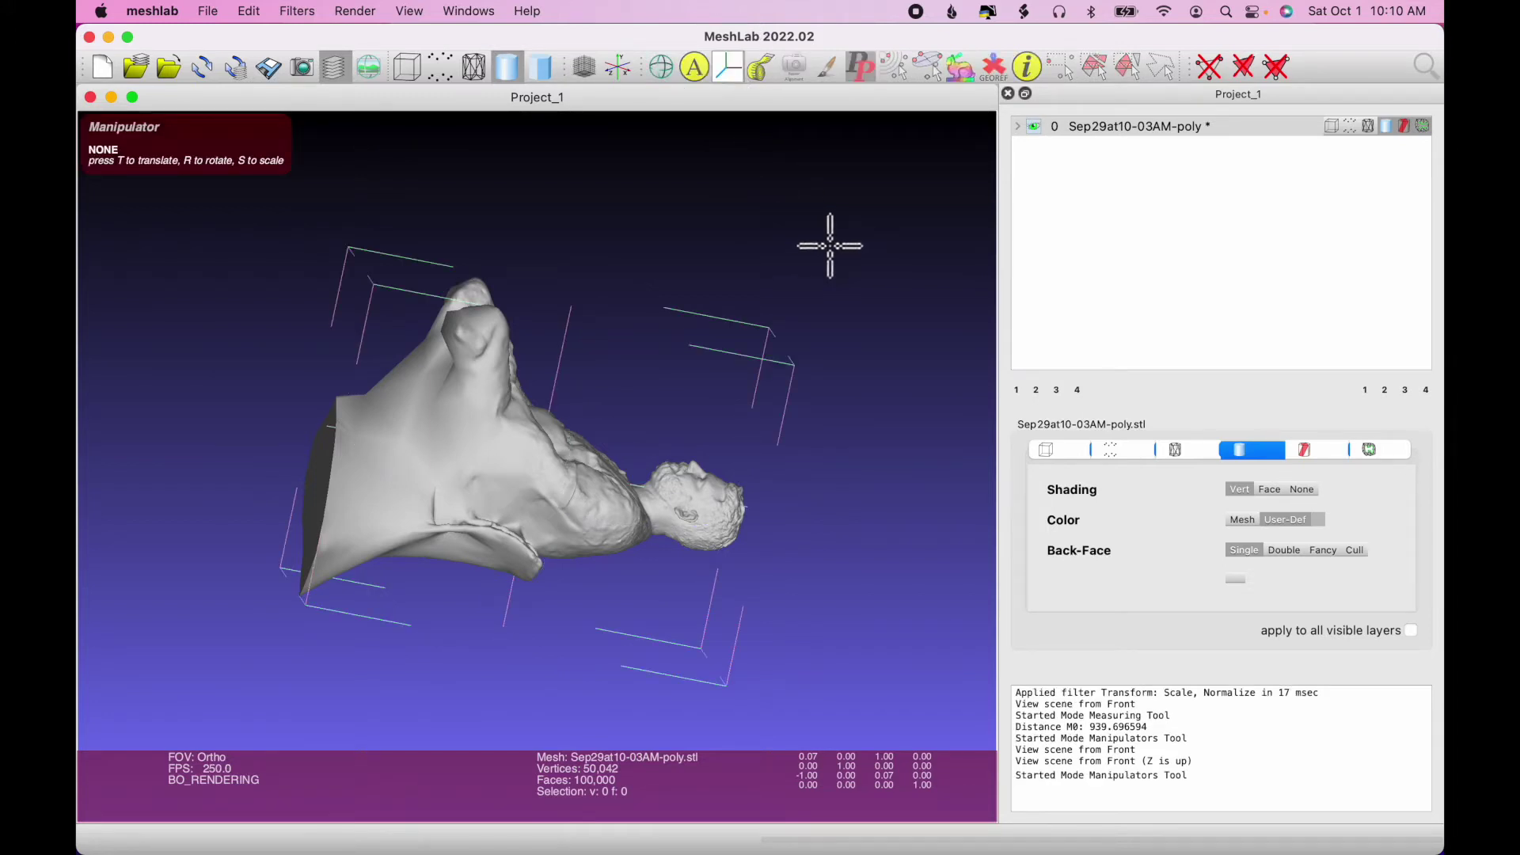
key("r")
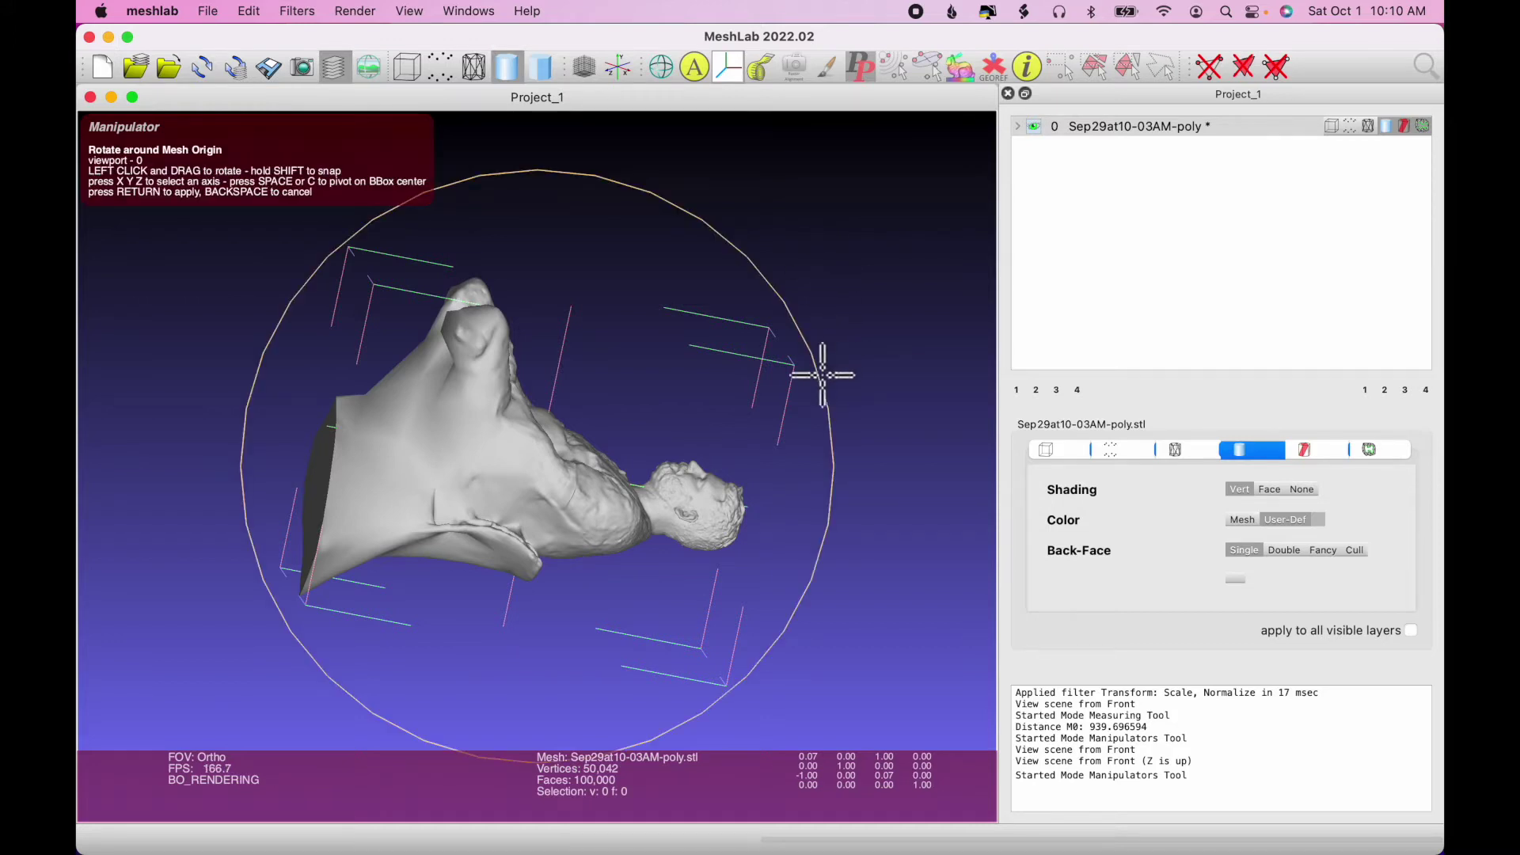
left_click_drag(815, 367, 844, 521)
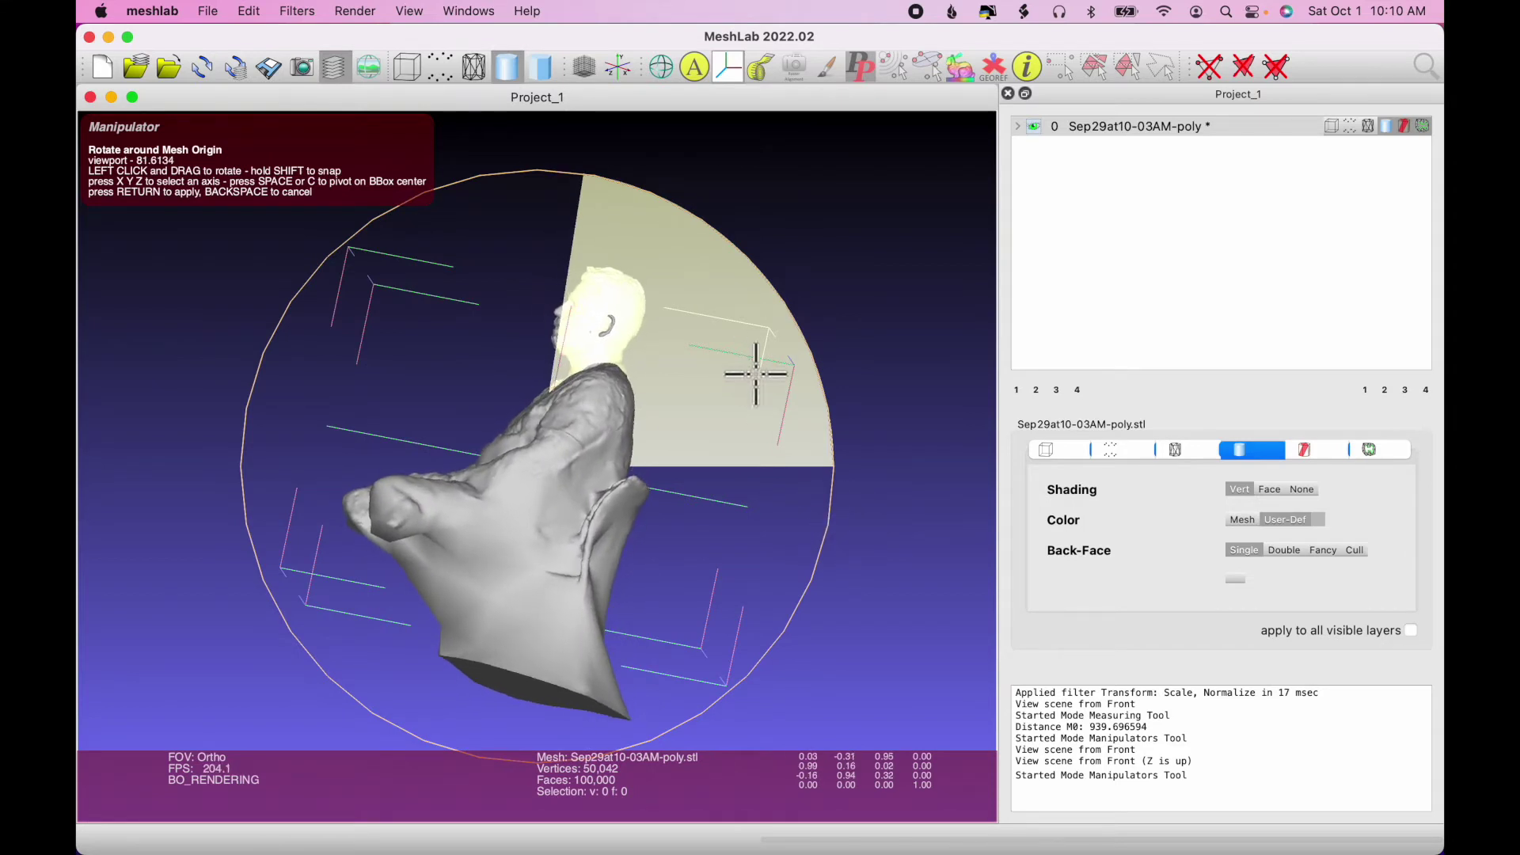
key("BackSpace")
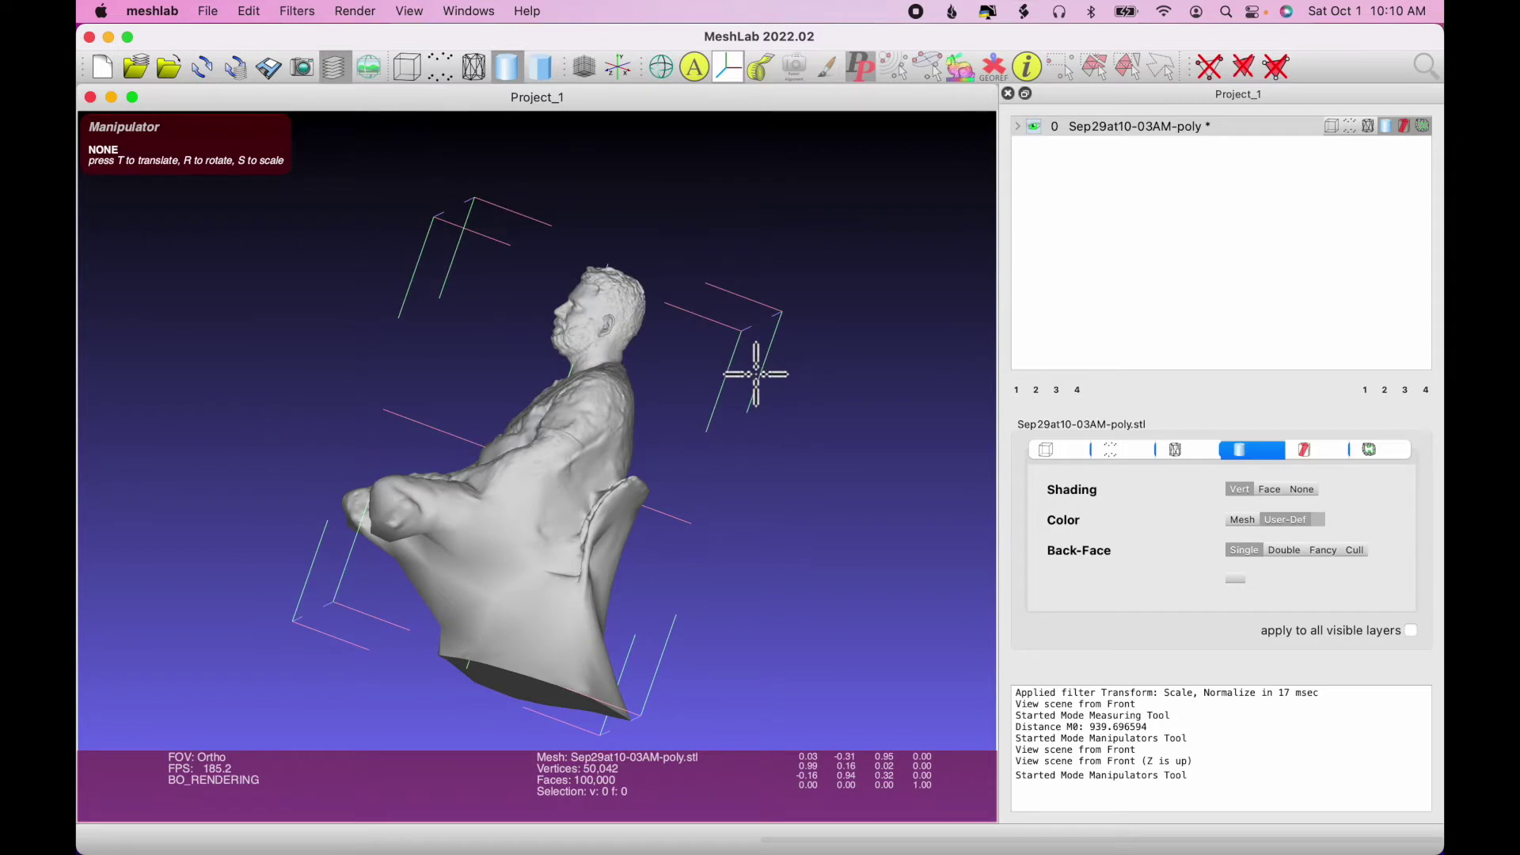
left_click(734, 73)
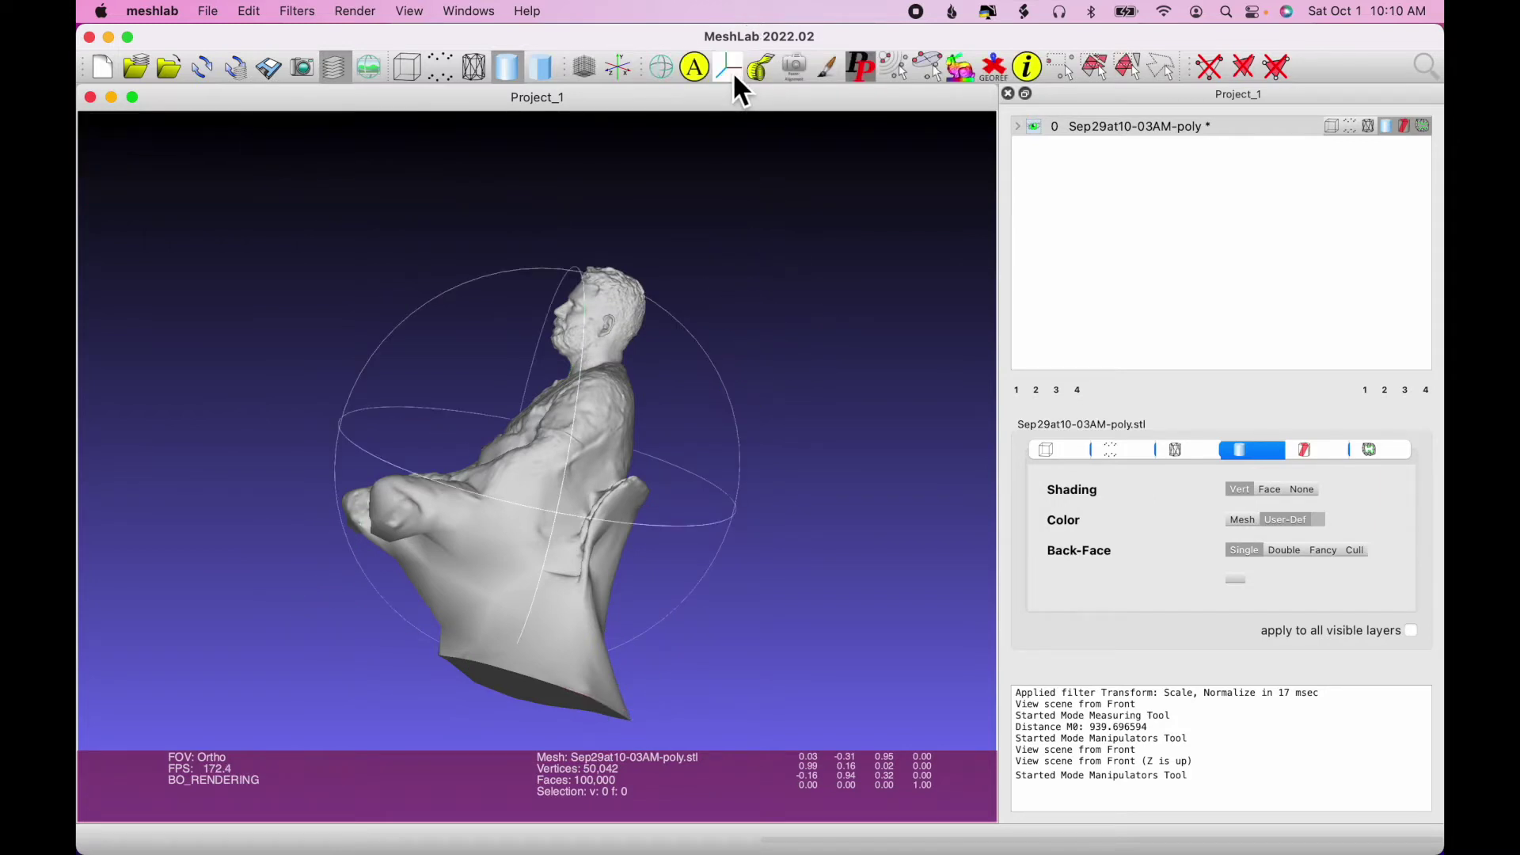
Step: From the Front (Z is up) view, rotate the mesh about -18 degrees in the viewport plane to straighten the tilted figure, and apply it
left_click(475, 14)
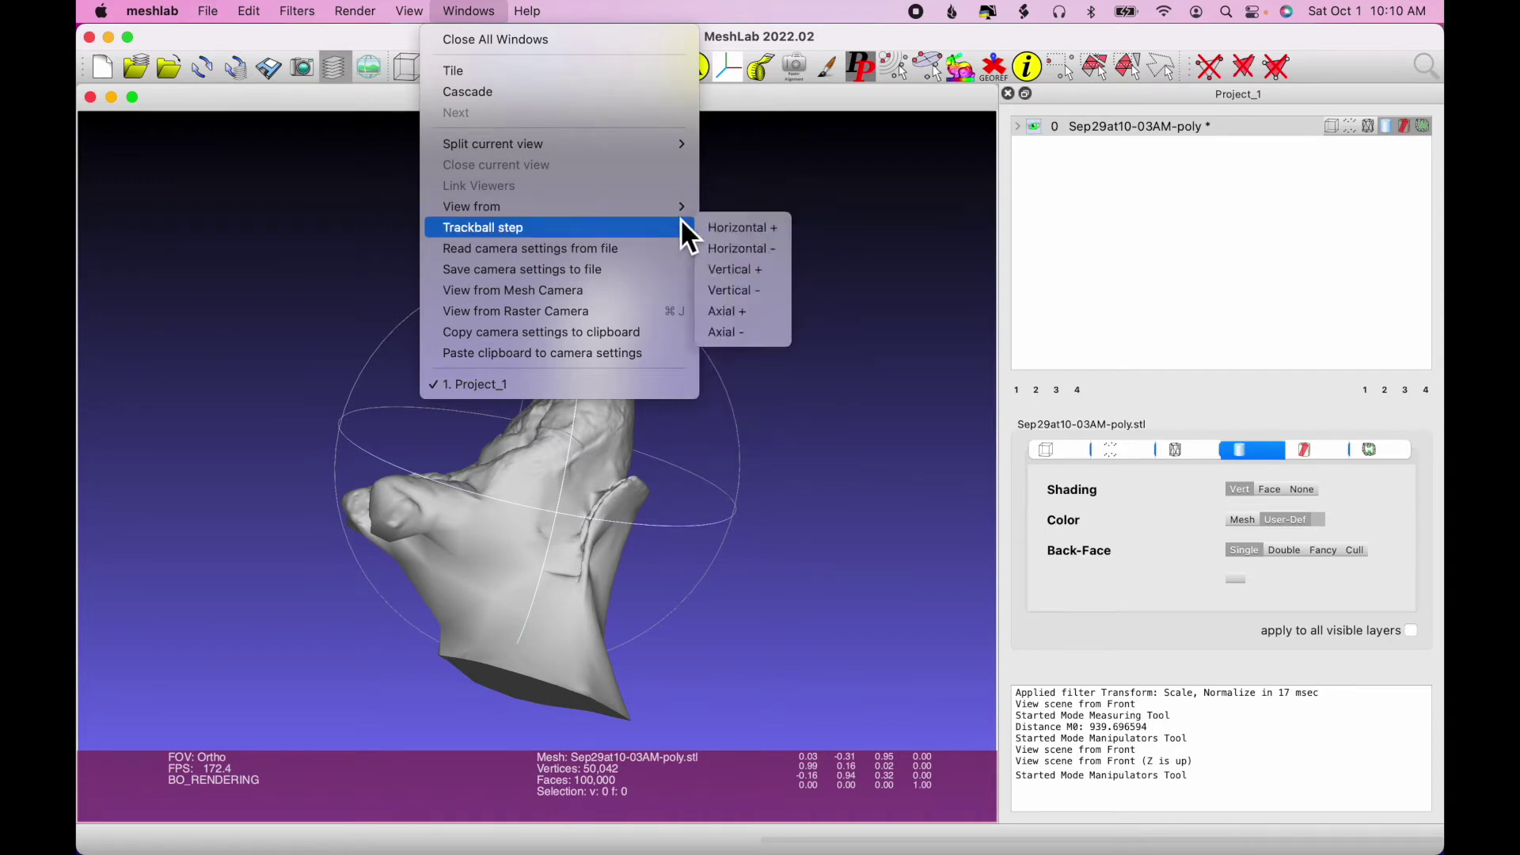
mouse_move(682, 208)
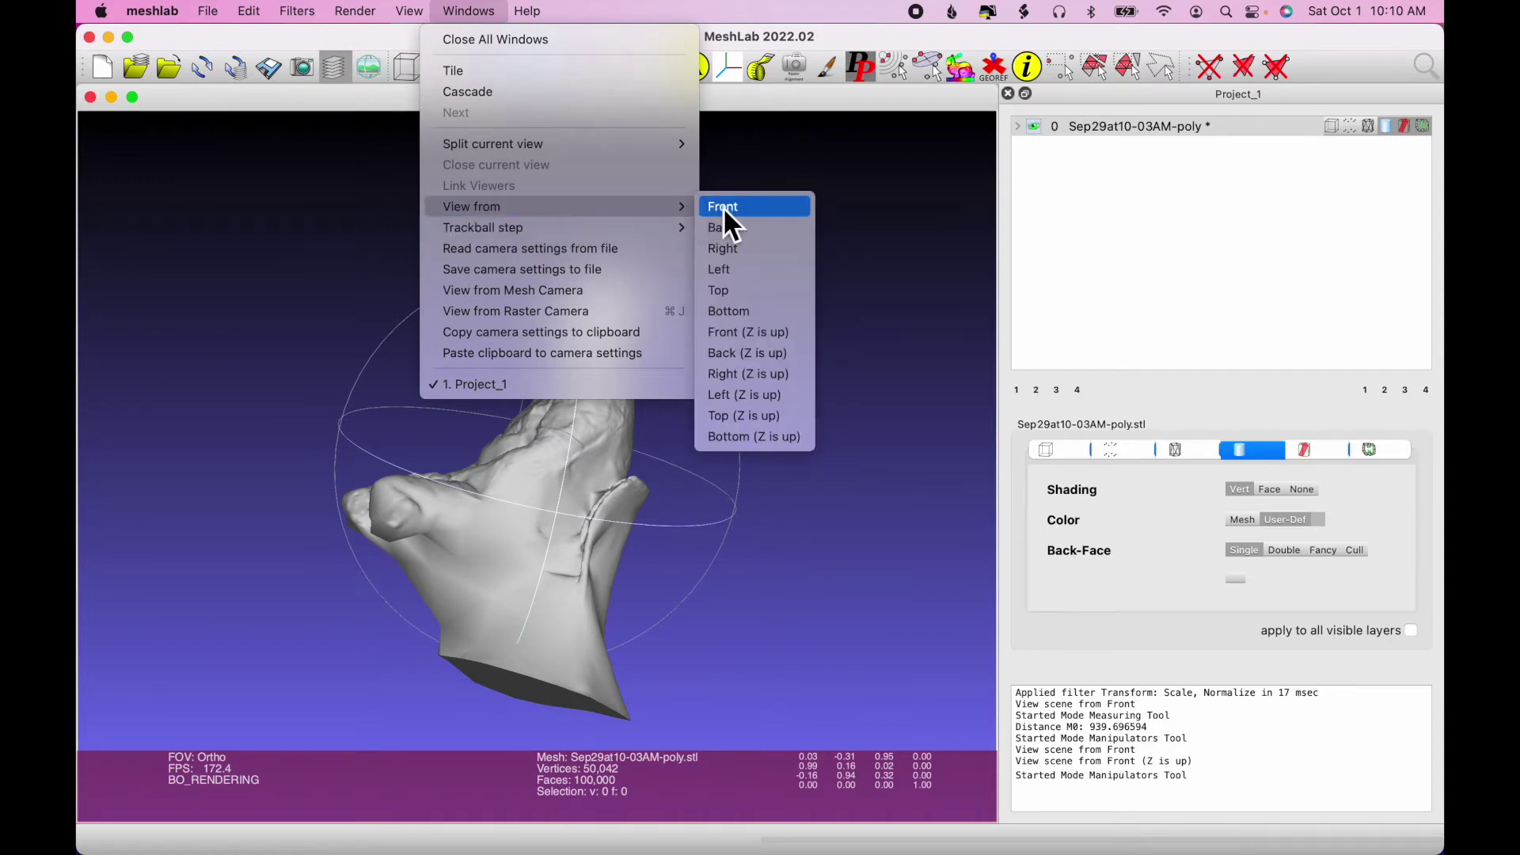
left_click(795, 342)
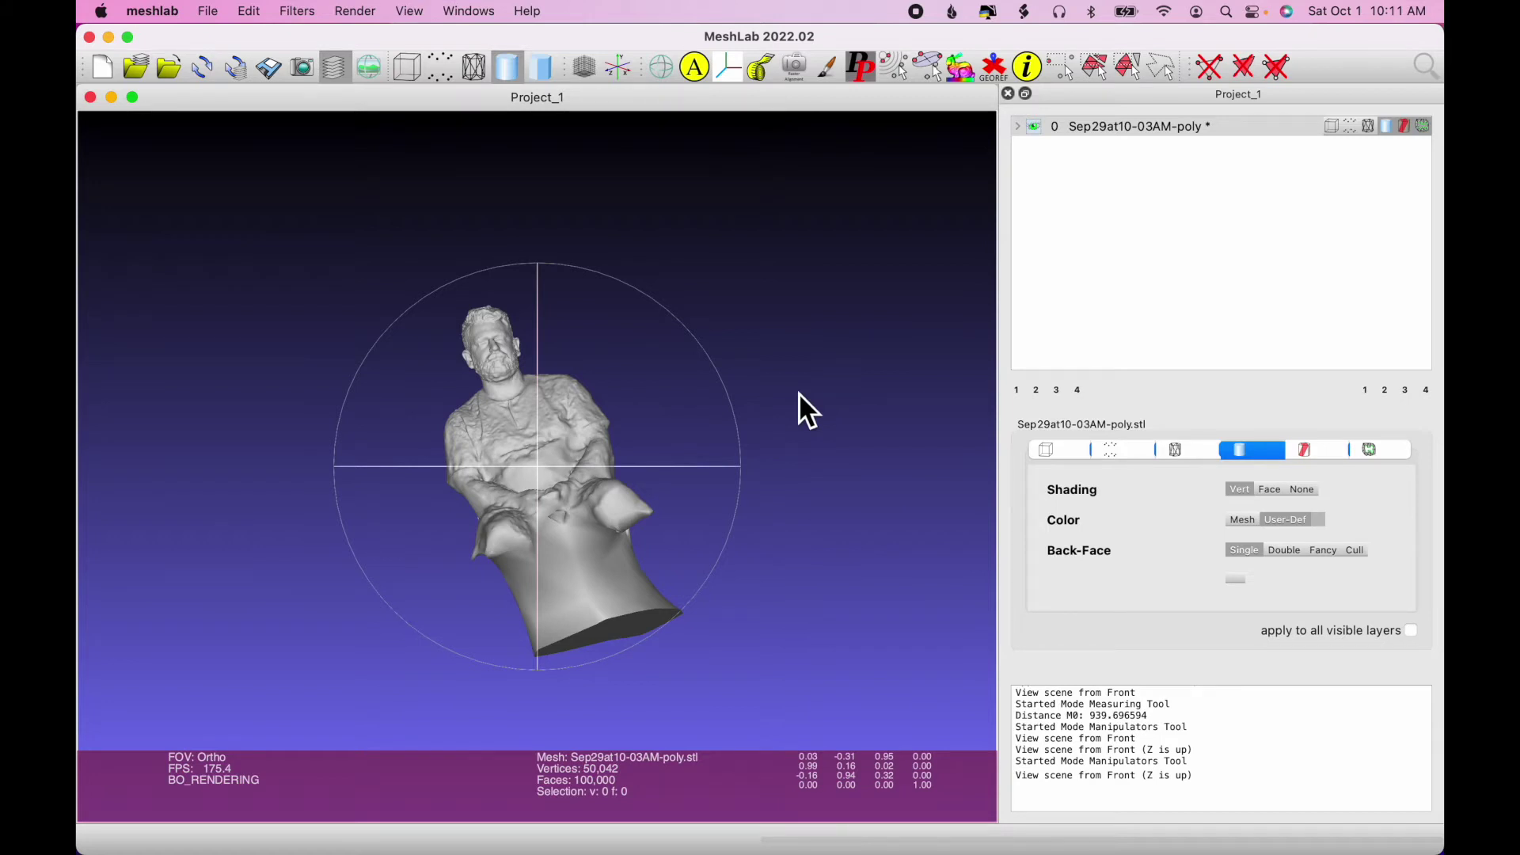
left_click(729, 68)
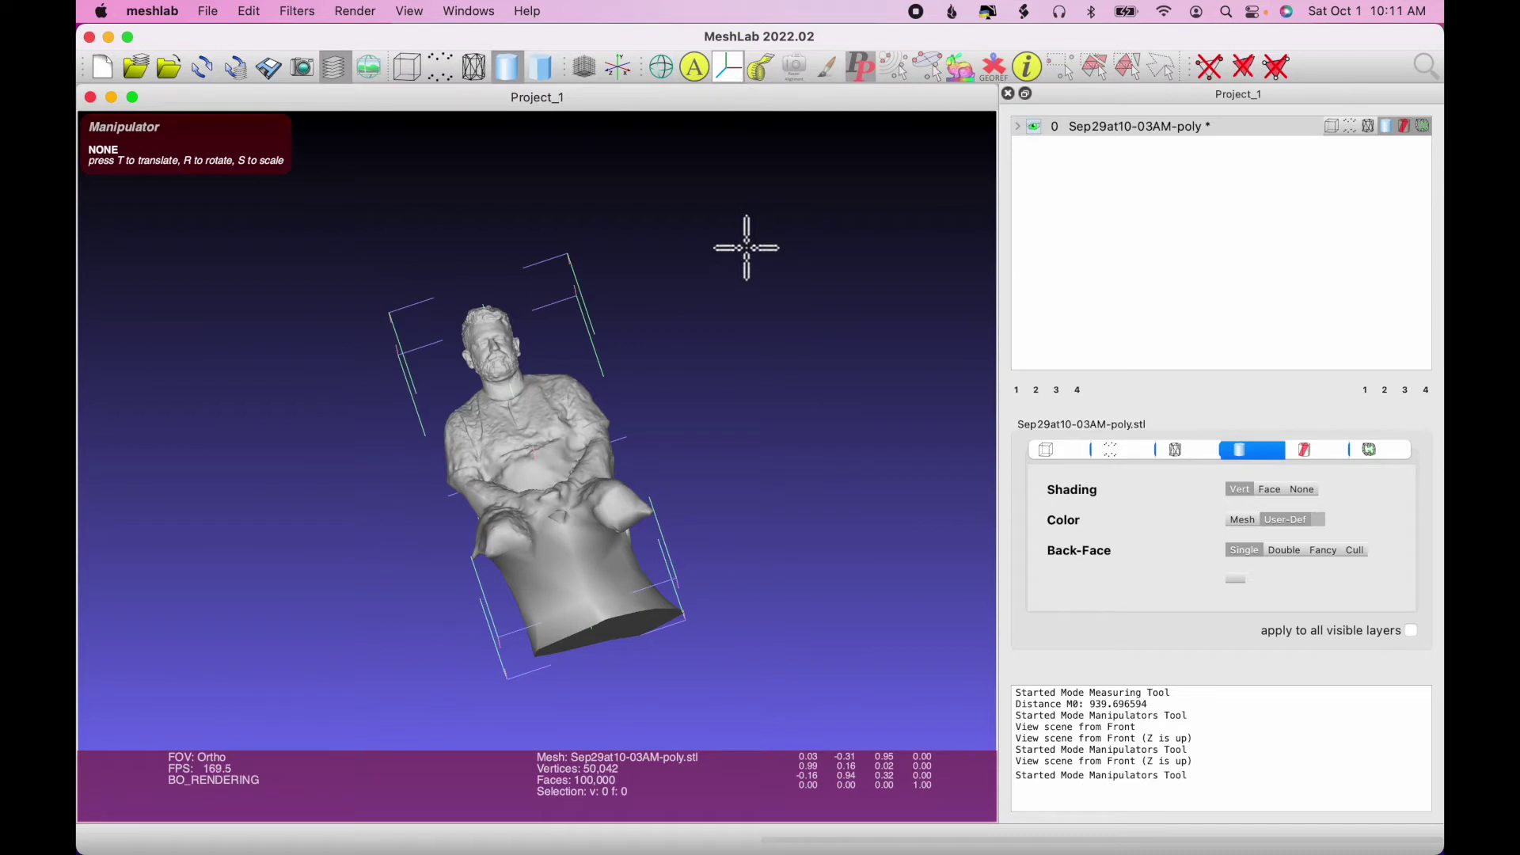
key("r")
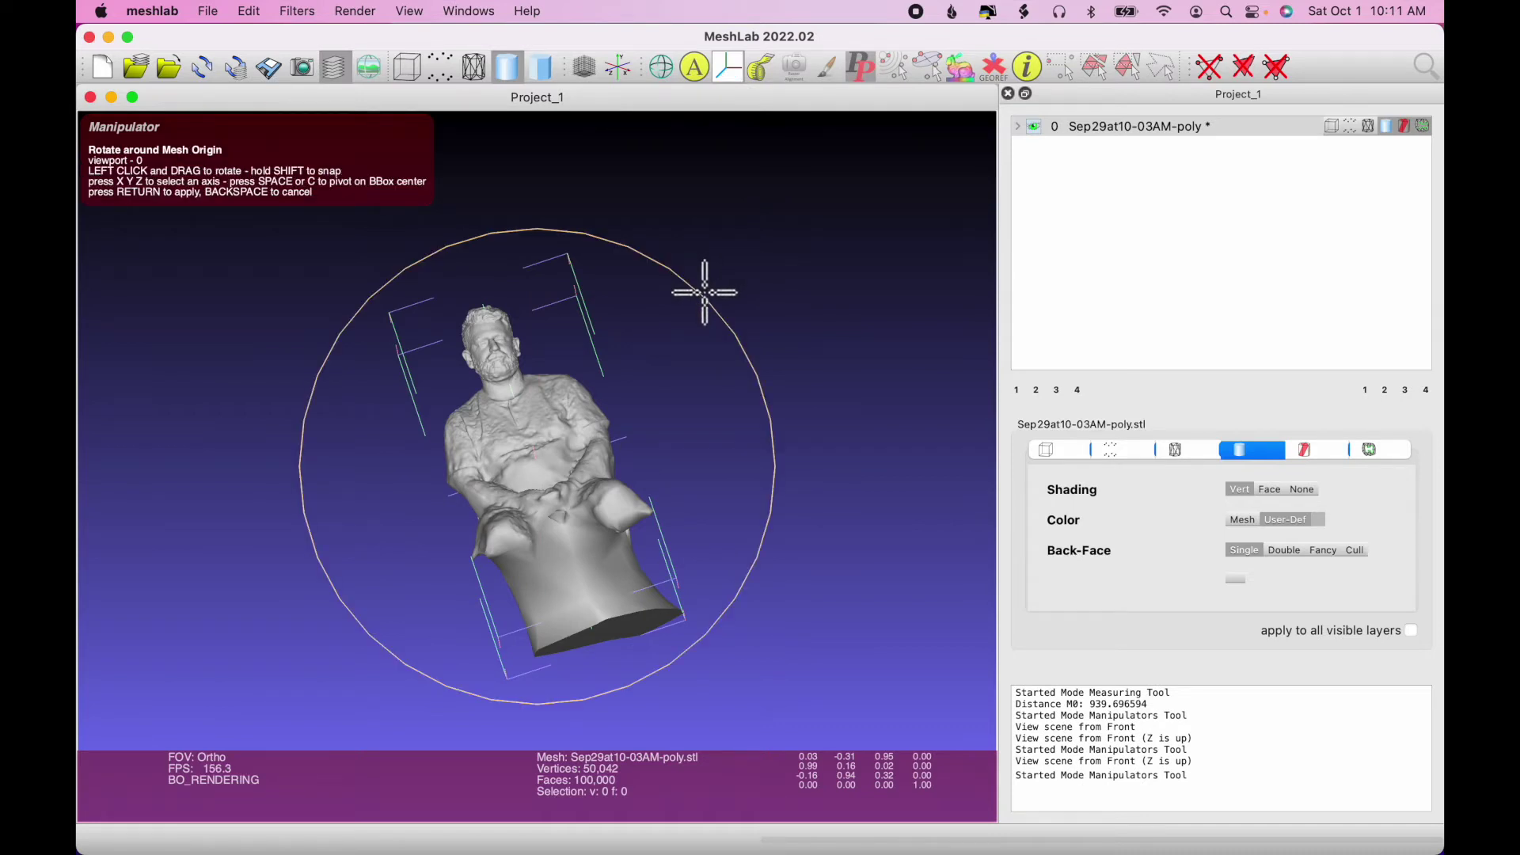
mouse_move(705, 293)
left_mouse_down()
mouse_move(729, 306)
mouse_move(690, 267)
left_mouse_up()
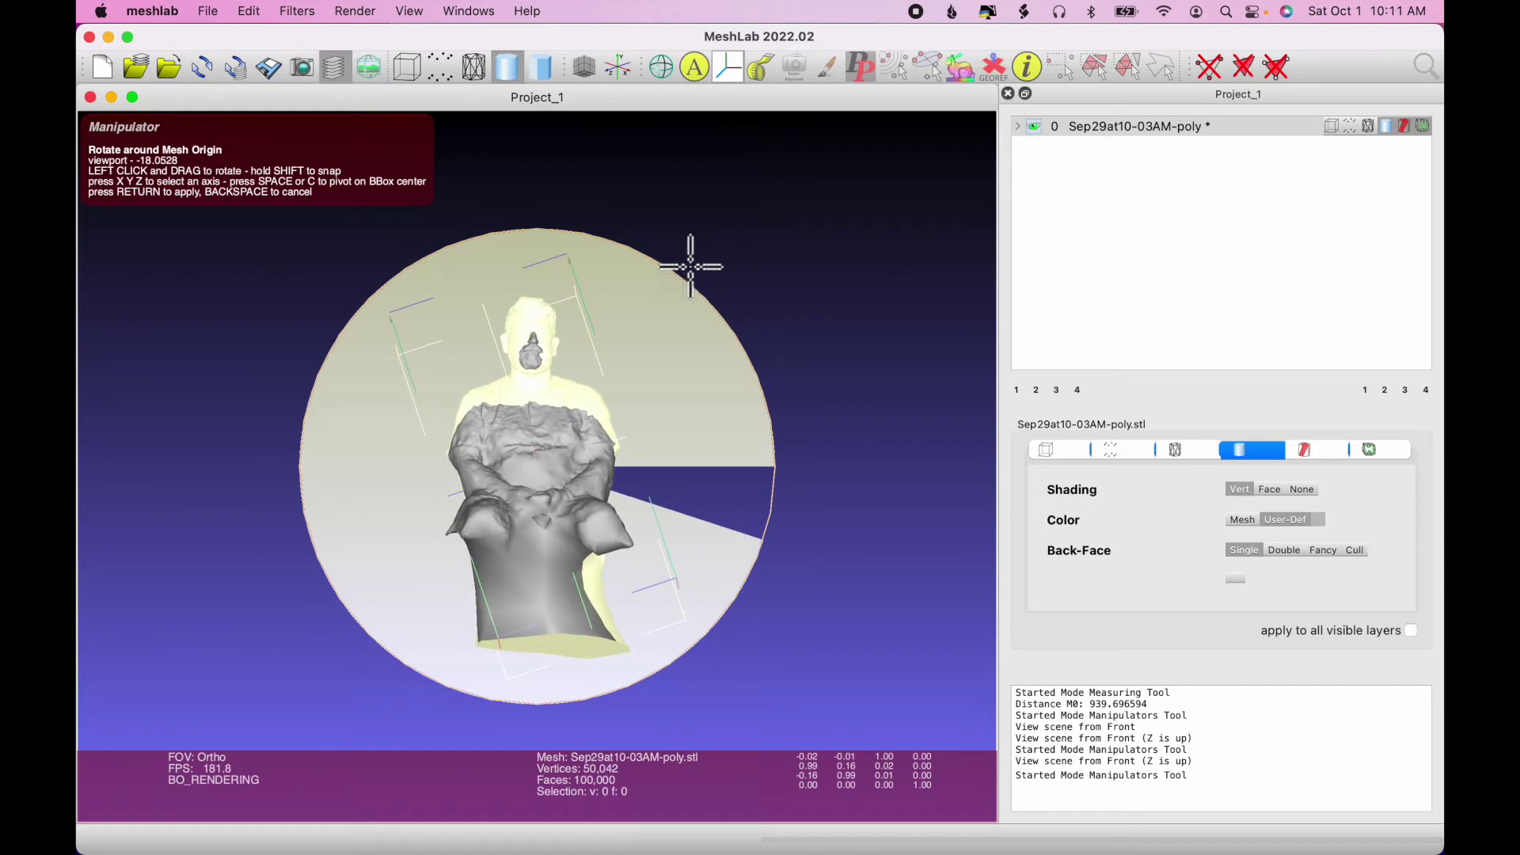
key("Return")
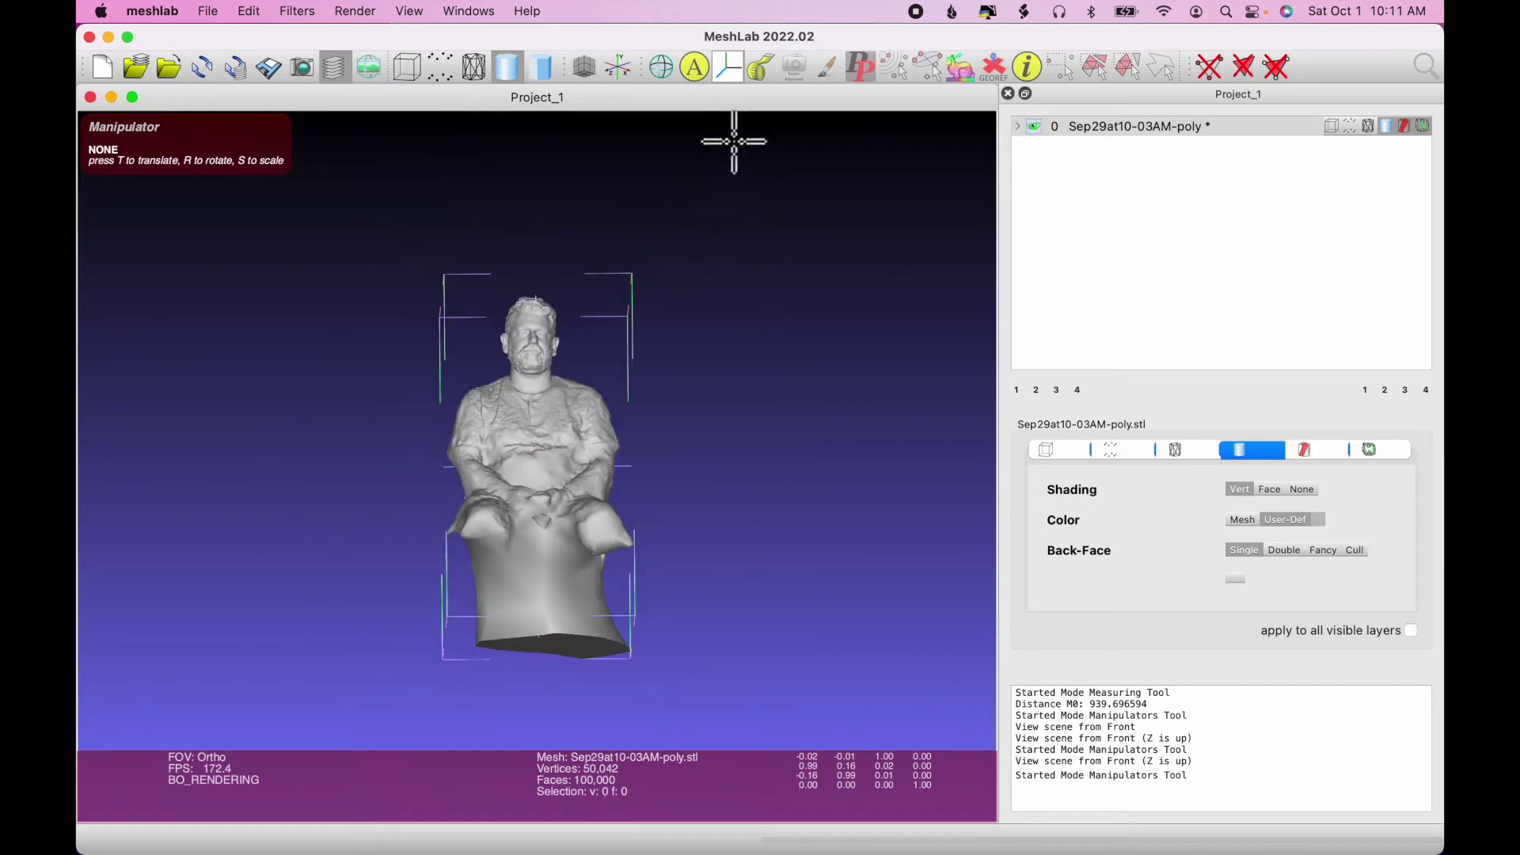
left_click(729, 68)
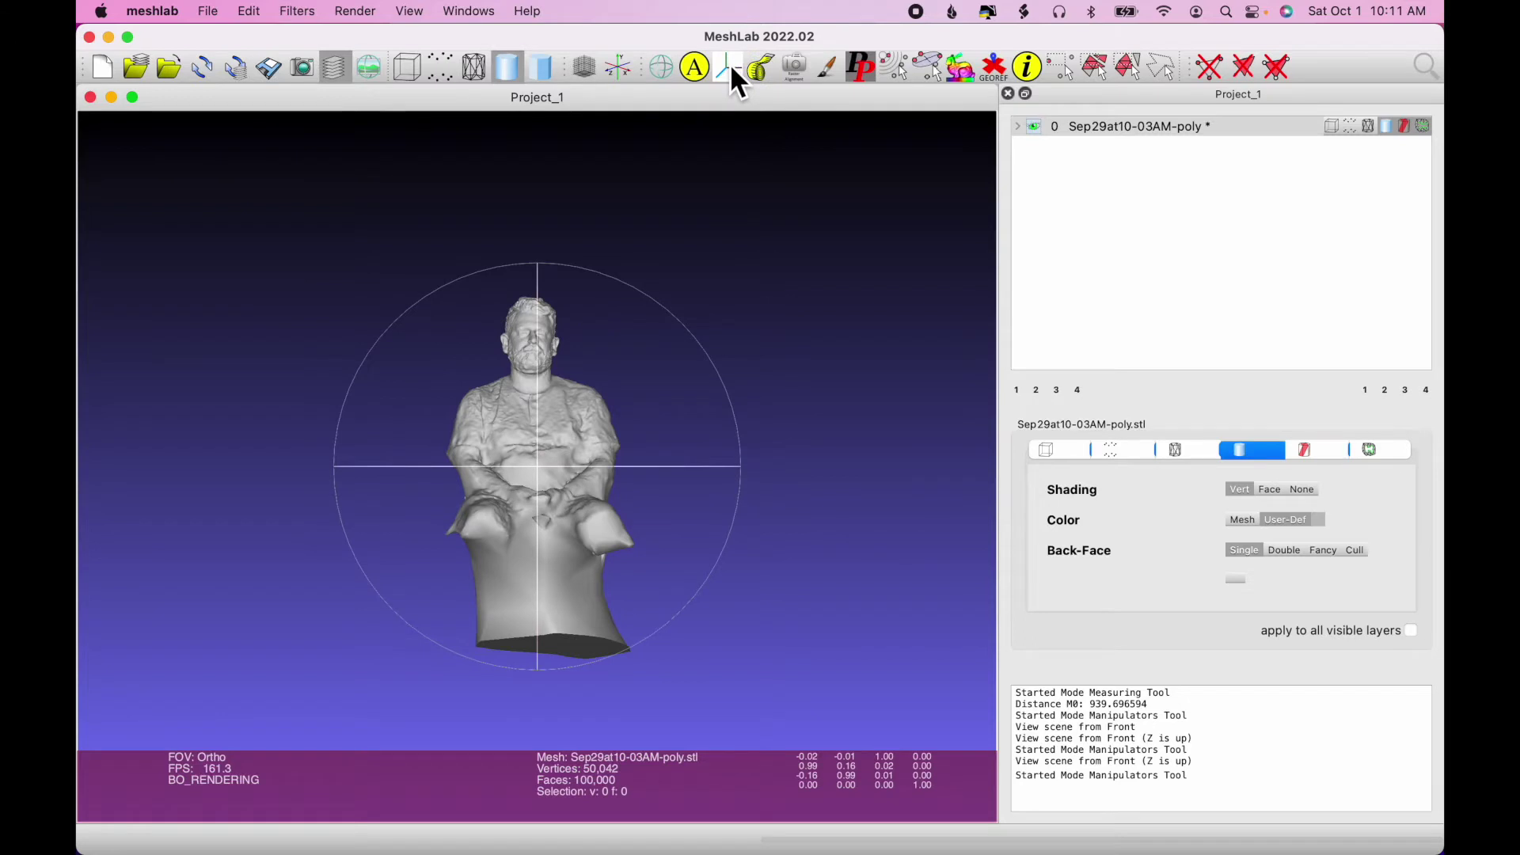
Step: Check the straightened figure's alignment from the Front (Z is up) view
left_click(483, 16)
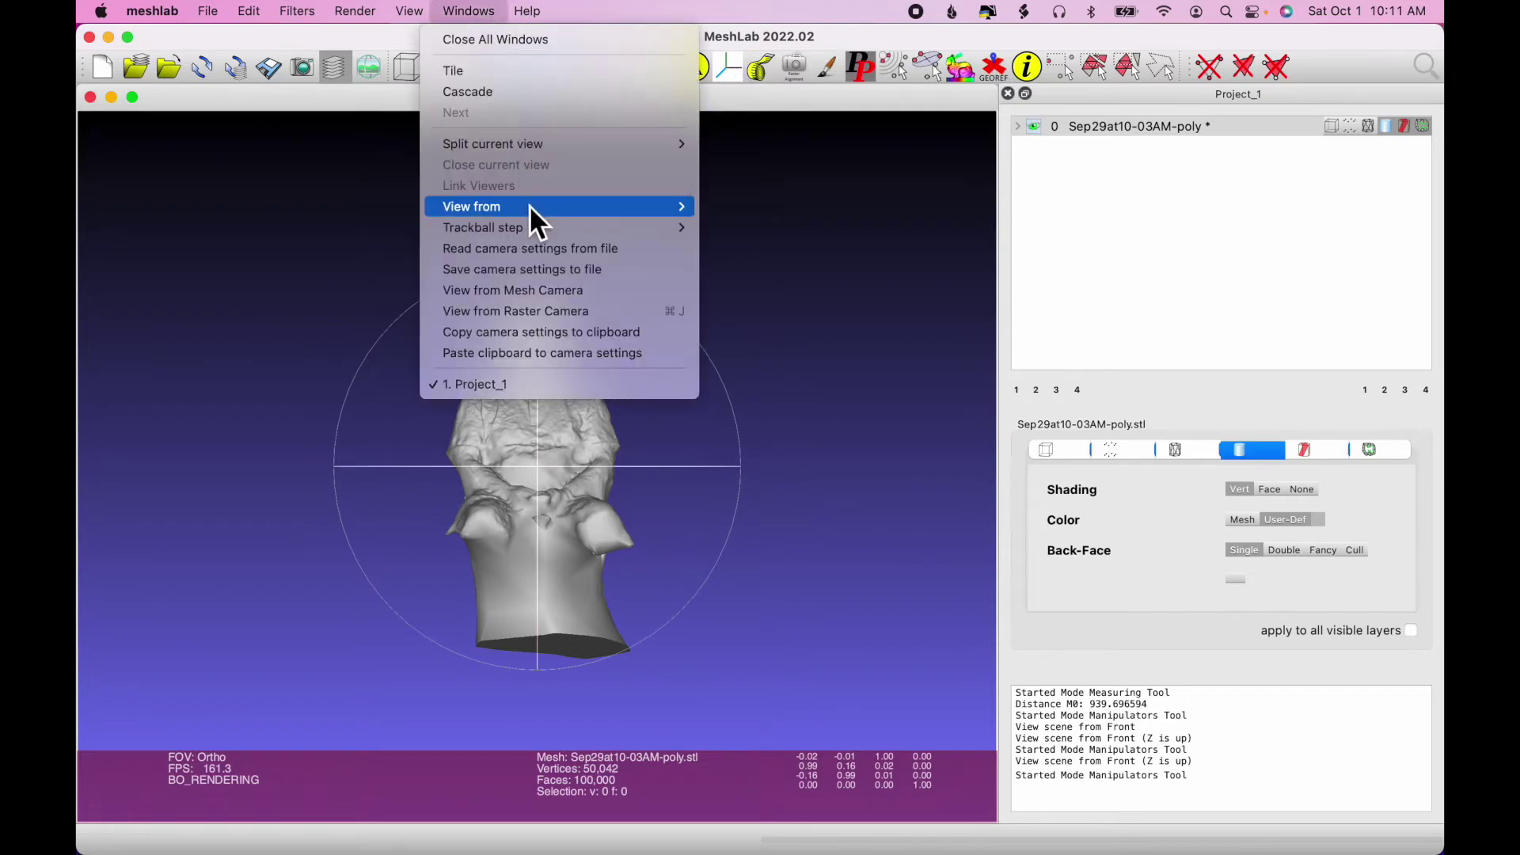
mouse_move(633, 209)
left_click(769, 339)
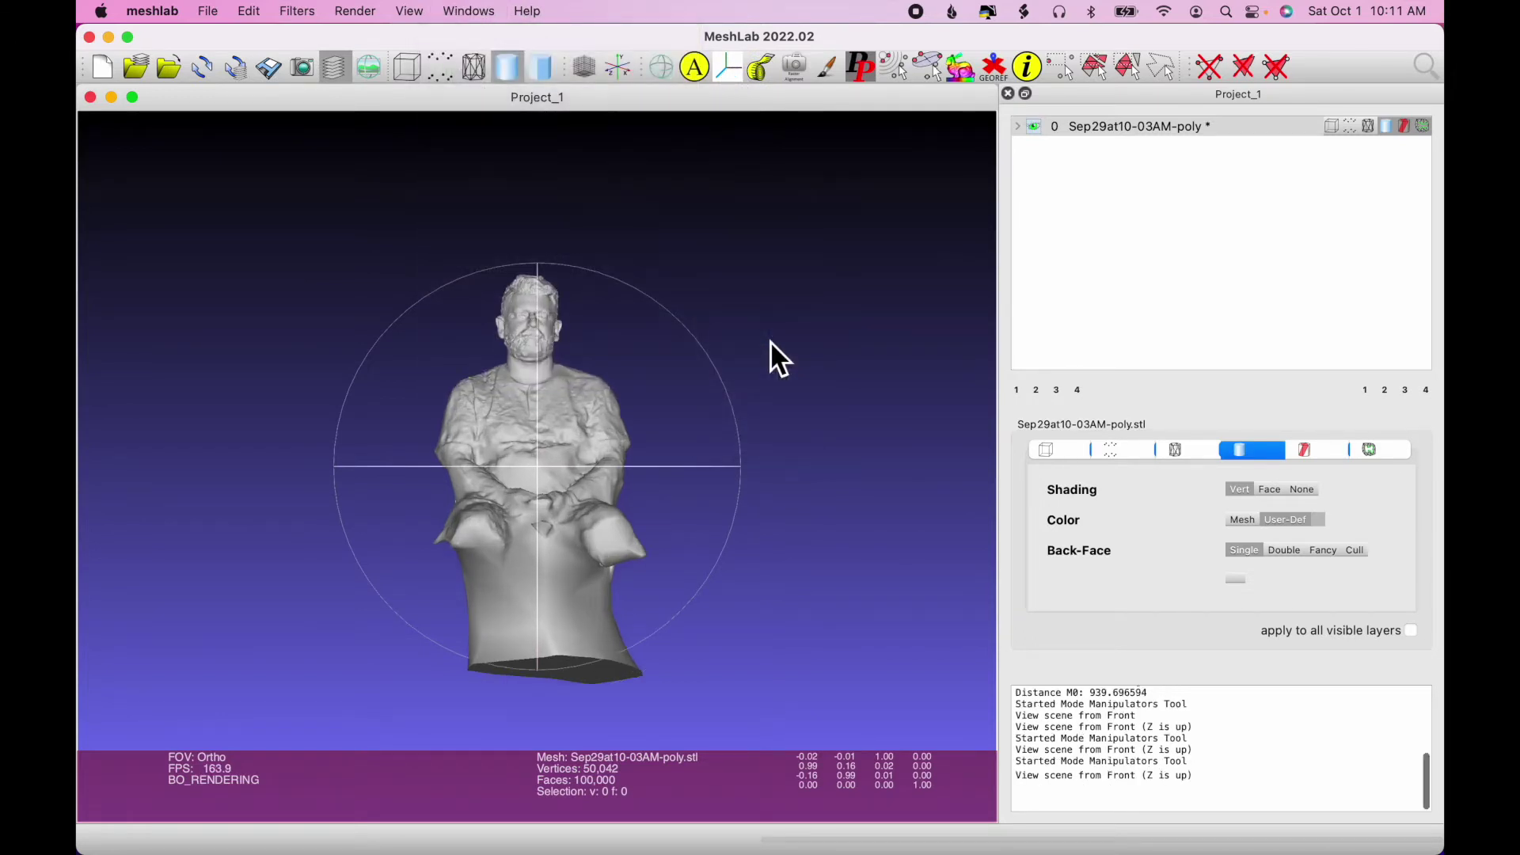
mouse_move(814, 427)
left_mouse_down()
mouse_move(553, 438)
mouse_move(729, 402)
mouse_move(799, 424)
left_mouse_up()
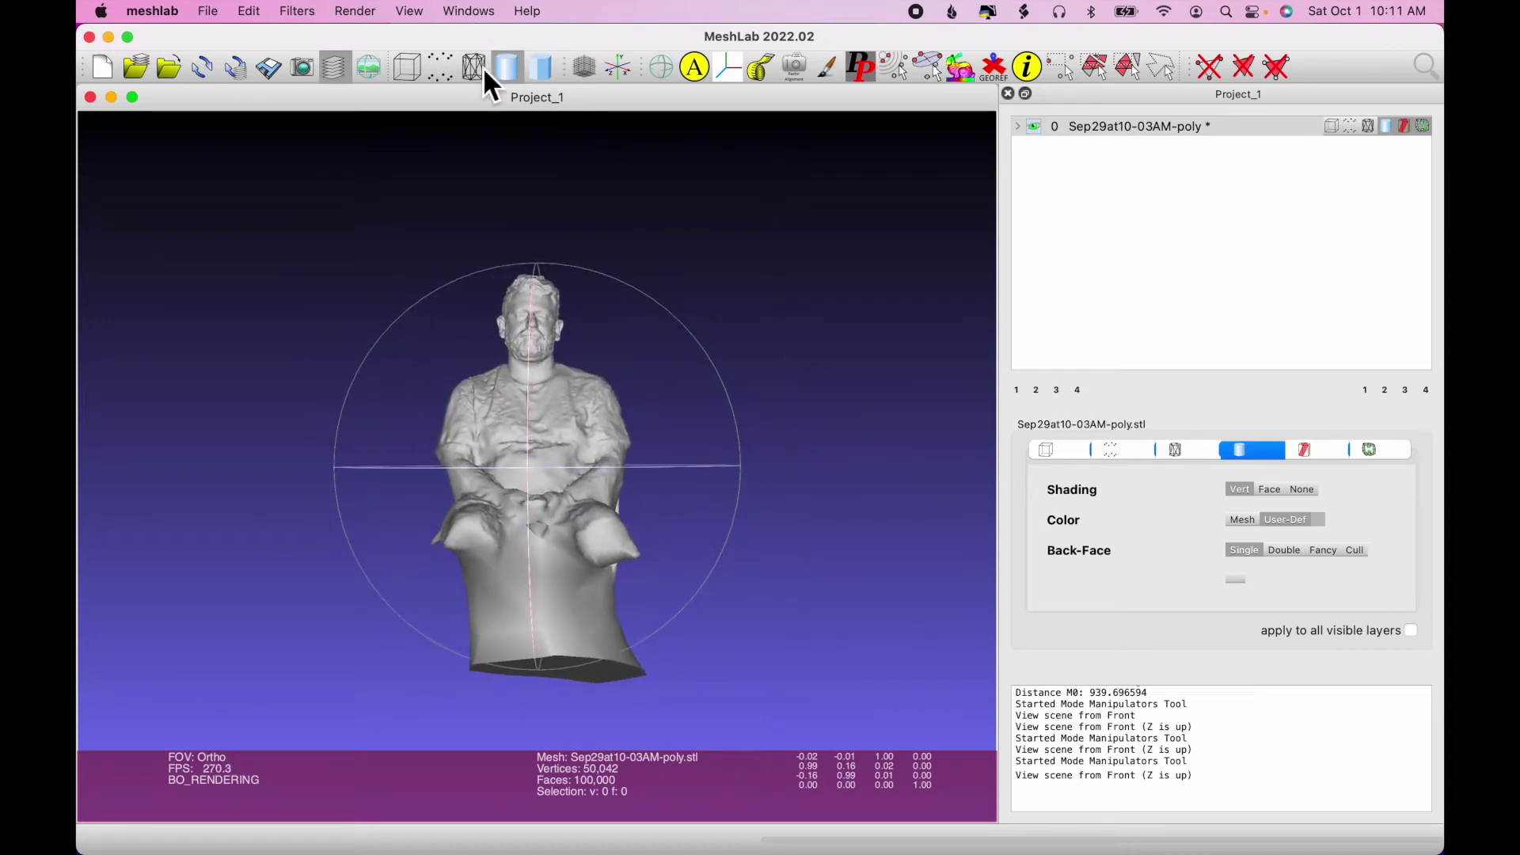
Step: From the Right (Z is up) view, select all vertices of the figure from the chest down and delete them, leaving a bust
left_click(475, 11)
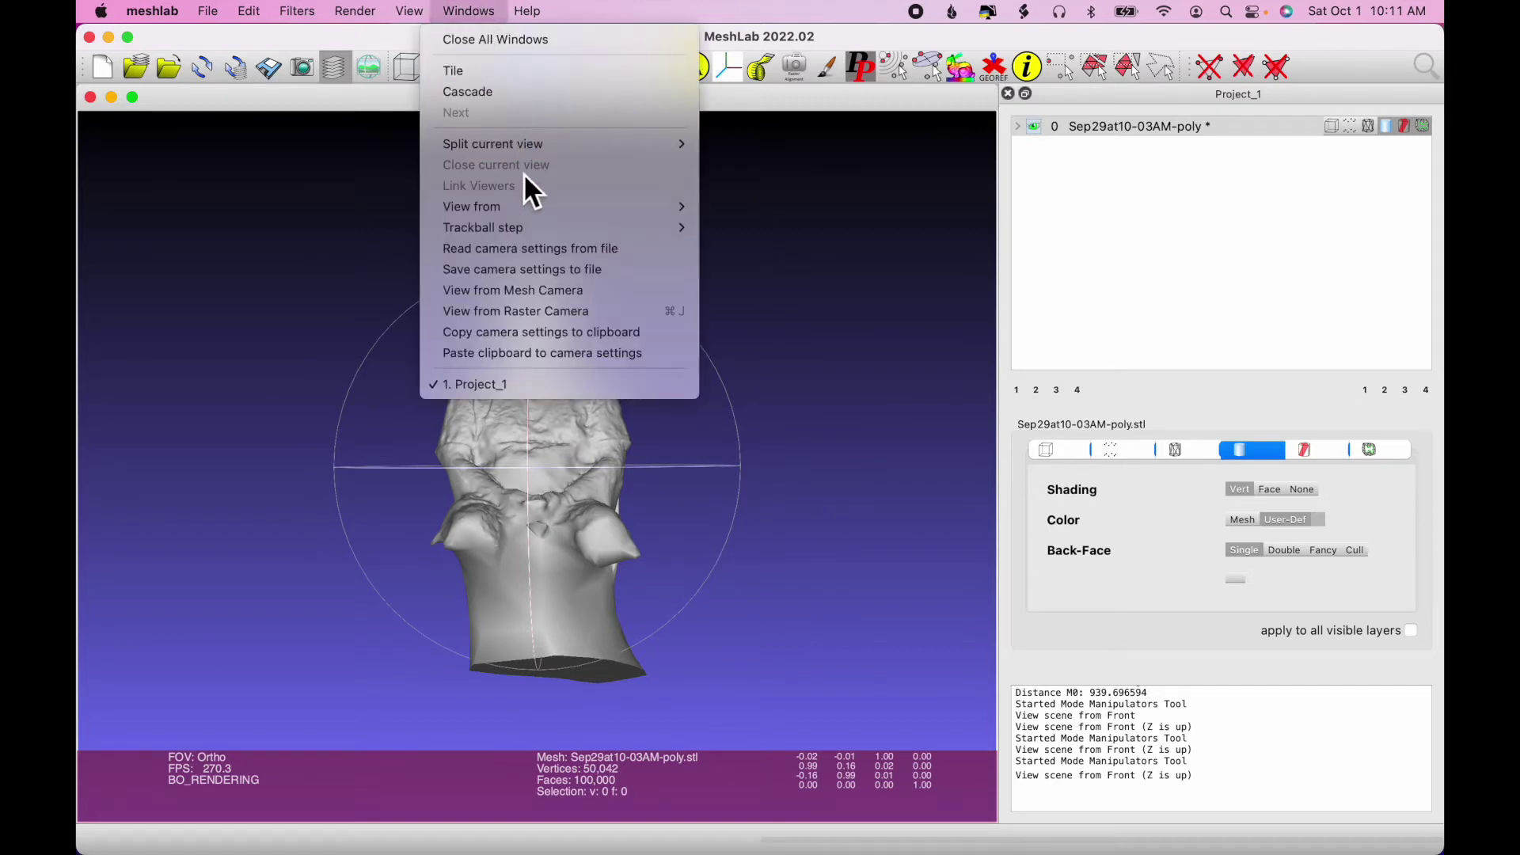
mouse_move(538, 208)
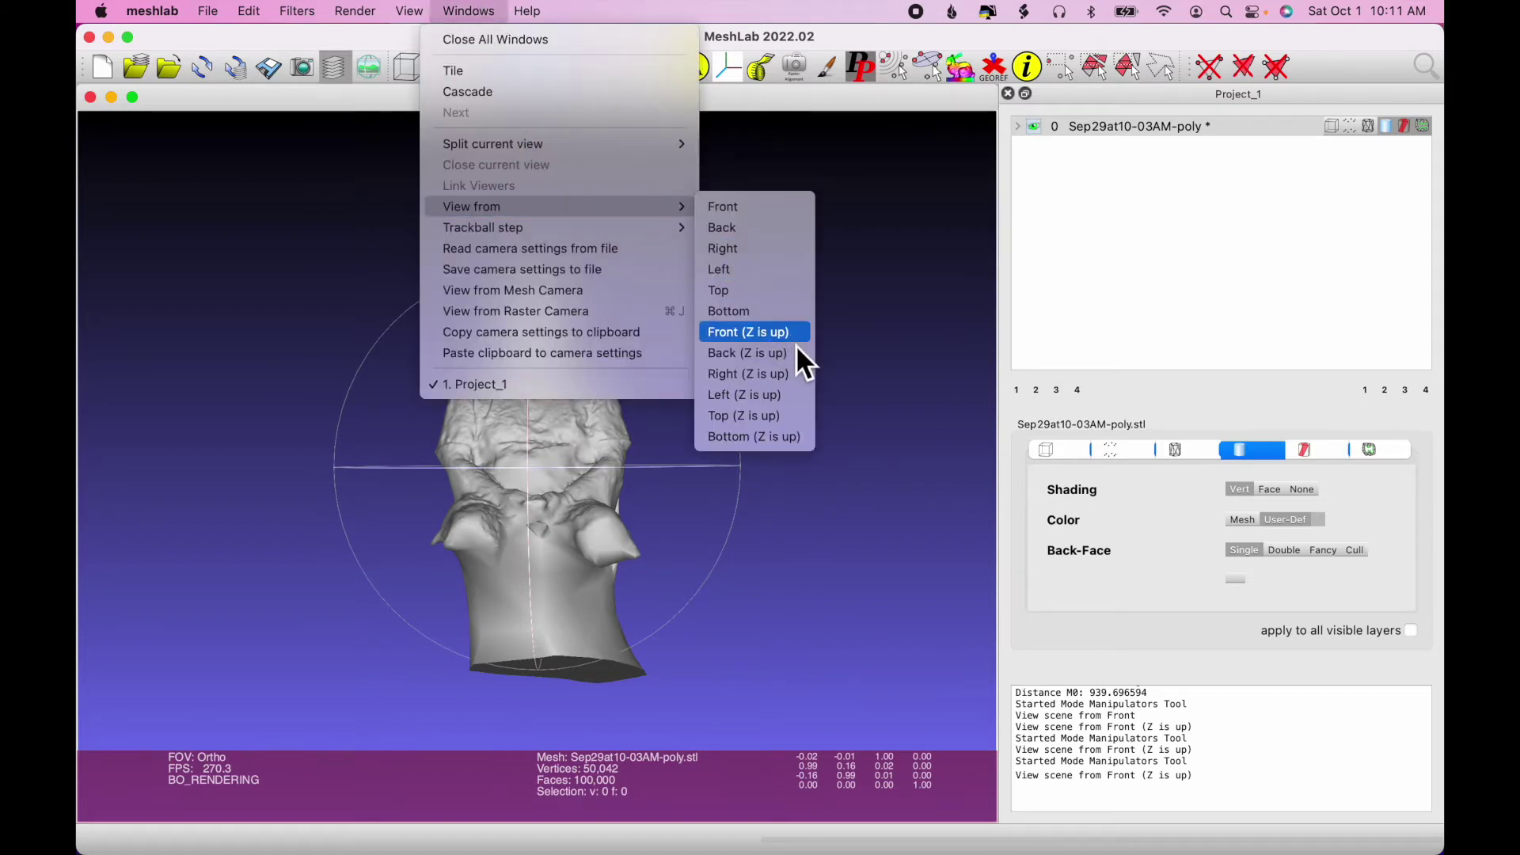
left_click(794, 373)
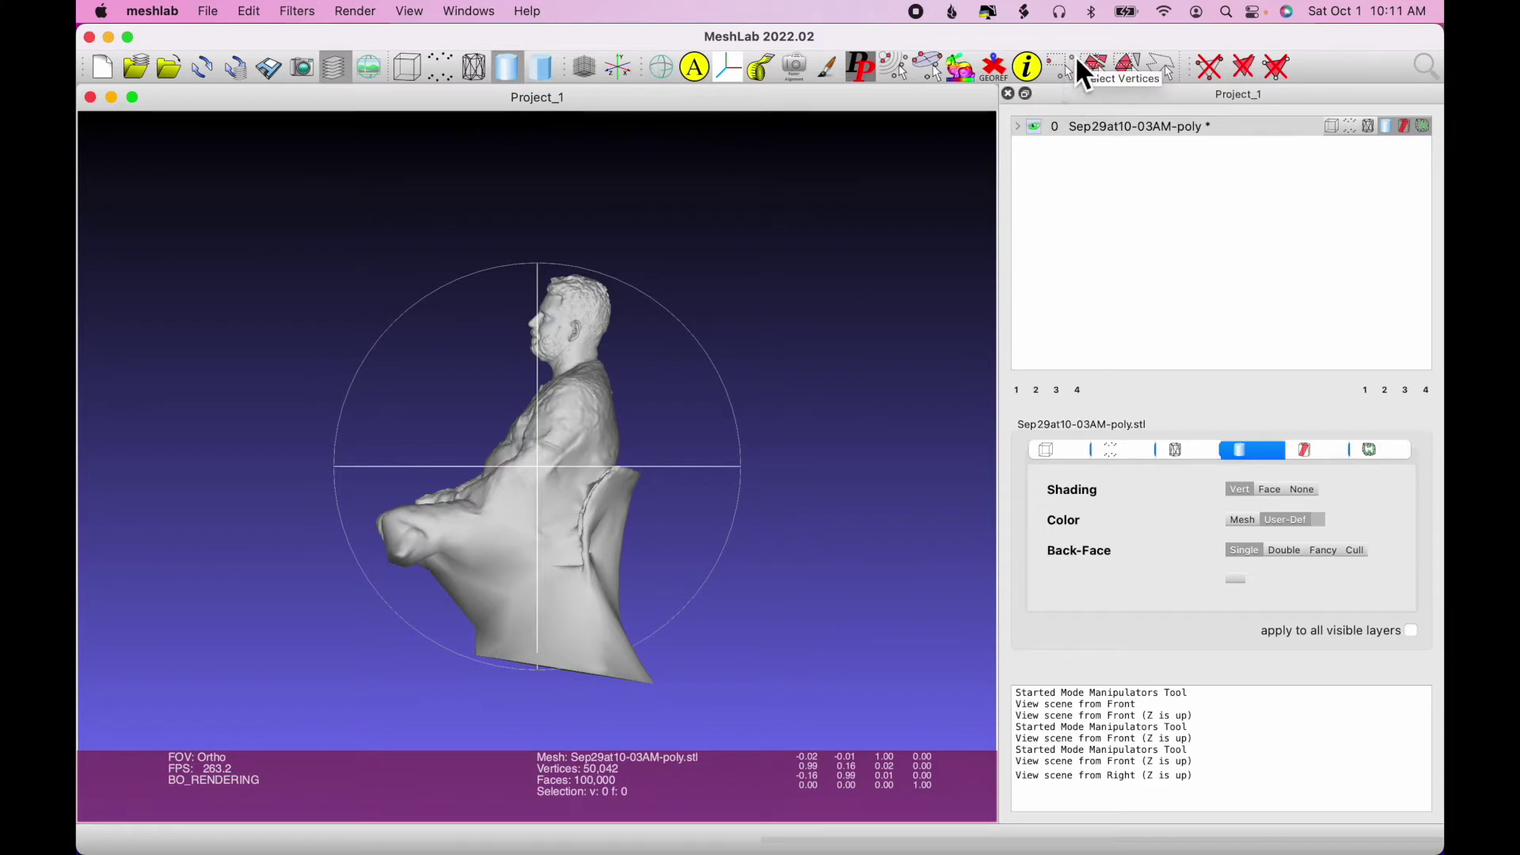
left_click(1067, 69)
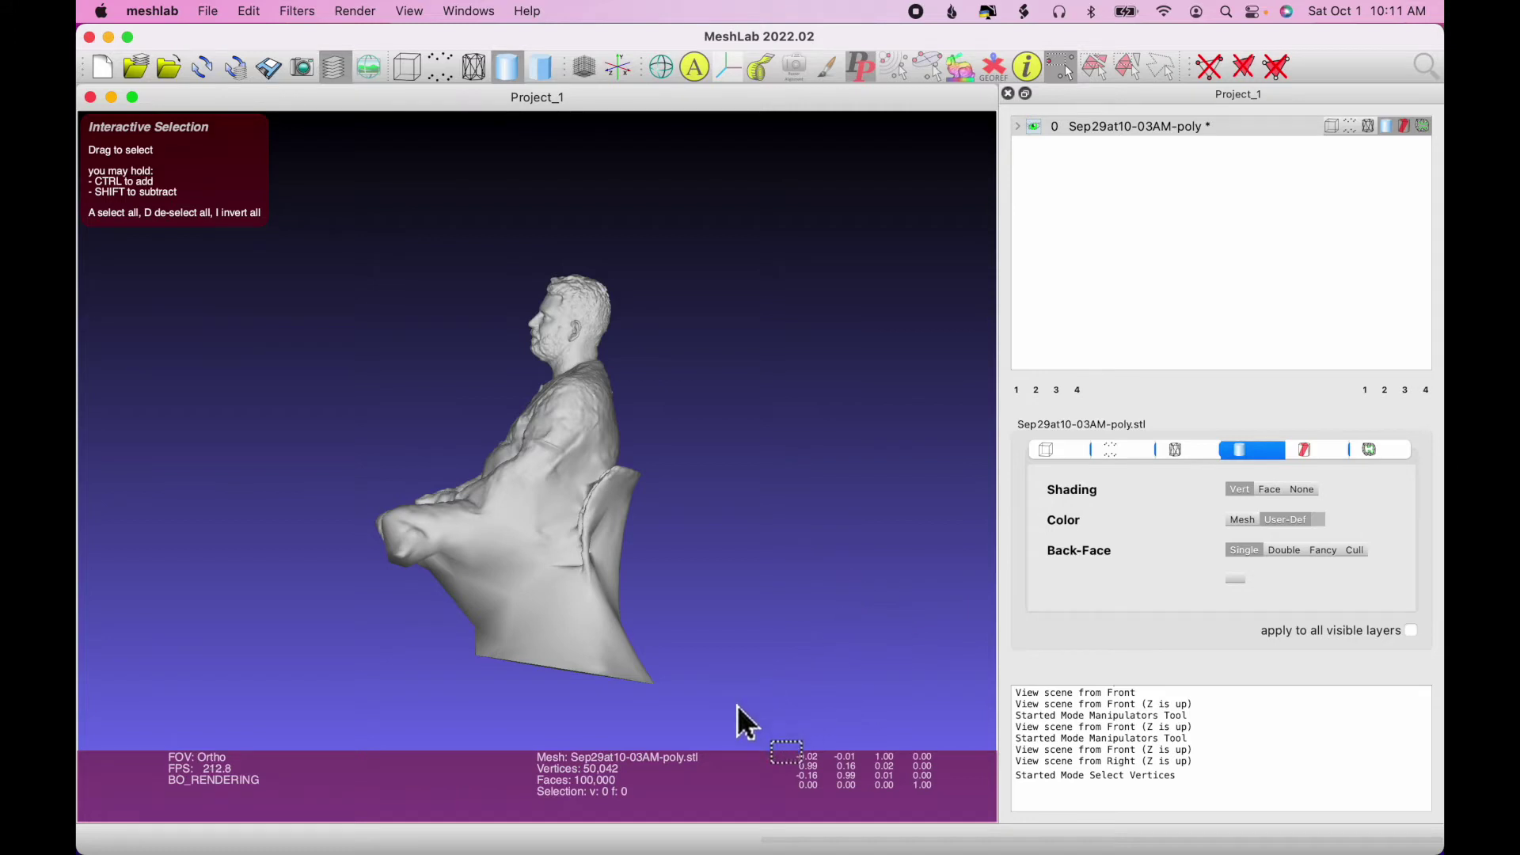
left_click_drag(739, 706, 283, 408)
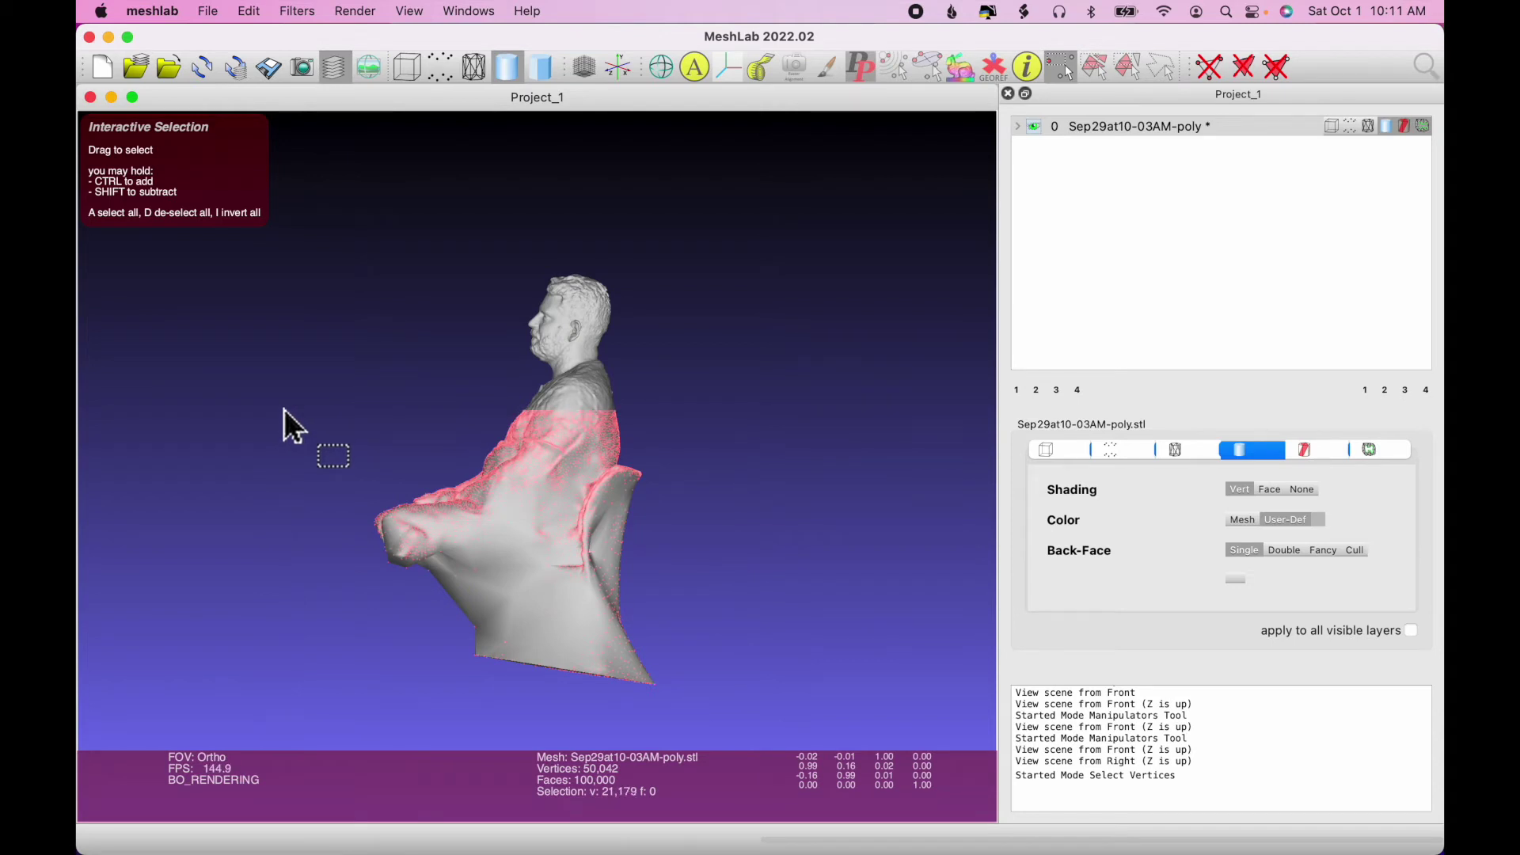
left_click(1212, 72)
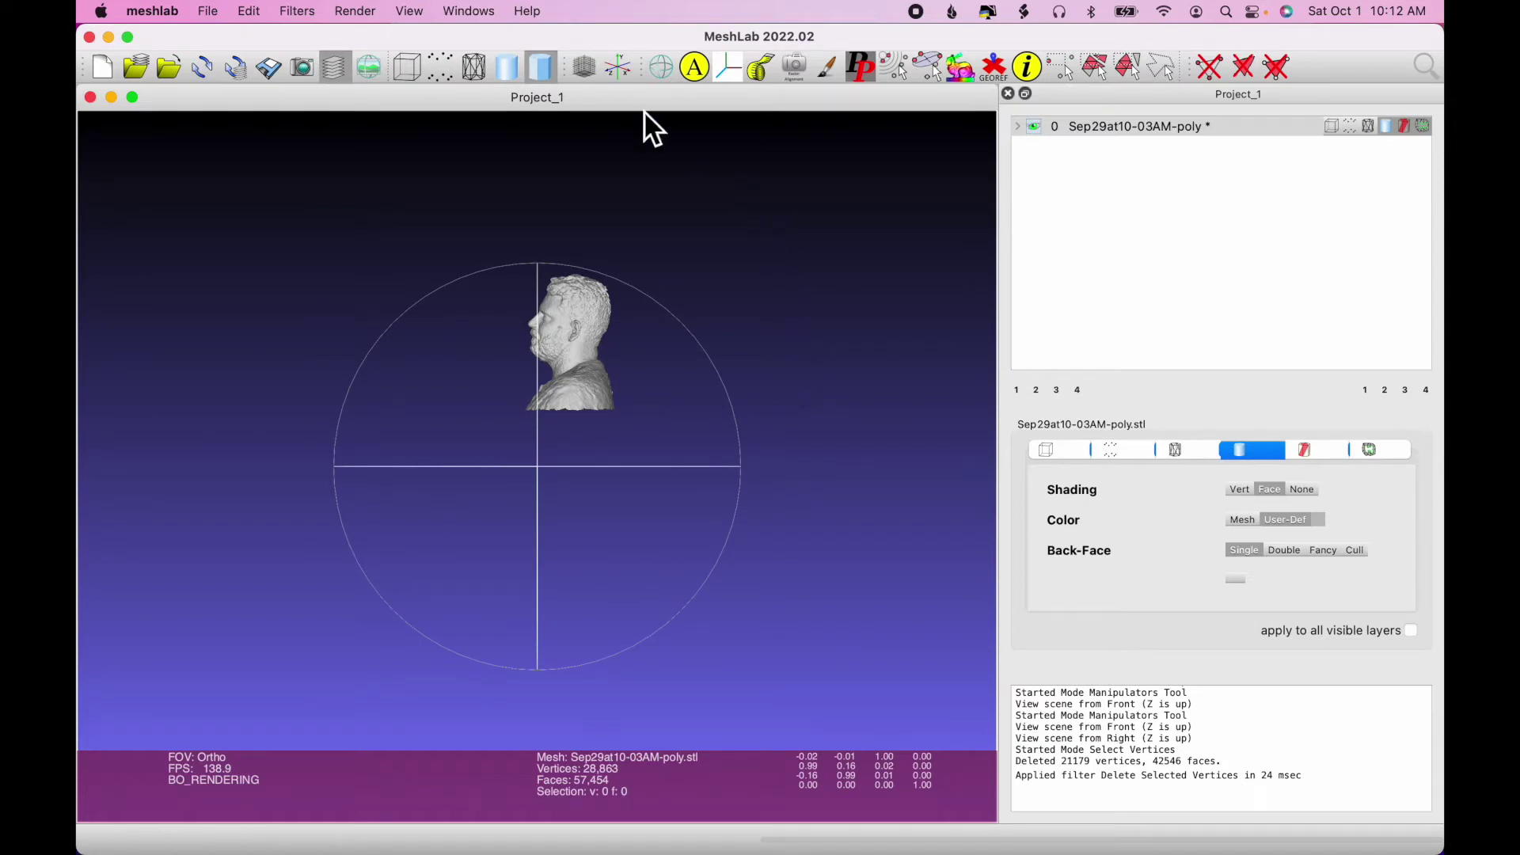
Step: Center the bust in the Right (Z is up) view and examine its surface from the side, front and three-quarter angles
left_click(477, 16)
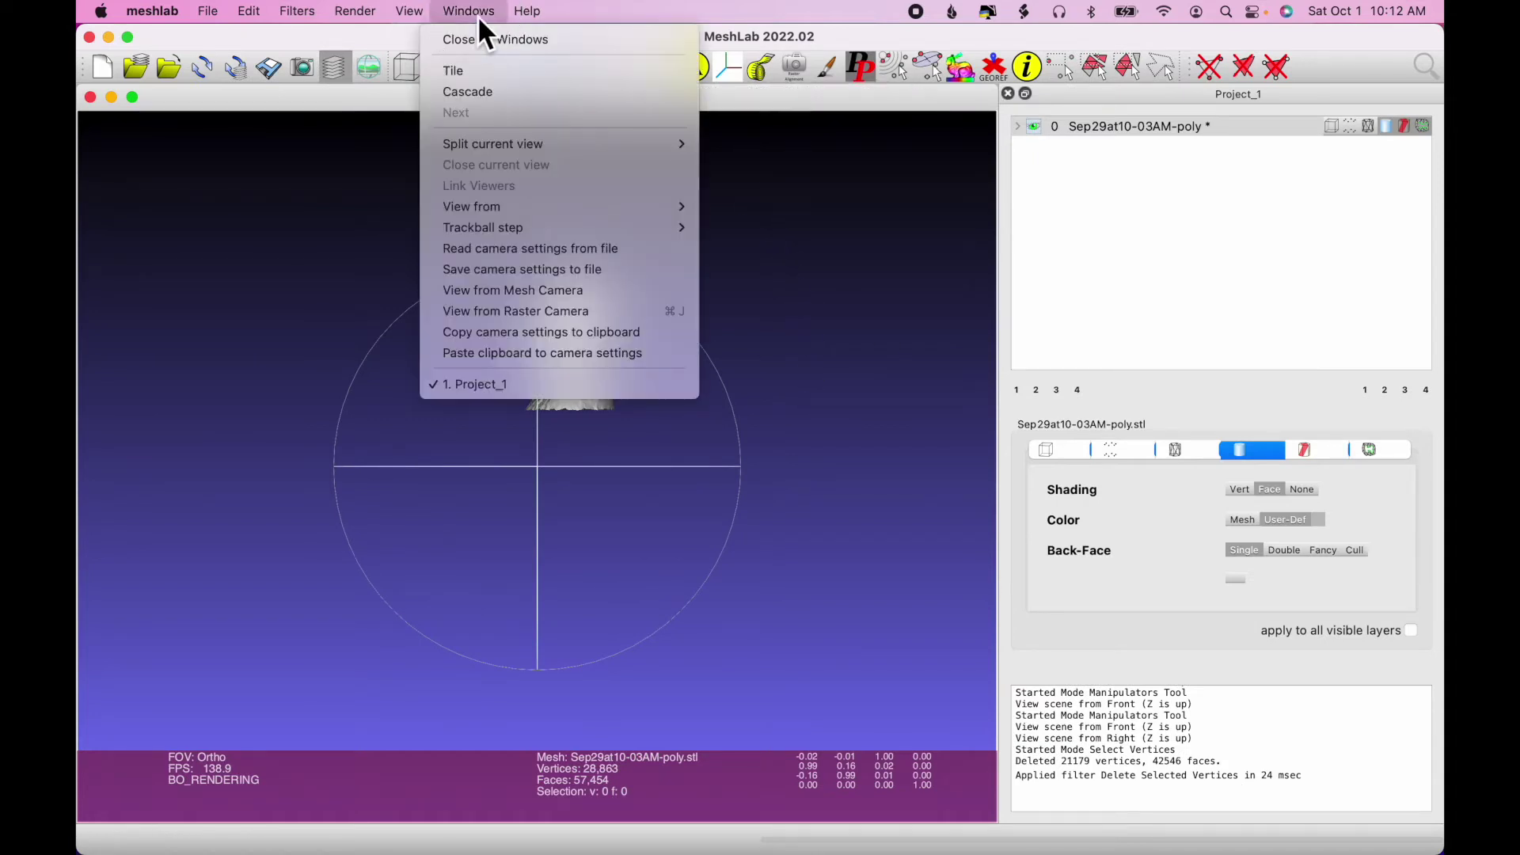
mouse_move(539, 209)
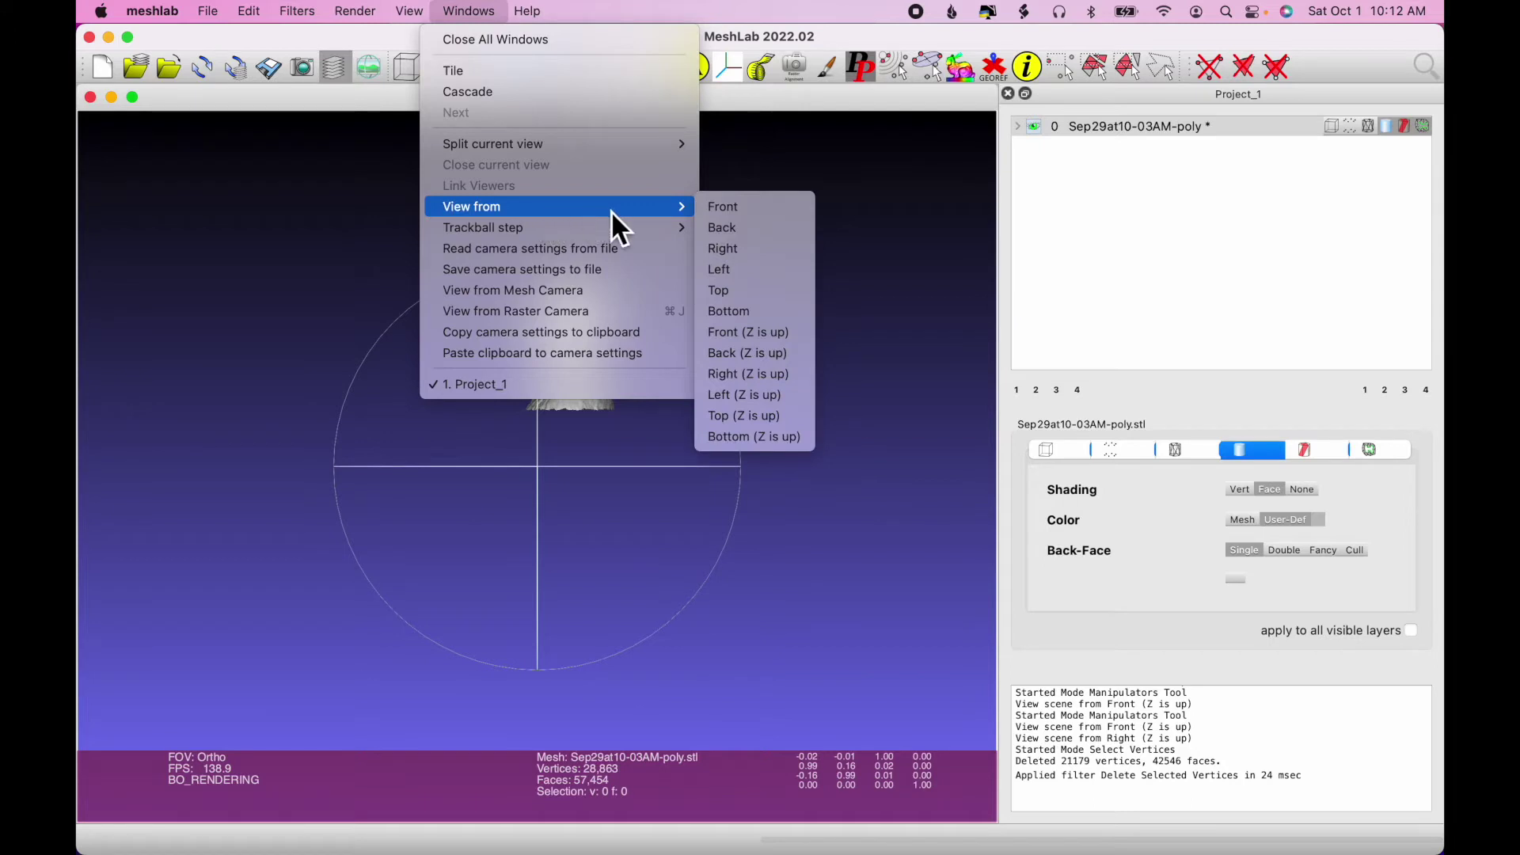
left_click(790, 374)
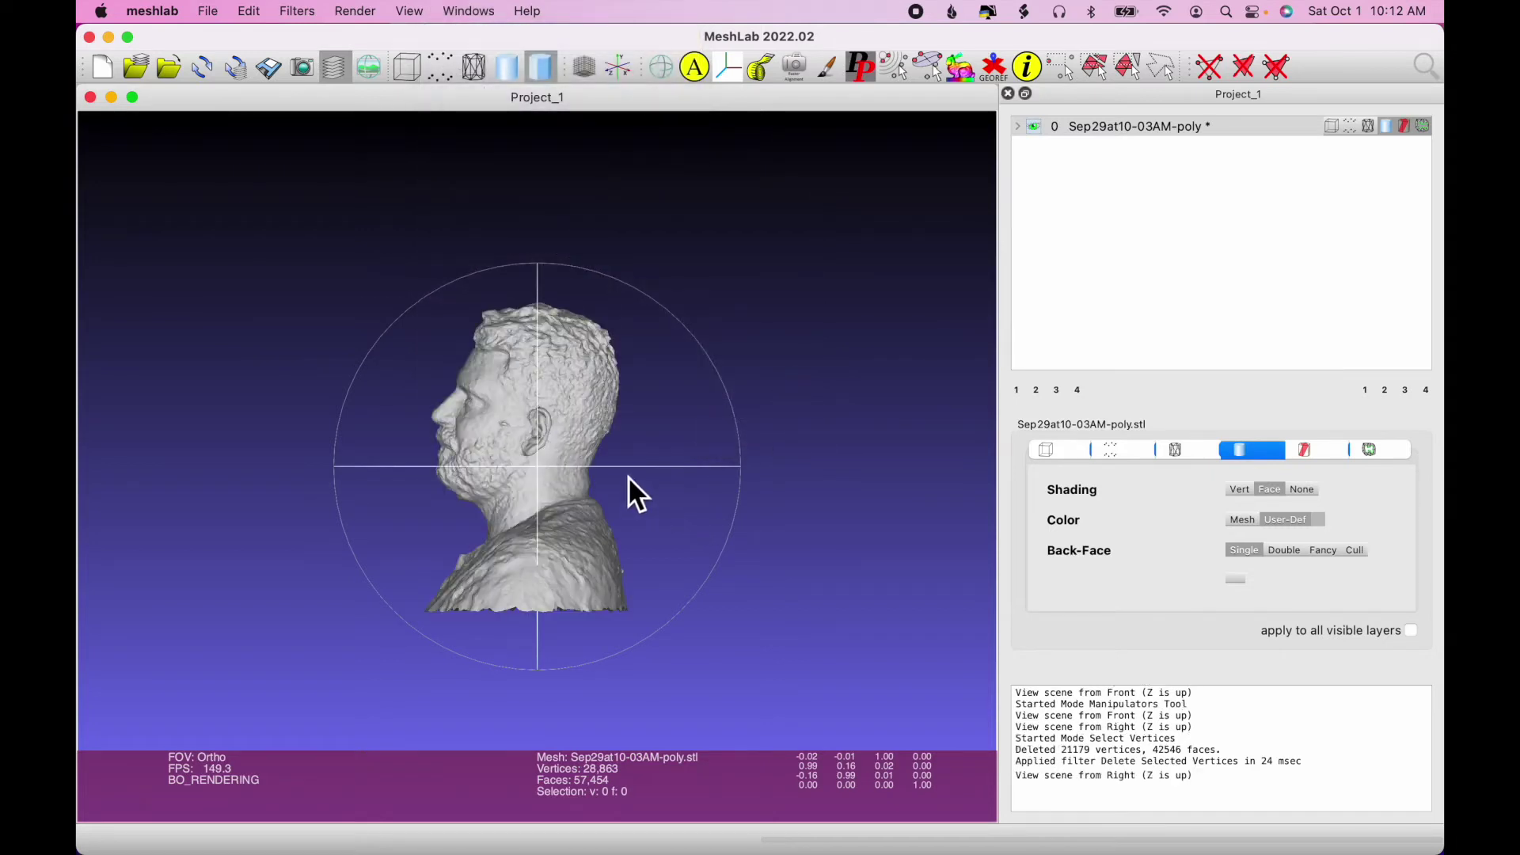
left_click_drag(628, 476, 743, 495)
scroll(742, 496, "up", 5)
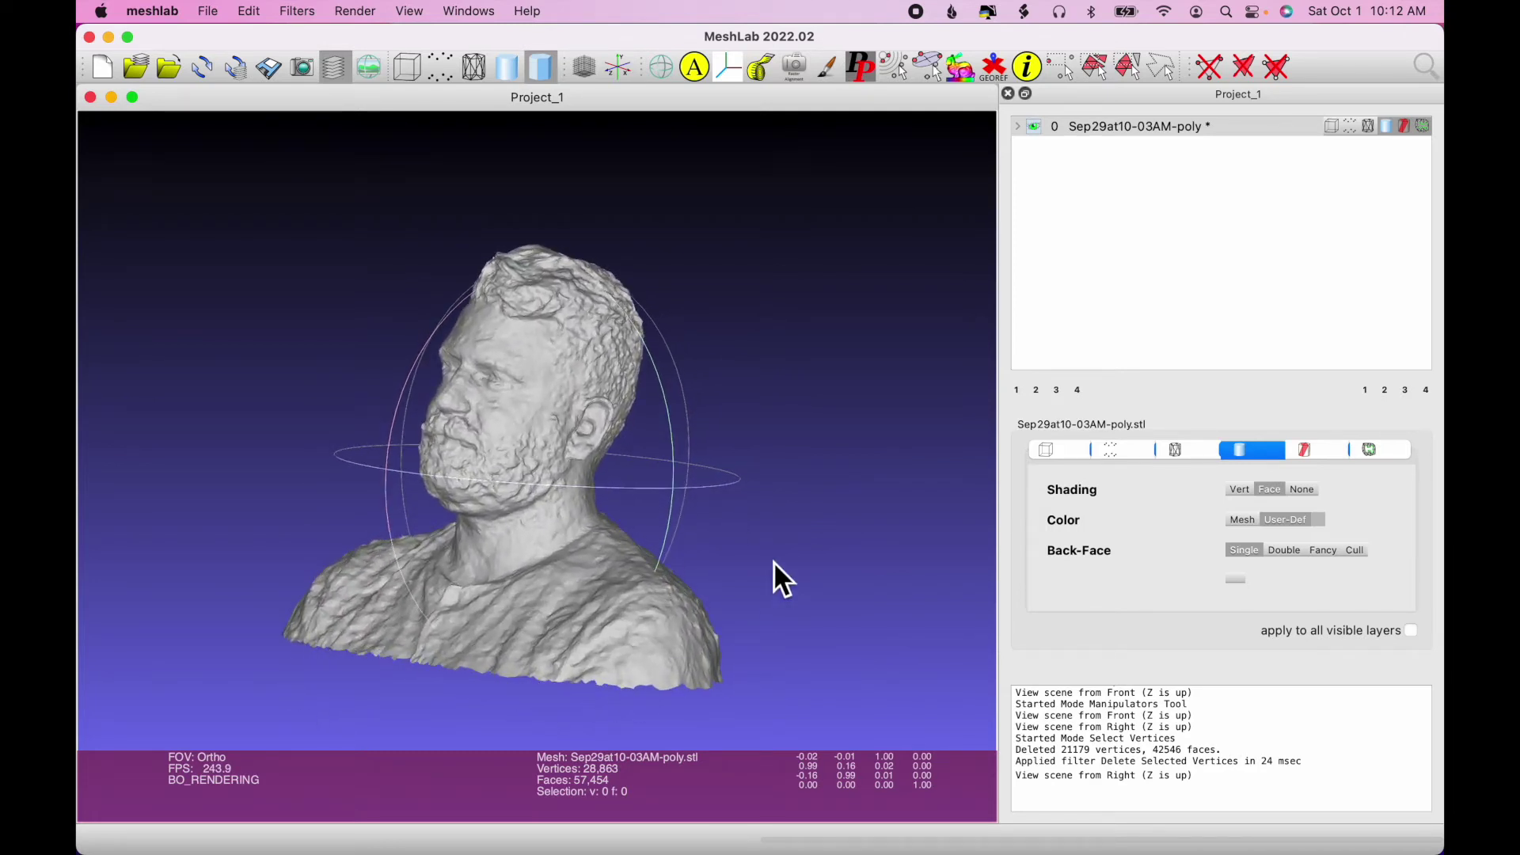
left_click_drag(683, 510, 823, 508)
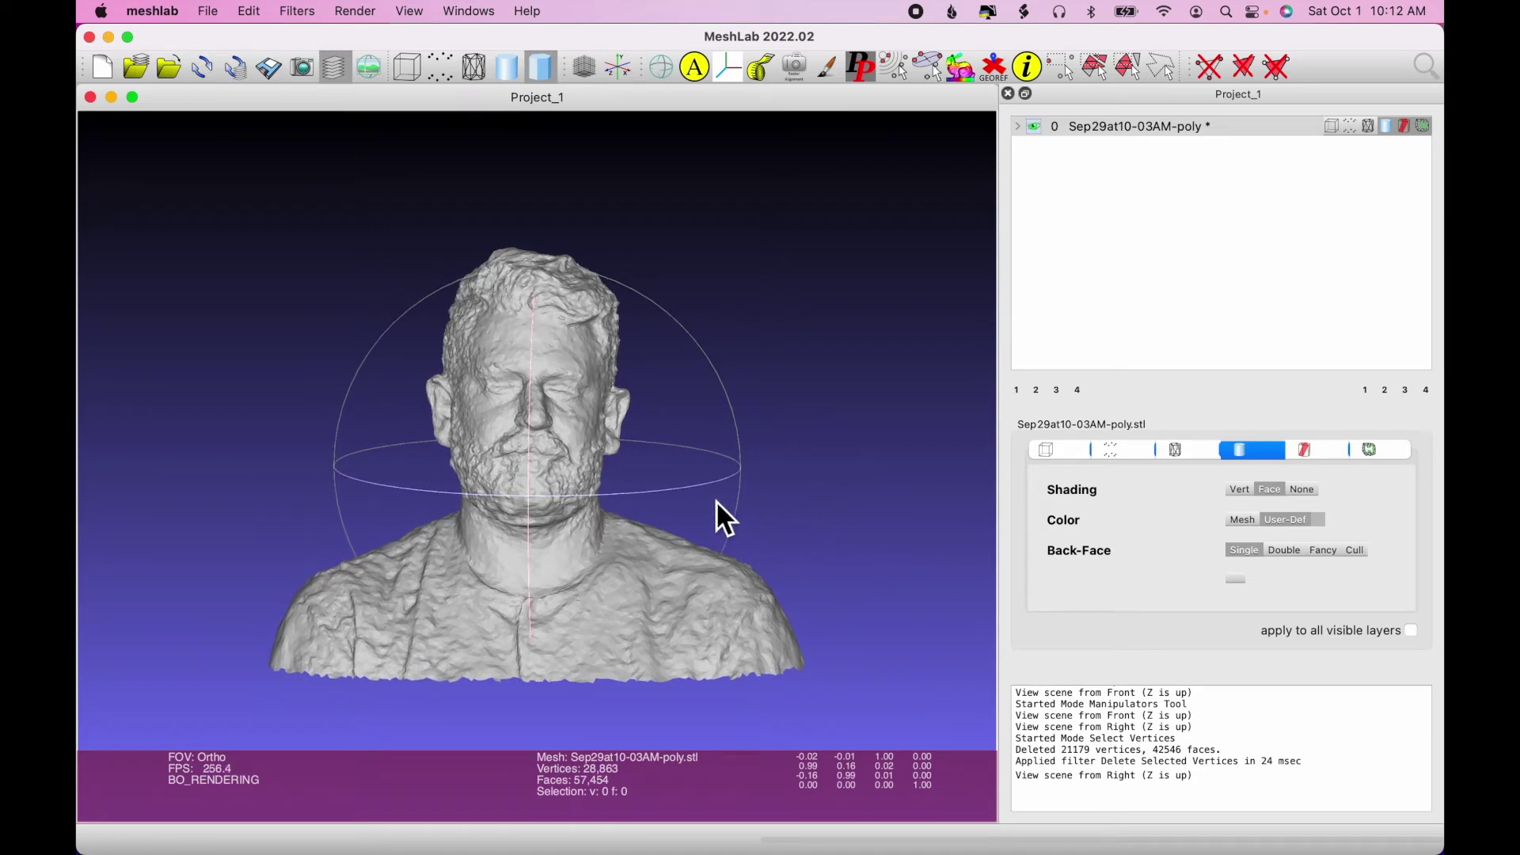
left_click_drag(630, 494, 705, 483)
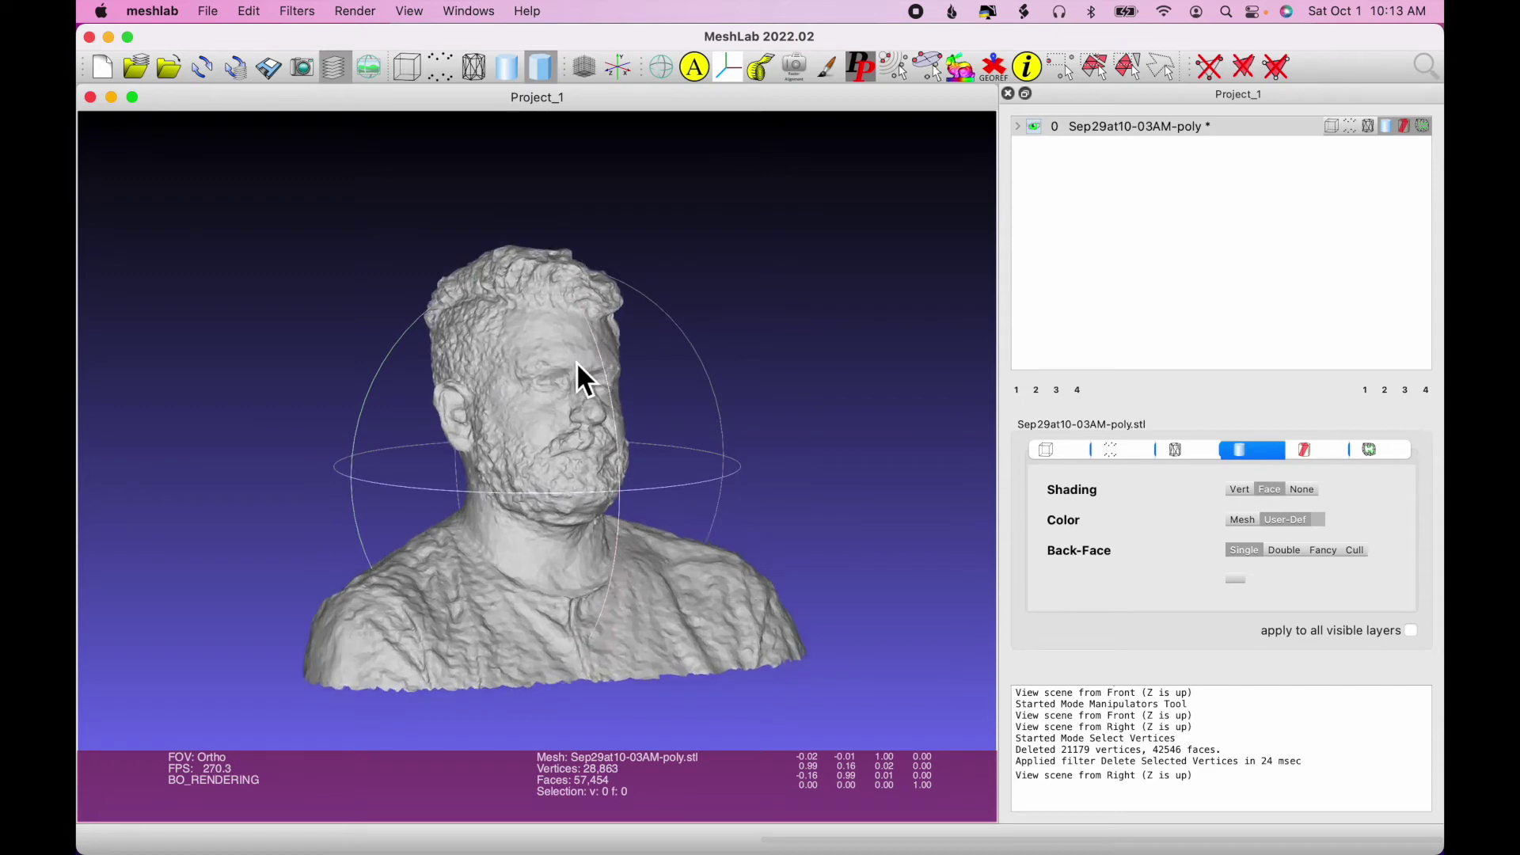
scroll(577, 362, "up", 3)
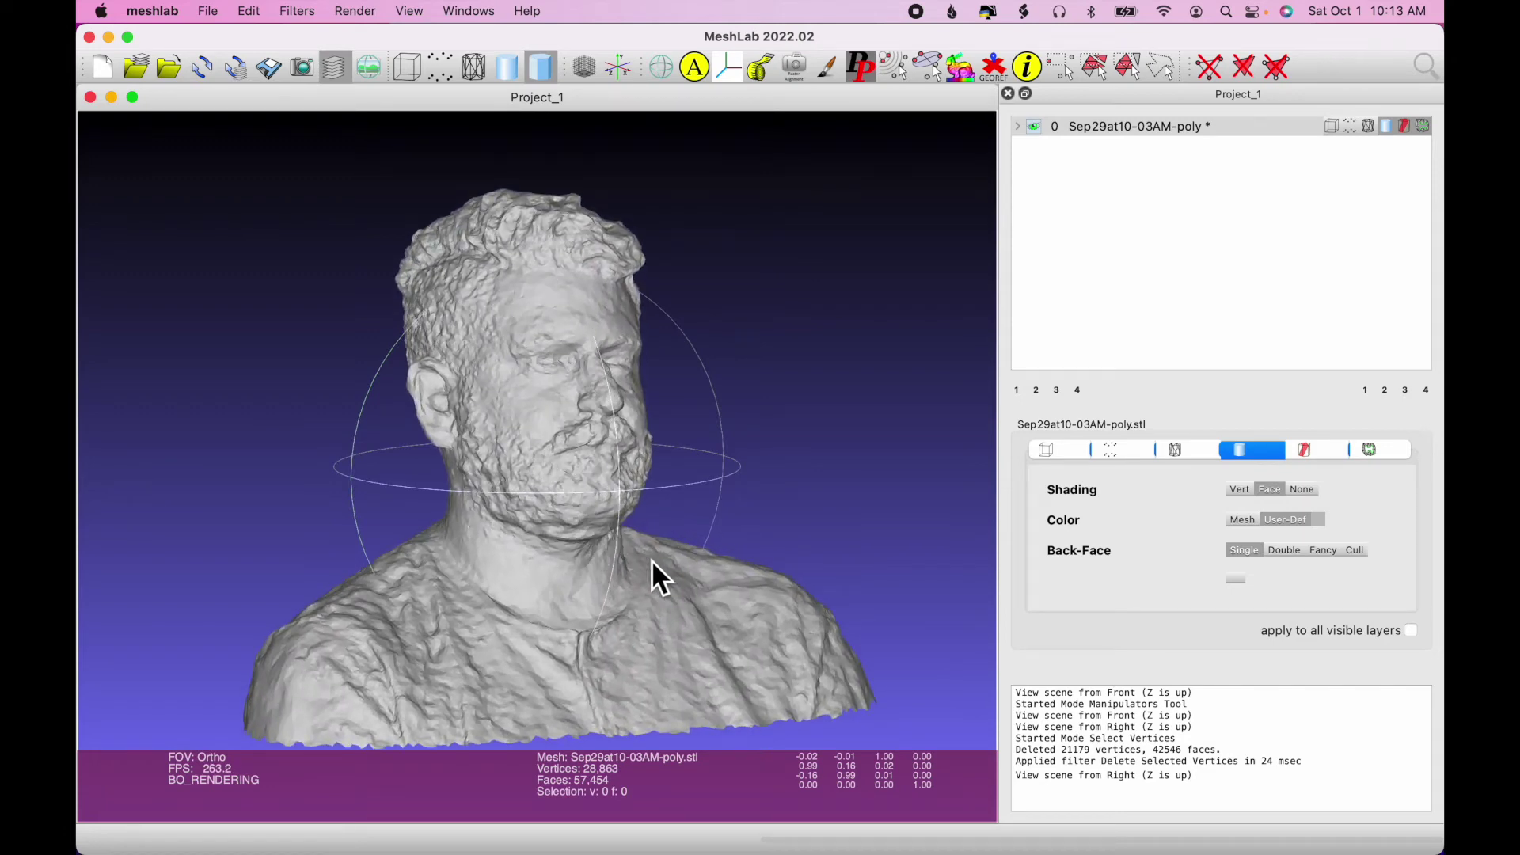
scroll(653, 560, "down", 3)
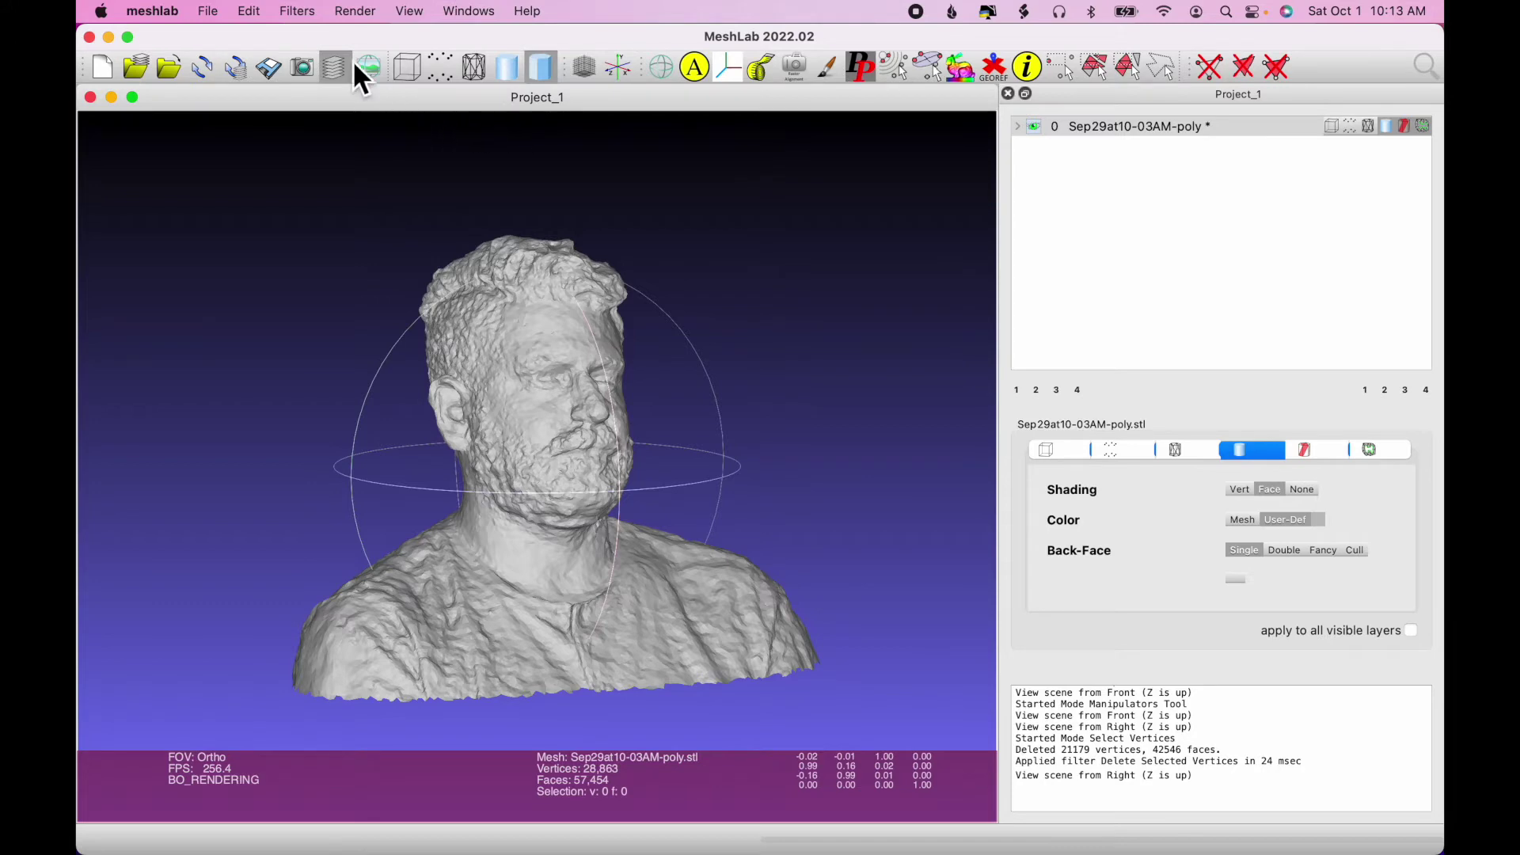
Step: Open the Laplacian Smooth filter, preview it with 3 smoothing steps while examining the face, and turn the preview off
left_click(299, 14)
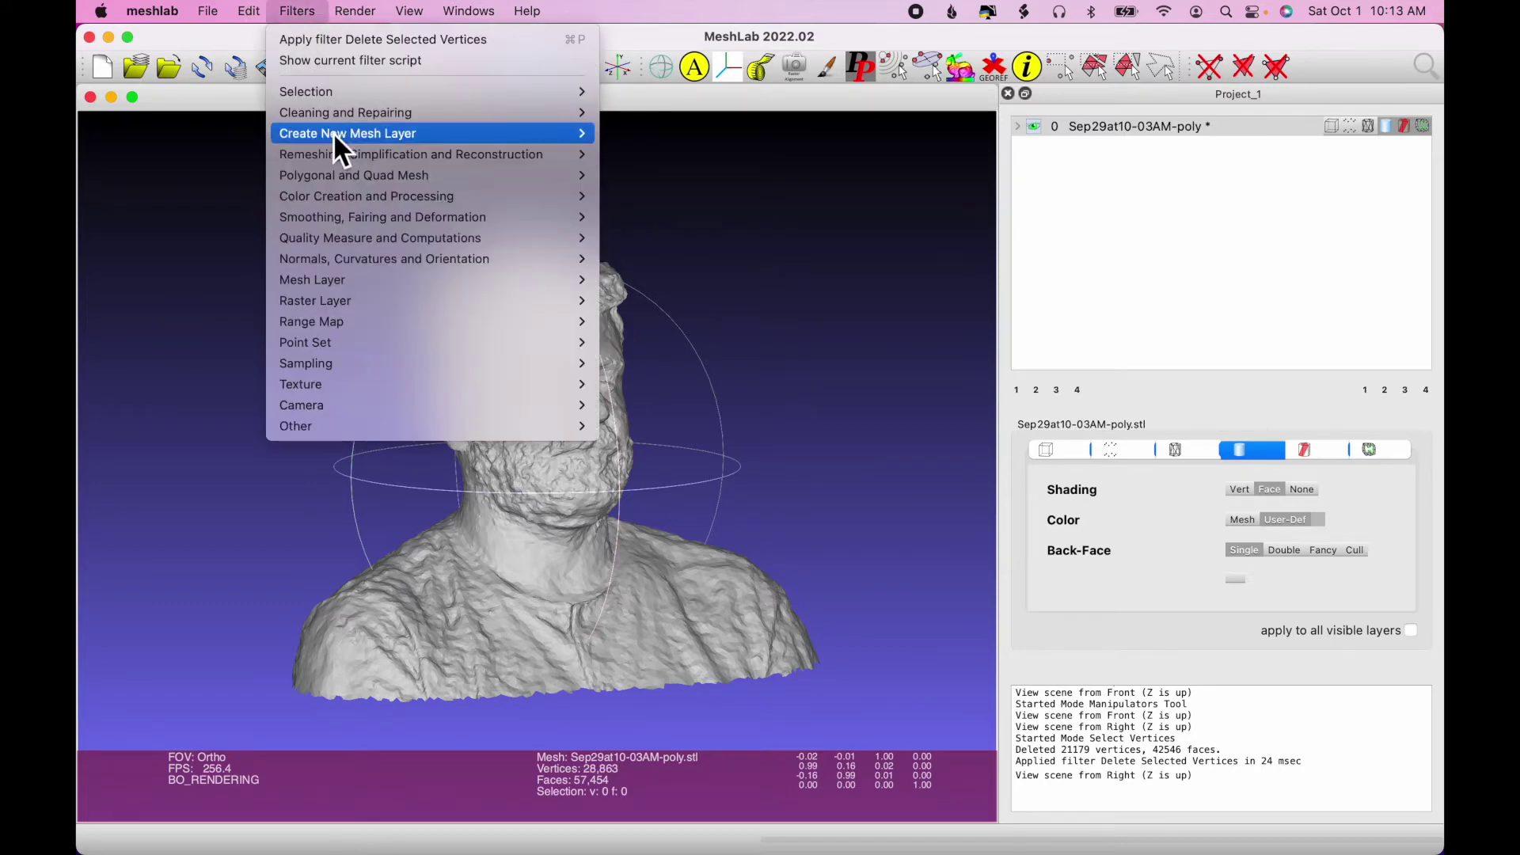
mouse_move(389, 221)
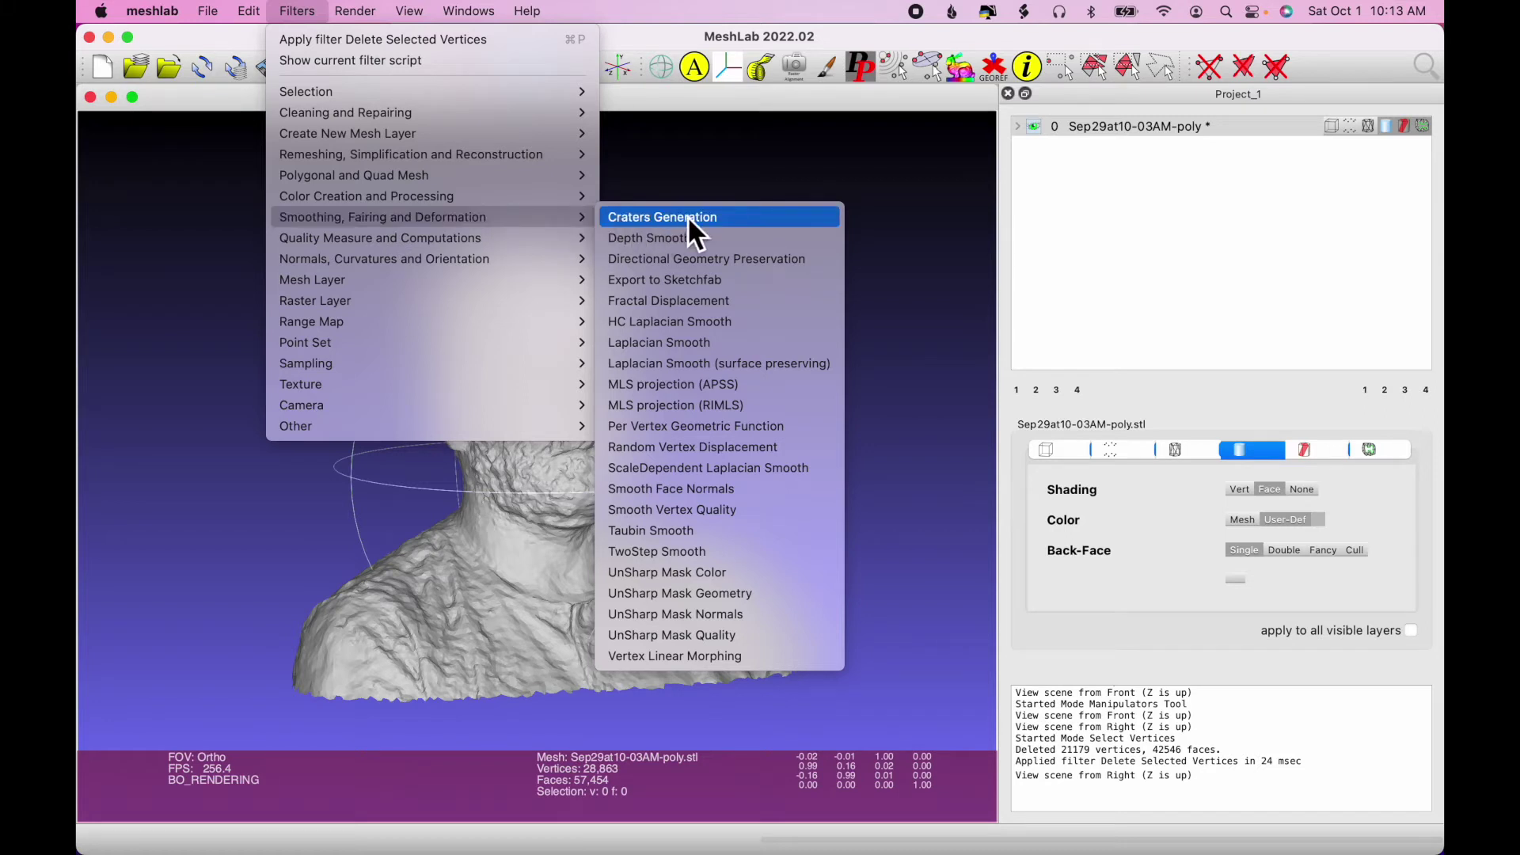
left_click(714, 351)
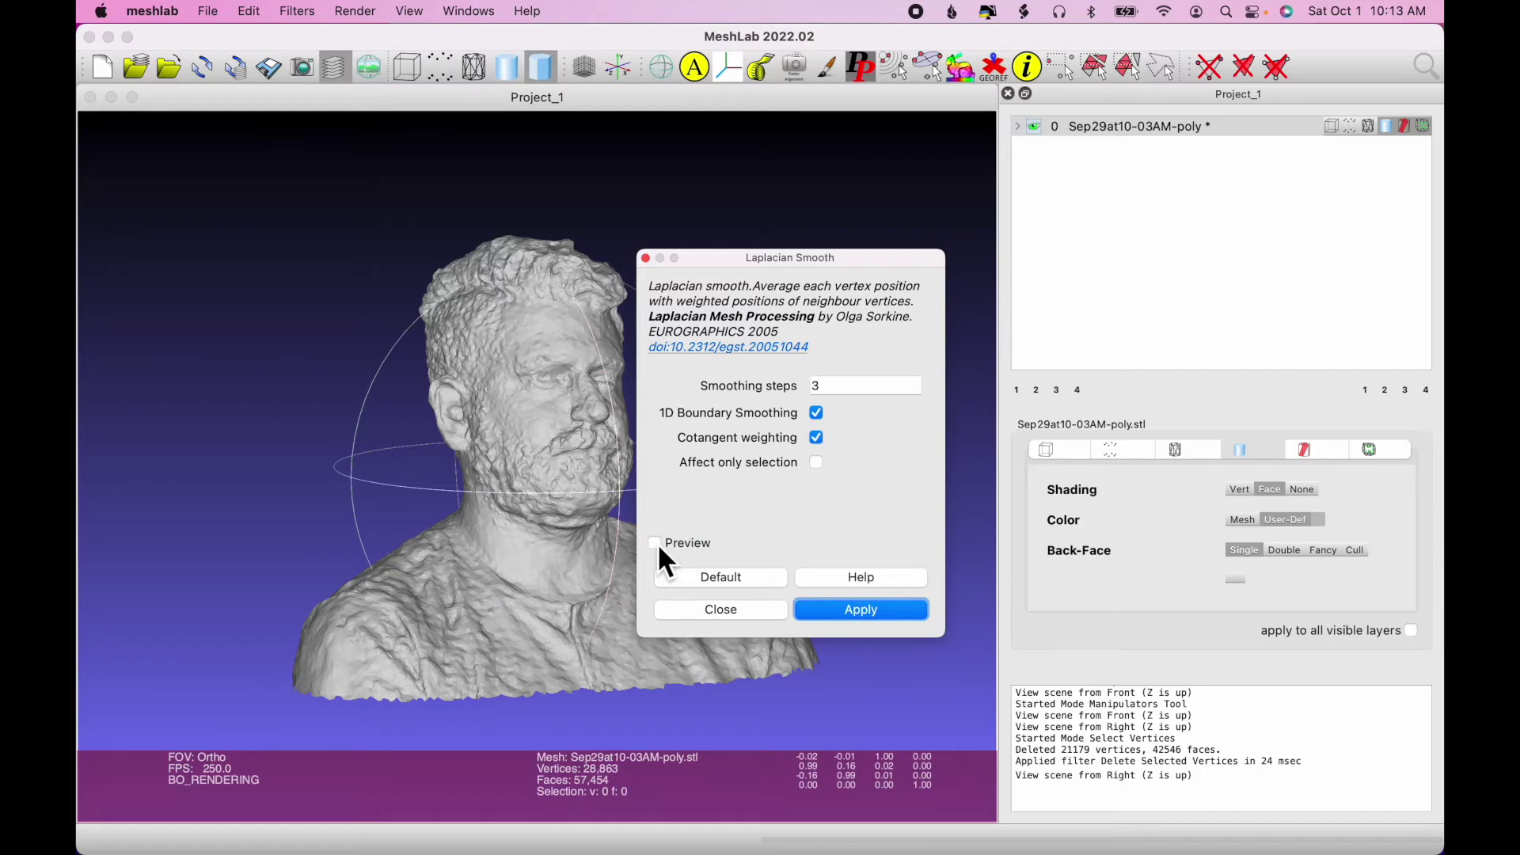
scroll(492, 518, "up", 10)
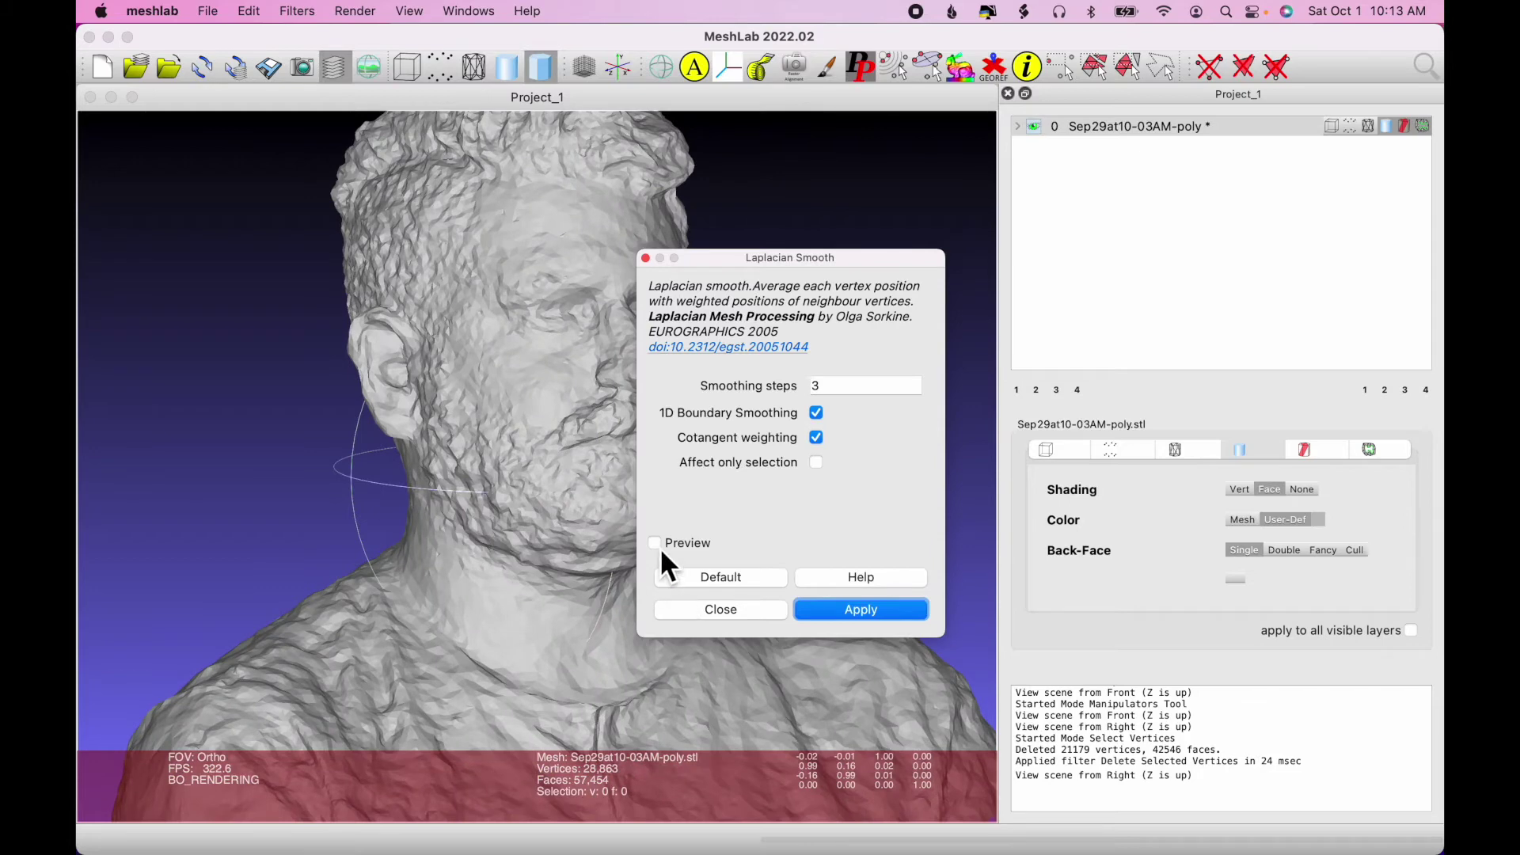
left_click(656, 543)
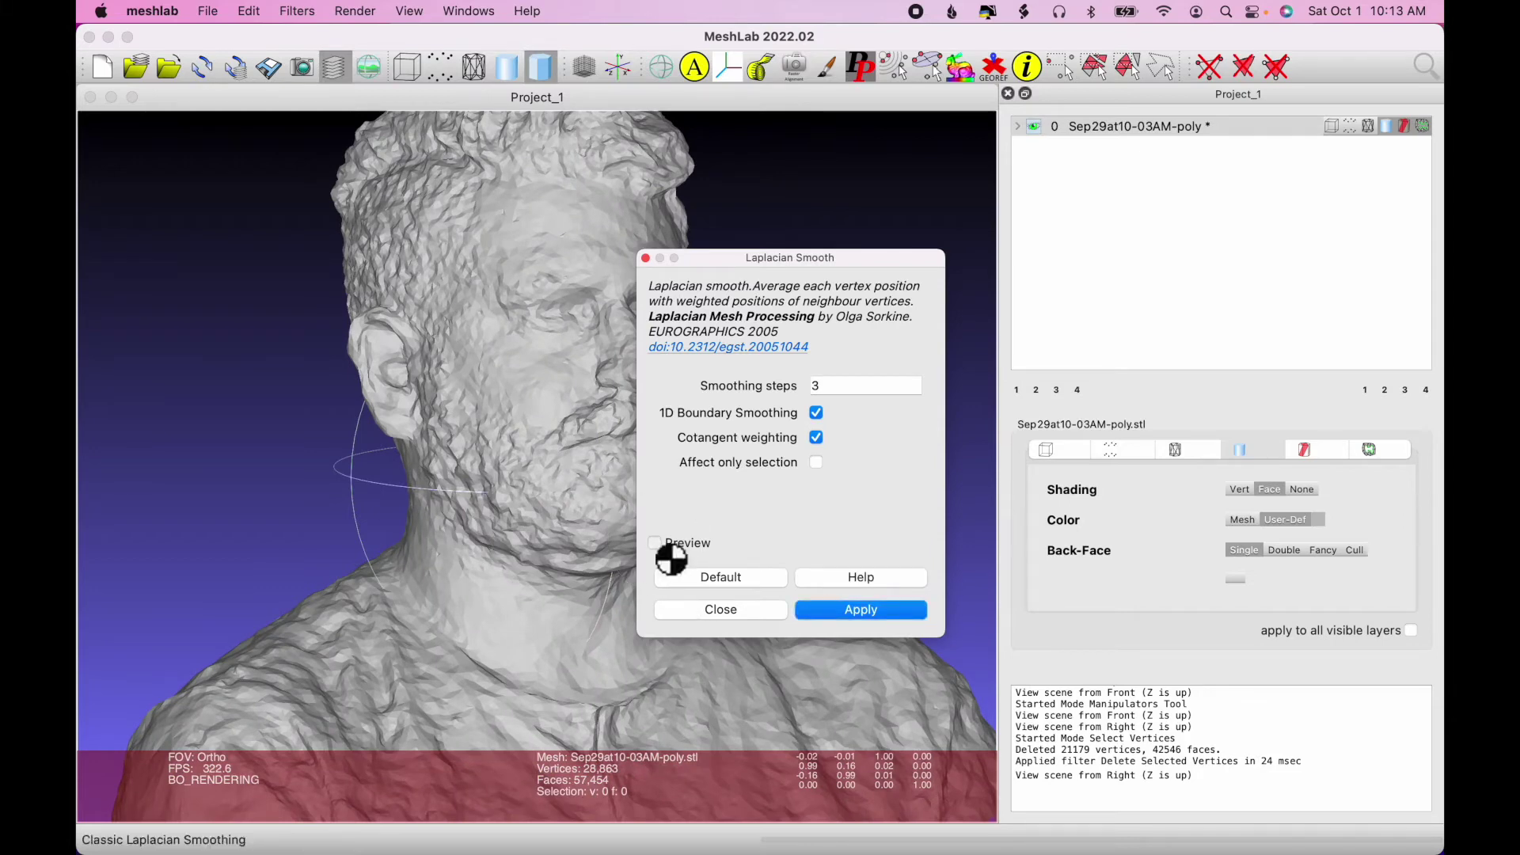
scroll(471, 550, "down", 6)
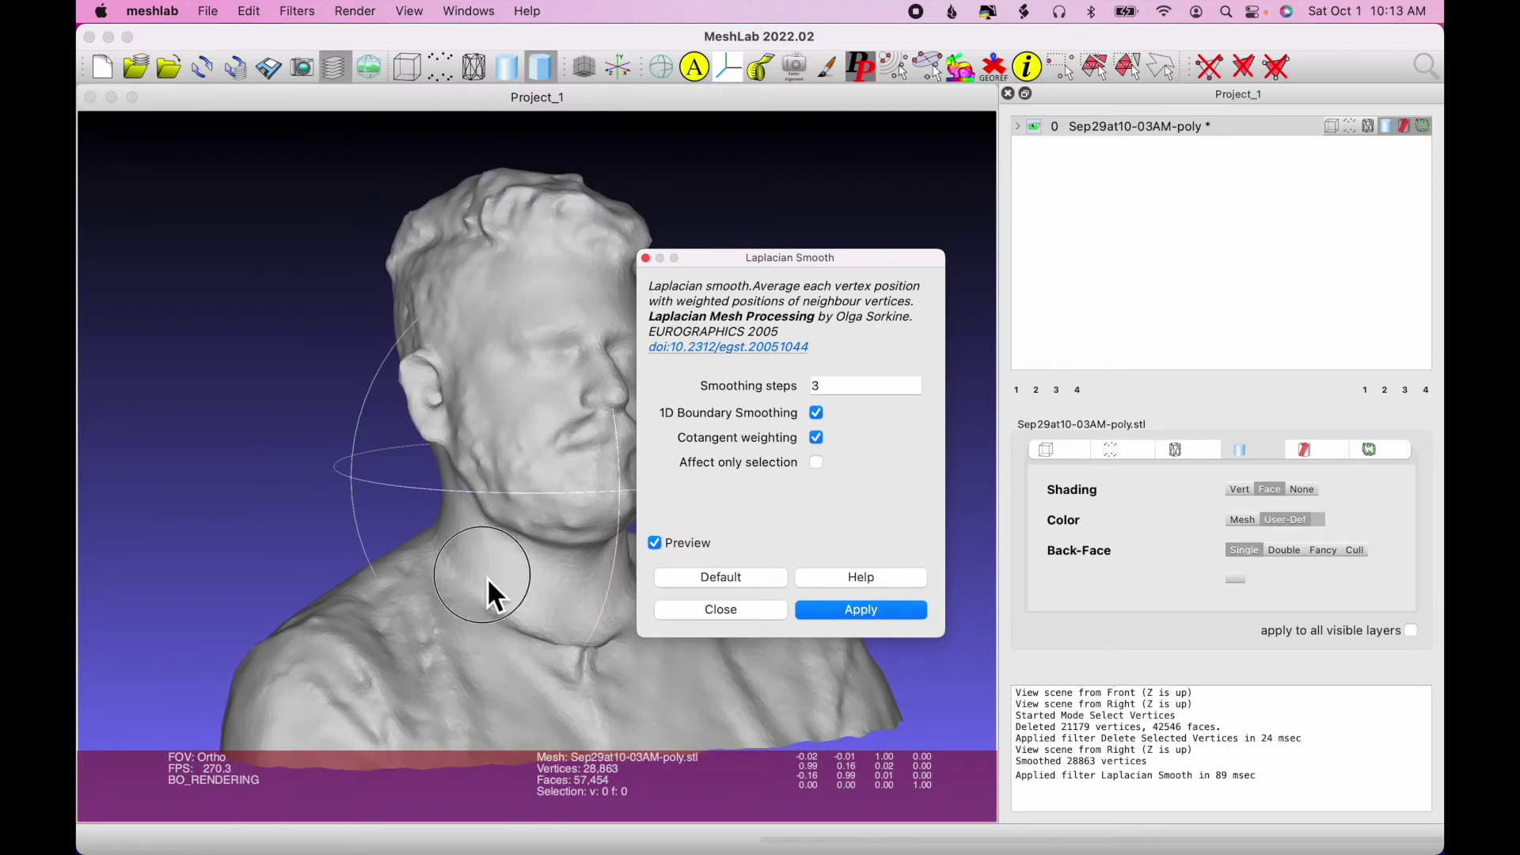
mouse_move(486, 578)
left_mouse_down()
mouse_move(363, 543)
mouse_move(471, 584)
left_mouse_up()
left_click_drag(580, 387, 550, 396)
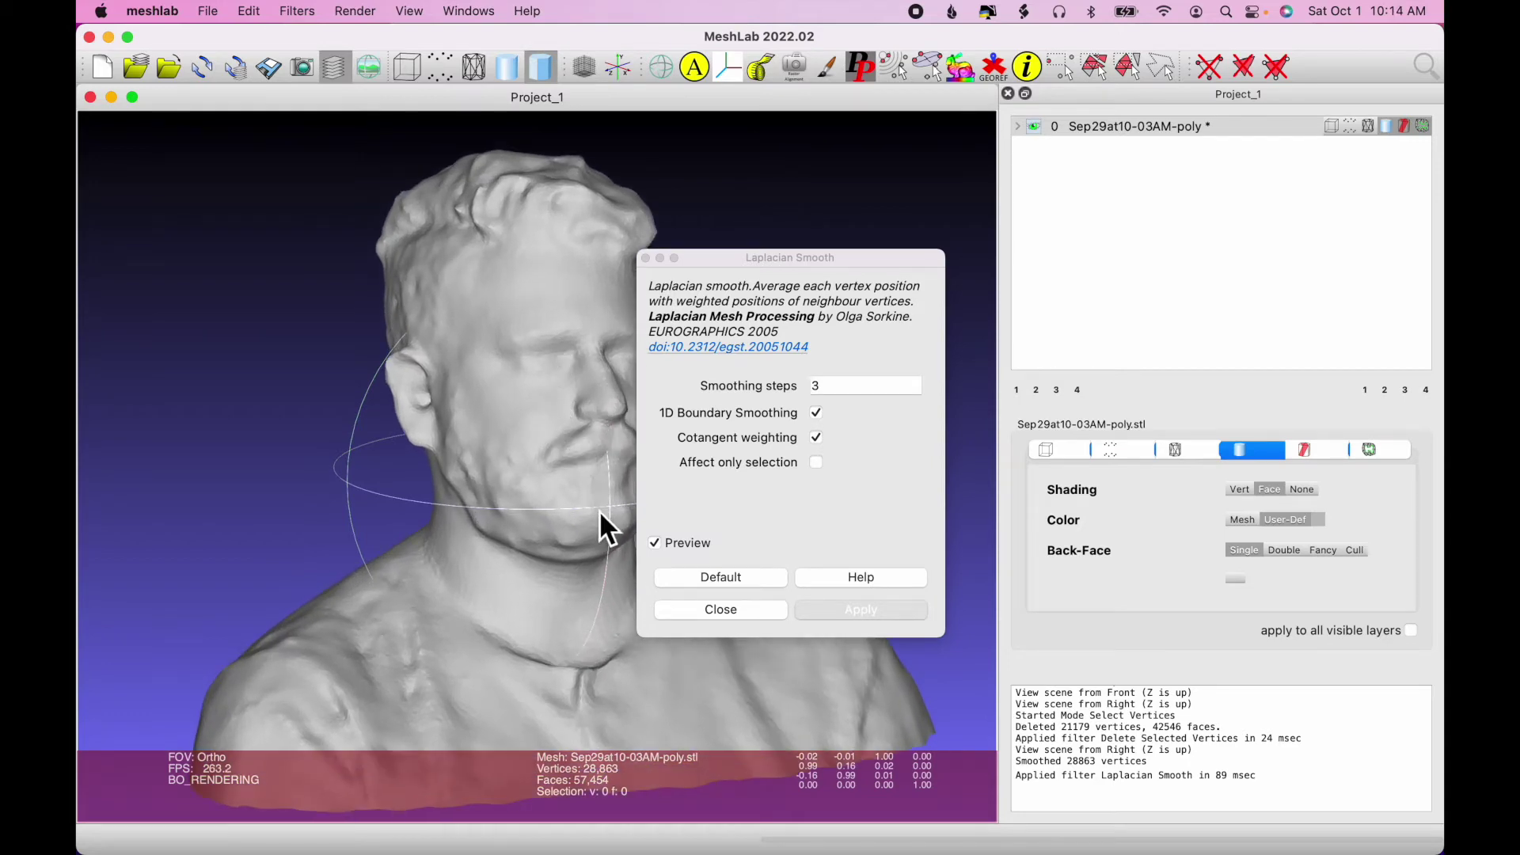
left_click_drag(600, 511, 596, 510)
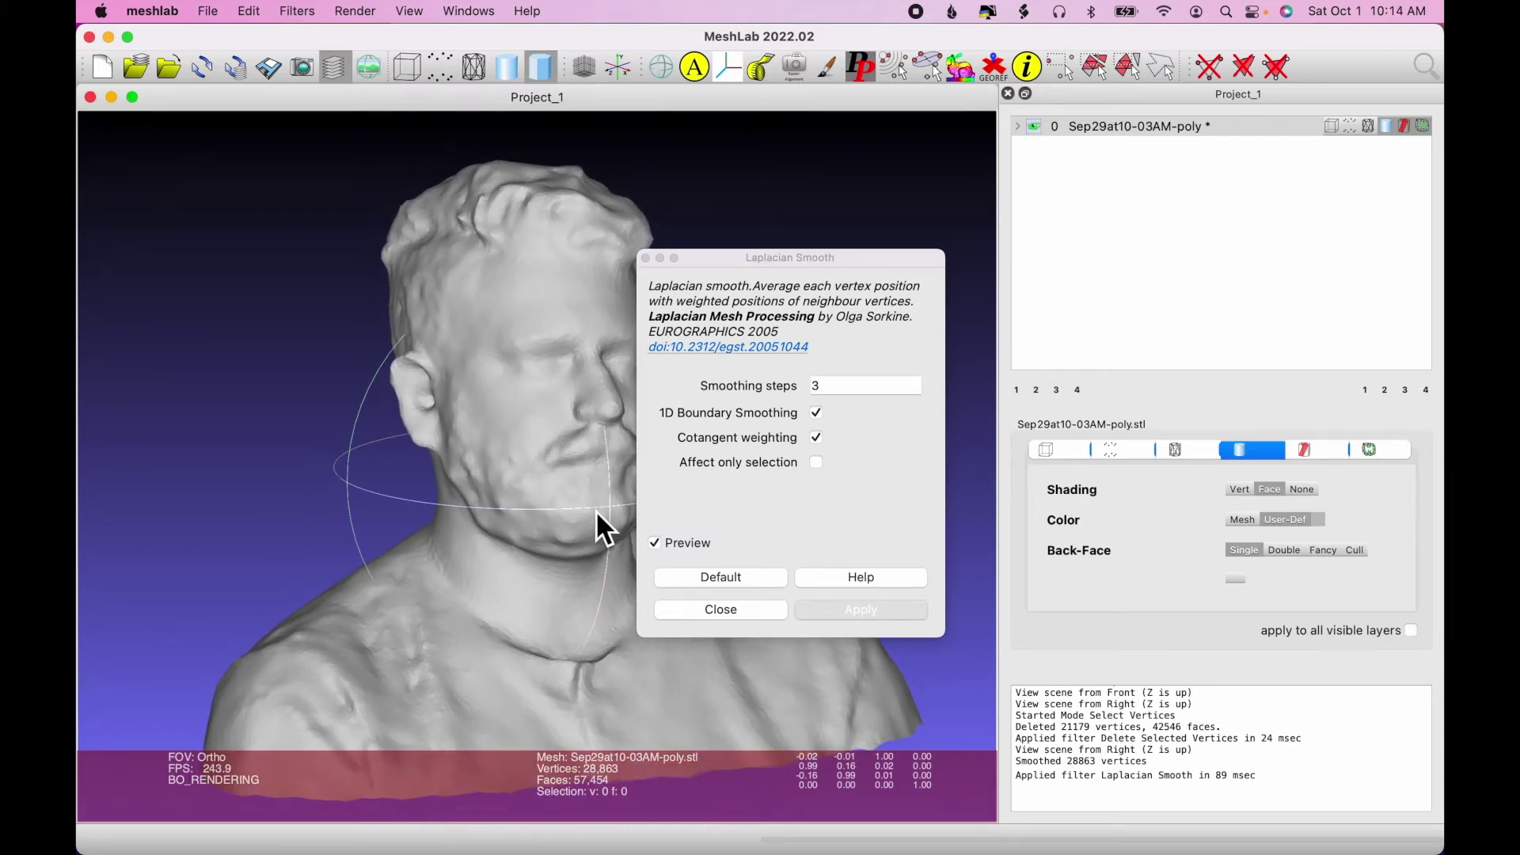
left_click(657, 545)
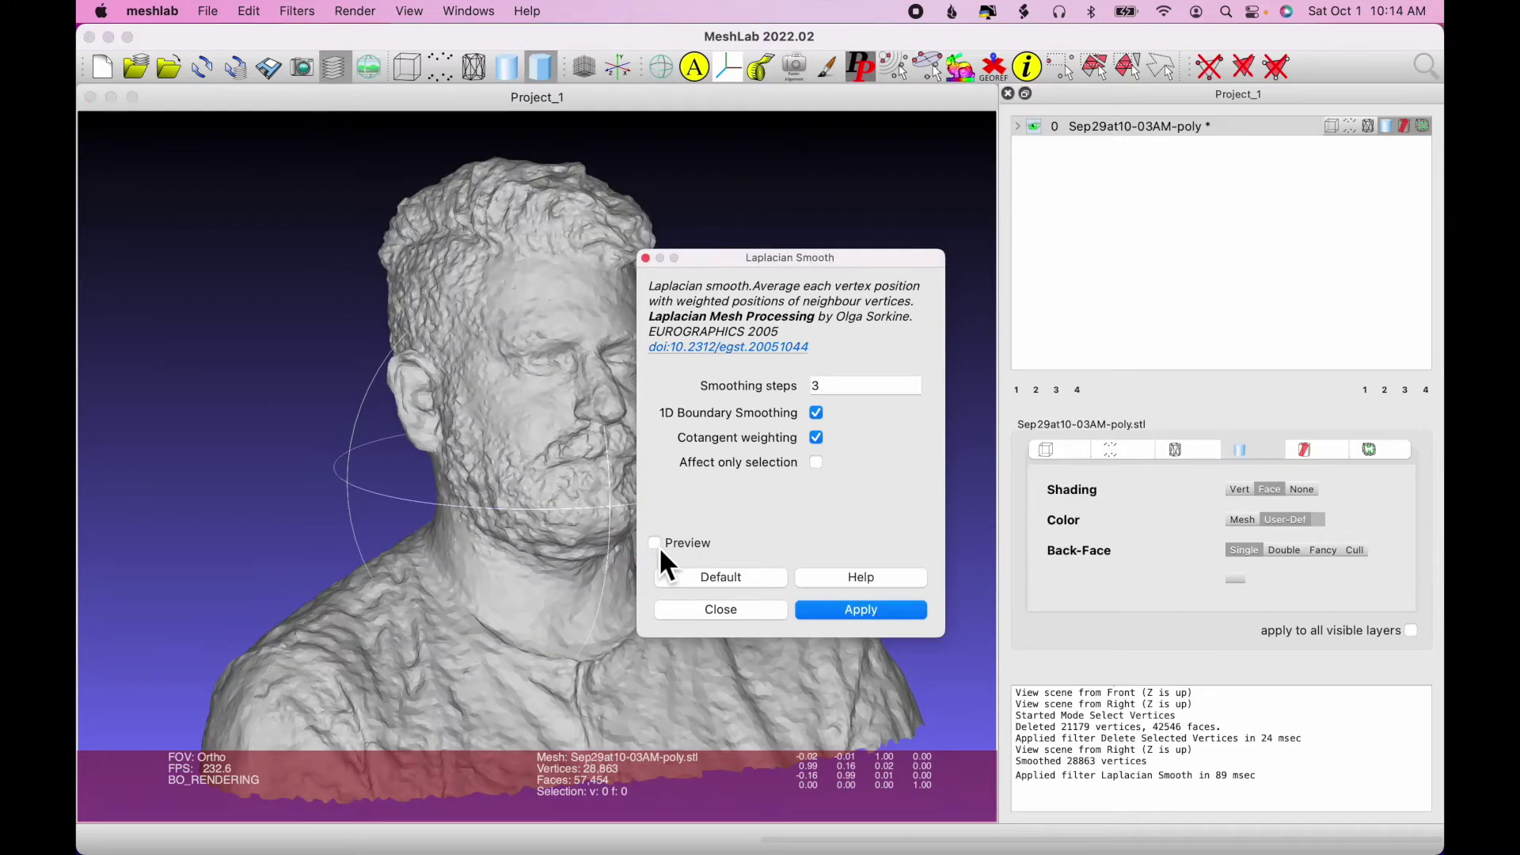
Step: Set the Laplacian smoothing steps to 1 and preview the effect, examining the face, ear and beard up close
double_click(831, 385)
type("1")
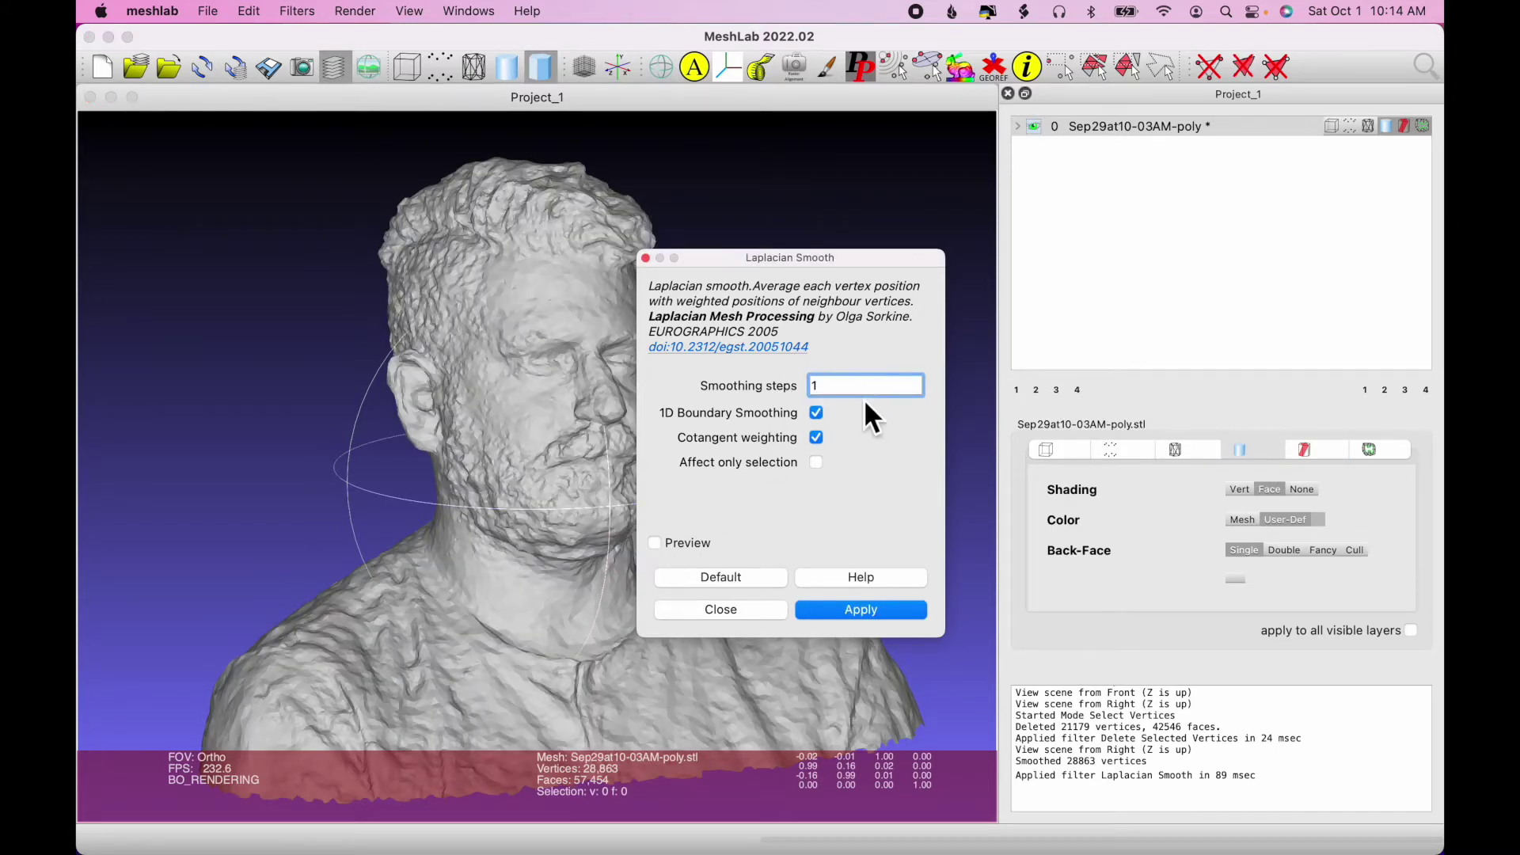
left_click(657, 545)
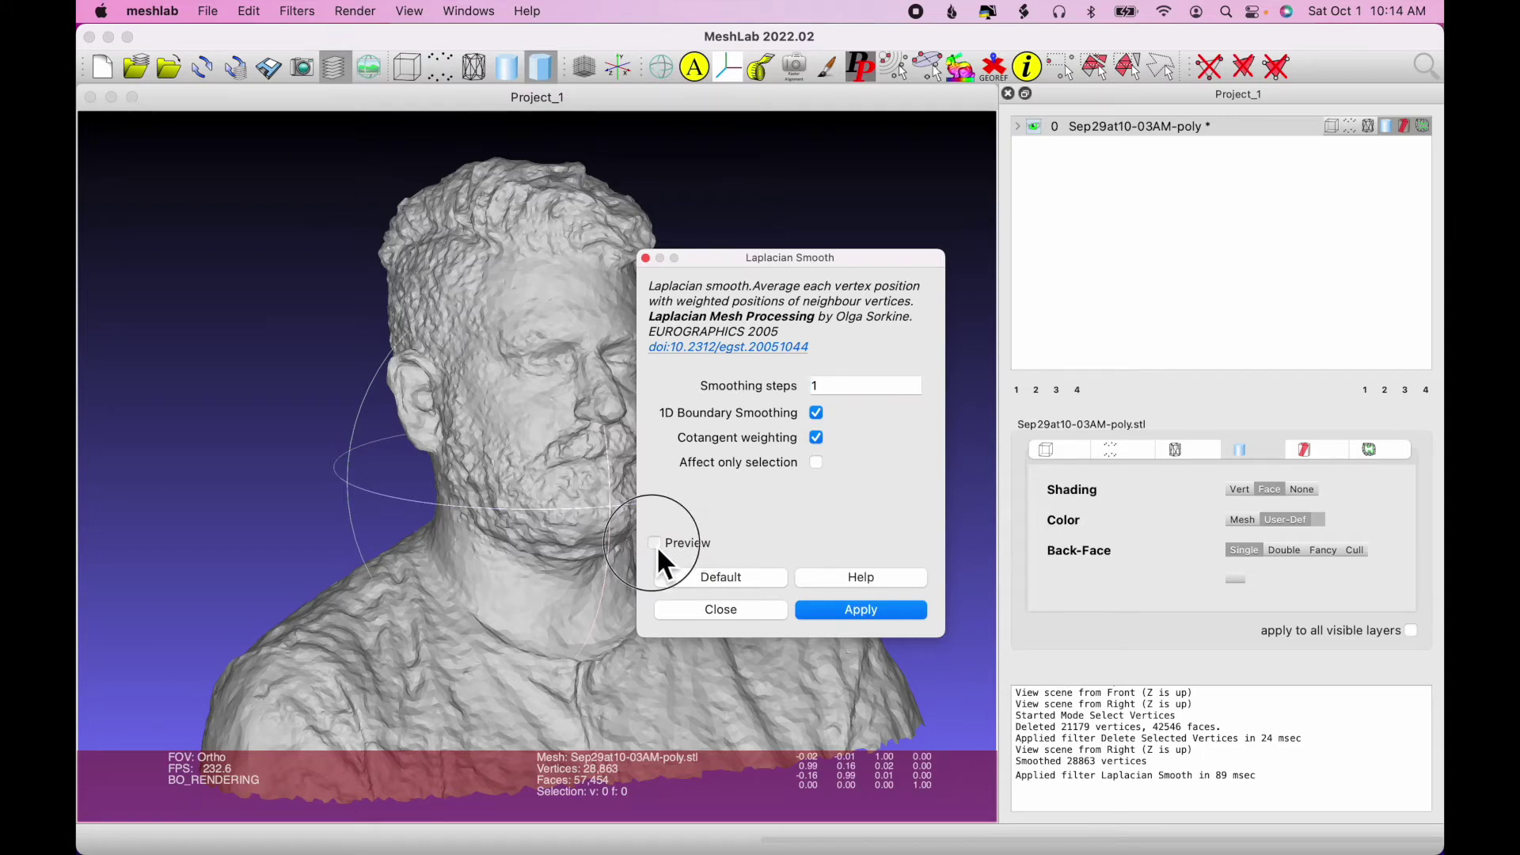
scroll(470, 524, "up", 2)
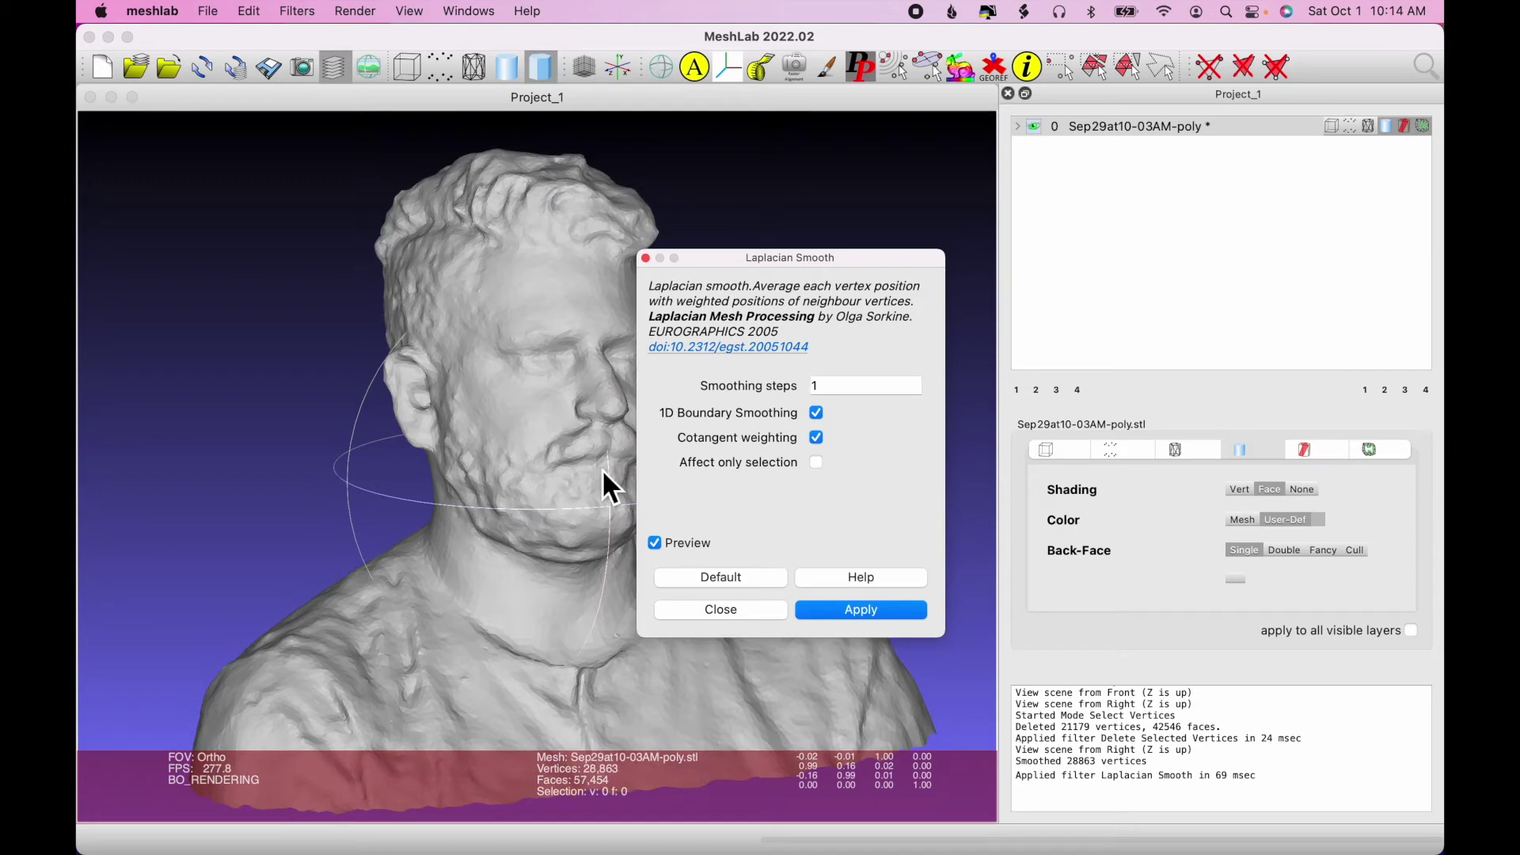
mouse_move(555, 475)
left_mouse_down()
mouse_move(605, 483)
mouse_move(545, 485)
left_mouse_up()
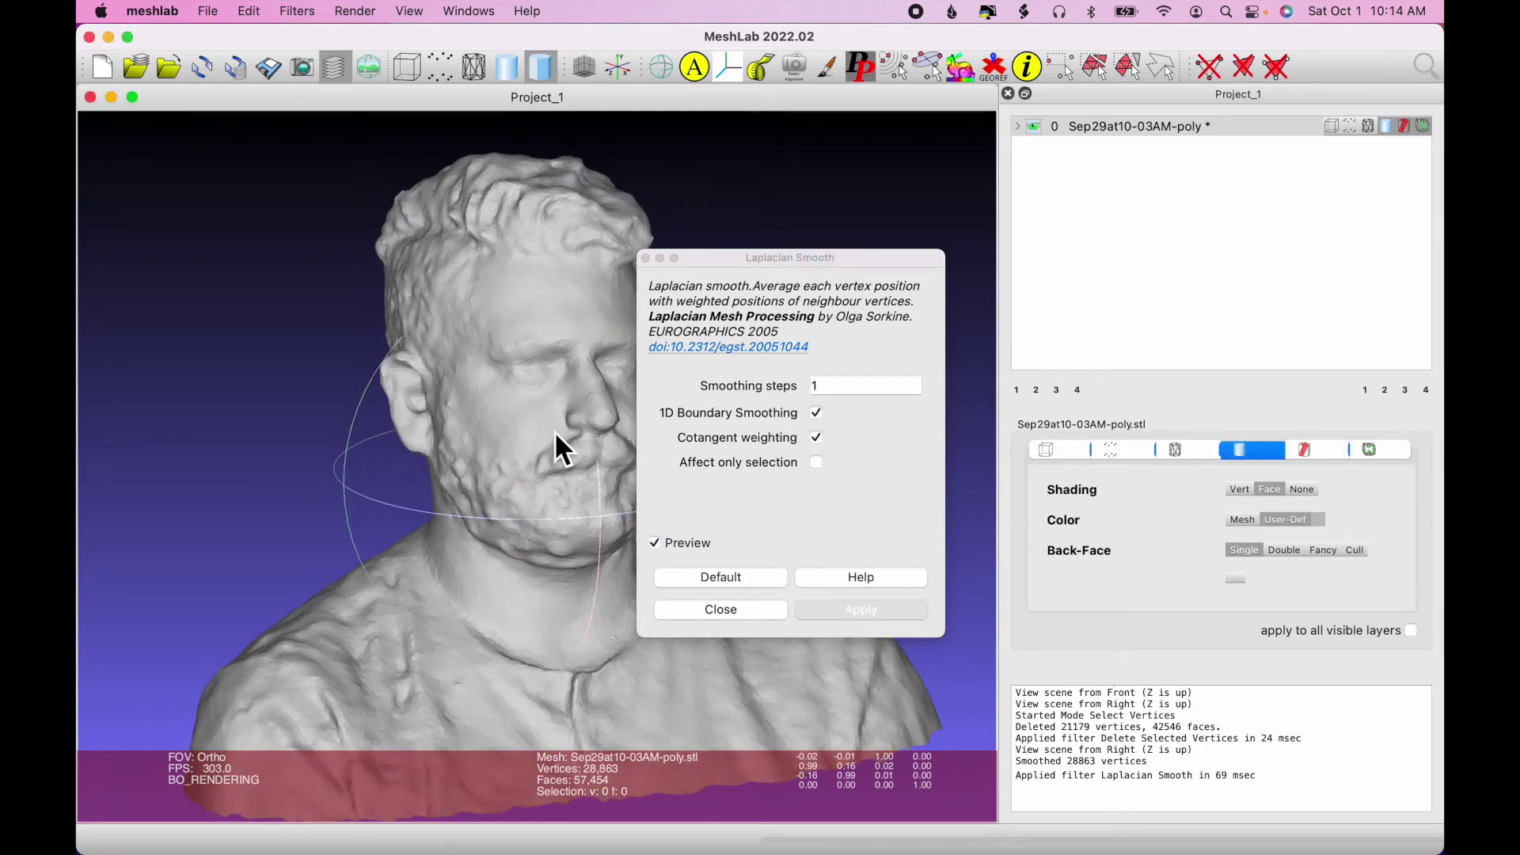
left_click_drag(500, 400, 525, 288)
scroll(511, 423, "up", 8)
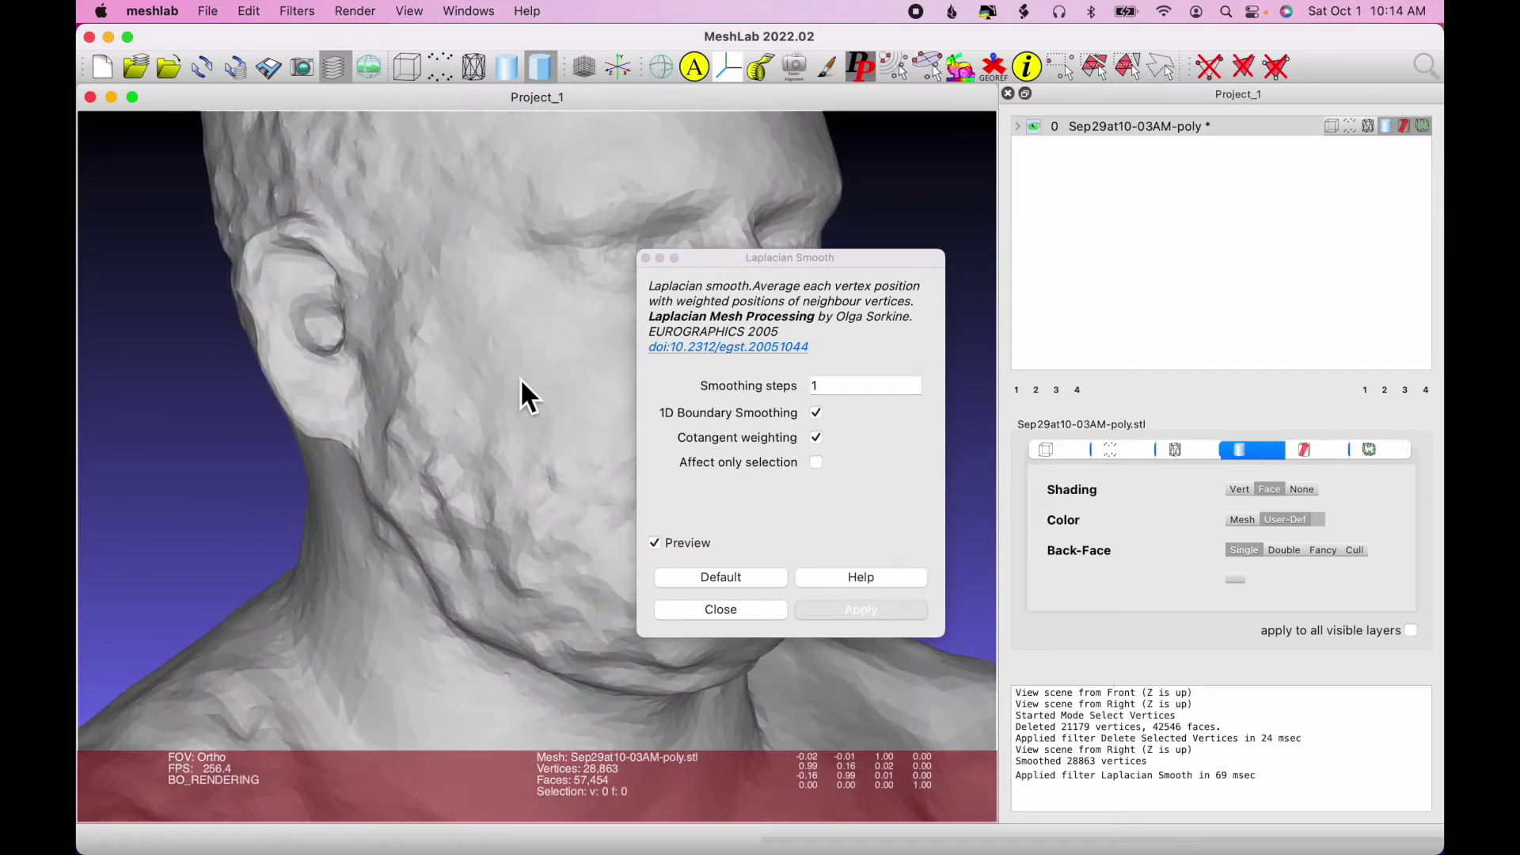
scroll(520, 411, "down", 8)
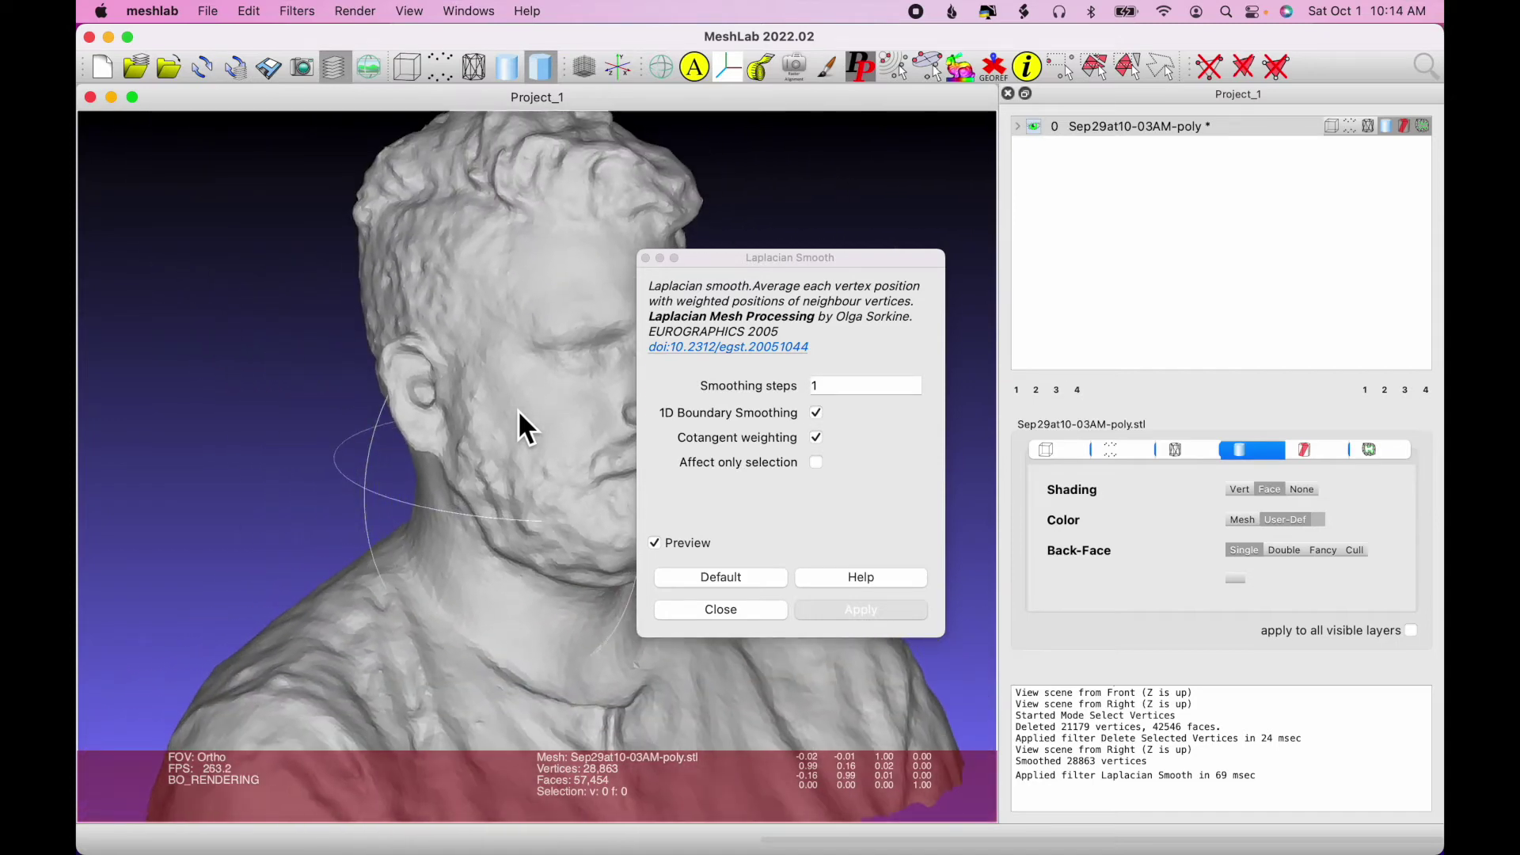
scroll(518, 411, "down", 8)
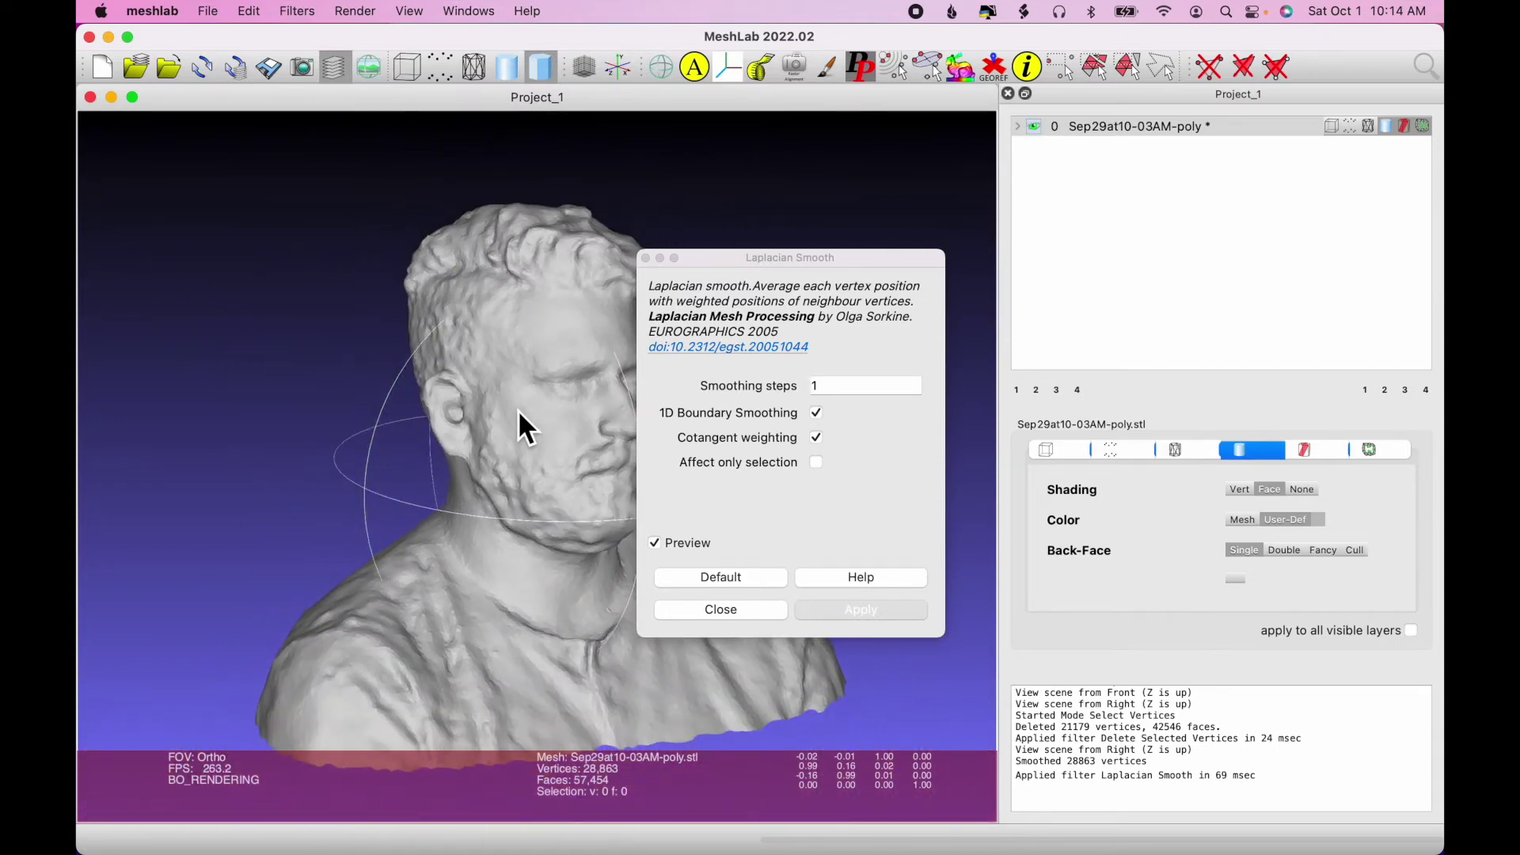
left_click_drag(536, 367, 345, 452)
left_click_drag(537, 614, 464, 640)
Step: Set the Laplacian smoothing steps to 2 and preview the smoothing on the bust
left_click(837, 386)
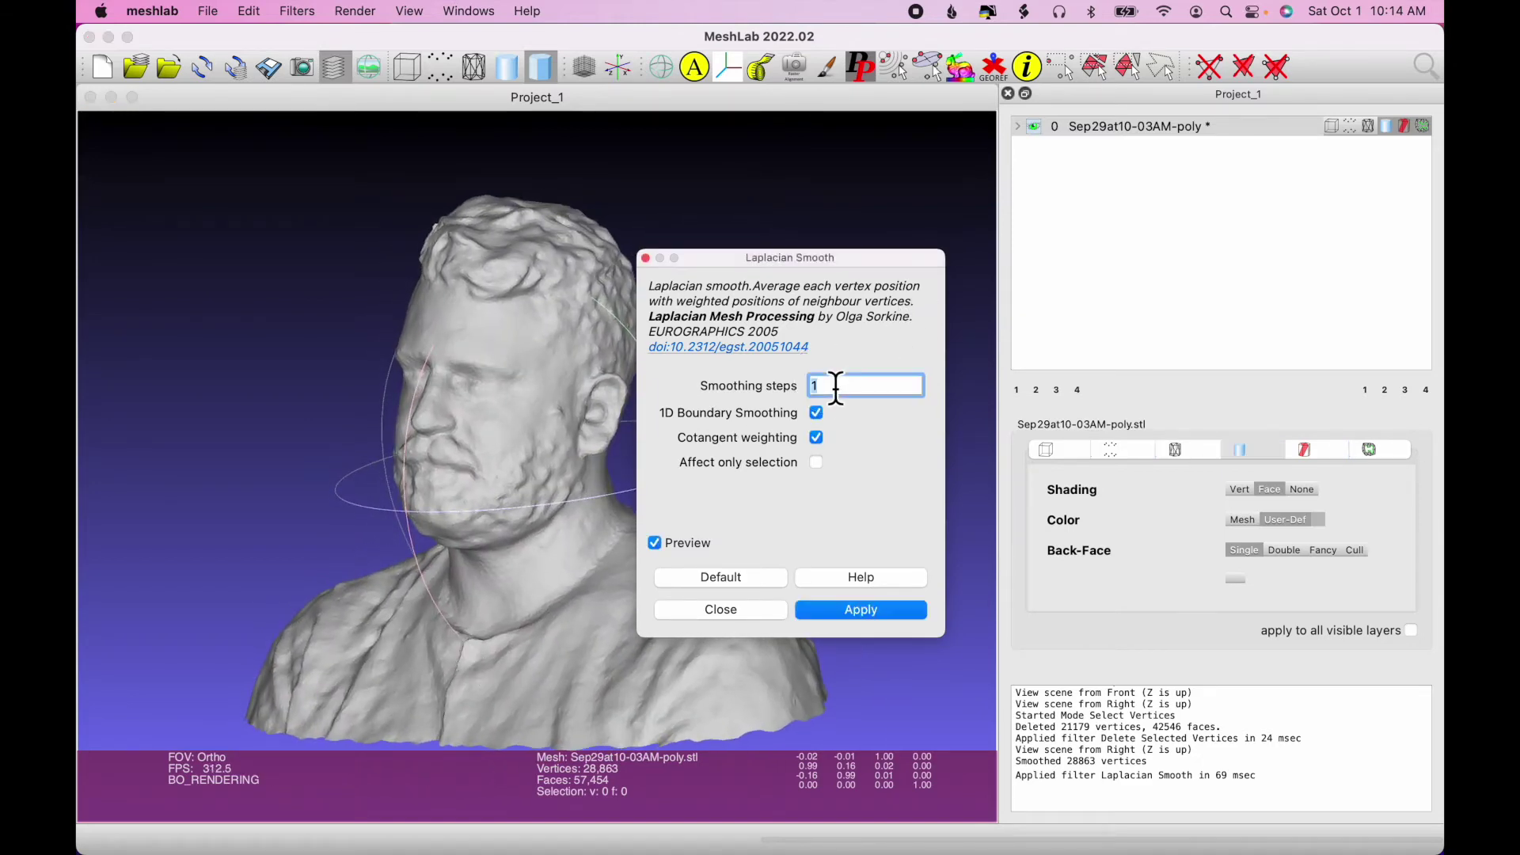
left_click(657, 546)
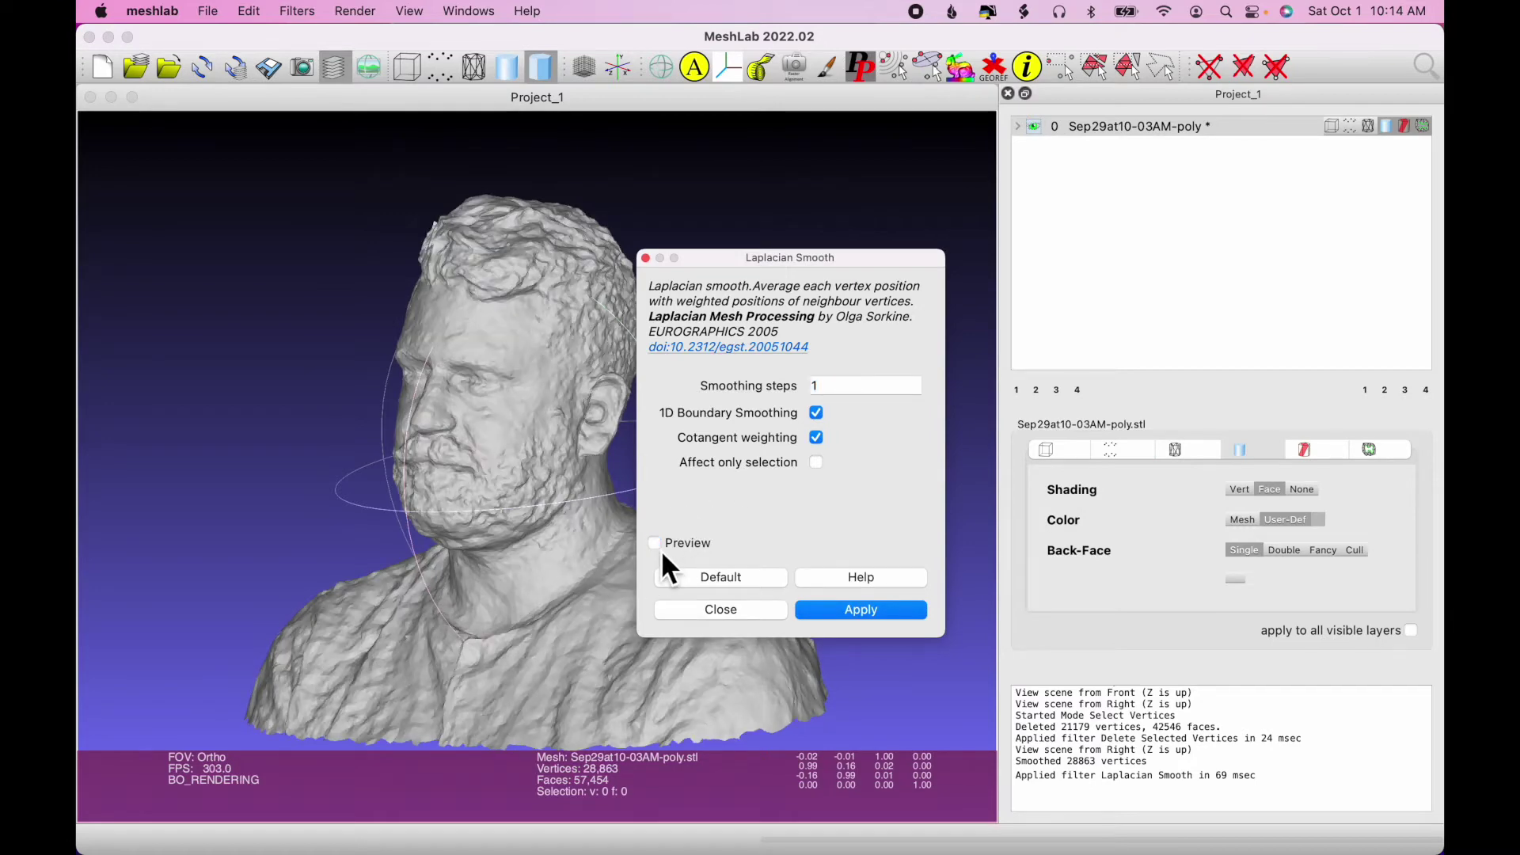
left_click(834, 387)
type("2")
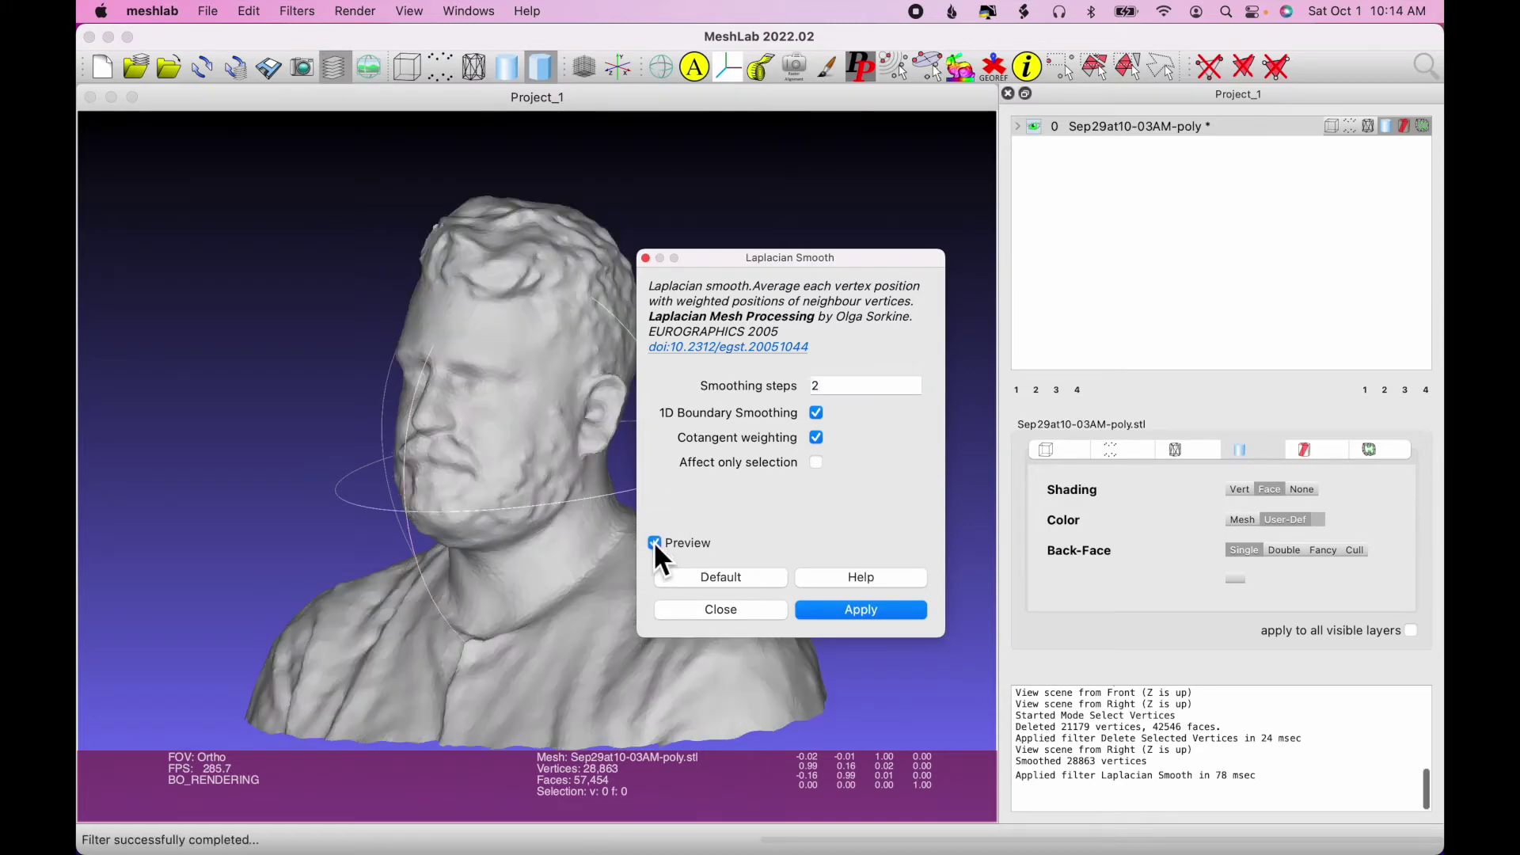
scroll(537, 535, "up", 3)
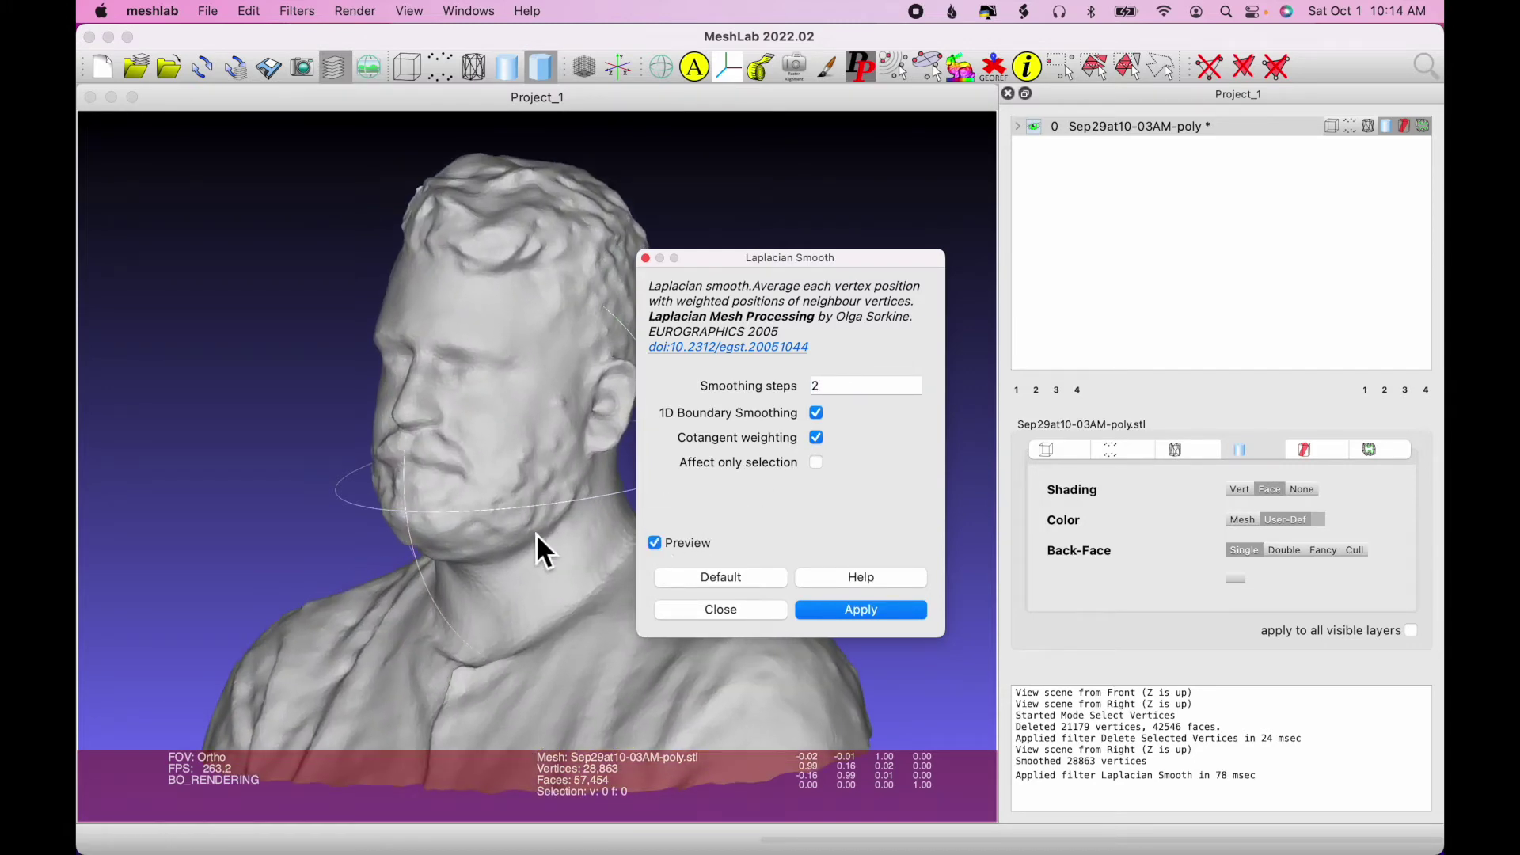
left_click_drag(497, 509, 543, 532)
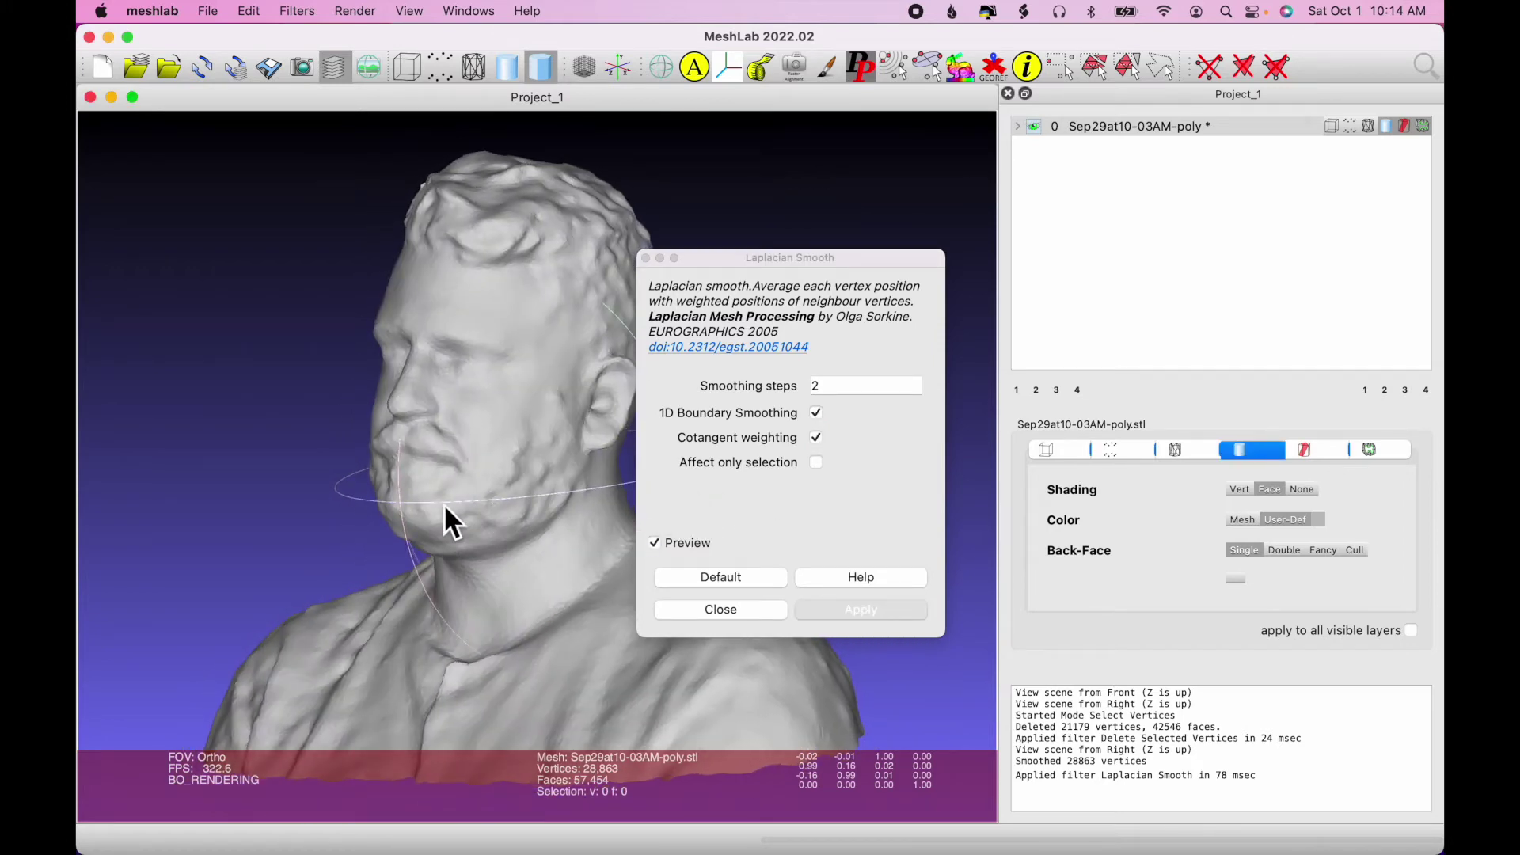
Step: Check the two-step smoothing from the front and three-quarter angles, then smooth the bust with 1 Laplacian smoothing step and close the filter
left_click_drag(443, 503, 559, 489)
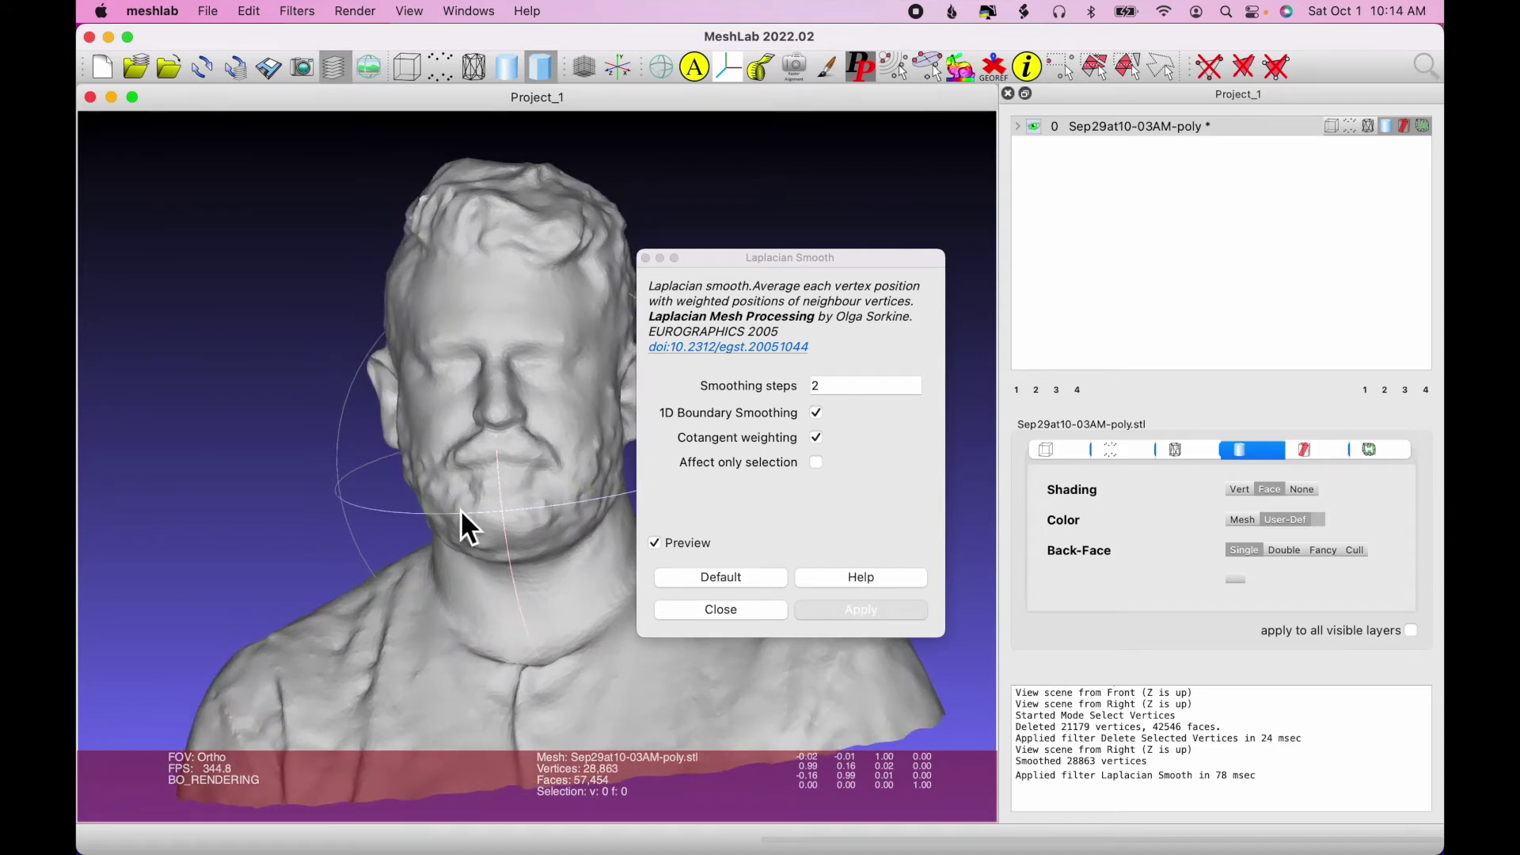
left_click_drag(463, 517, 396, 525)
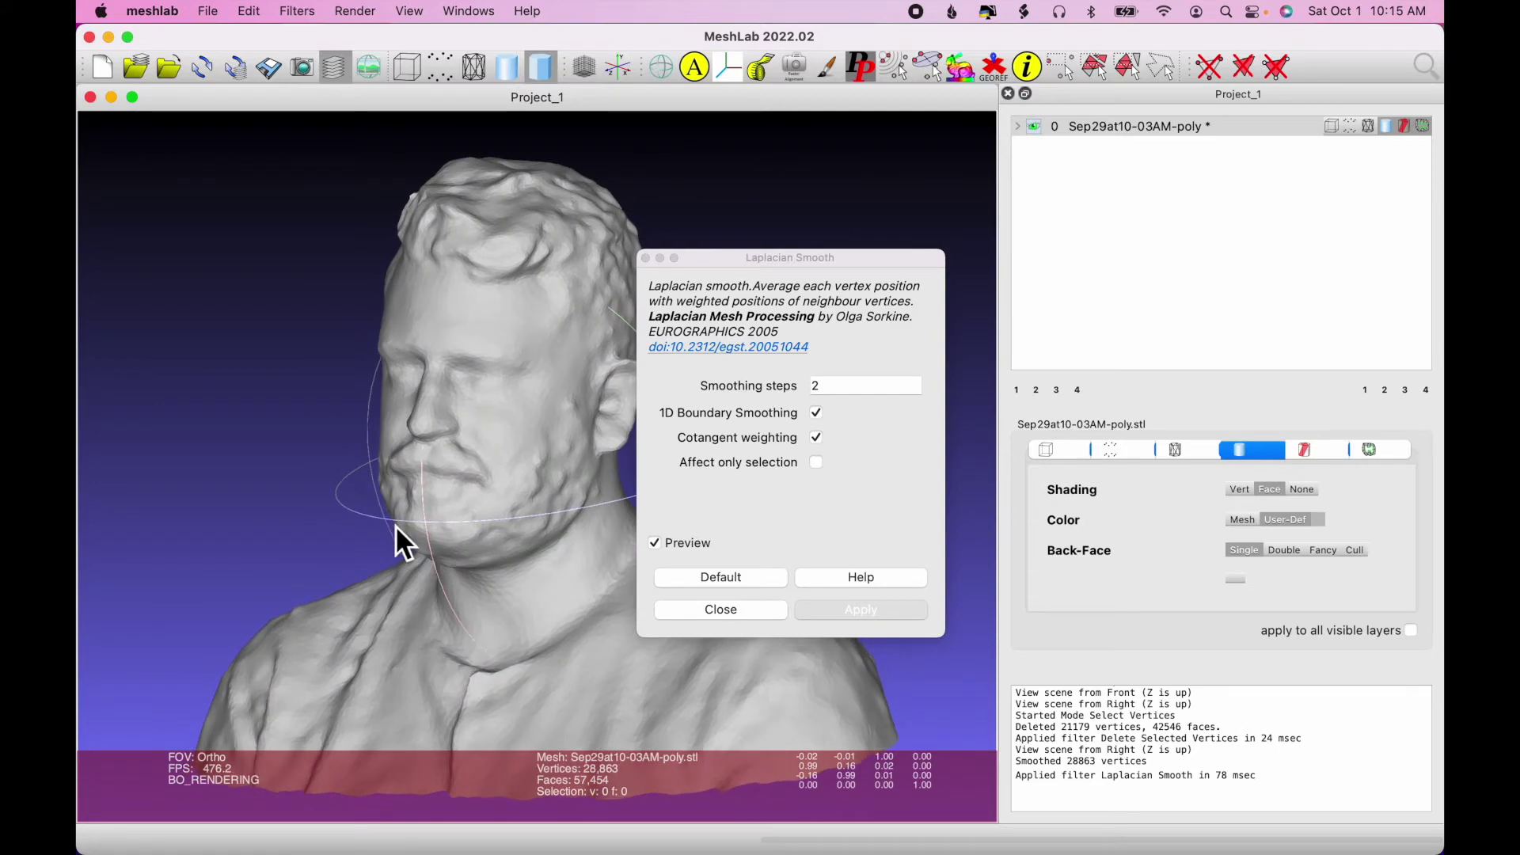
left_click(654, 543)
double_click(815, 385)
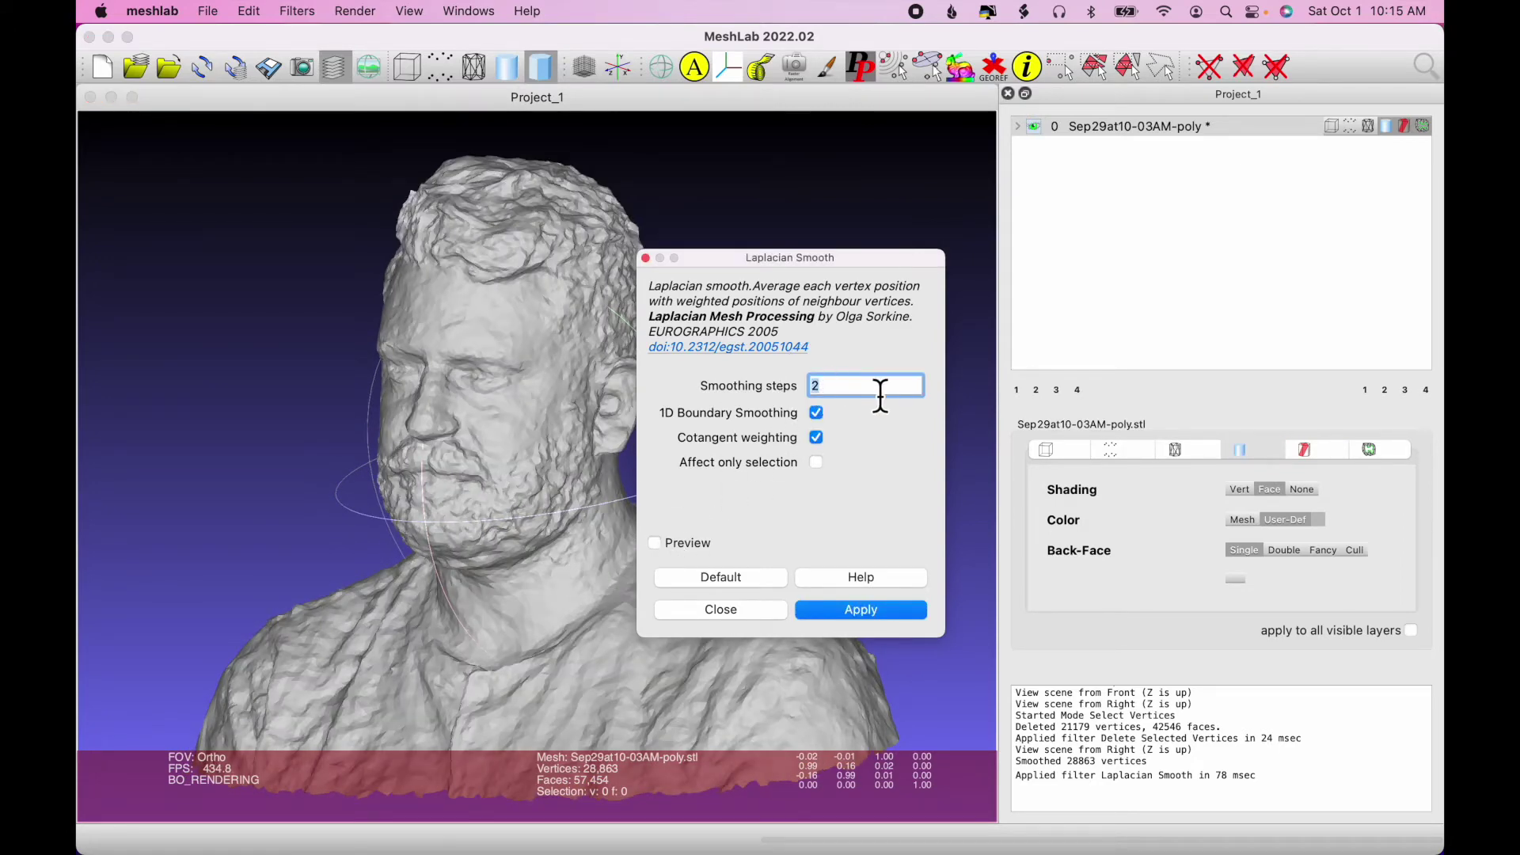
type("1")
left_click(655, 543)
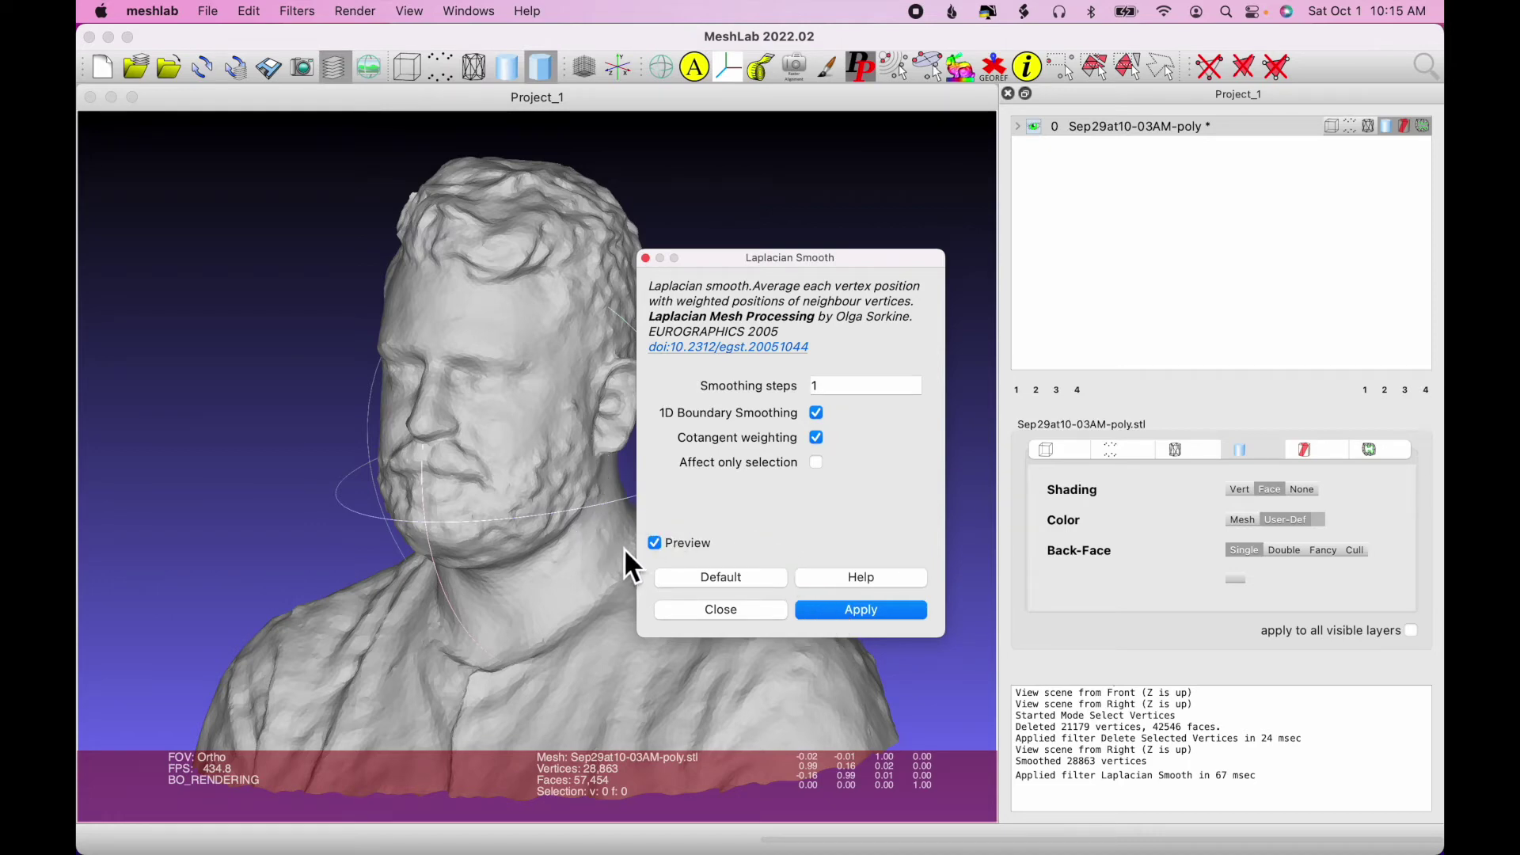
left_click(709, 617)
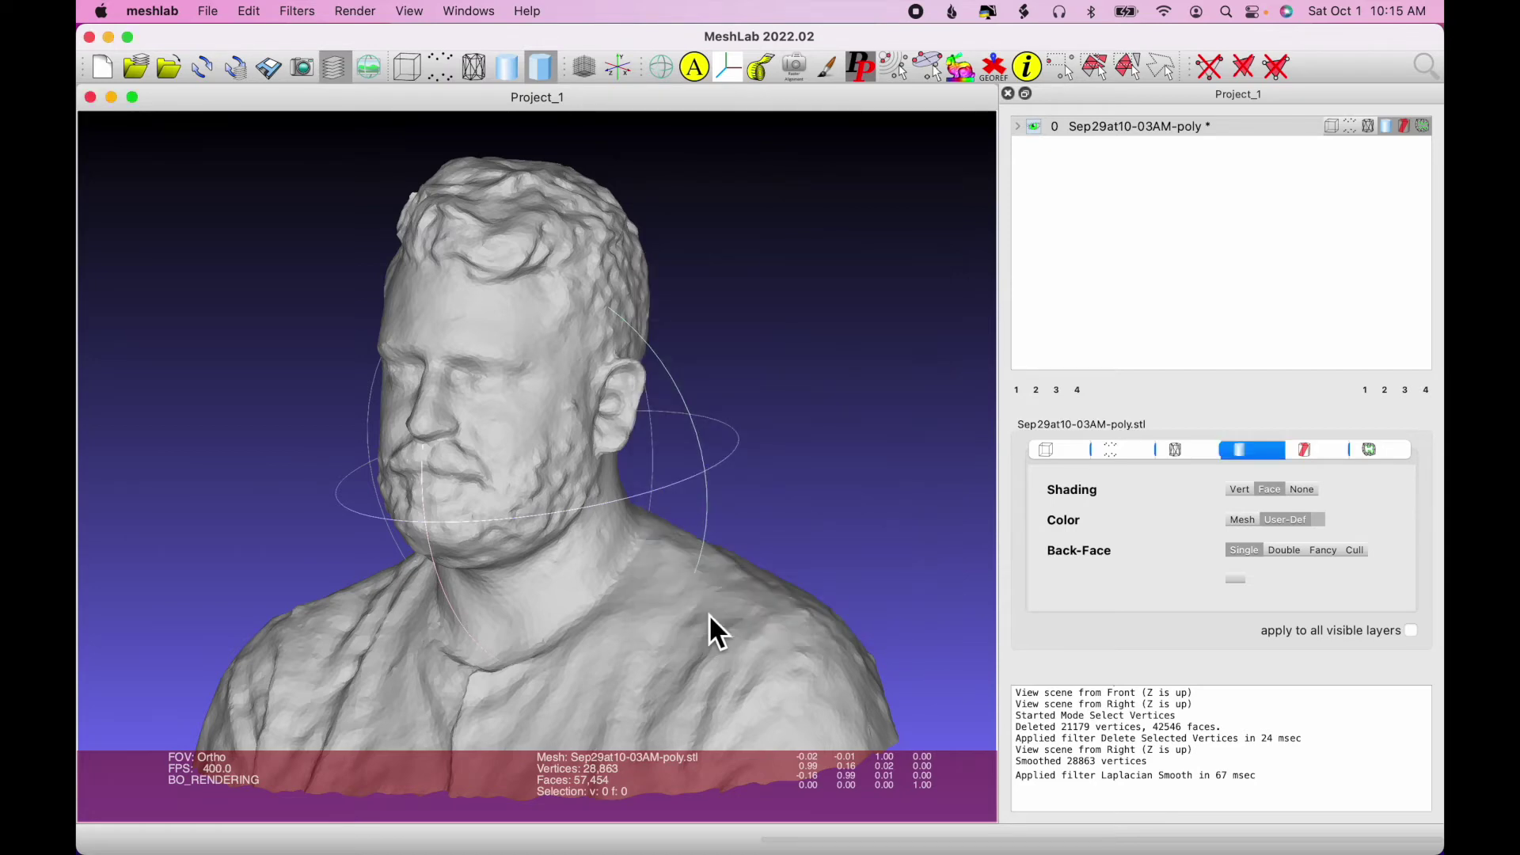
Step: Examine the smoothed bust as a whole and up close around the face, ear and beard
scroll(752, 486, "up", 3)
scroll(752, 486, "down", 5)
scroll(752, 487, "down", 1)
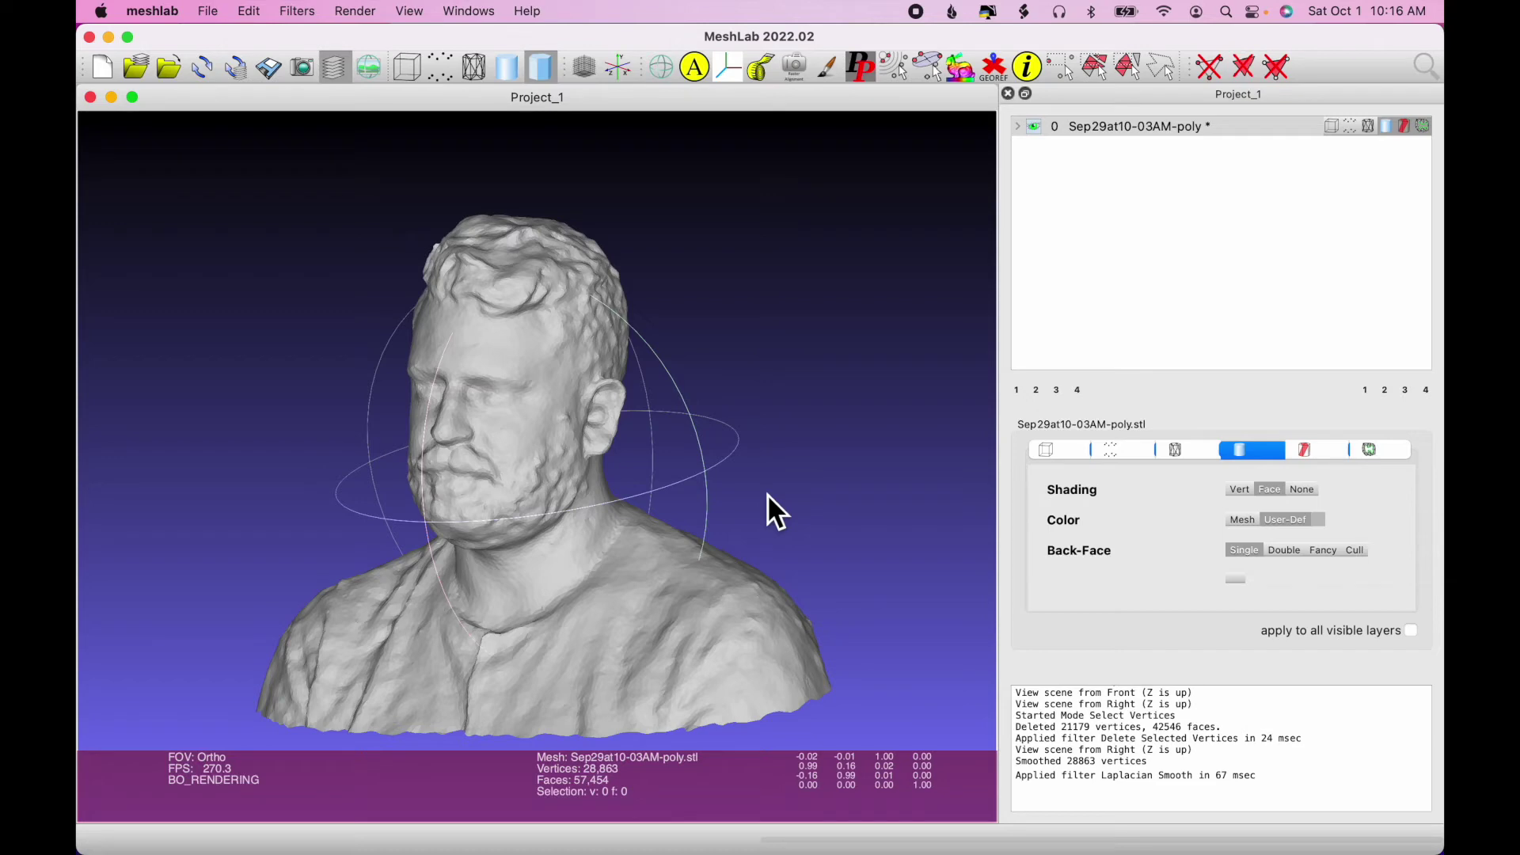
scroll(767, 493, "down", 2)
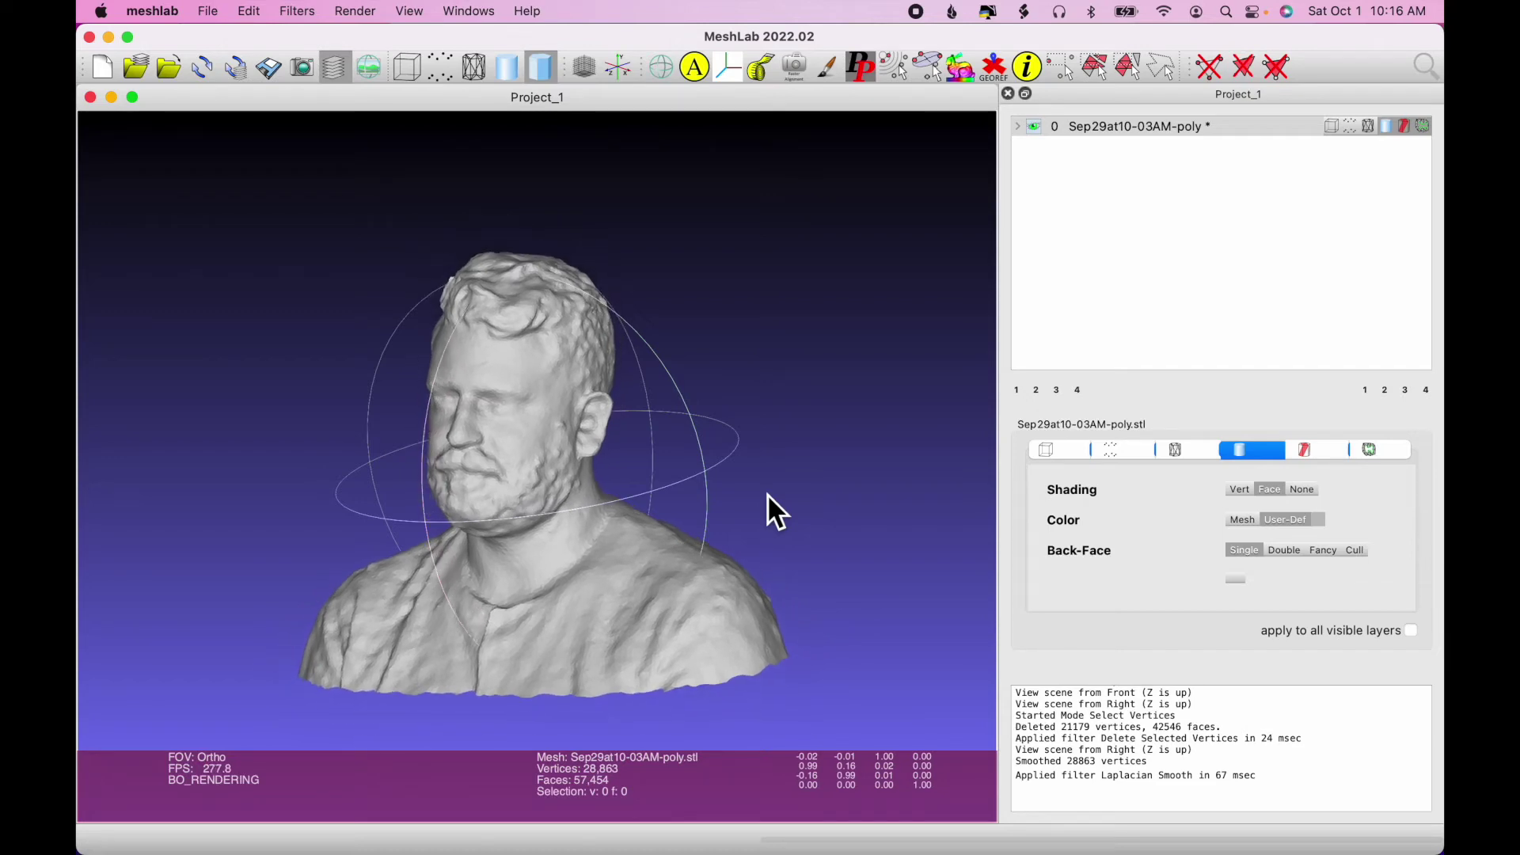
scroll(767, 493, "up", 5)
scroll(767, 493, "up", 6)
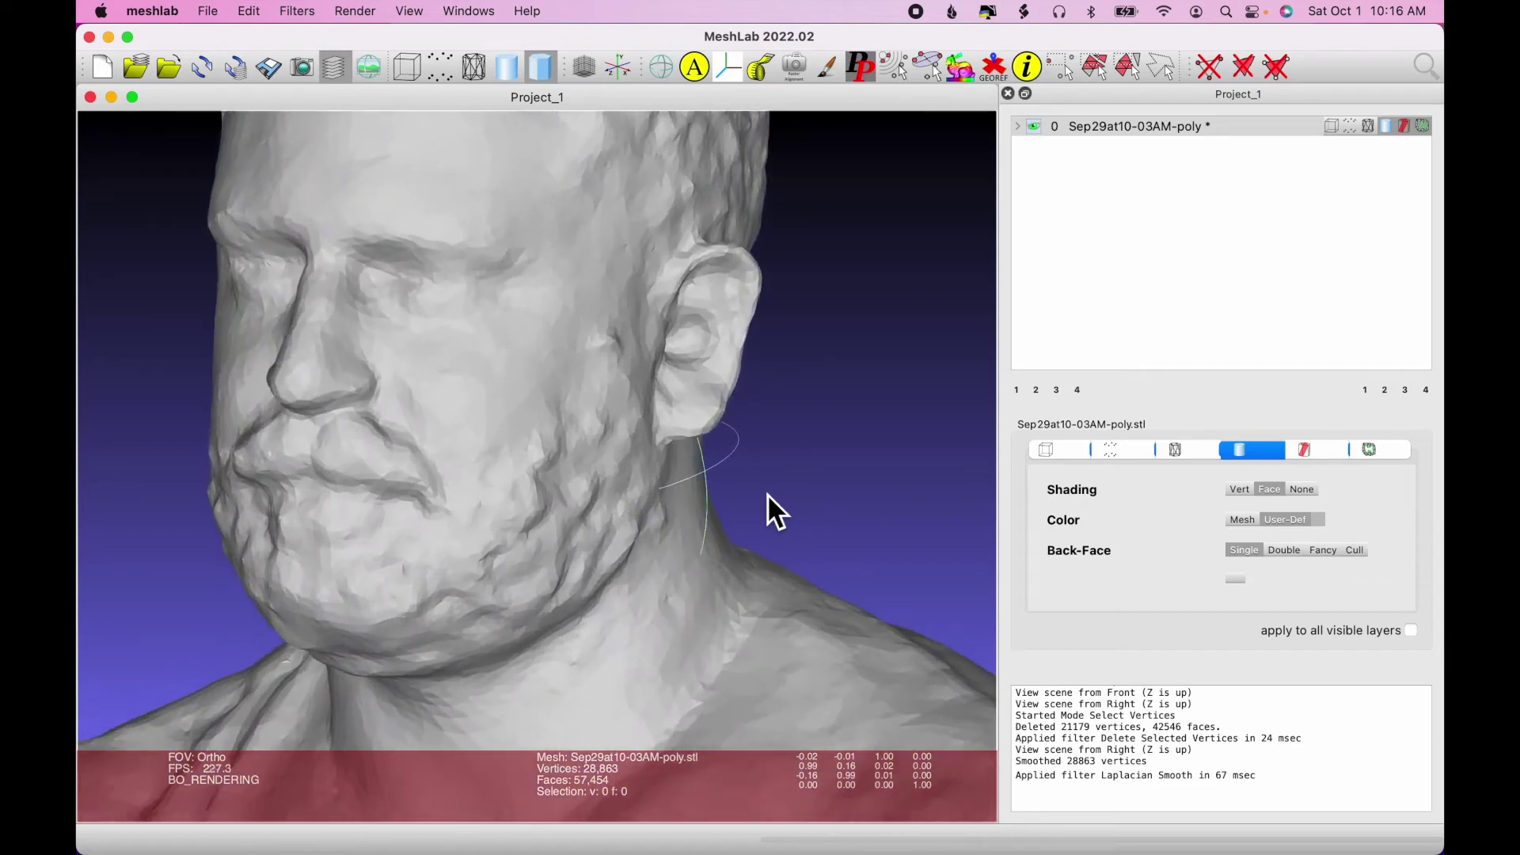
scroll(802, 459, "down", 8)
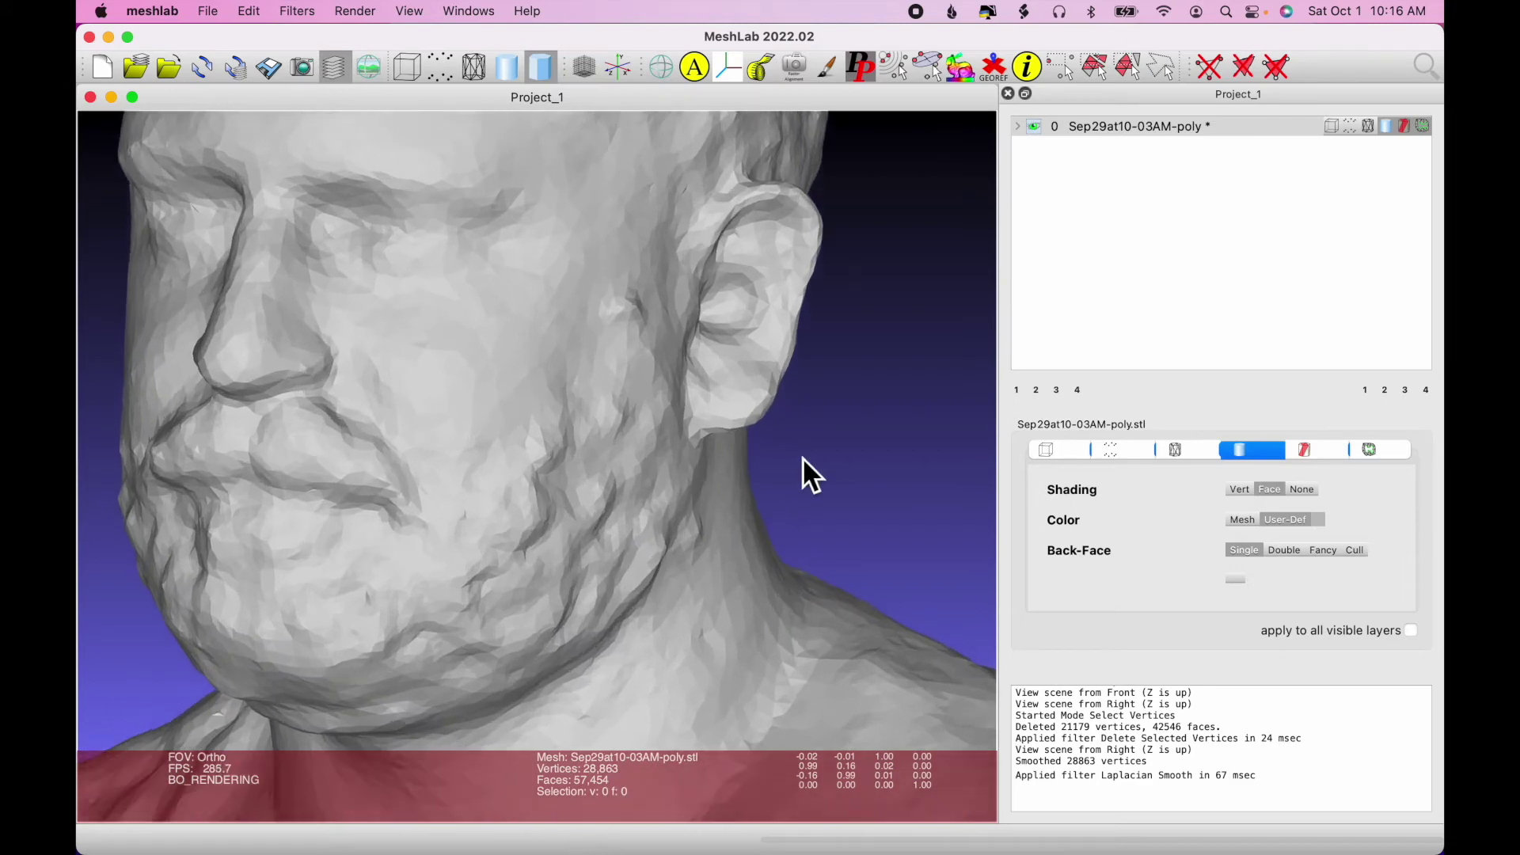
scroll(802, 457, "down", 2)
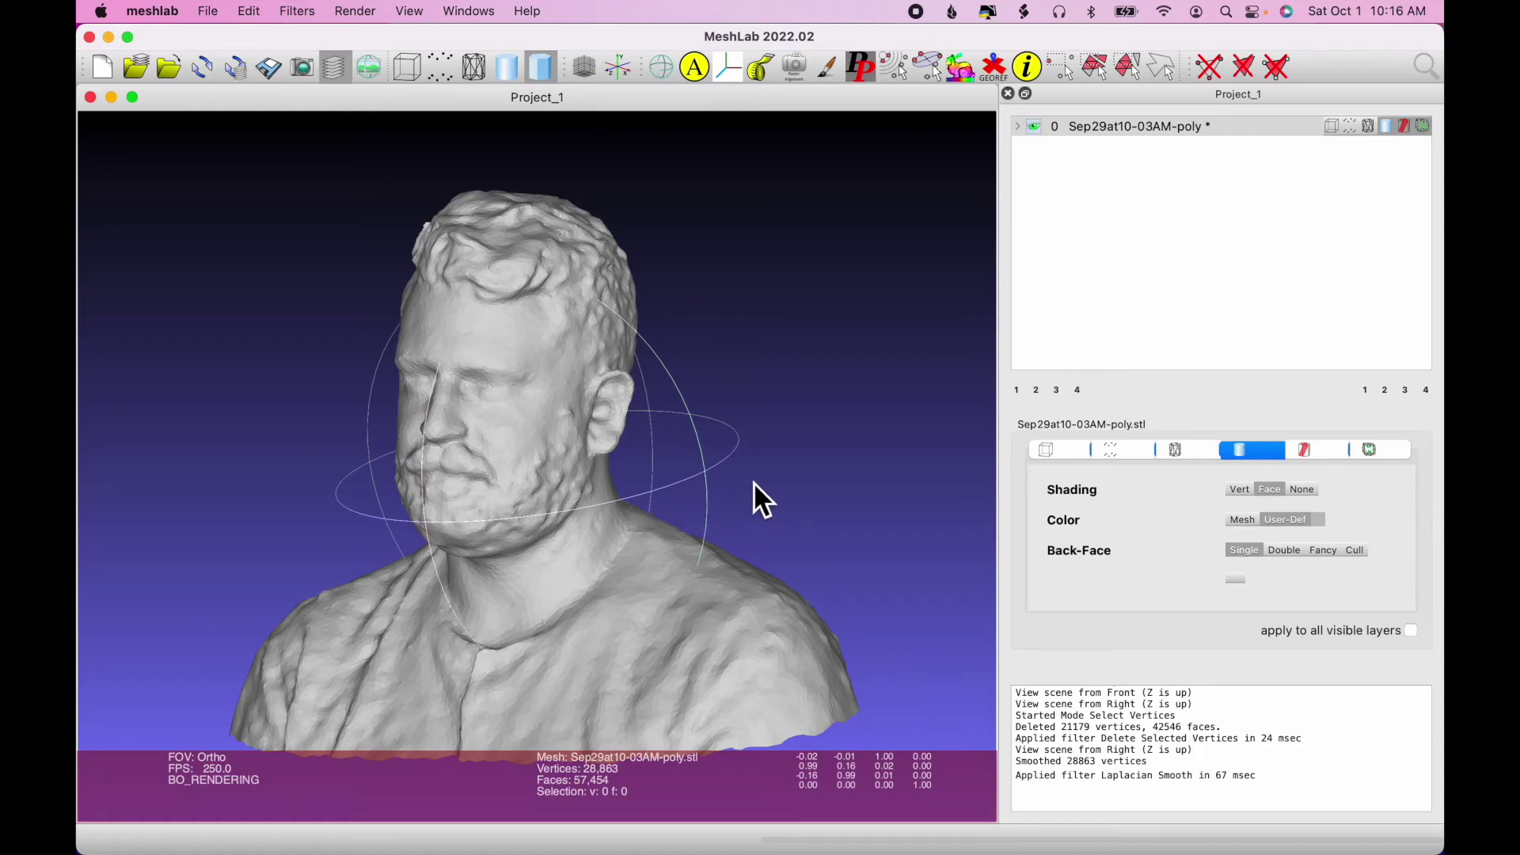
left_click_drag(753, 481, 695, 644)
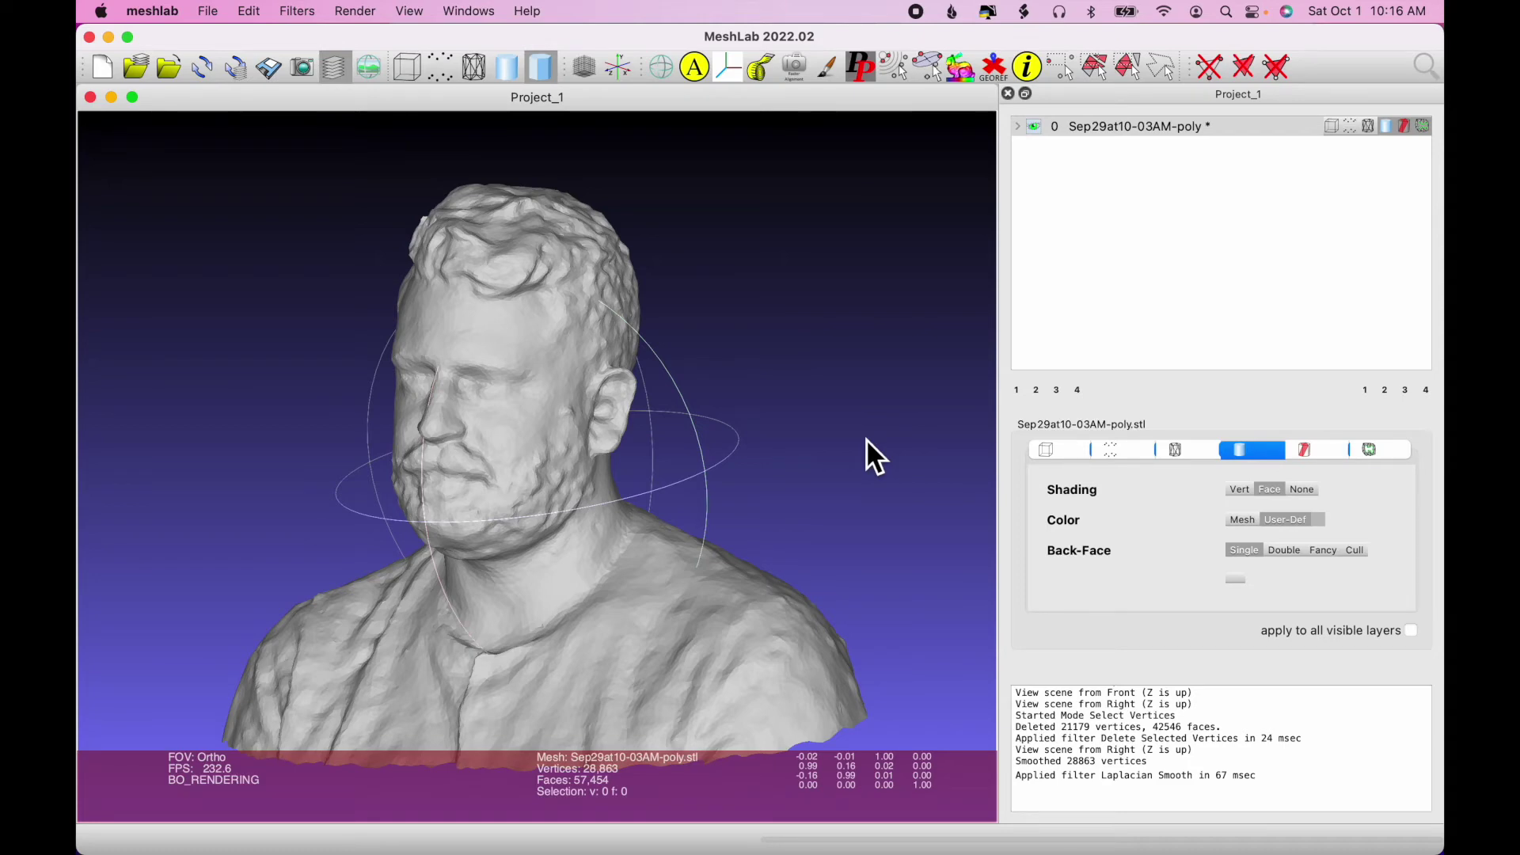
Step: Switch to Finder to check the original Sep29at10-03AM-poly.stl file's size, and return to MeshLab
key("super+Tab")
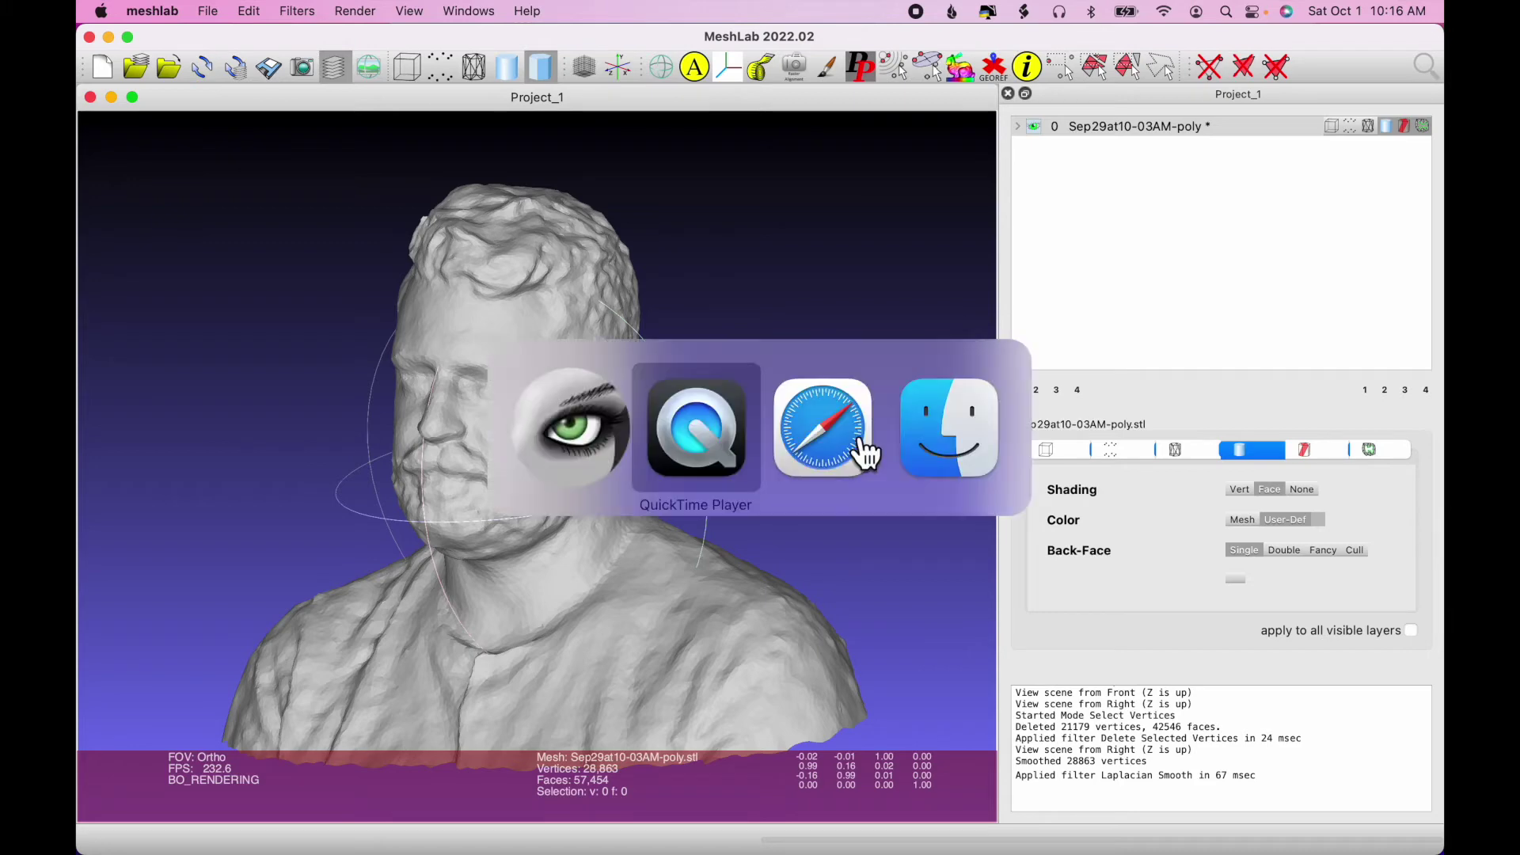
key("super+Tab")
key("super+Tab")
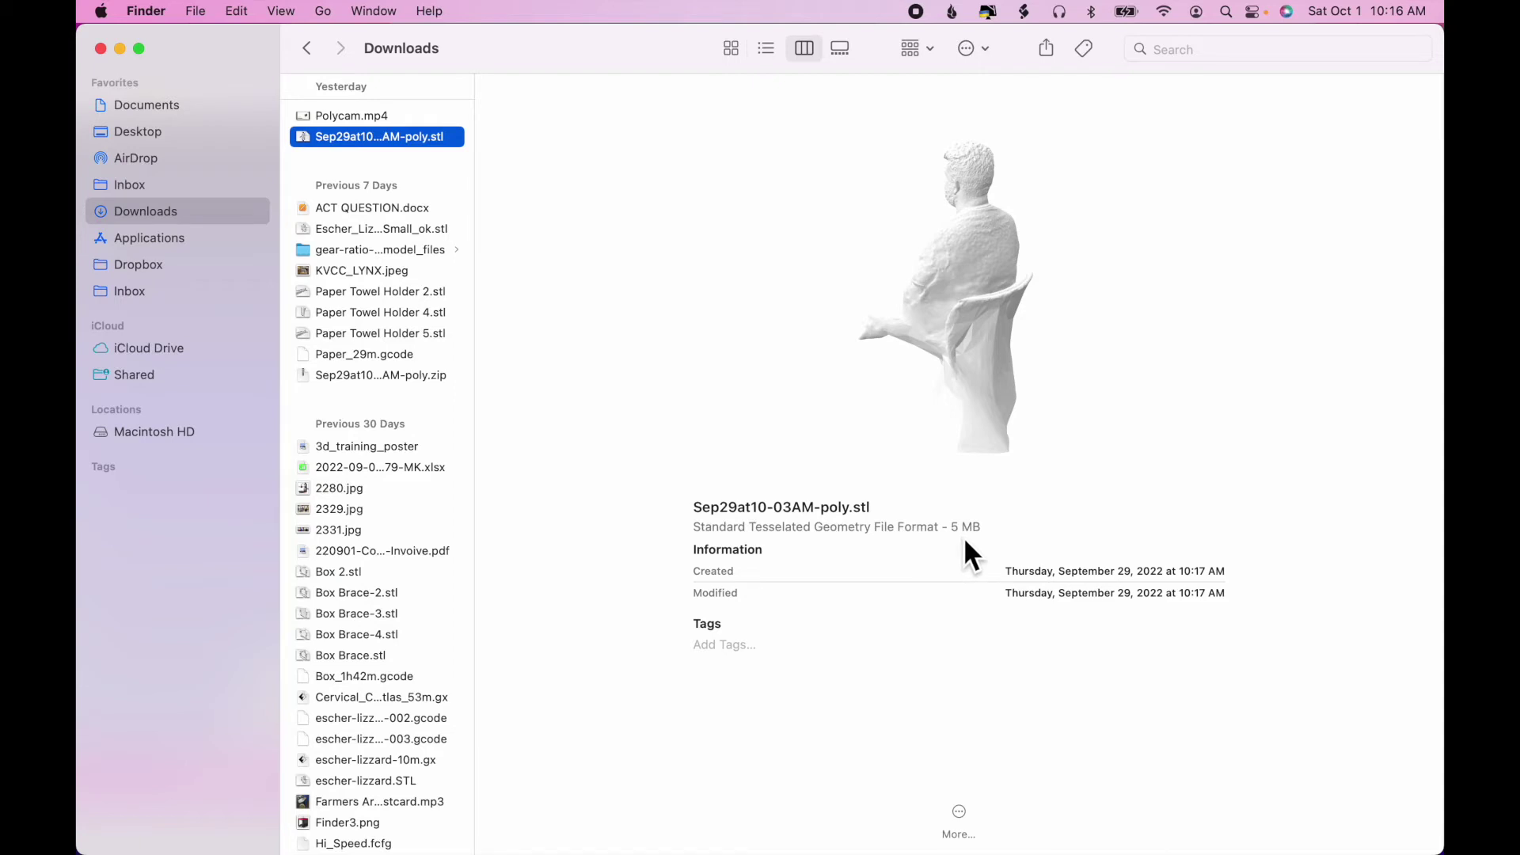
key("super+Tab")
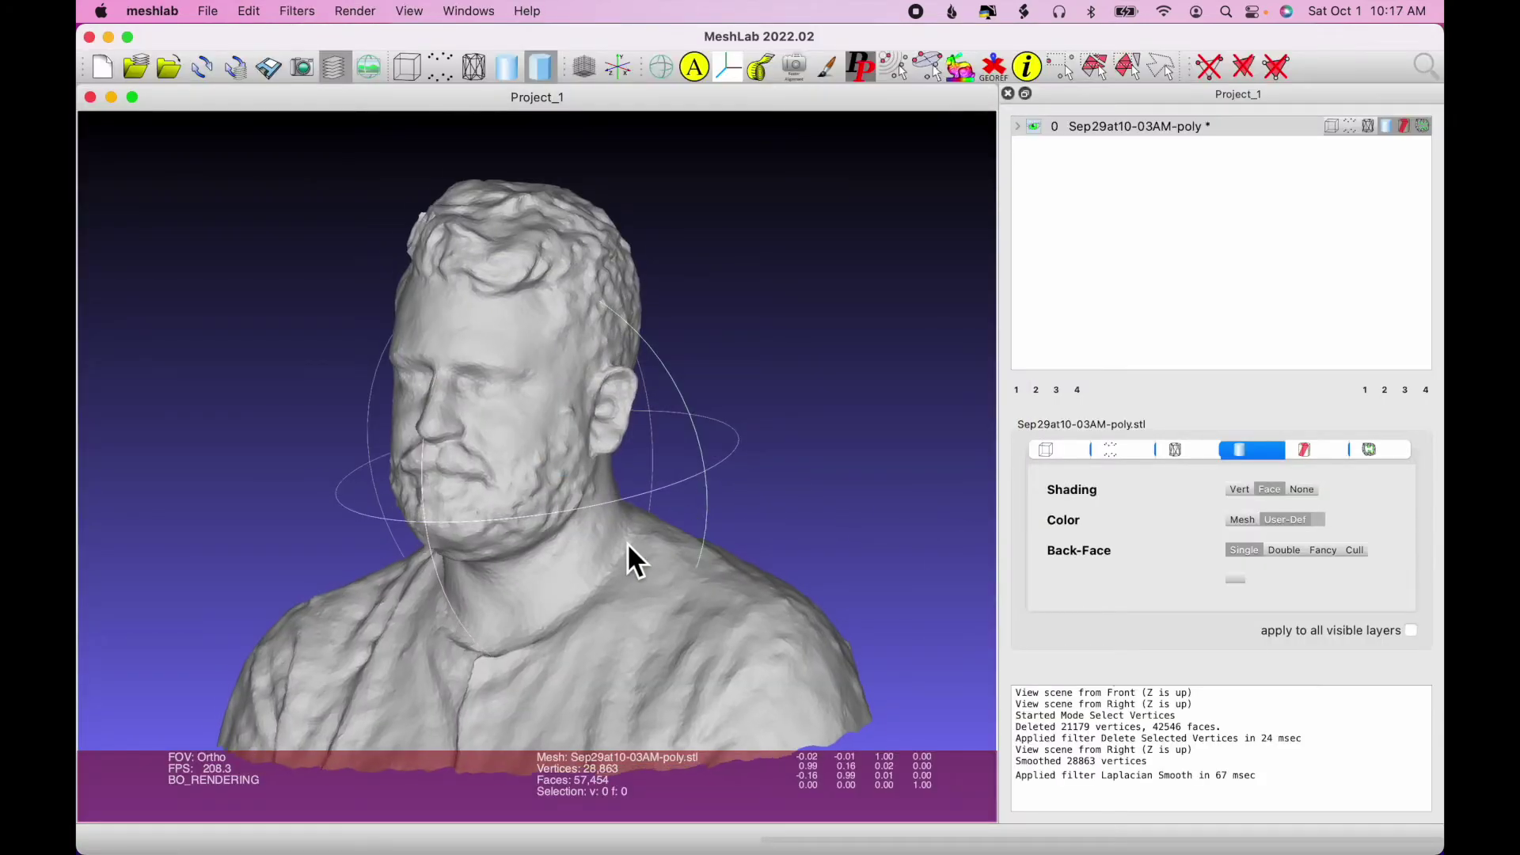
Step: Show the wireframe over the bust, examine the triangle density on the face, ear and beard, and hide the wireframe again
scroll(629, 546, "up", 5)
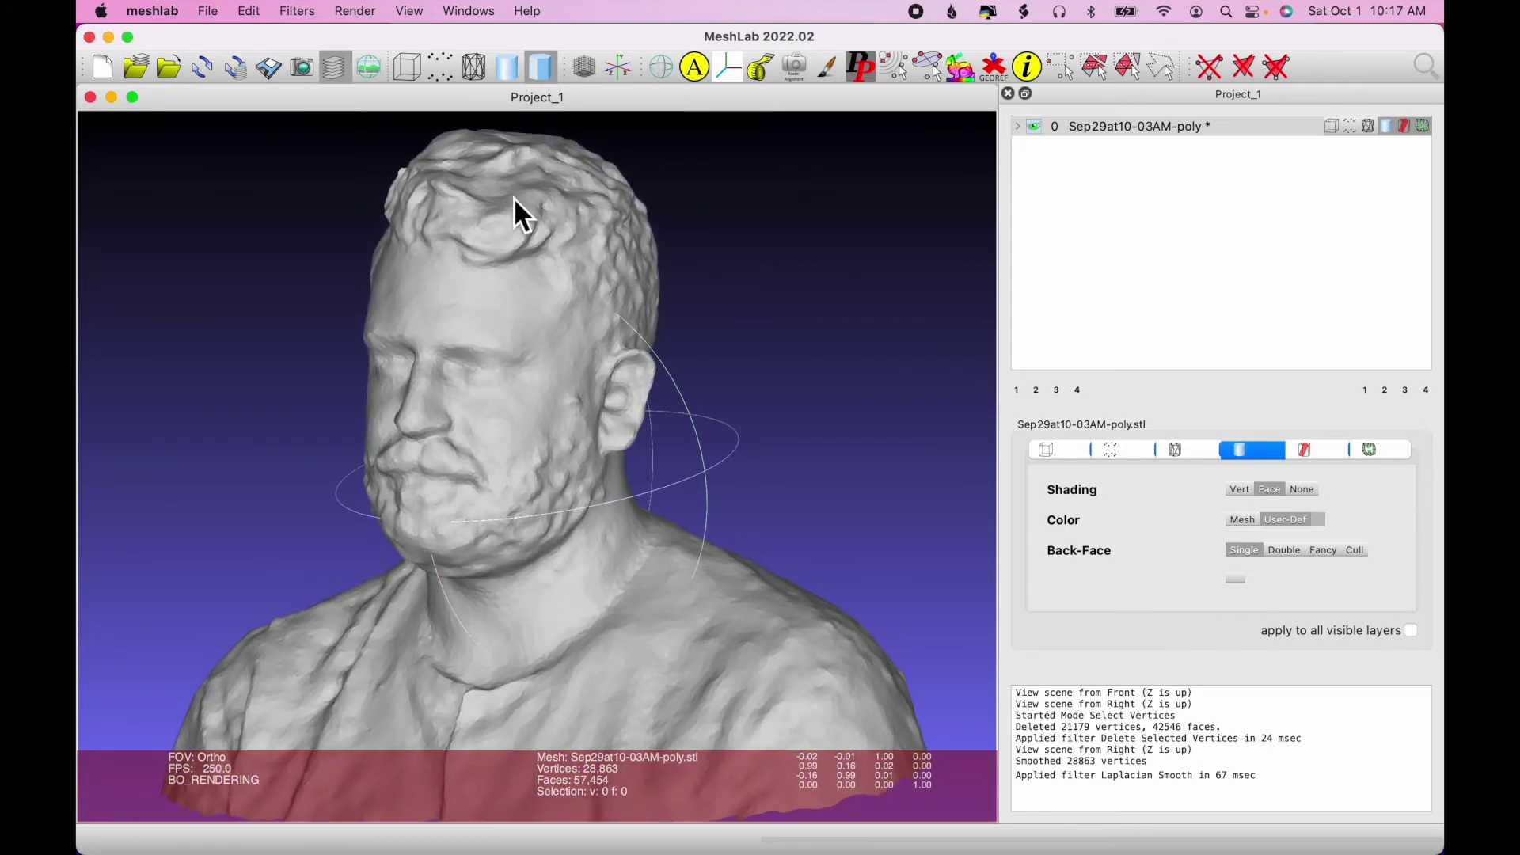
scroll(515, 199, "up", 5)
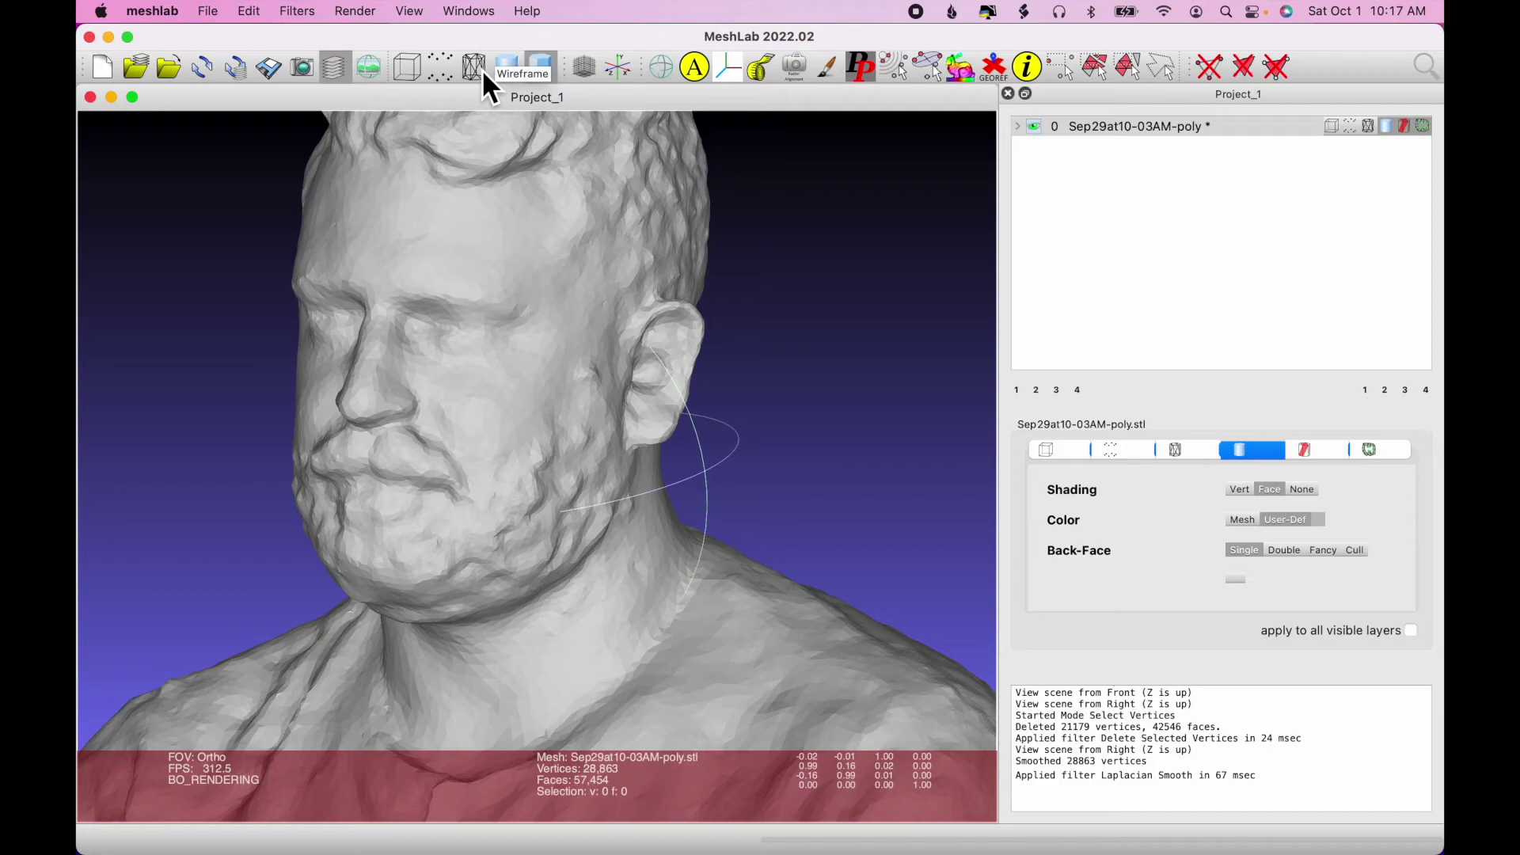
left_click(483, 71)
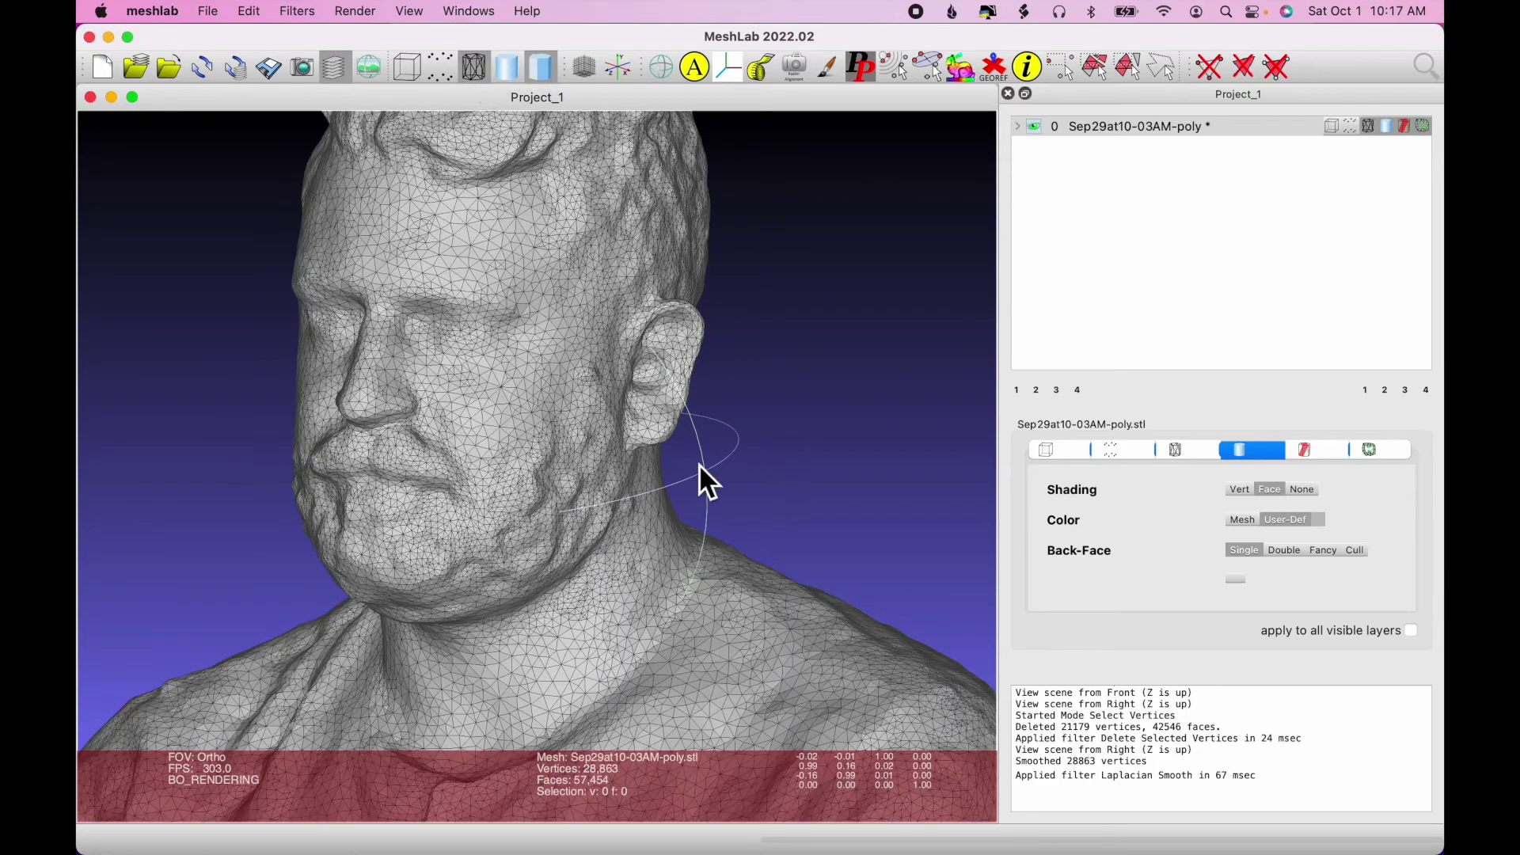
scroll(557, 403, "up", 5)
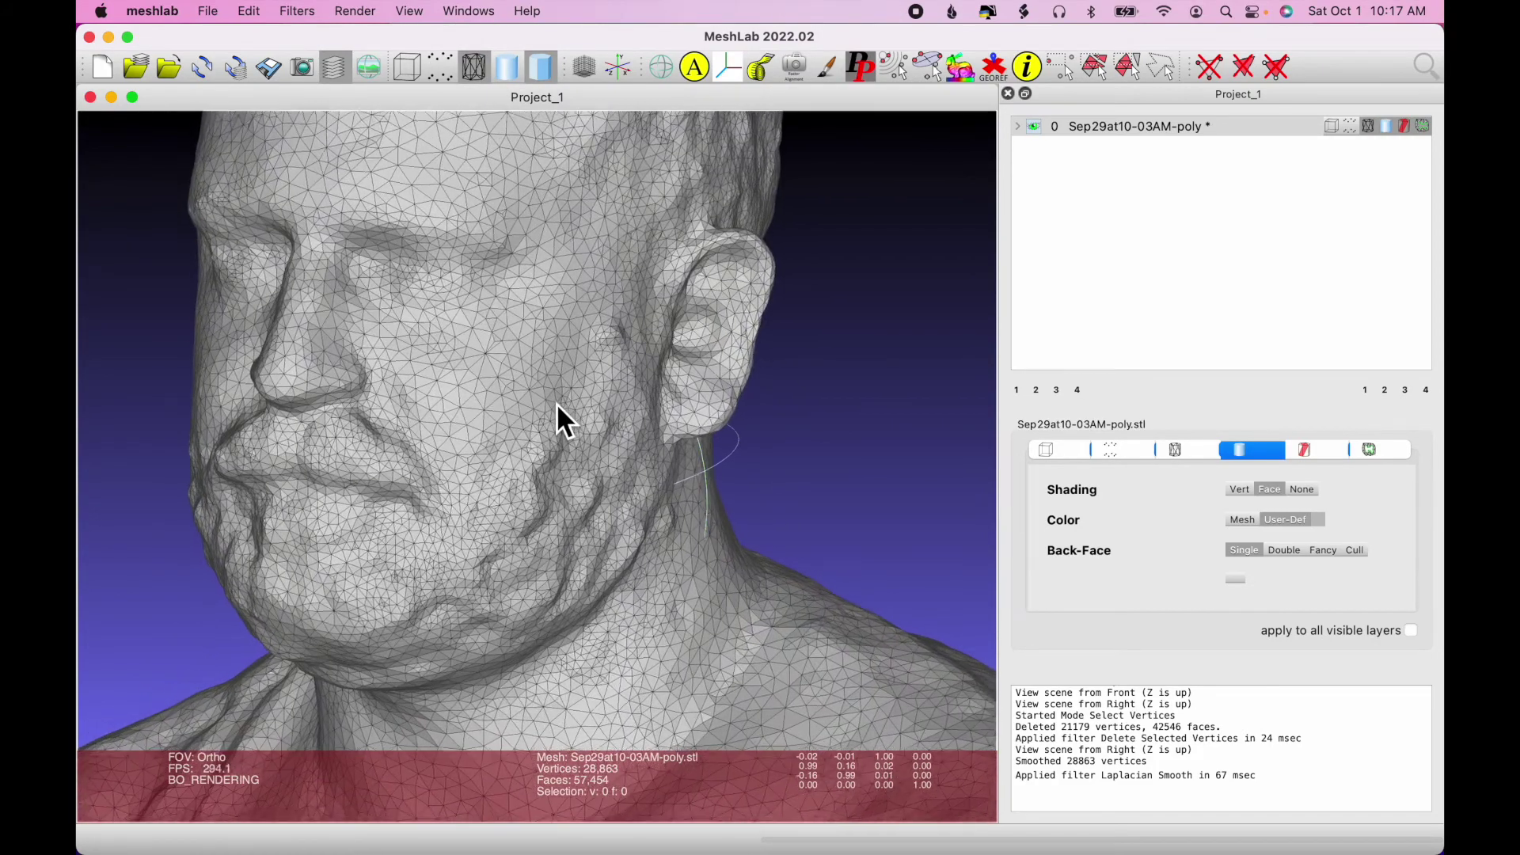
scroll(557, 402, "up", 2)
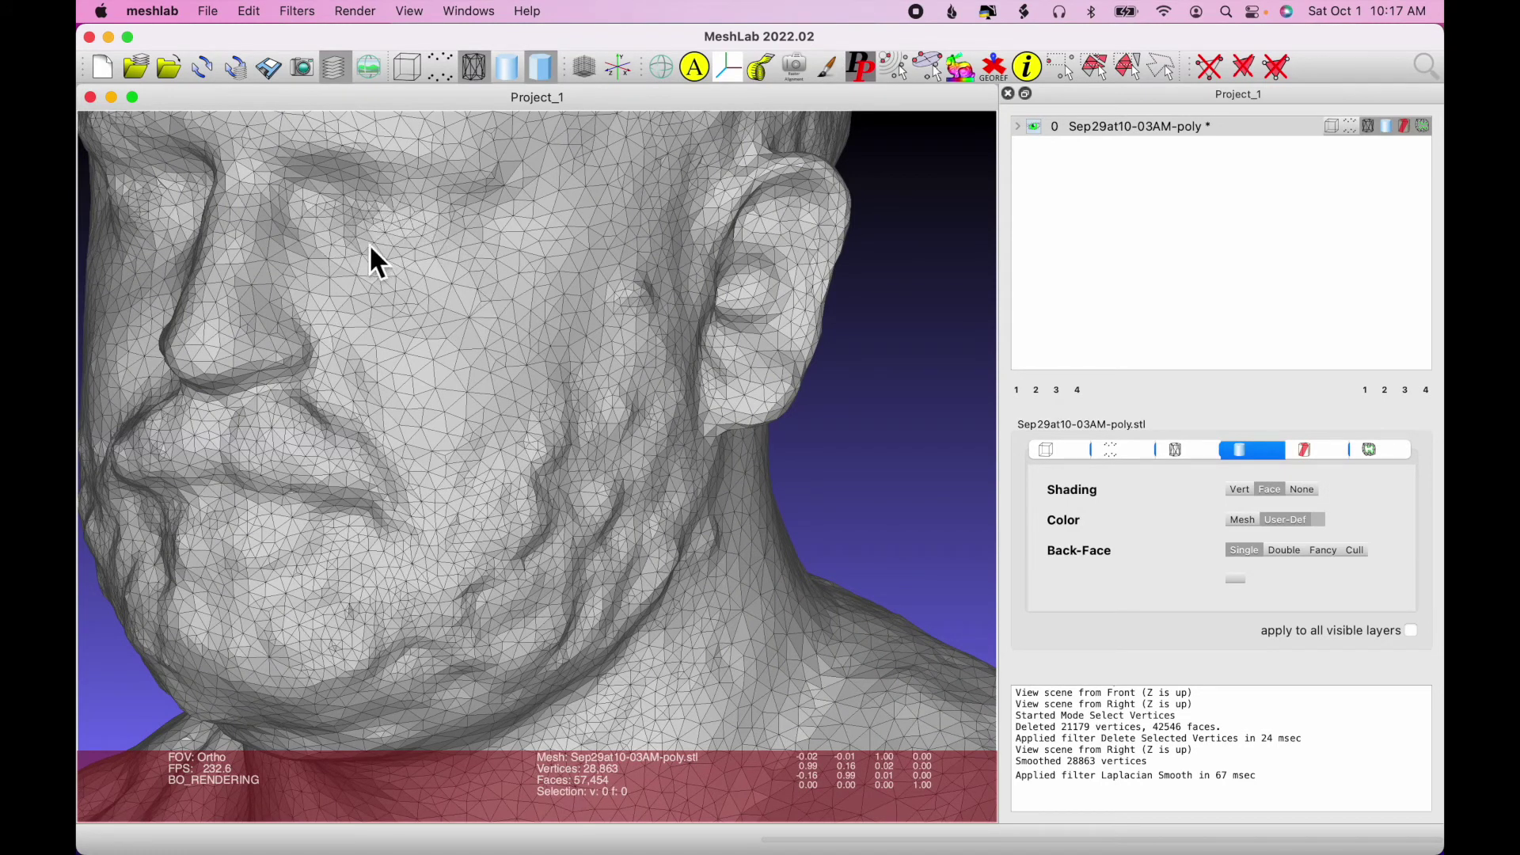
scroll(490, 408, "down", 8)
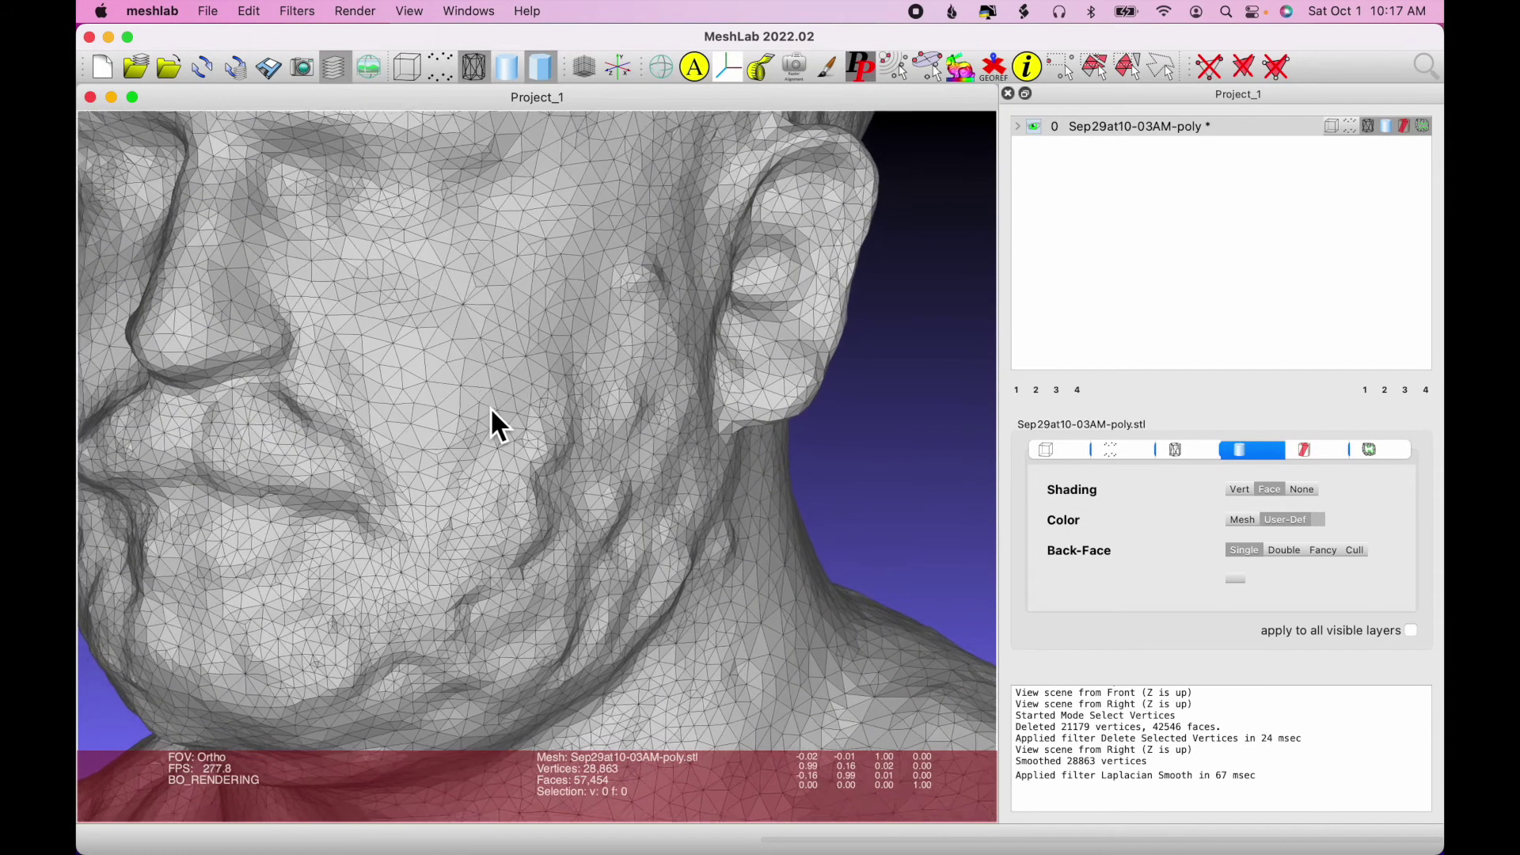
scroll(491, 408, "down", 4)
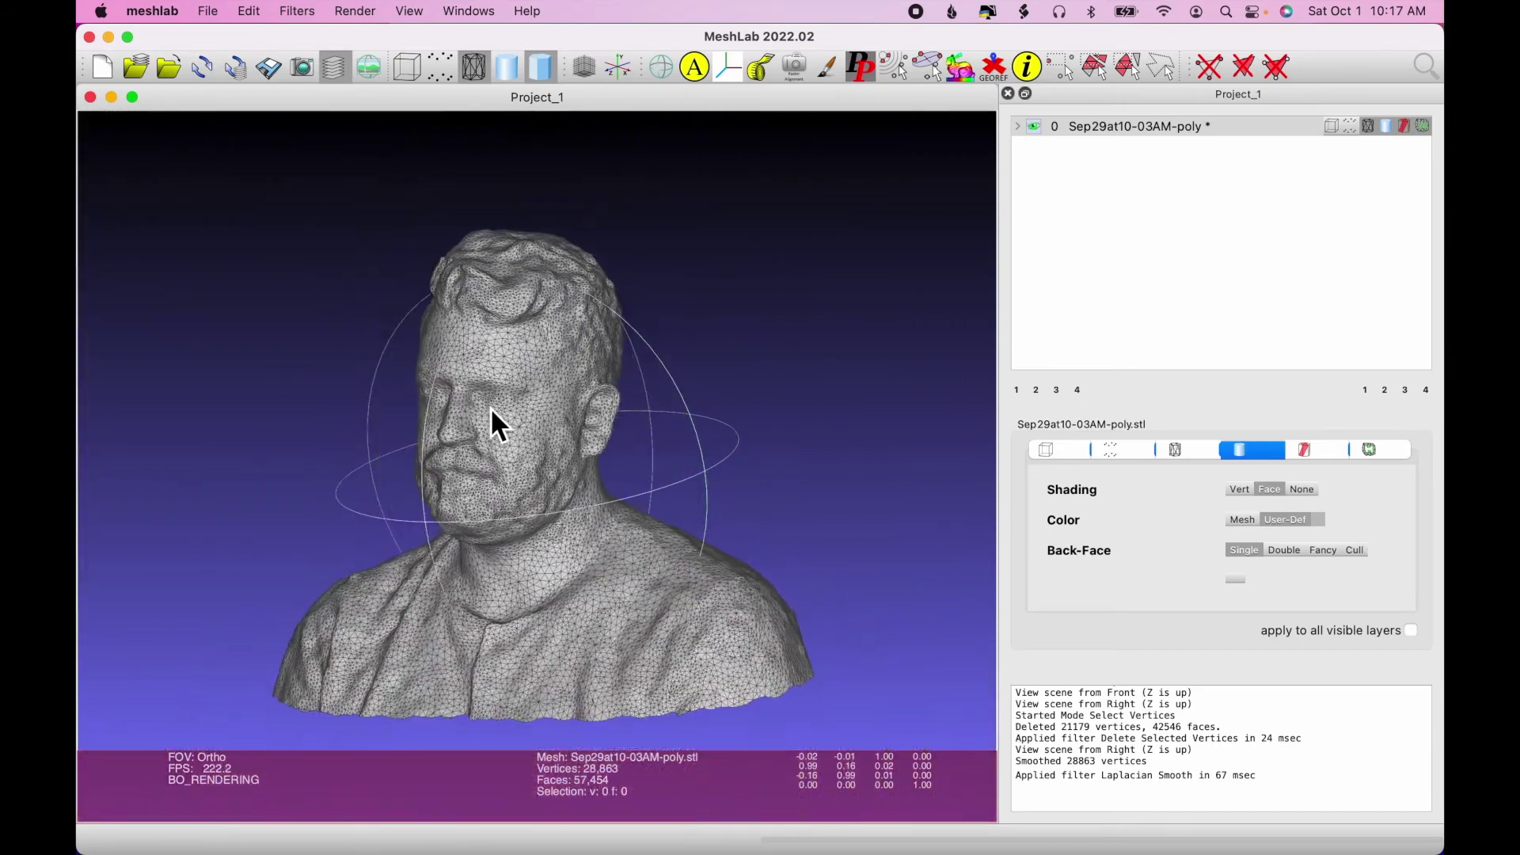
scroll(491, 408, "up", 3)
scroll(491, 409, "up", 2)
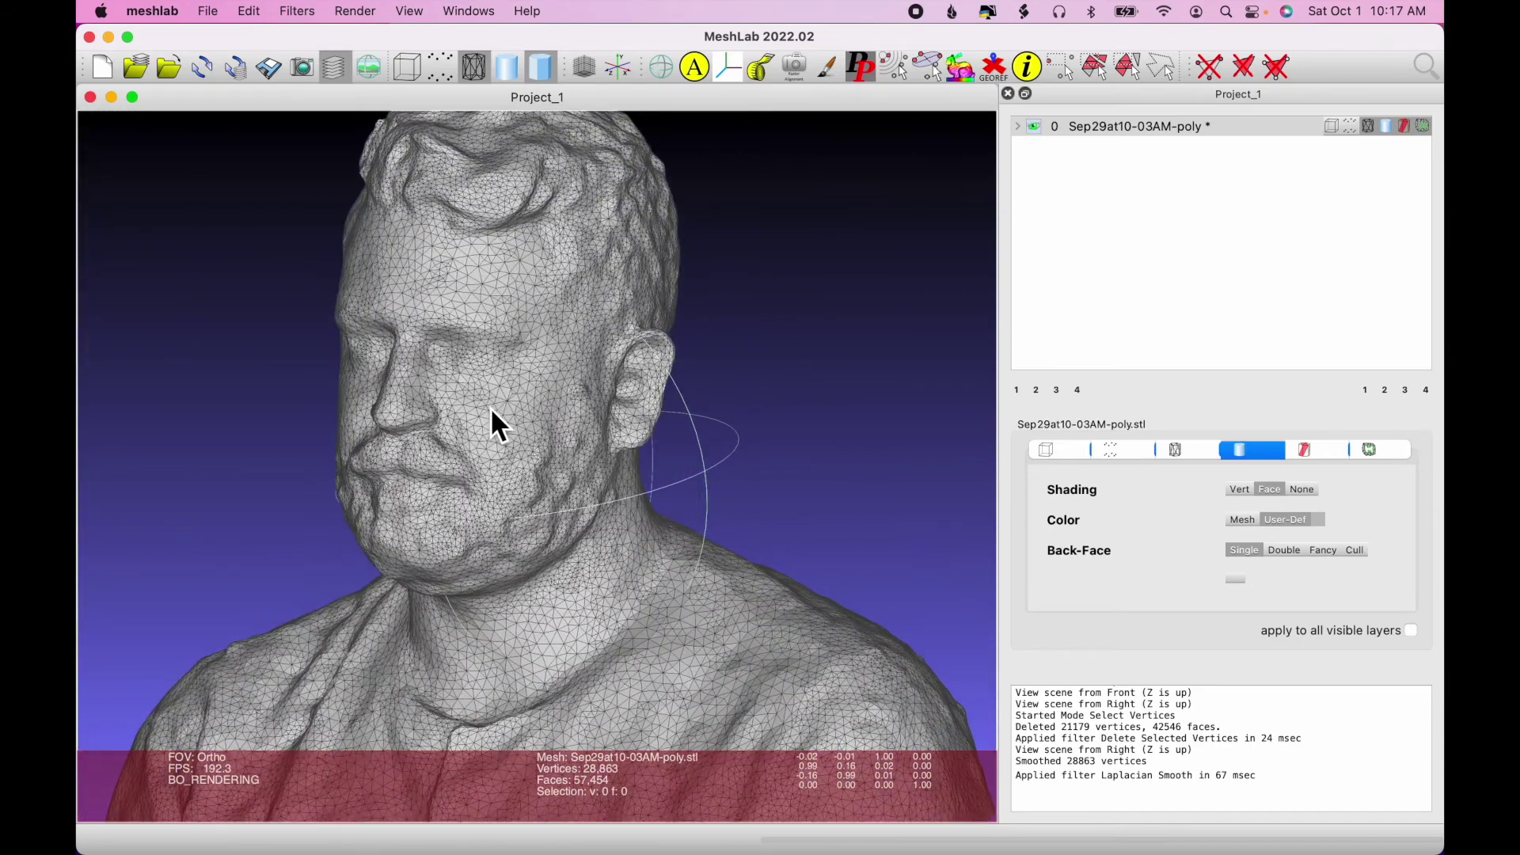
left_click_drag(565, 516, 522, 513)
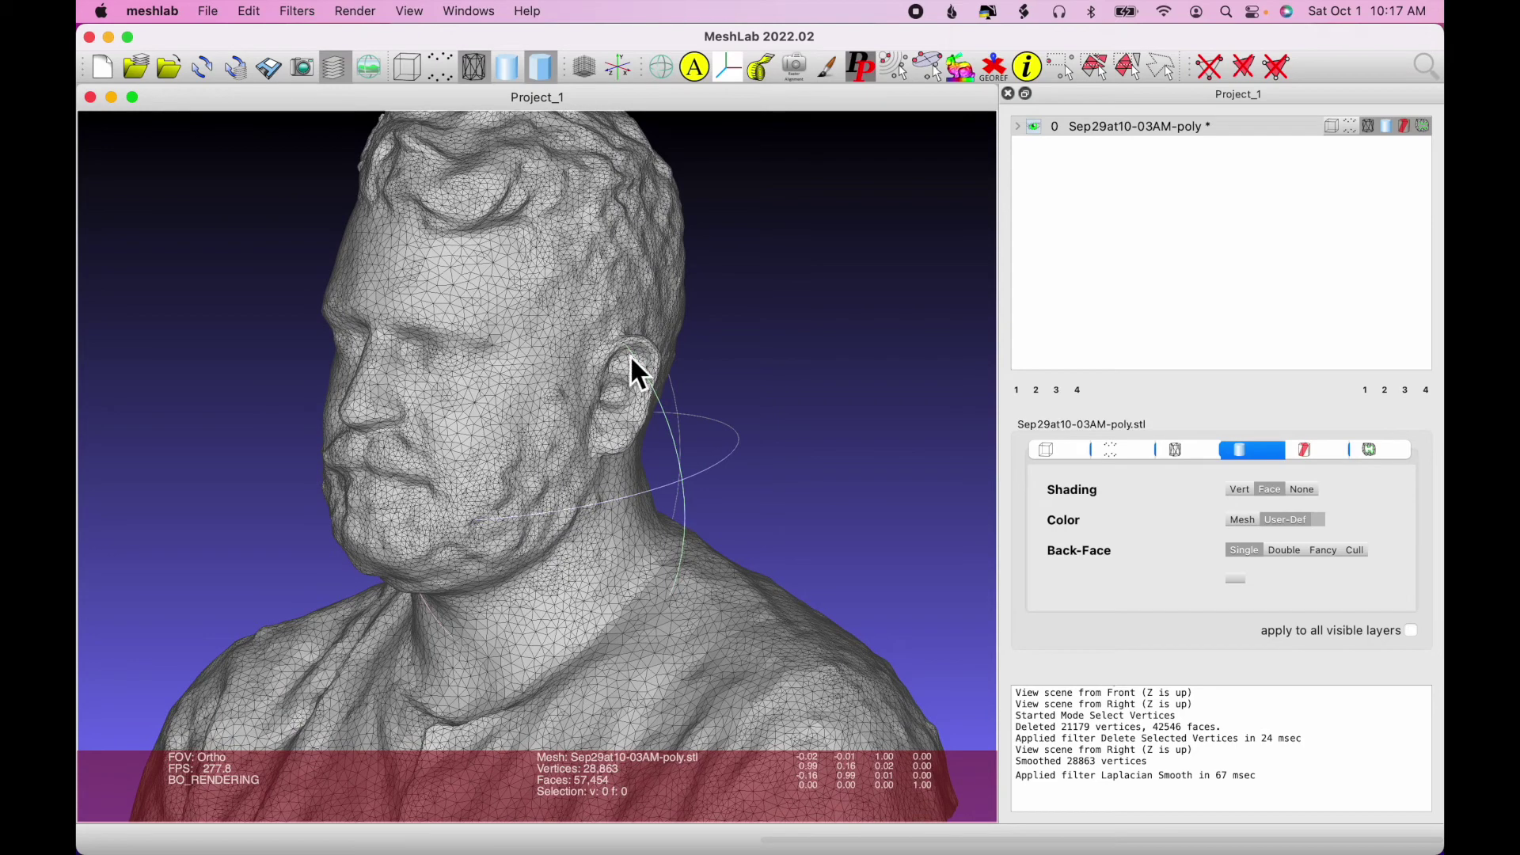
left_click(482, 62)
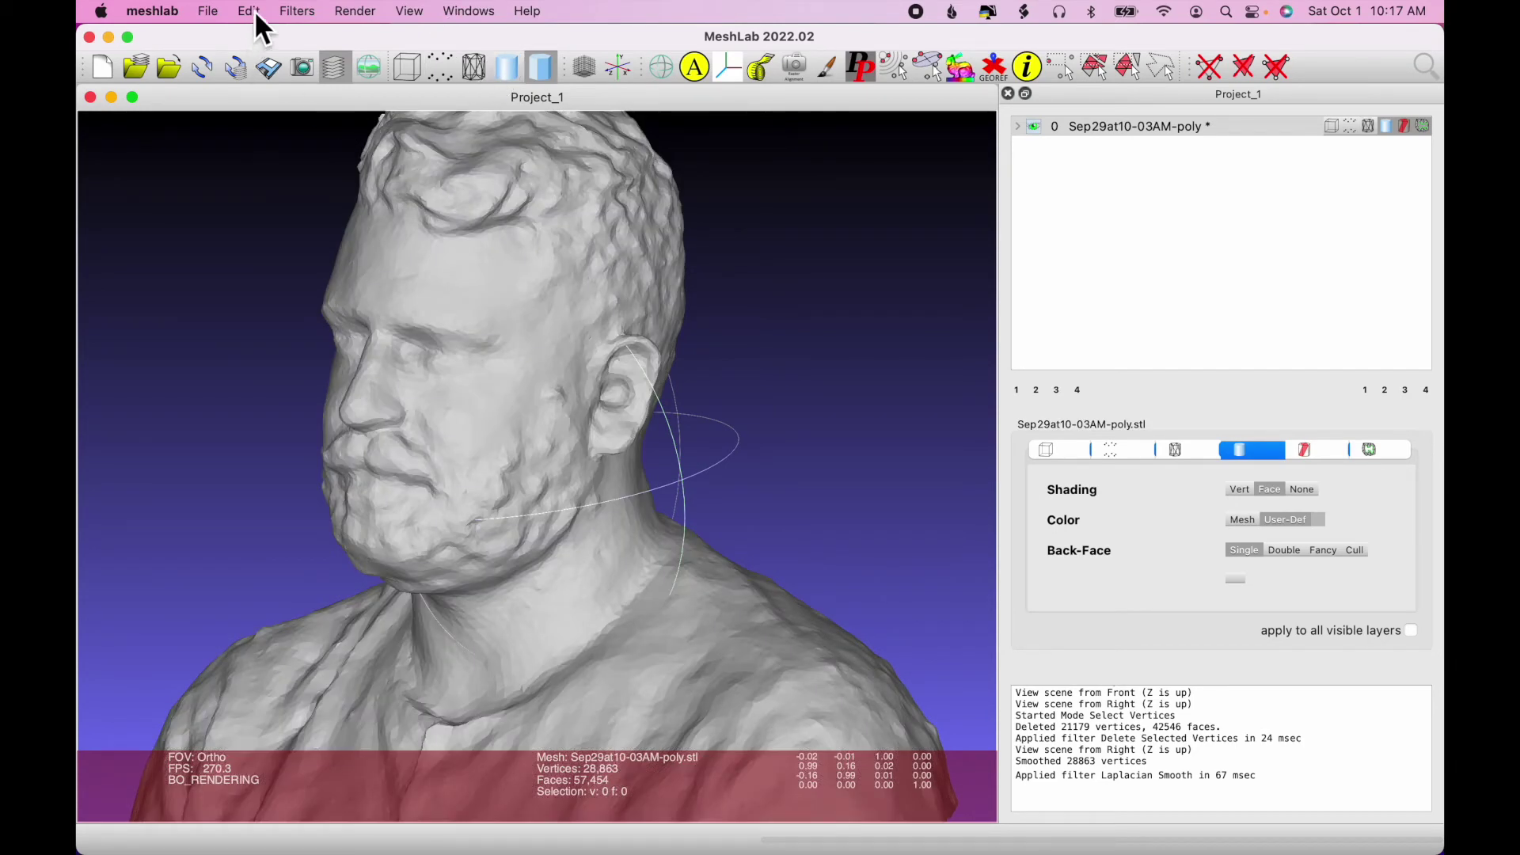
Step: Export the bust as an STL file to the Downloads folder, named with the person's first name, keeping the default saving options
left_click(217, 14)
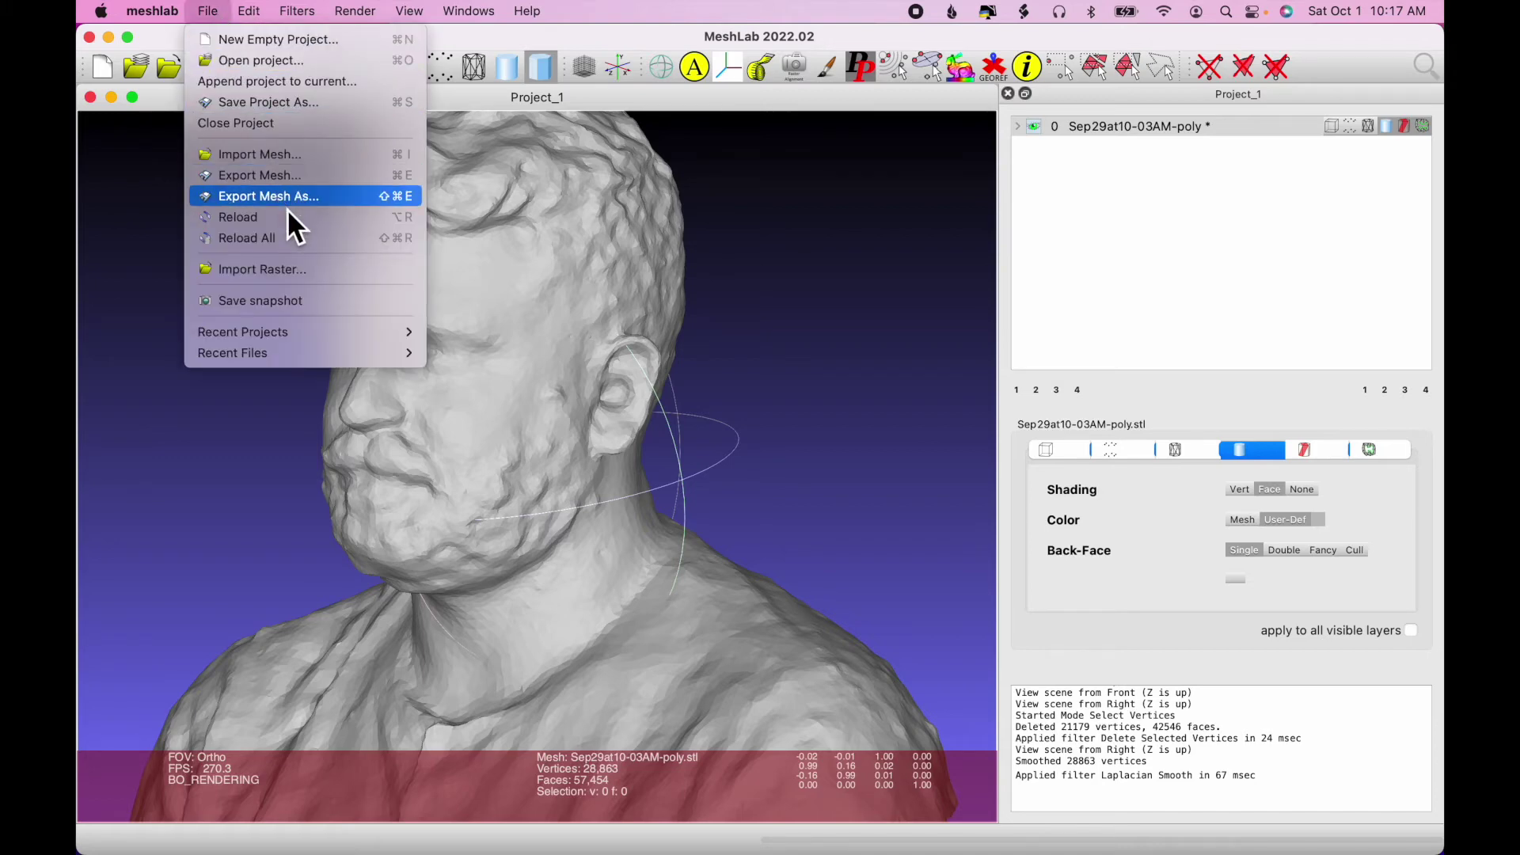
left_click(349, 199)
type("Joe")
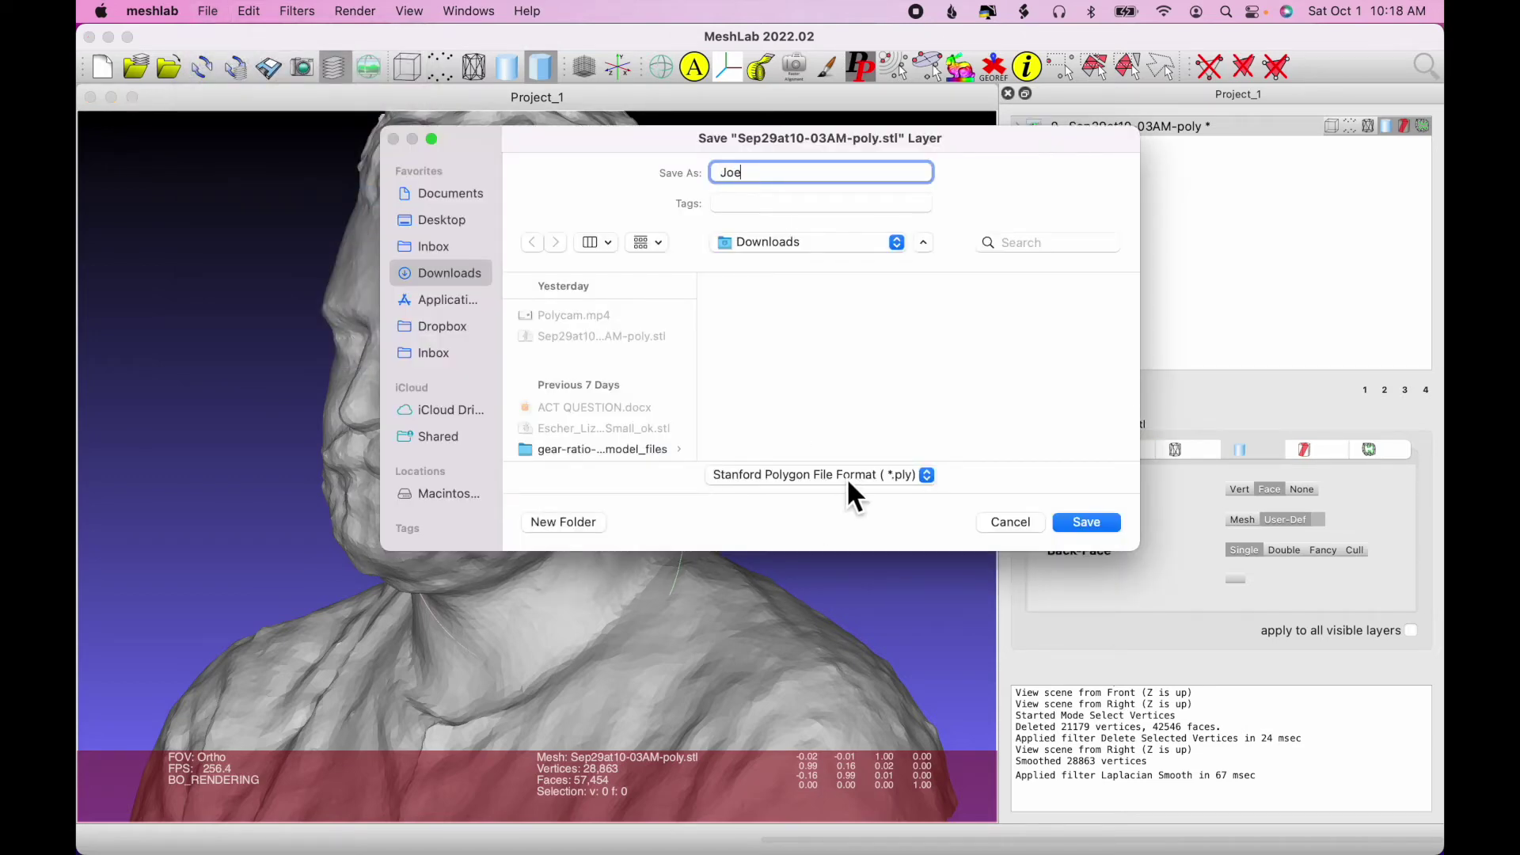
left_click(928, 475)
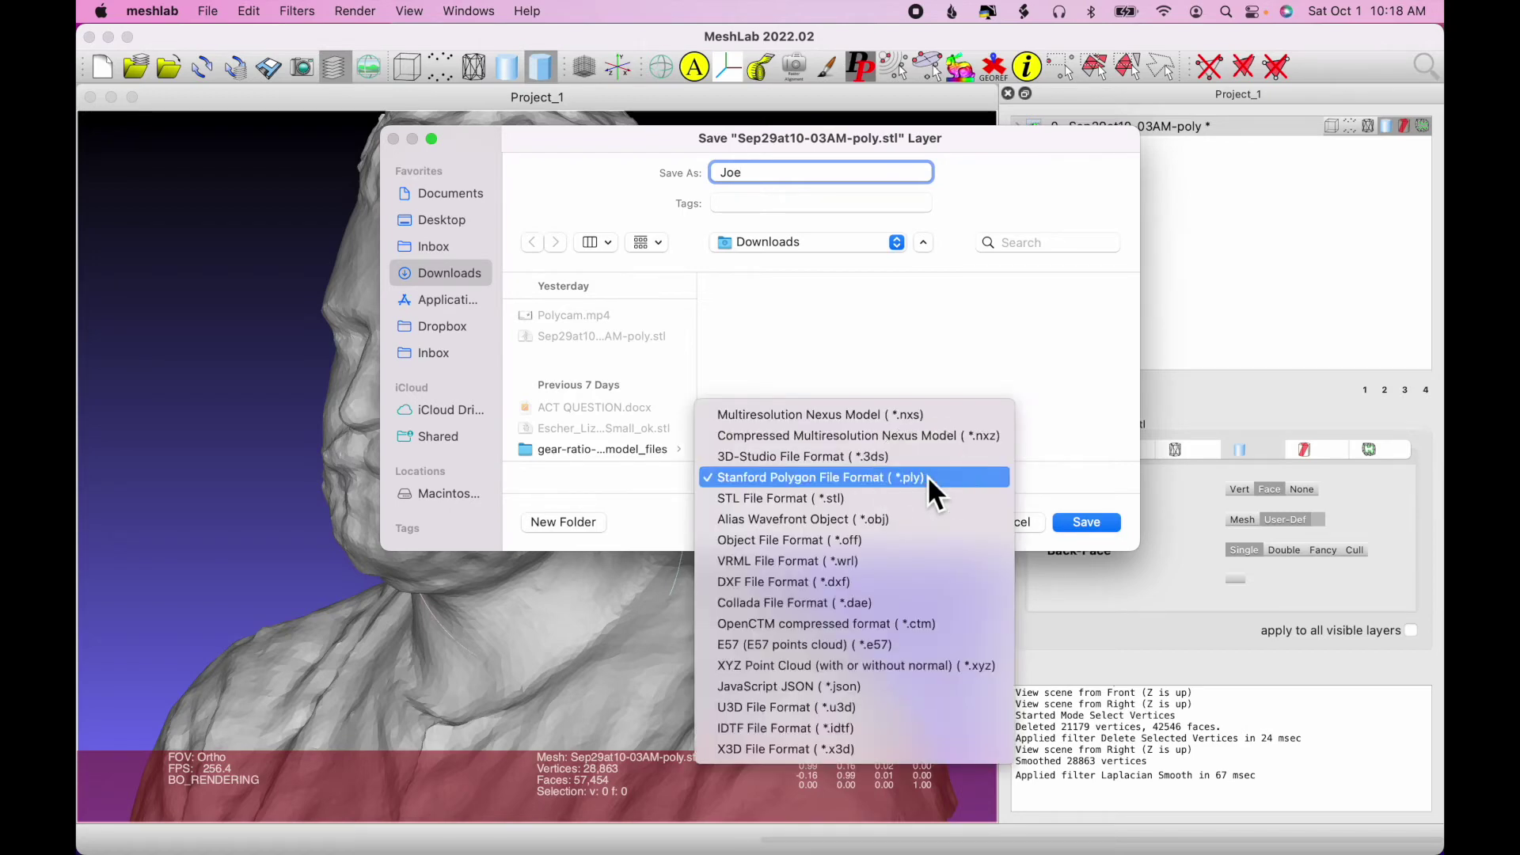
left_click(866, 505)
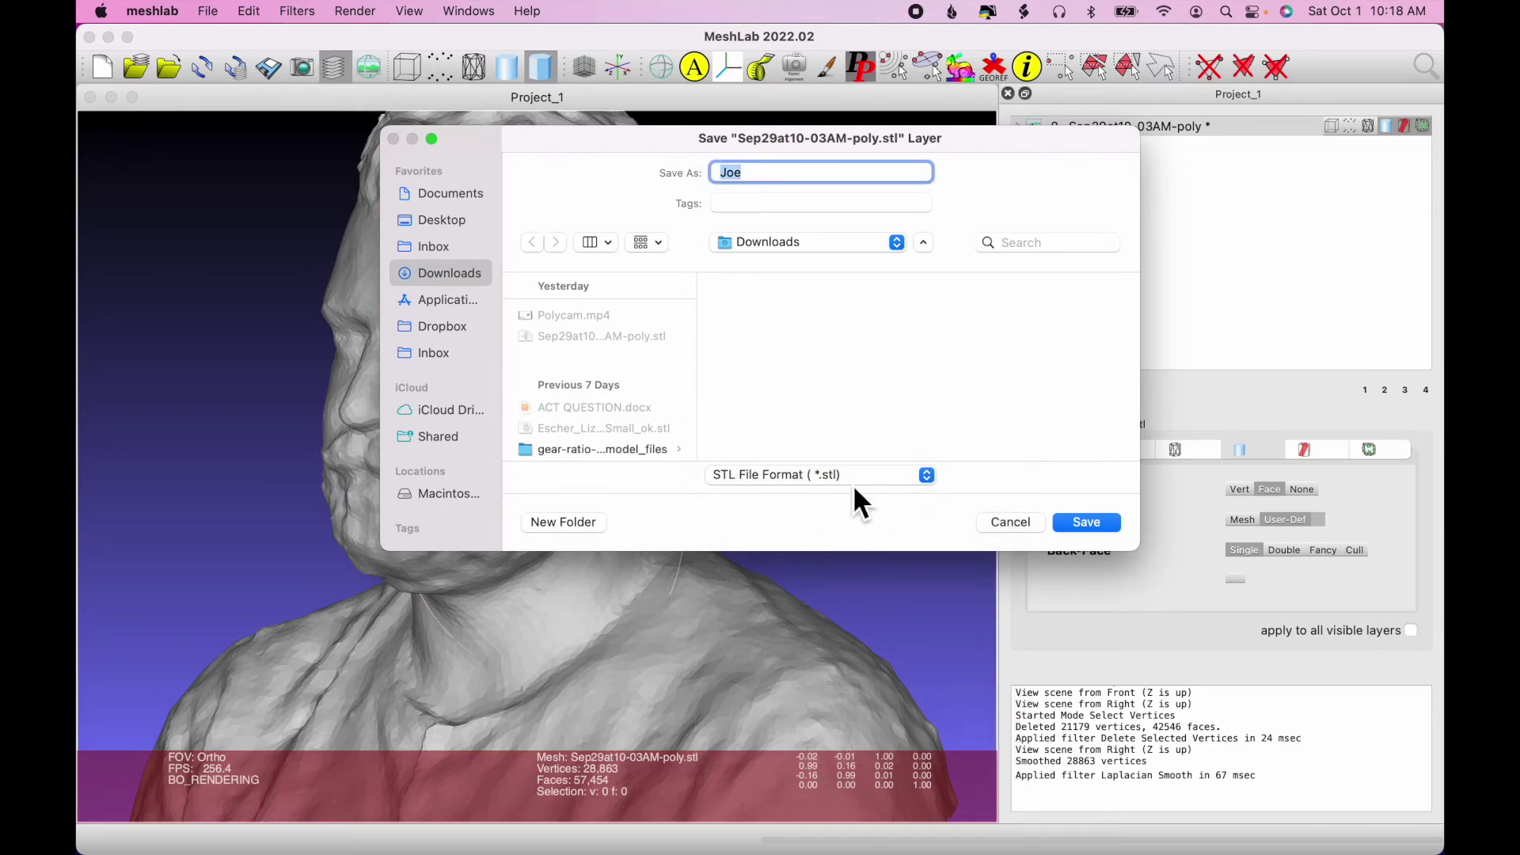
left_click(1089, 525)
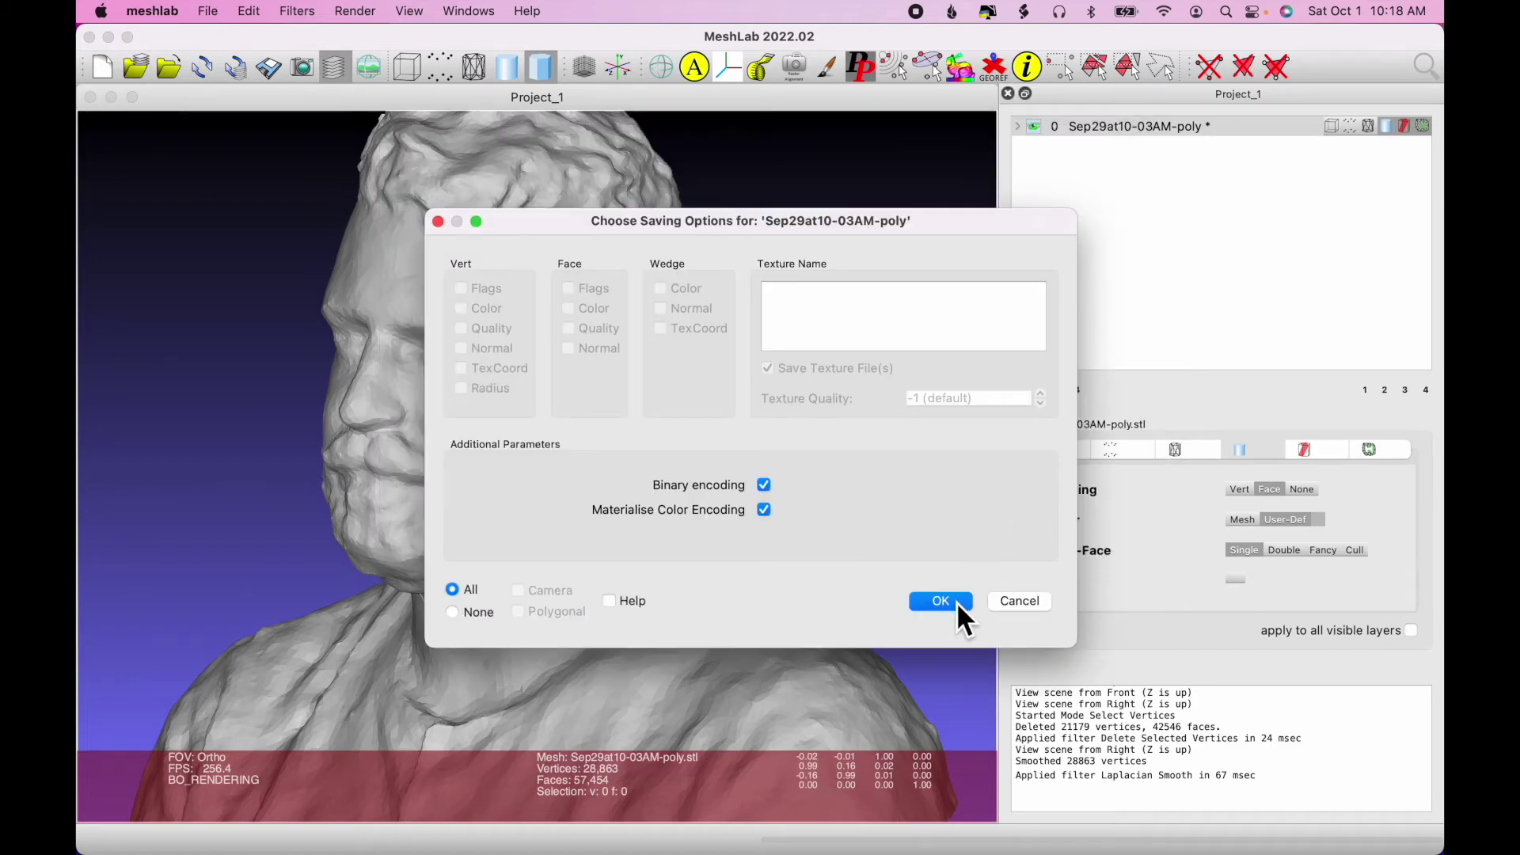
left_click(957, 603)
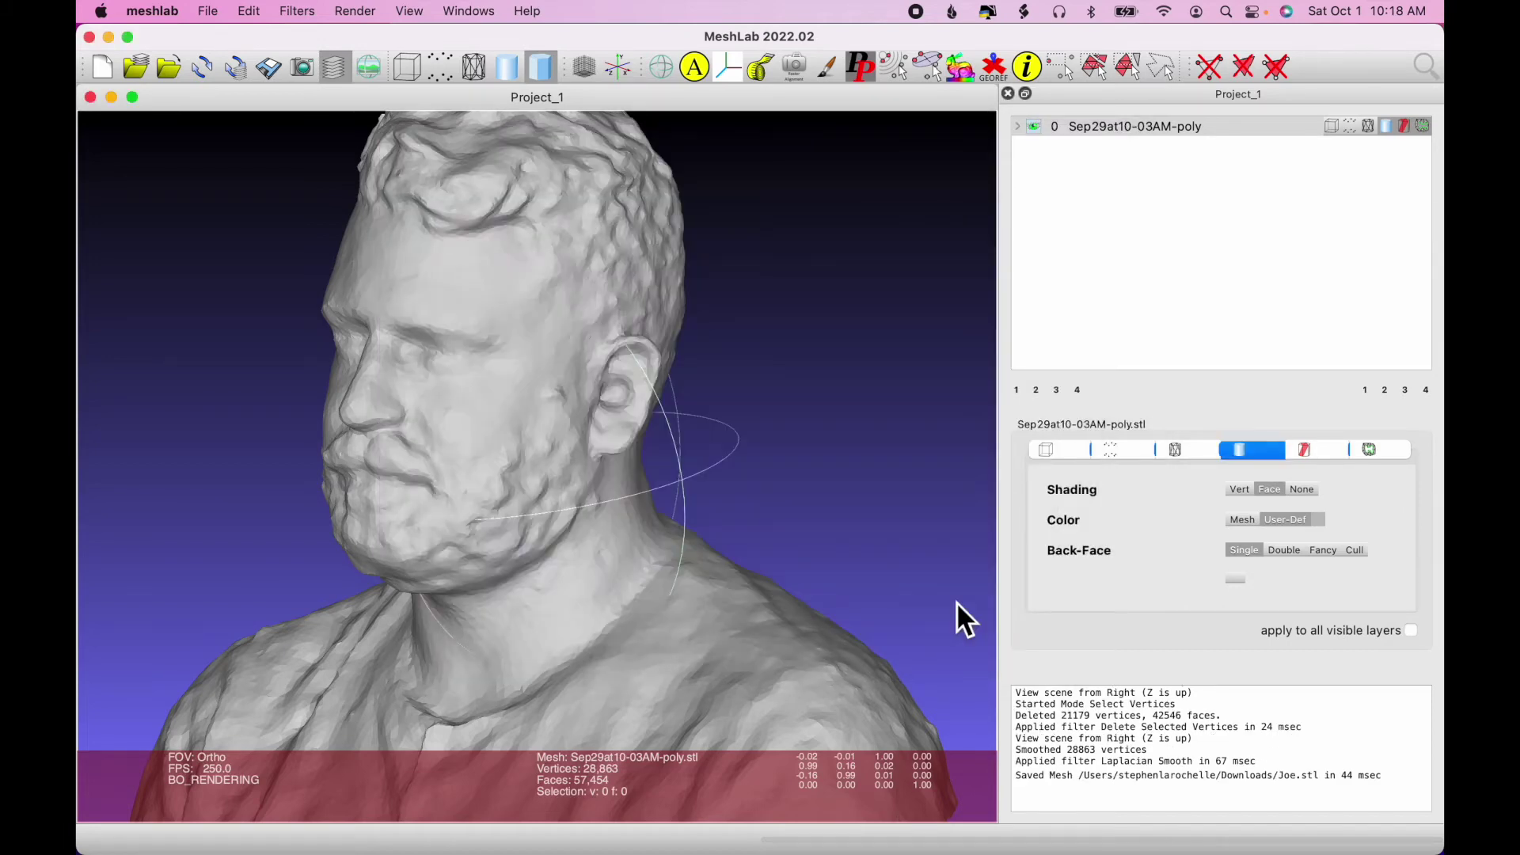
Step: Switch to Finder, select the newly exported STL in Downloads, and examine its preview from the front and close up
key("super+Tab")
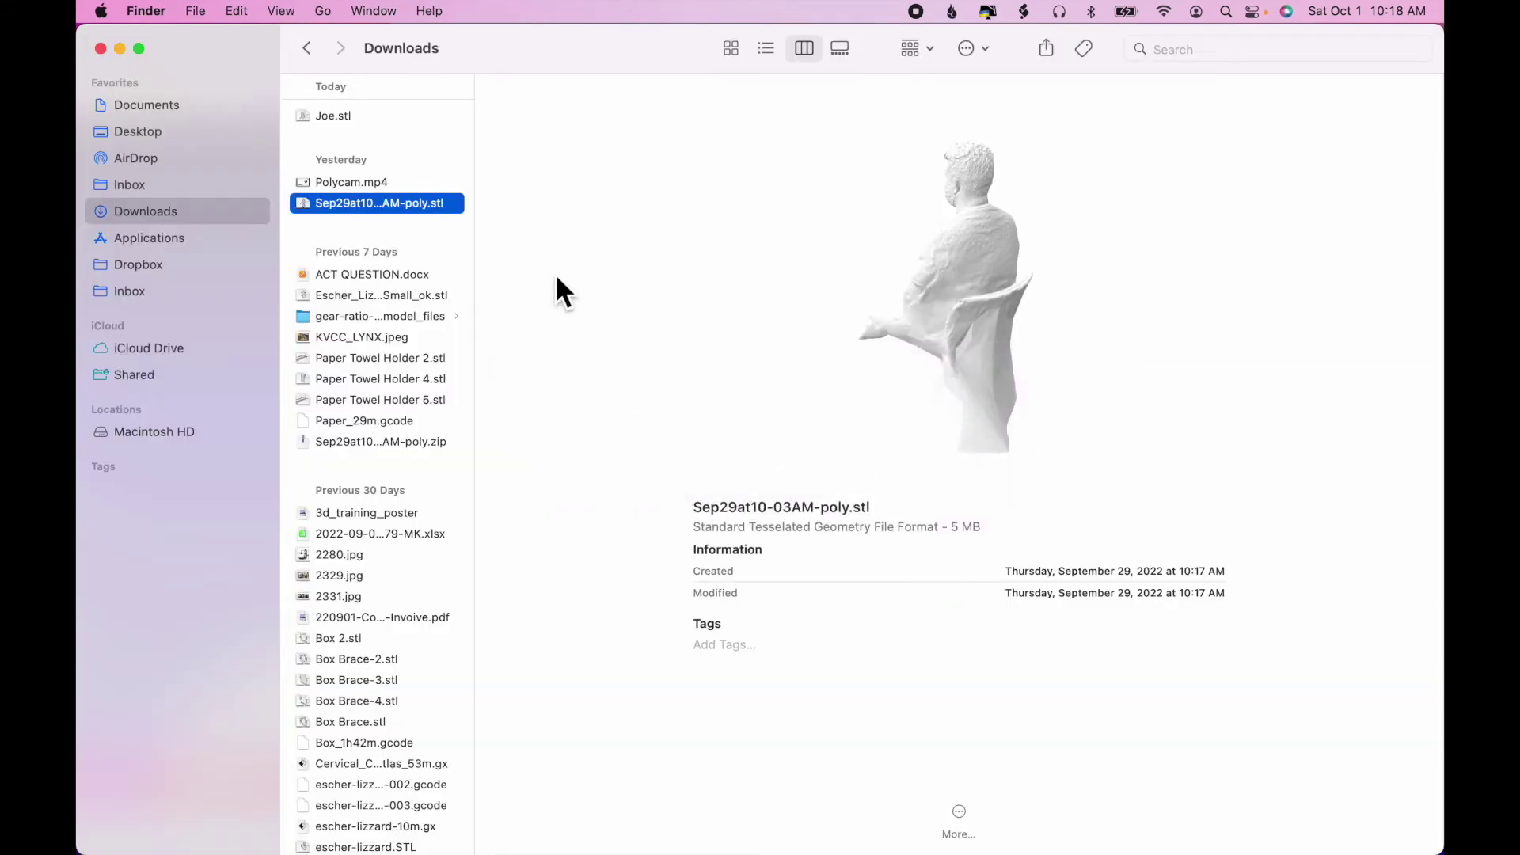
left_click(331, 115)
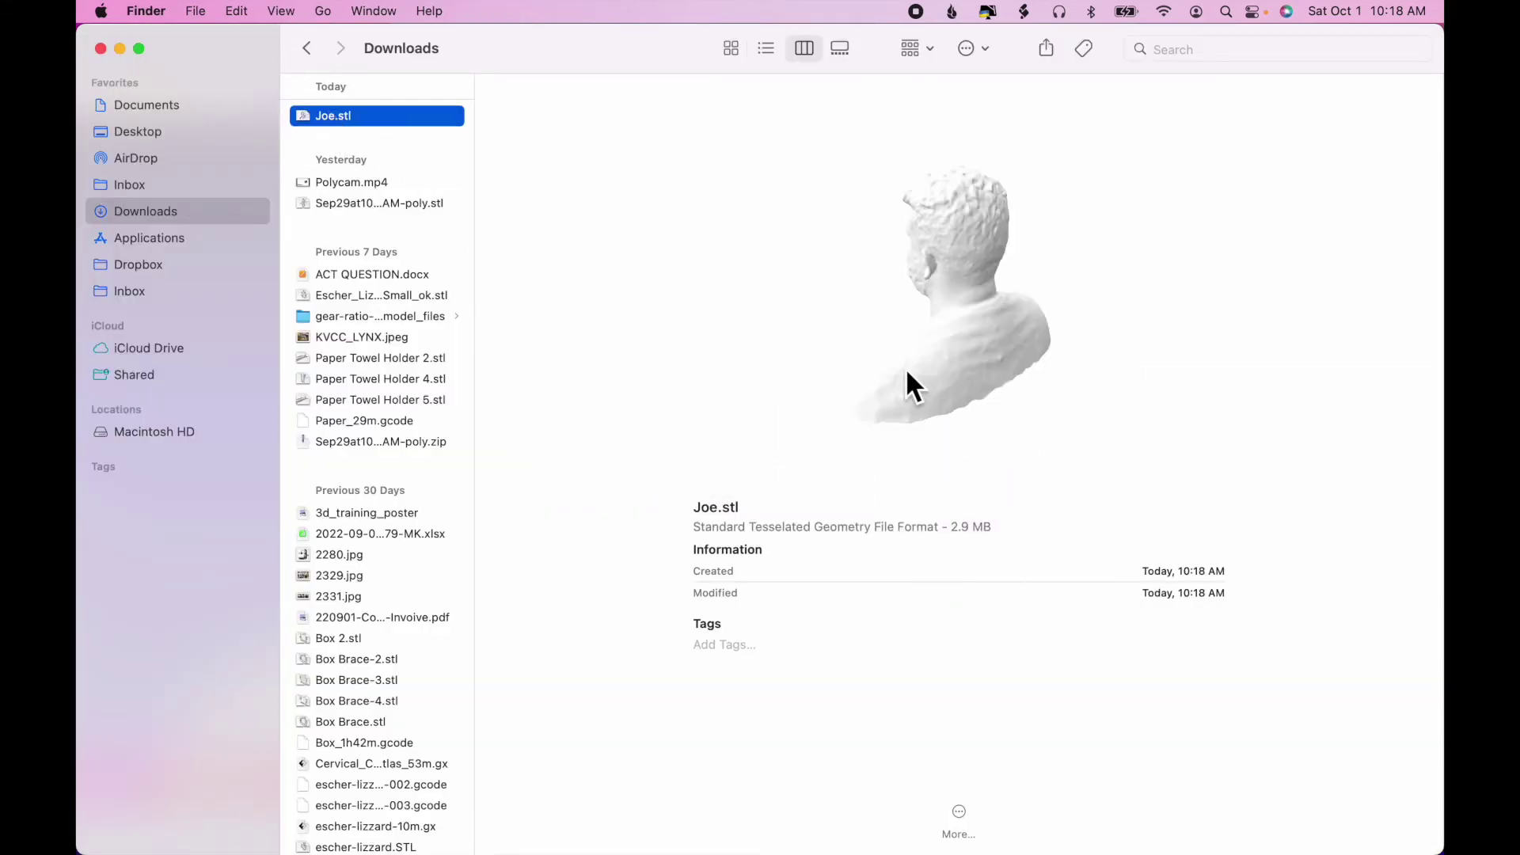
left_click_drag(906, 371, 1107, 342)
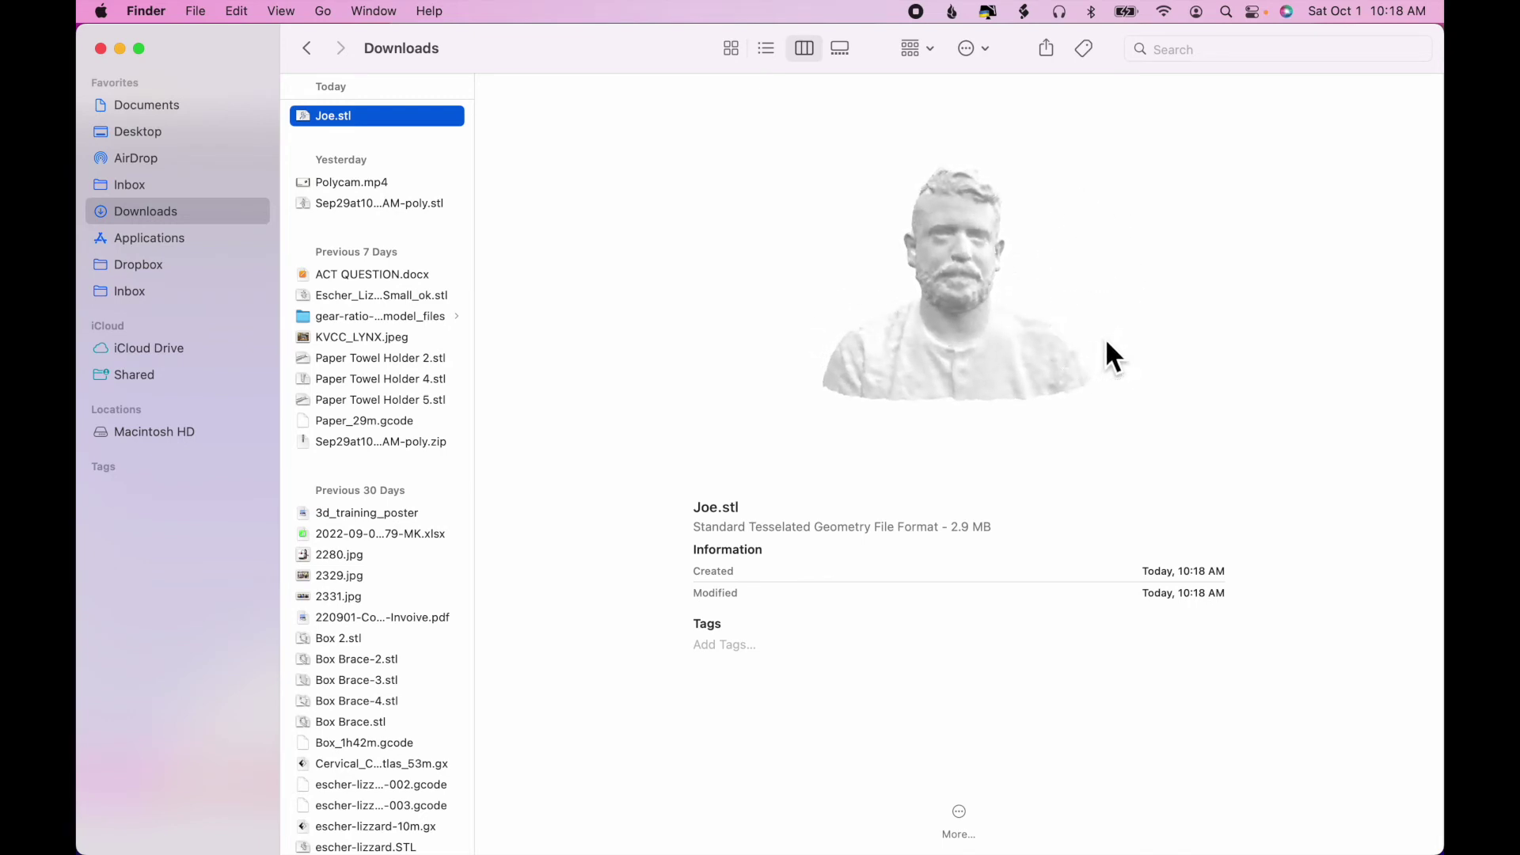
scroll(941, 255, "up", 5)
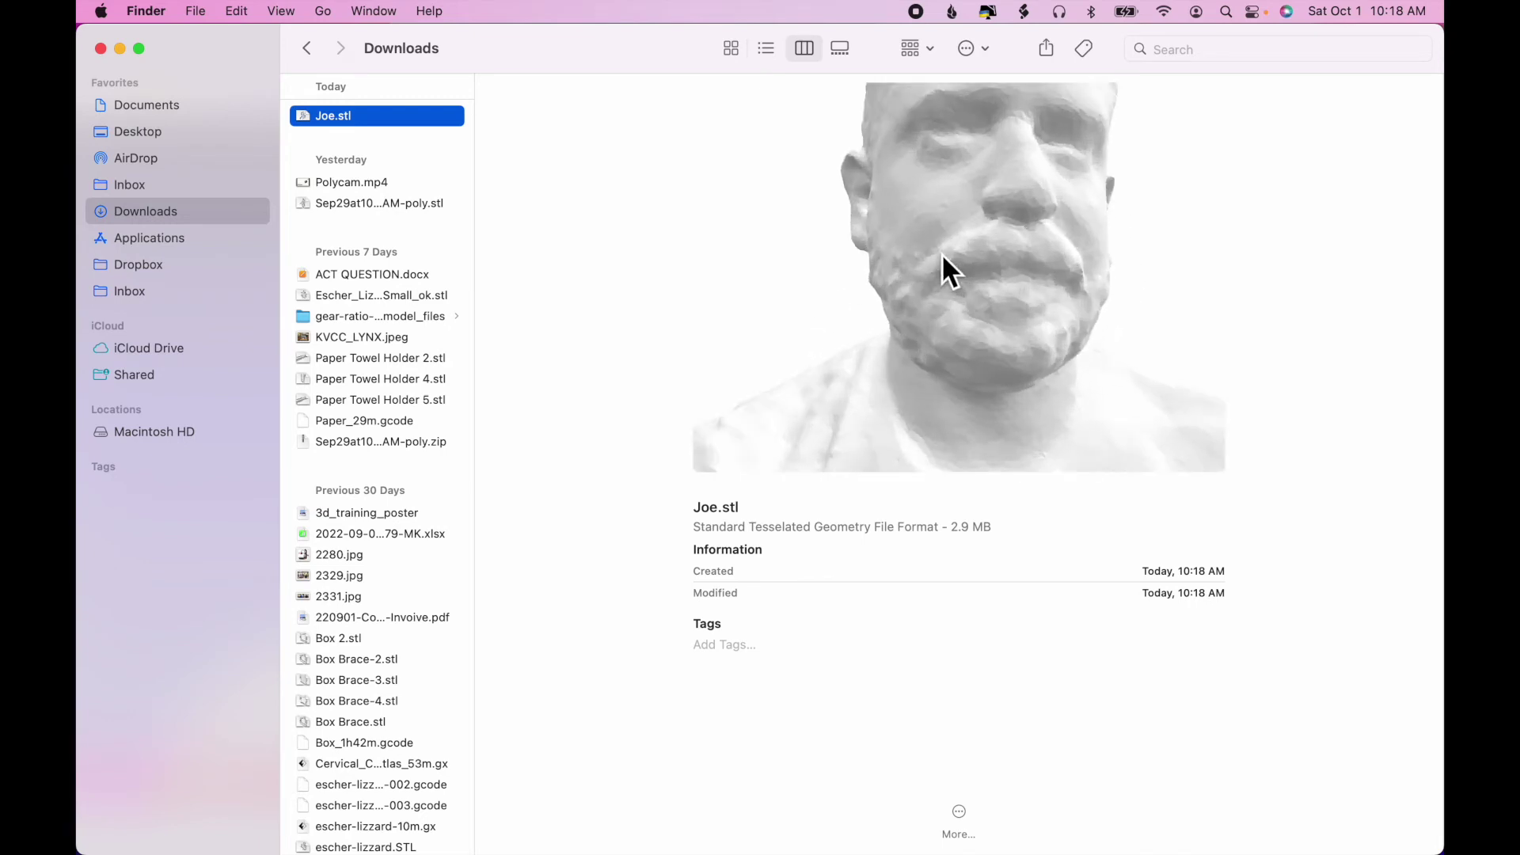
mouse_move(936, 249)
left_mouse_down()
mouse_move(1055, 252)
mouse_move(956, 269)
left_mouse_up()
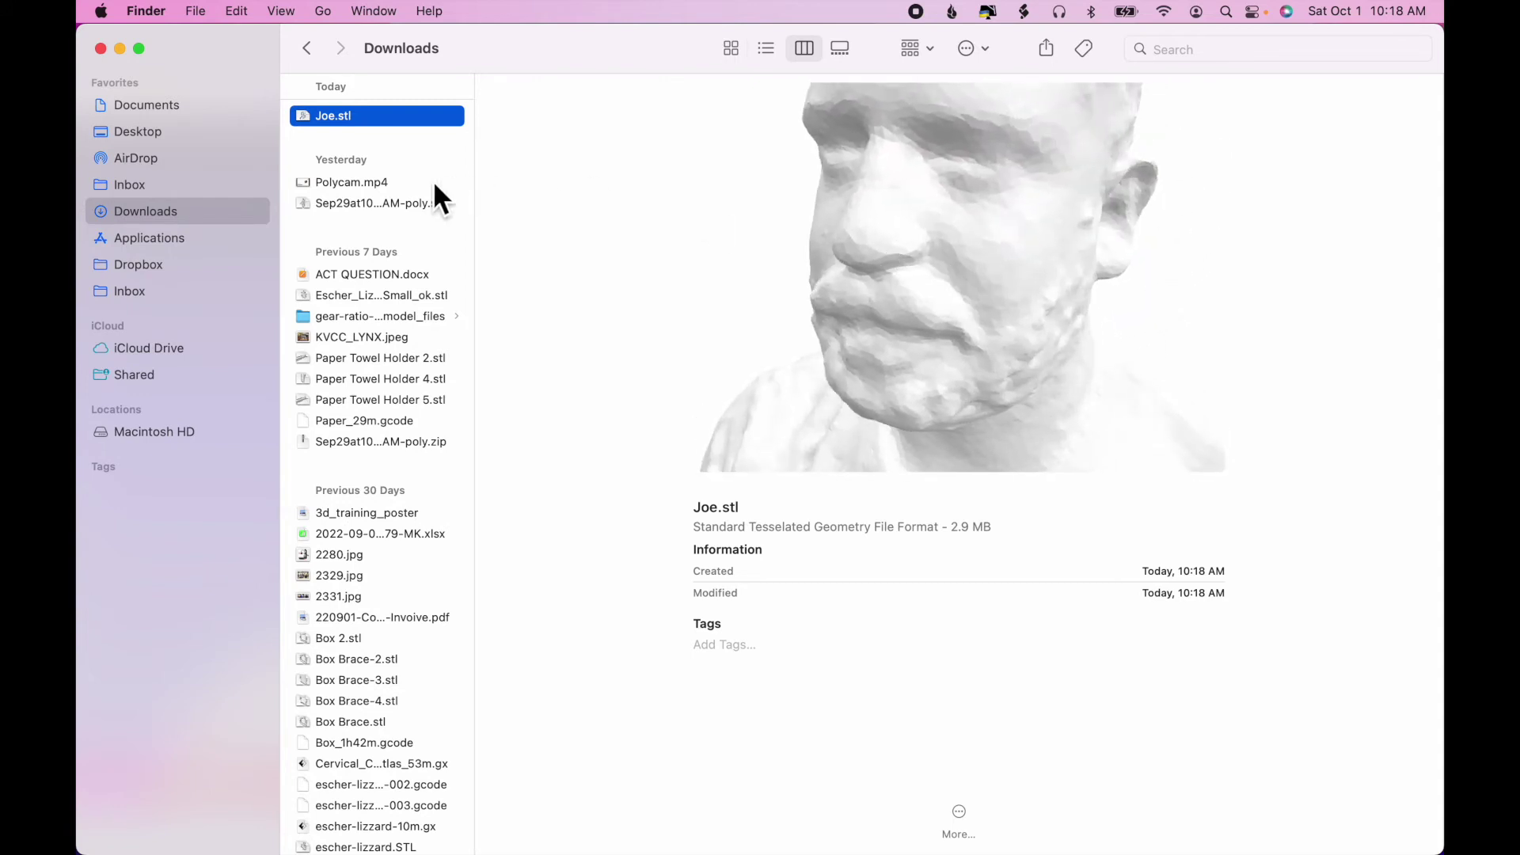
Step: Compare the previews of the original Sep29at10-03AM-poly.stl and the exported bust STL, examining each from several angles
left_click(387, 204)
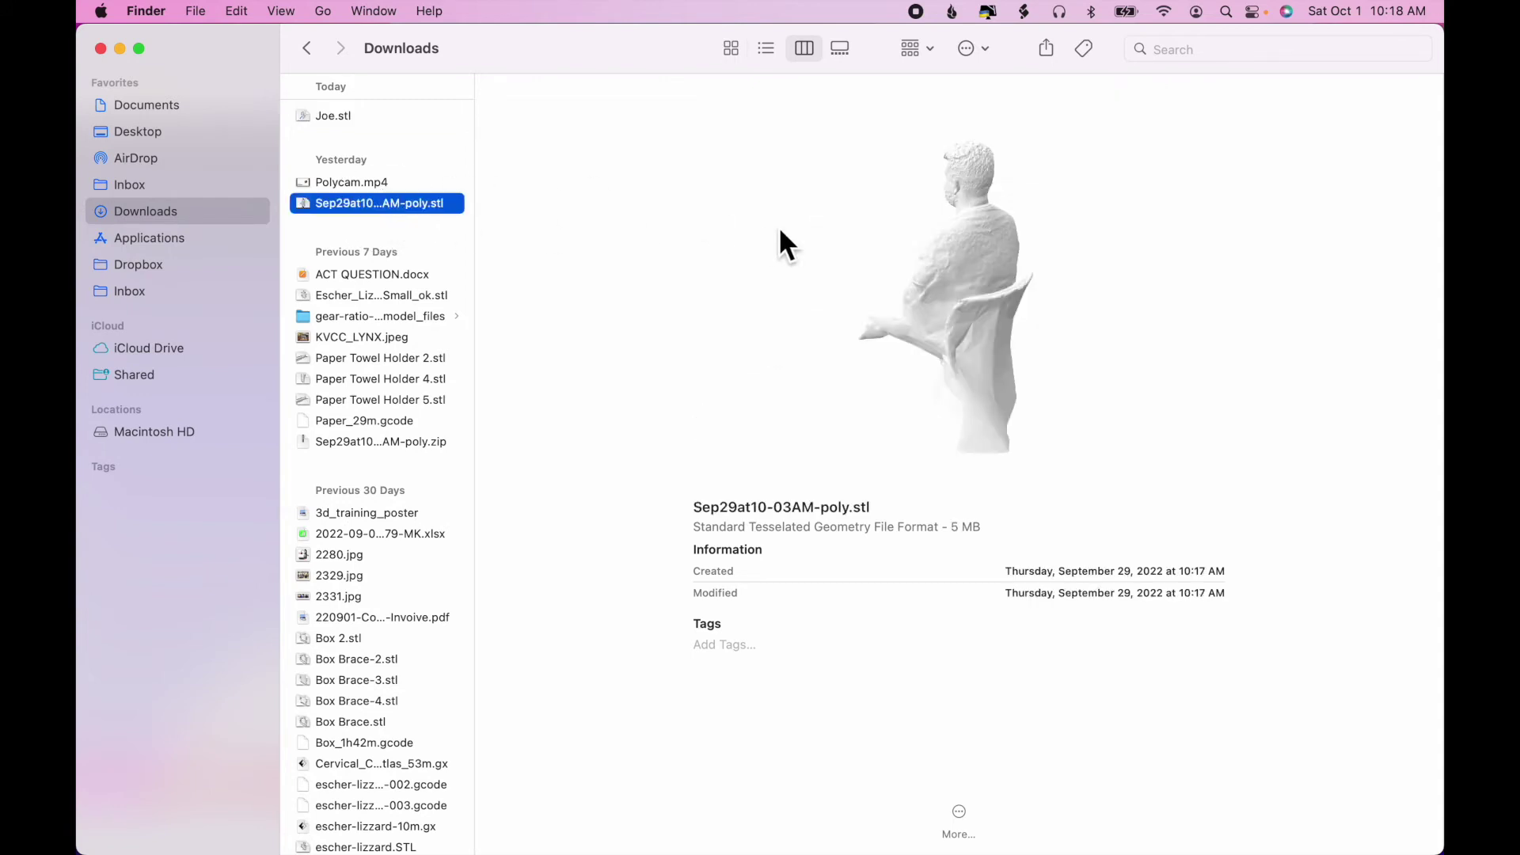
left_click_drag(923, 326, 1135, 328)
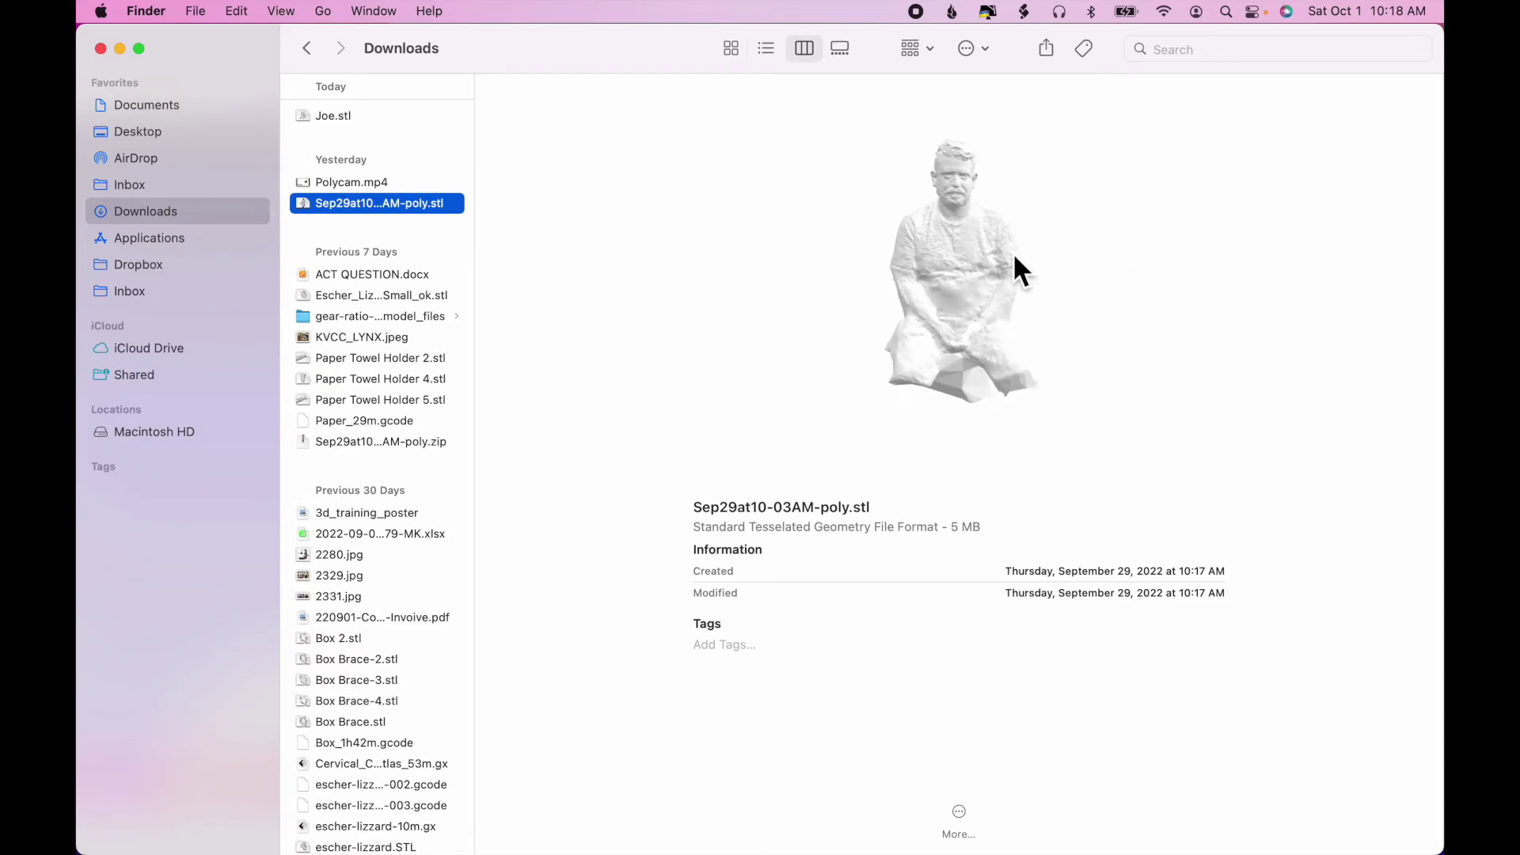
scroll(1014, 257, "up", 3)
left_click_drag(1013, 261, 1070, 315)
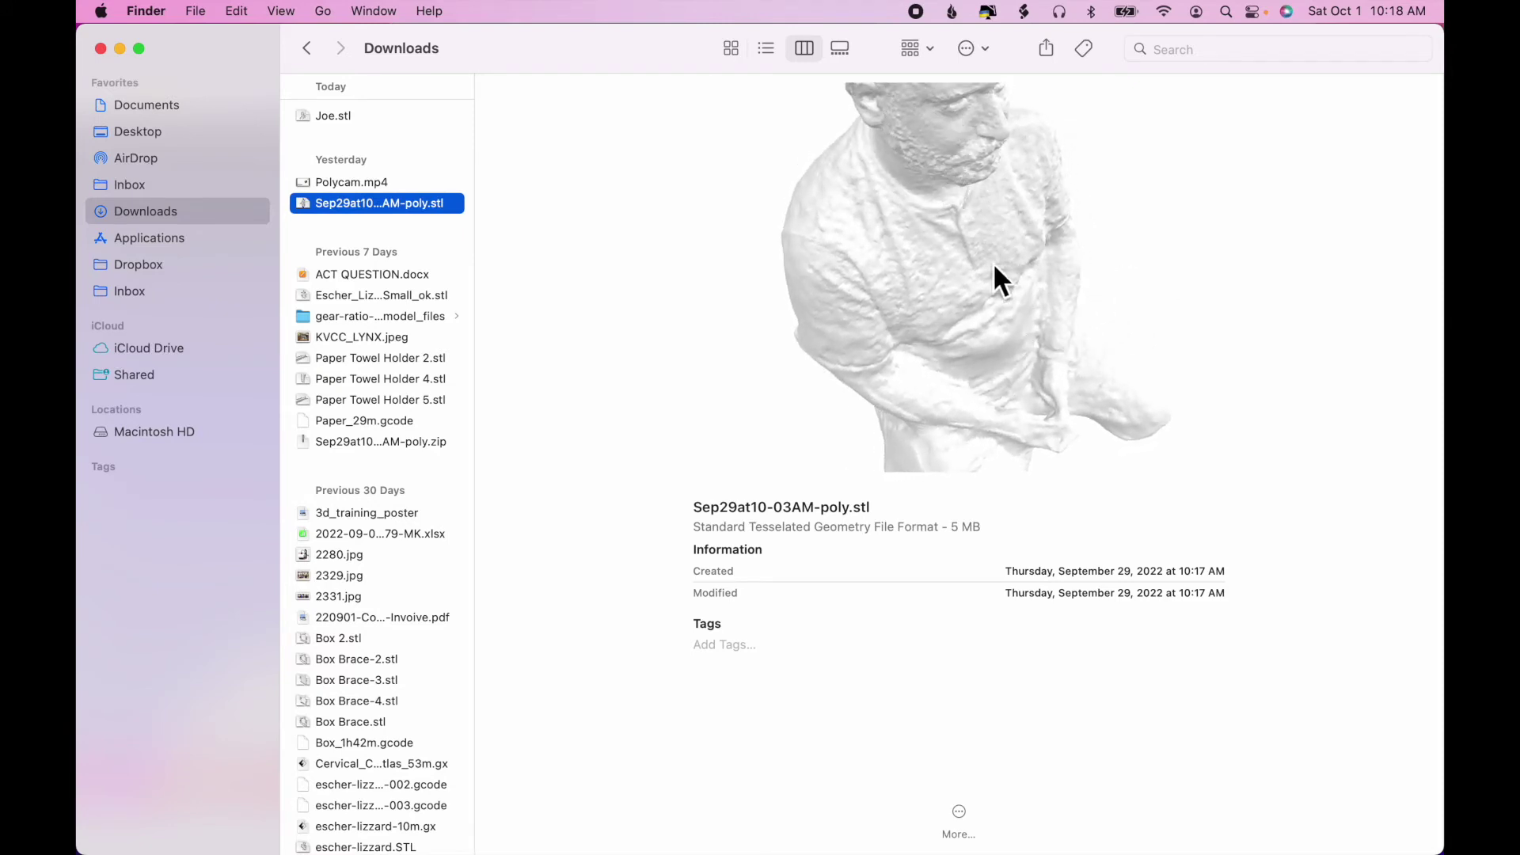
left_click_drag(994, 267, 883, 228)
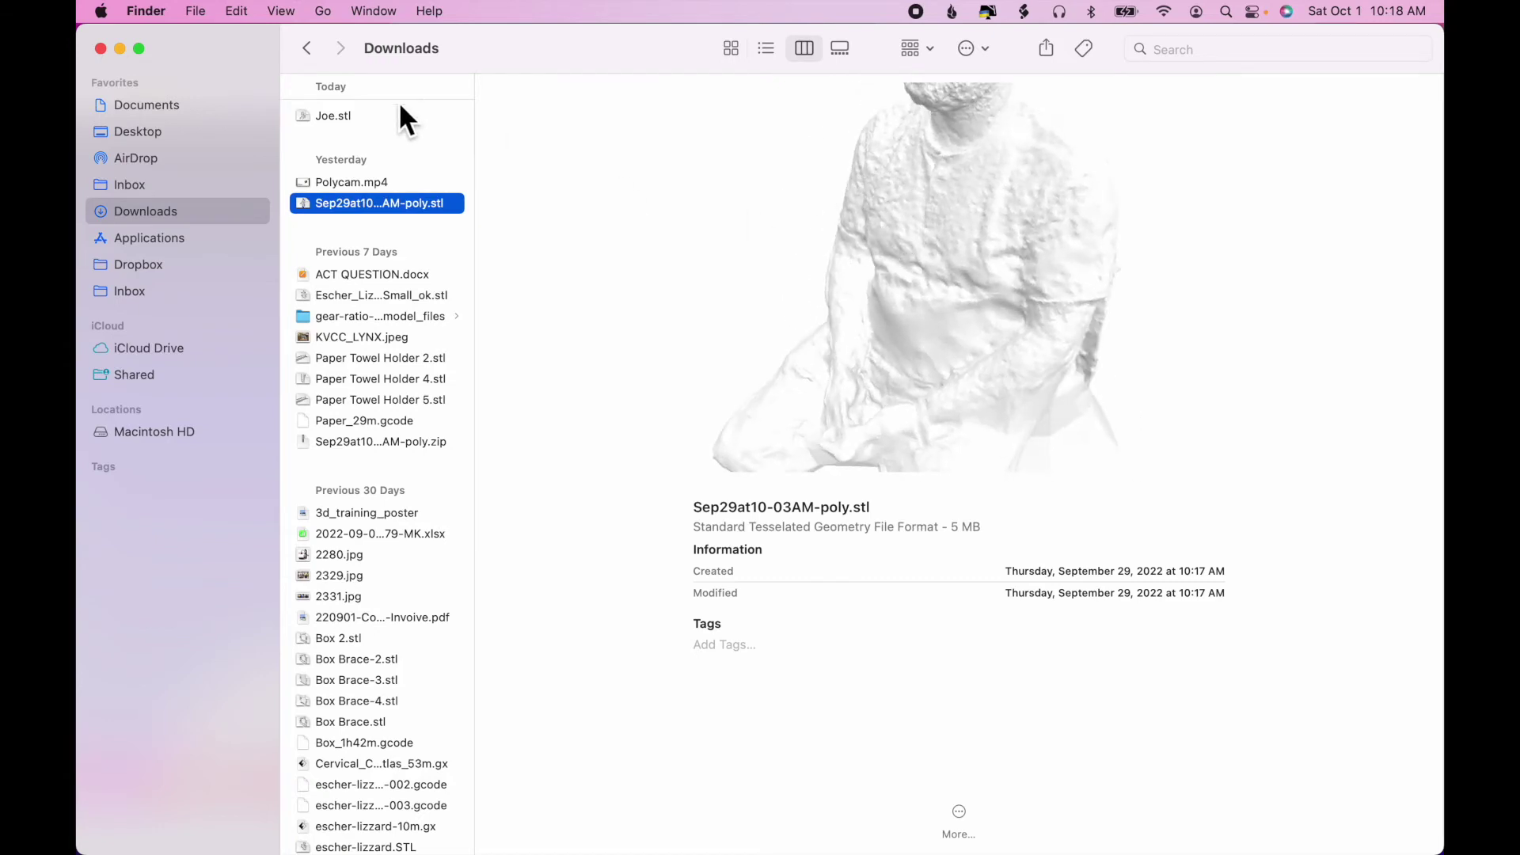
left_click(366, 117)
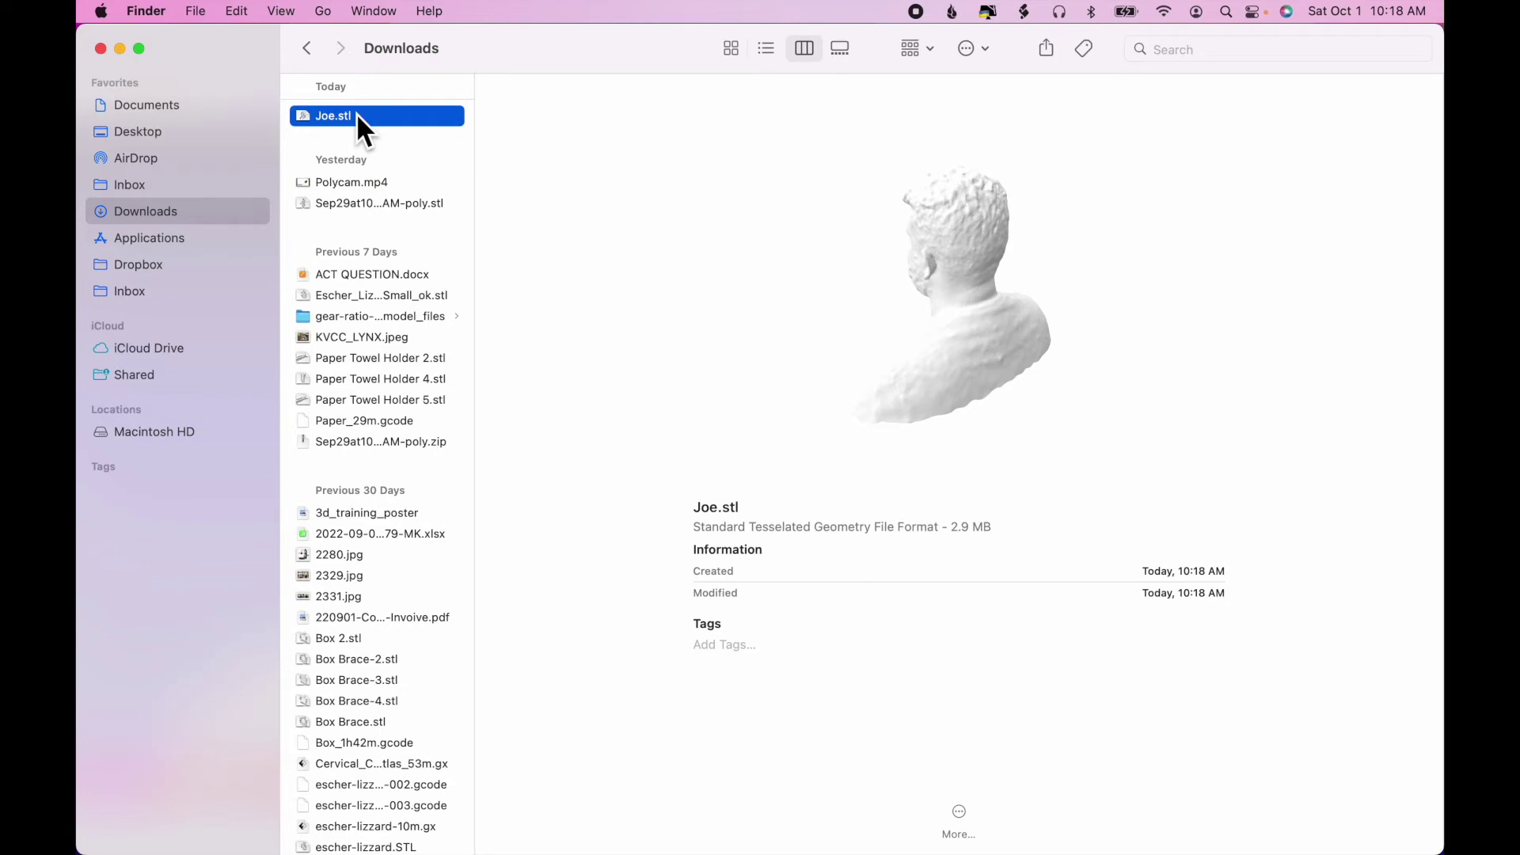
left_click_drag(908, 381, 602, 358)
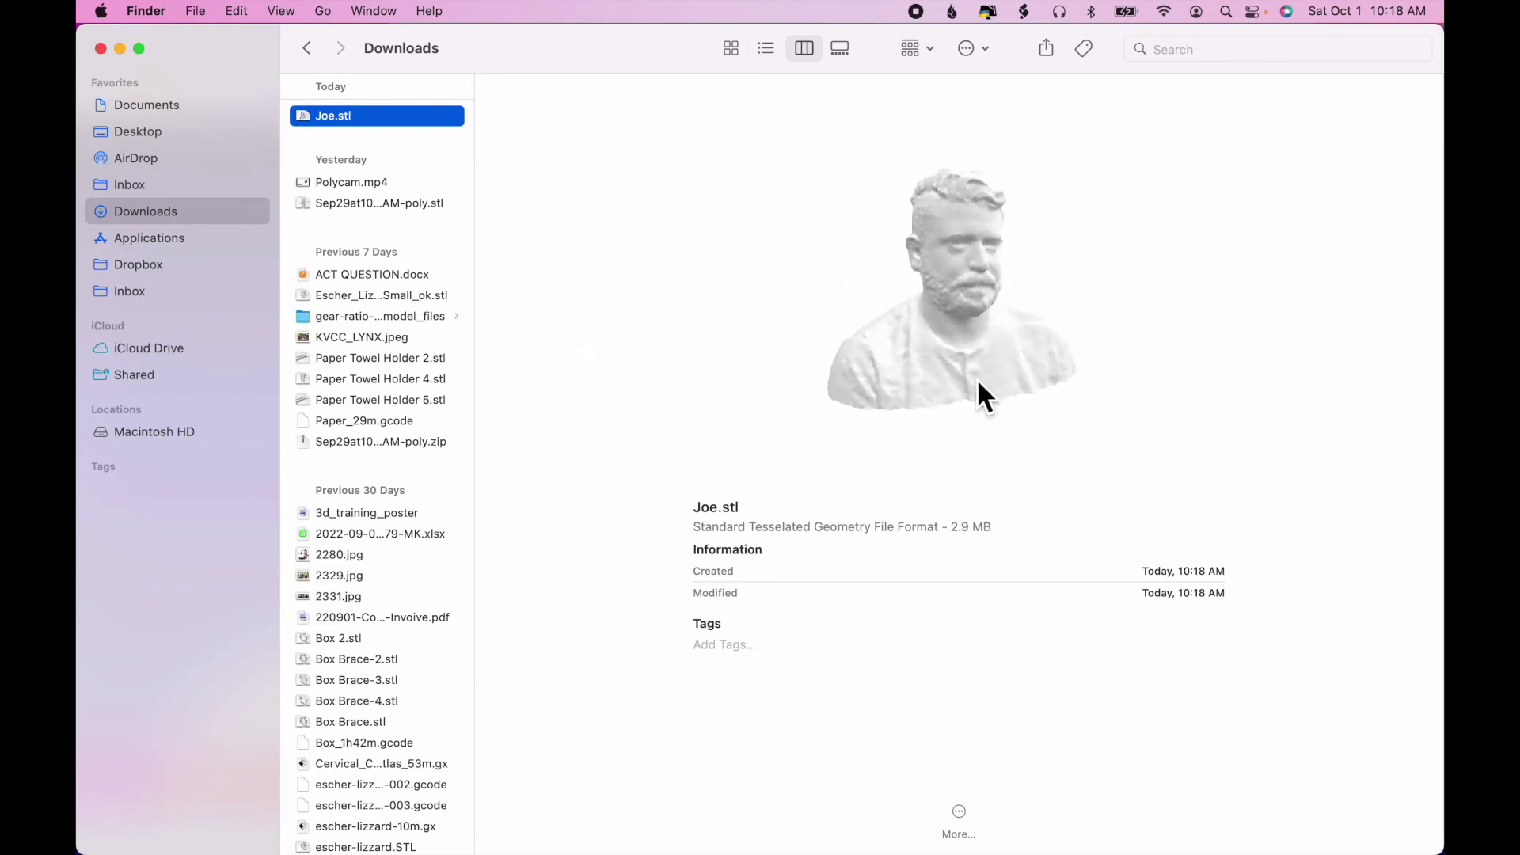
left_click_drag(976, 377, 948, 382)
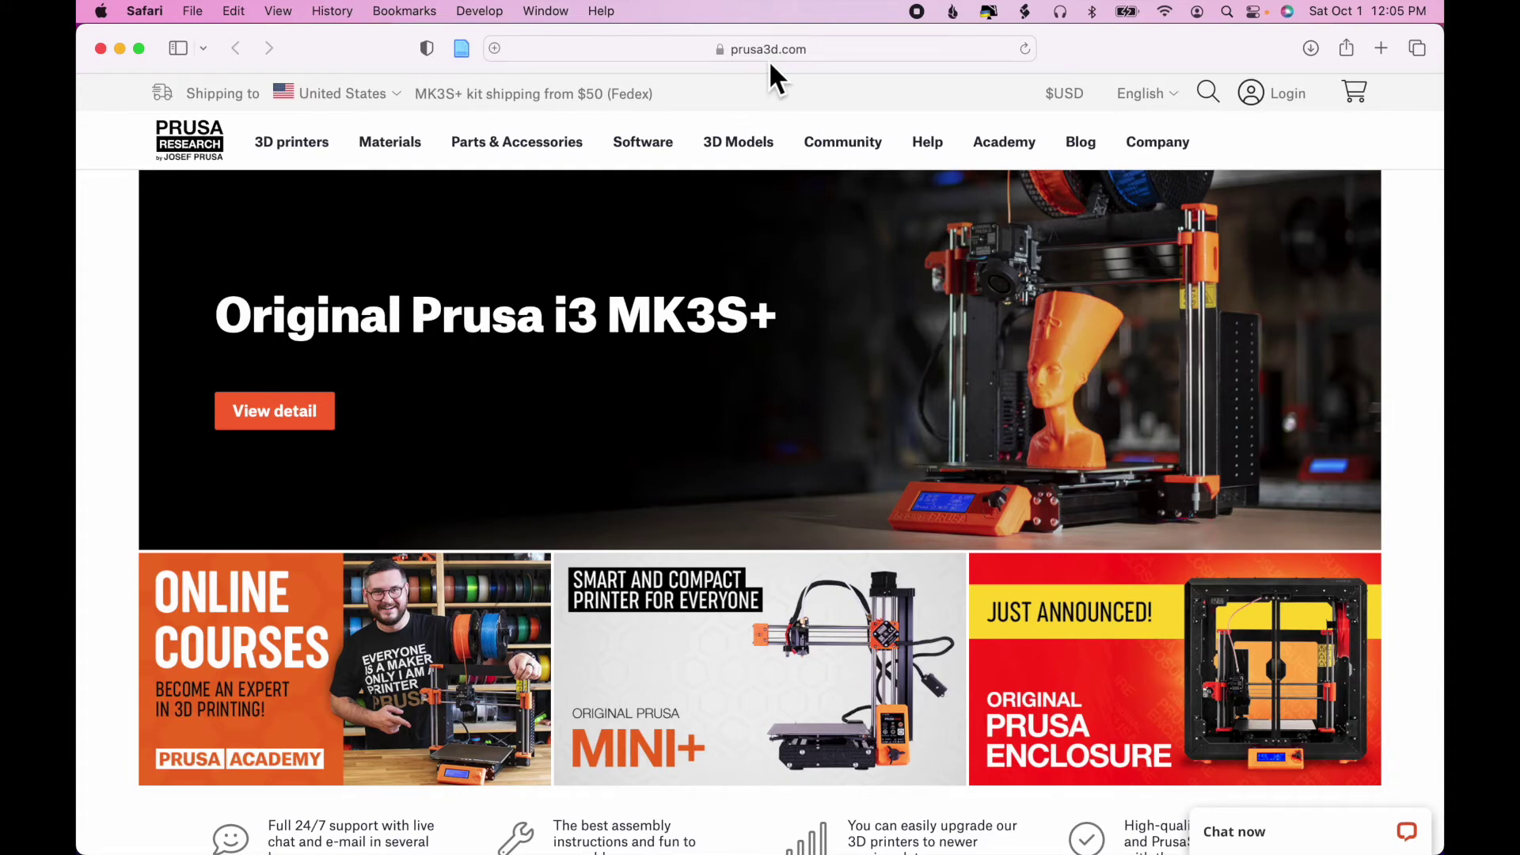
Step: Switch to PrusaSlicer and import the exported bust STL from the Downloads folder onto the Original Prusa MINI bed
left_click(655, 151)
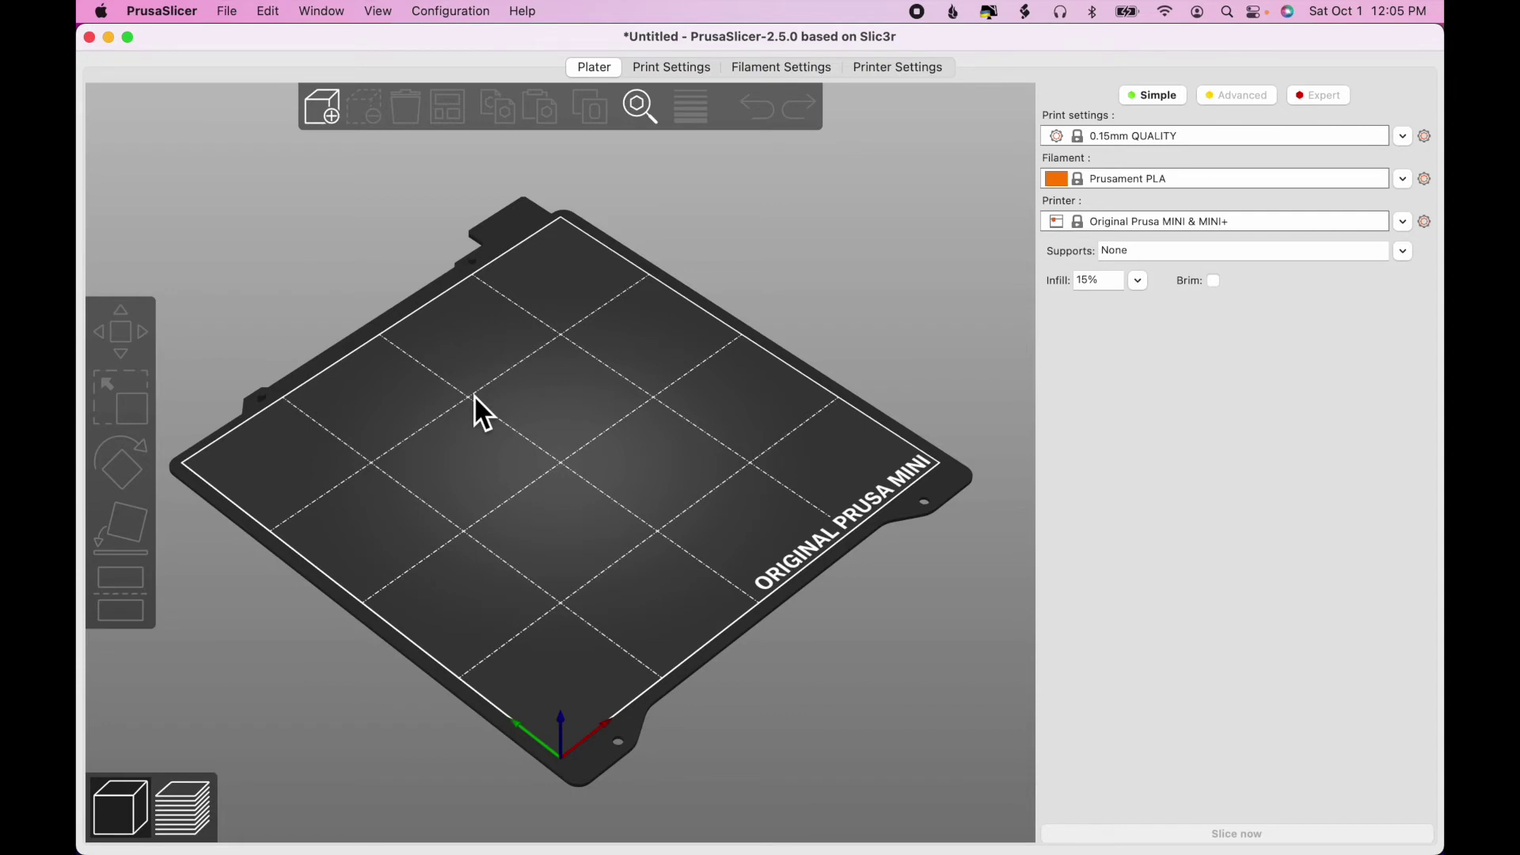
left_click(228, 12)
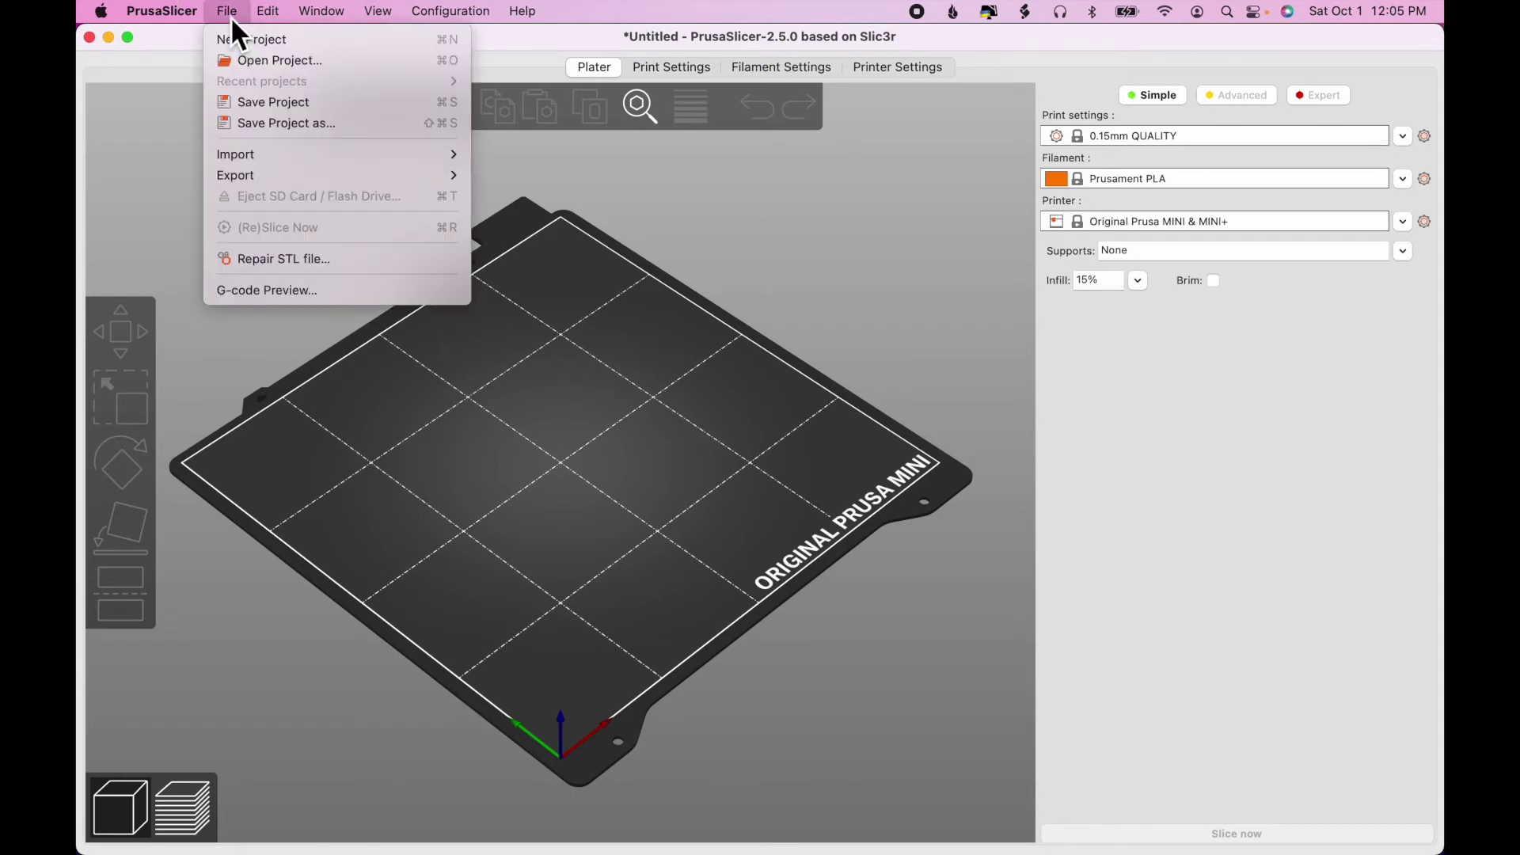
mouse_move(304, 156)
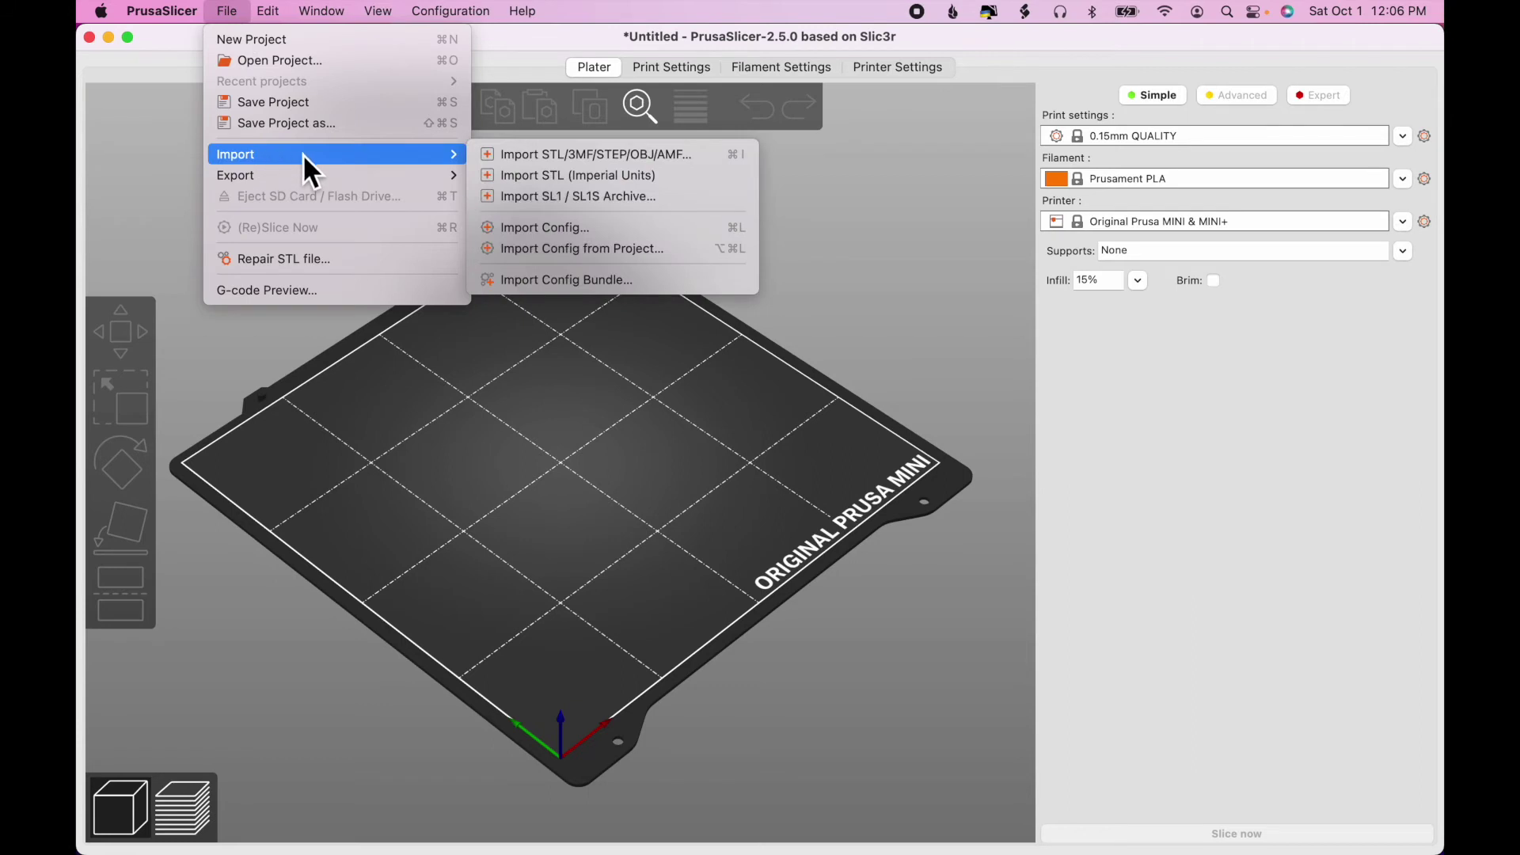
left_click(509, 162)
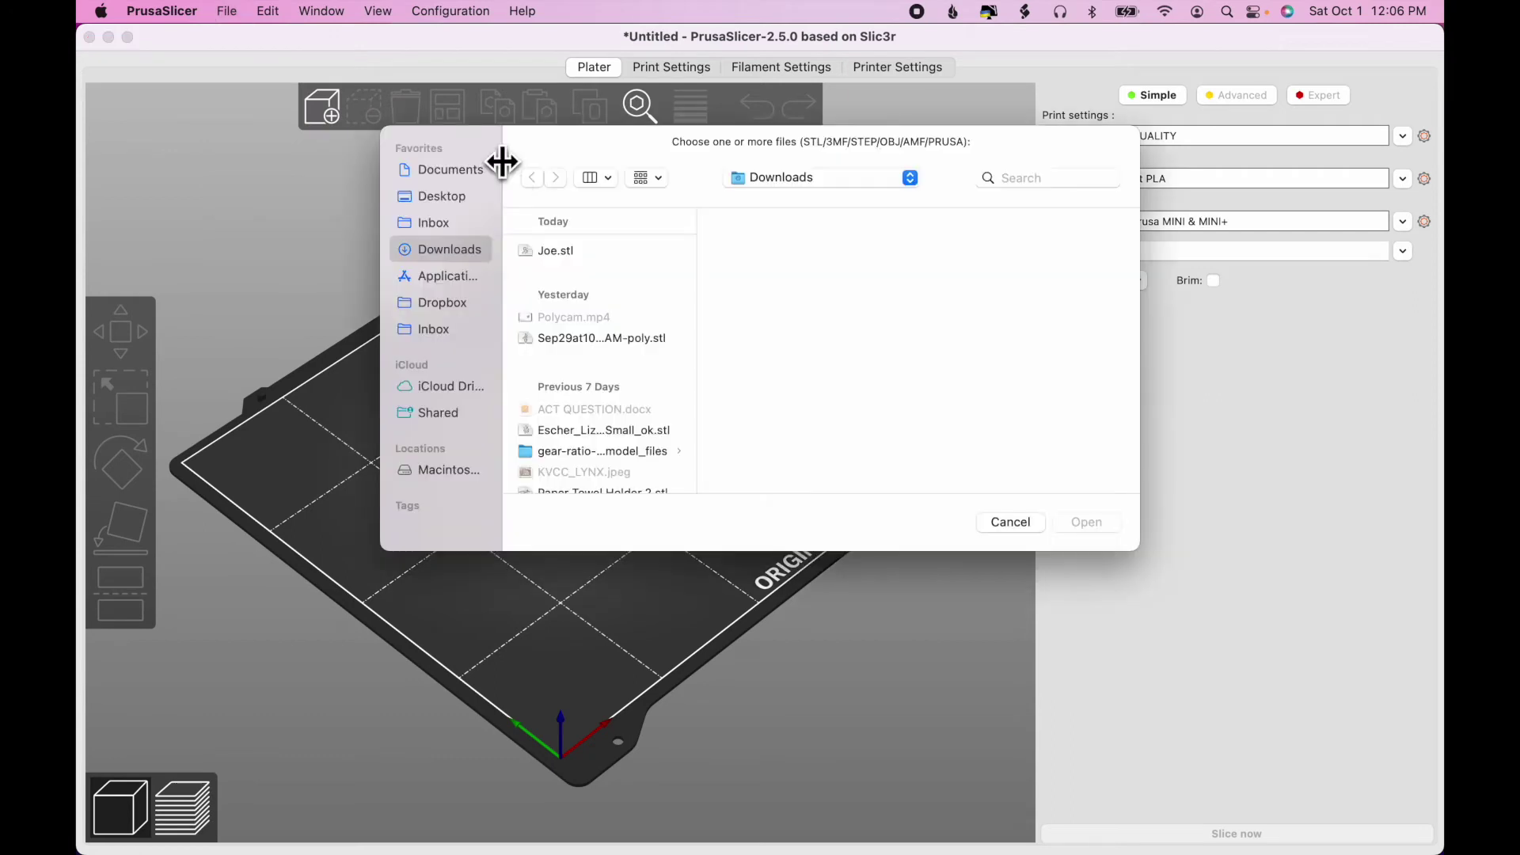
left_click(562, 253)
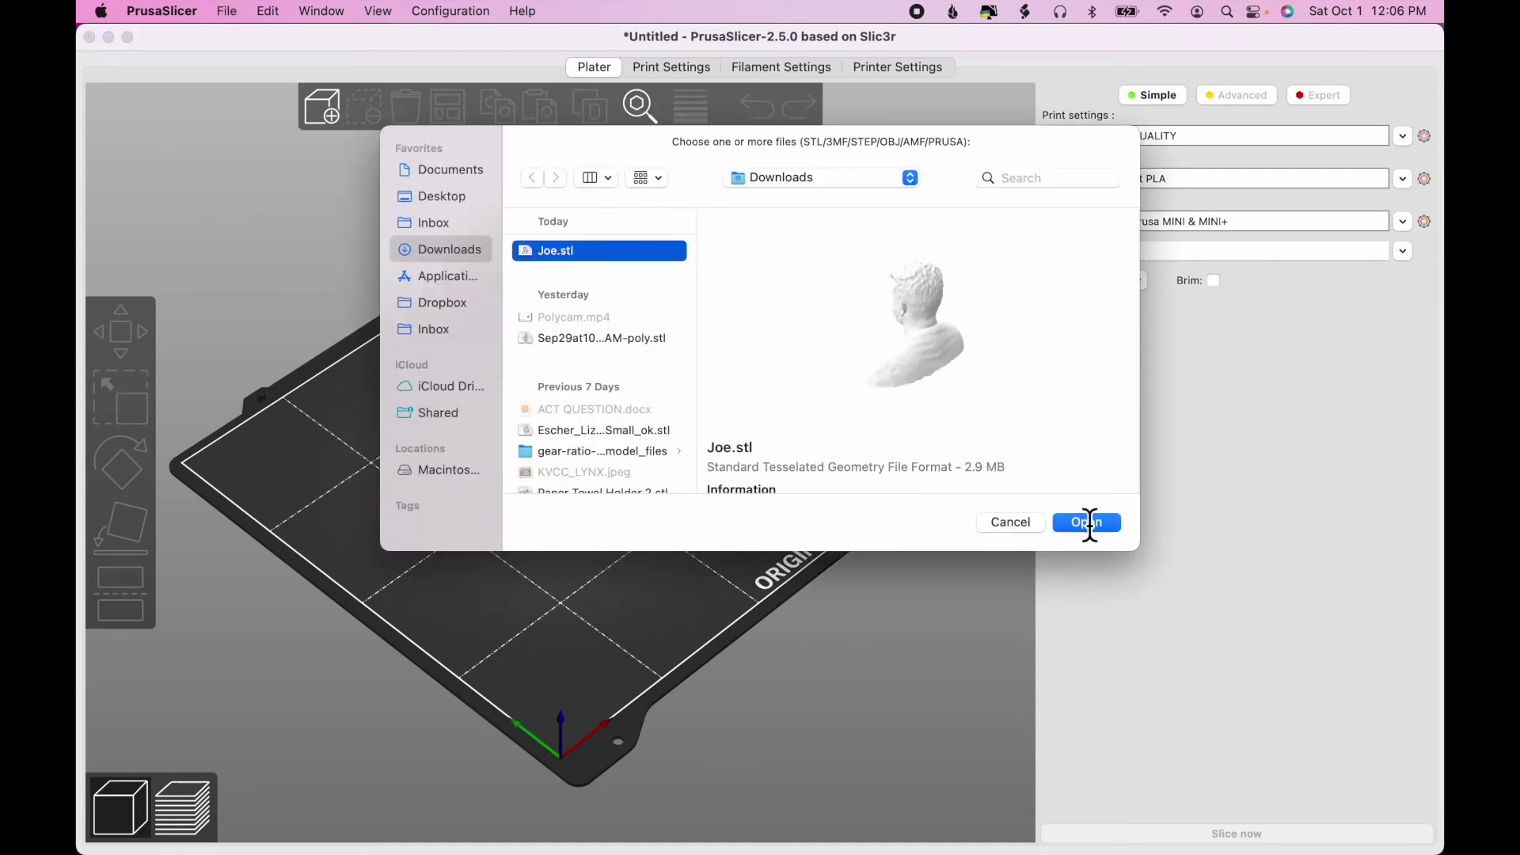
left_click(1092, 523)
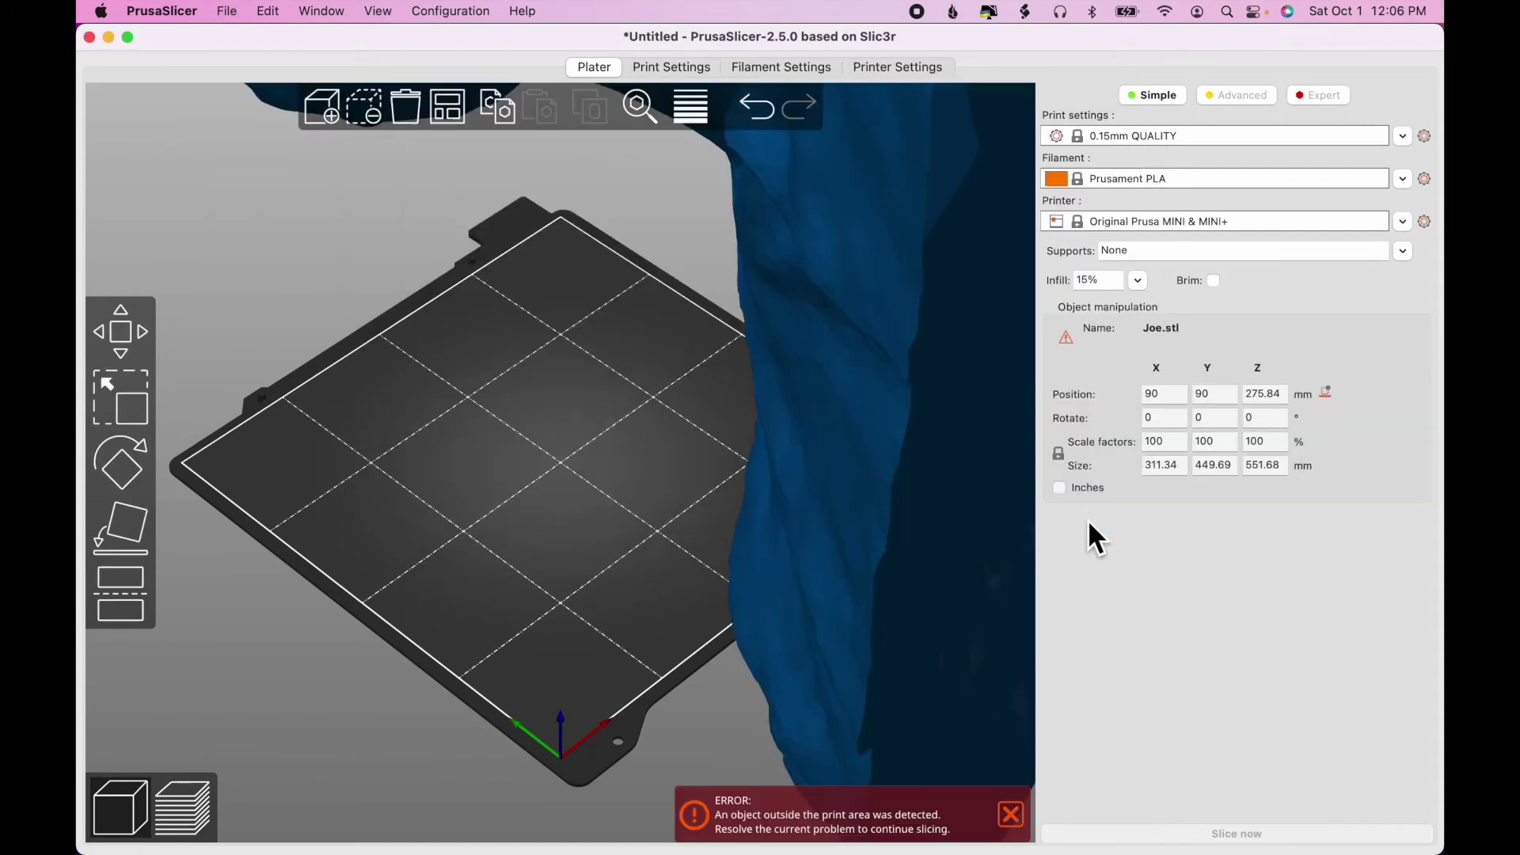
Step: Rotate the bust 90° about X to stand it upright and 90° about Z to face the front of the print bed
scroll(689, 580, "down", 5)
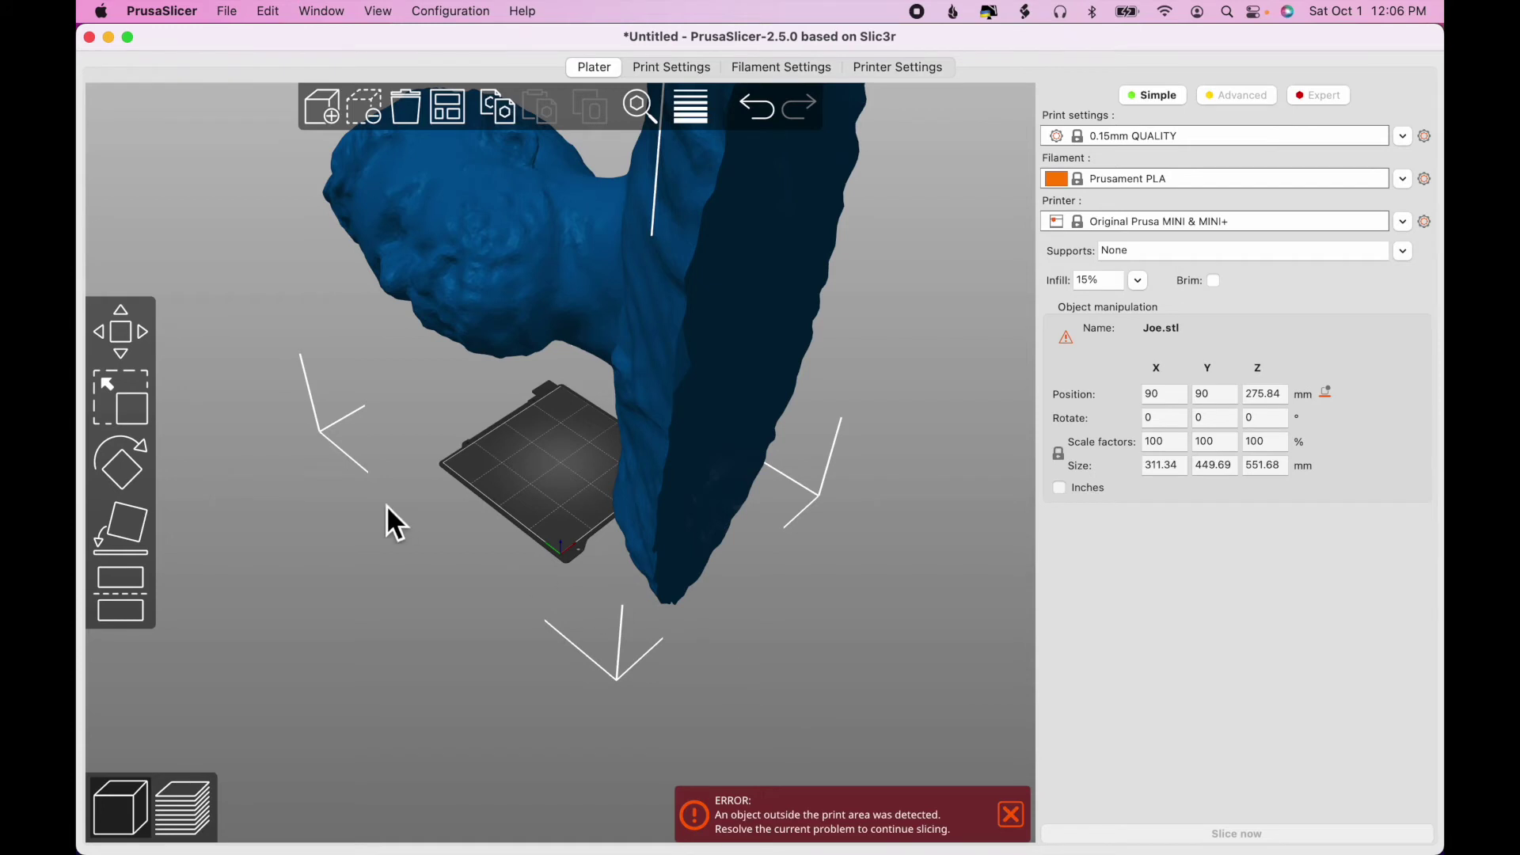
left_click(136, 469)
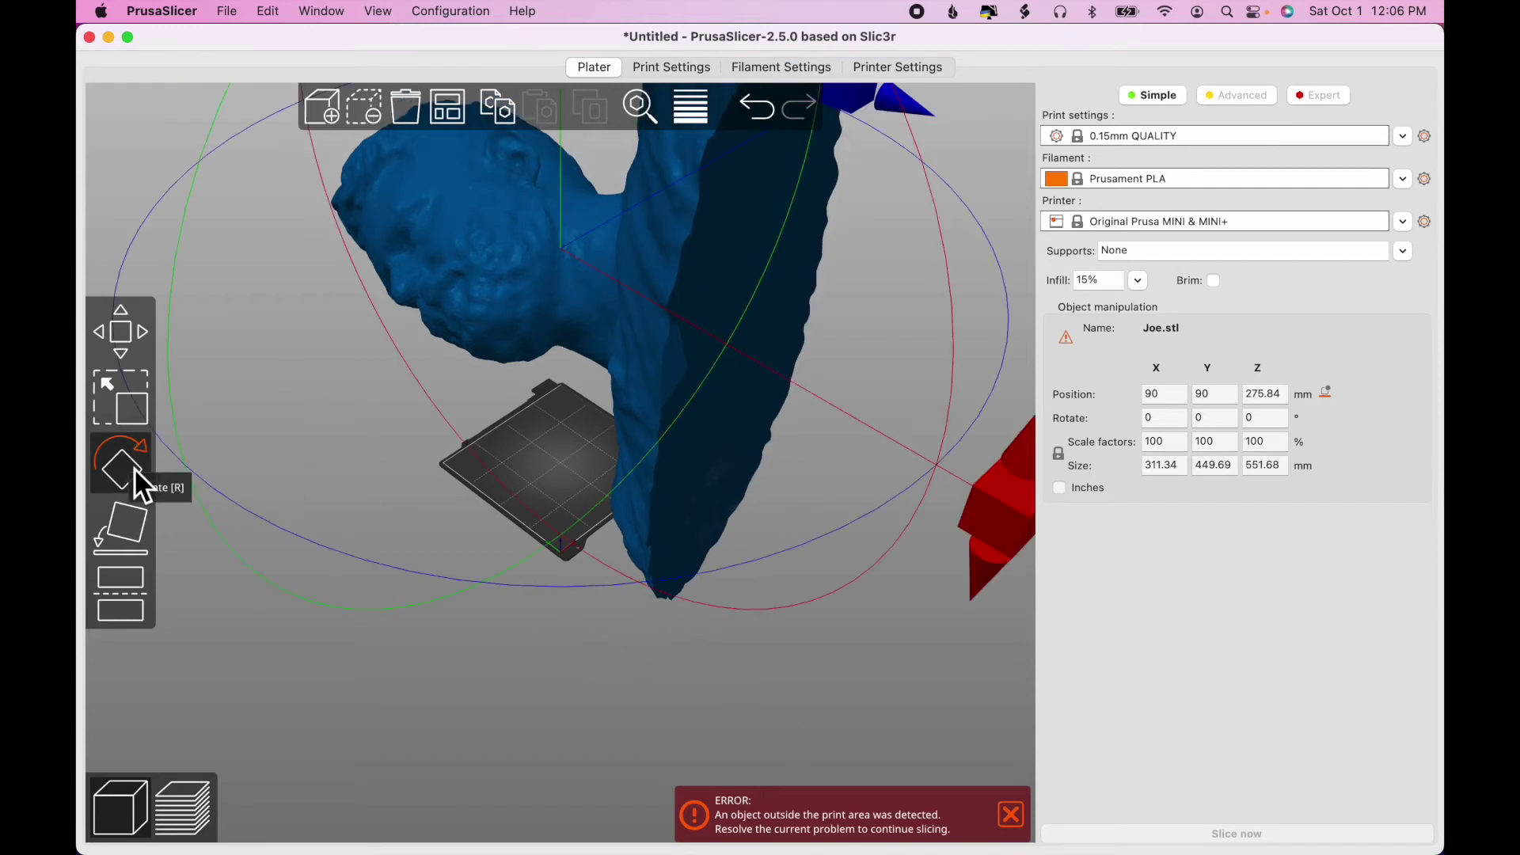
scroll(523, 500, "down", 3)
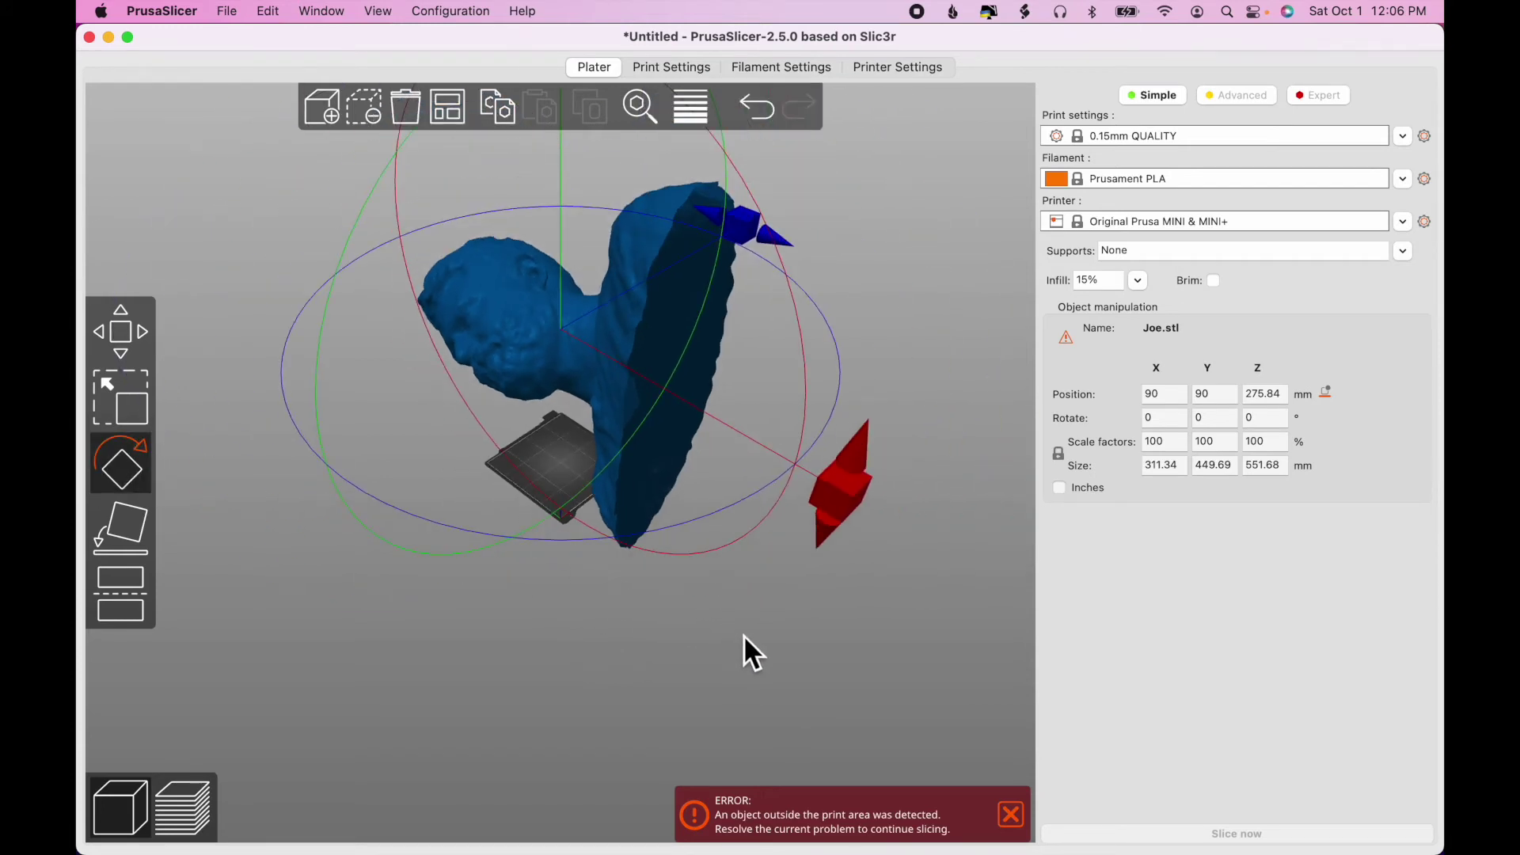
left_click_drag(744, 634, 758, 624)
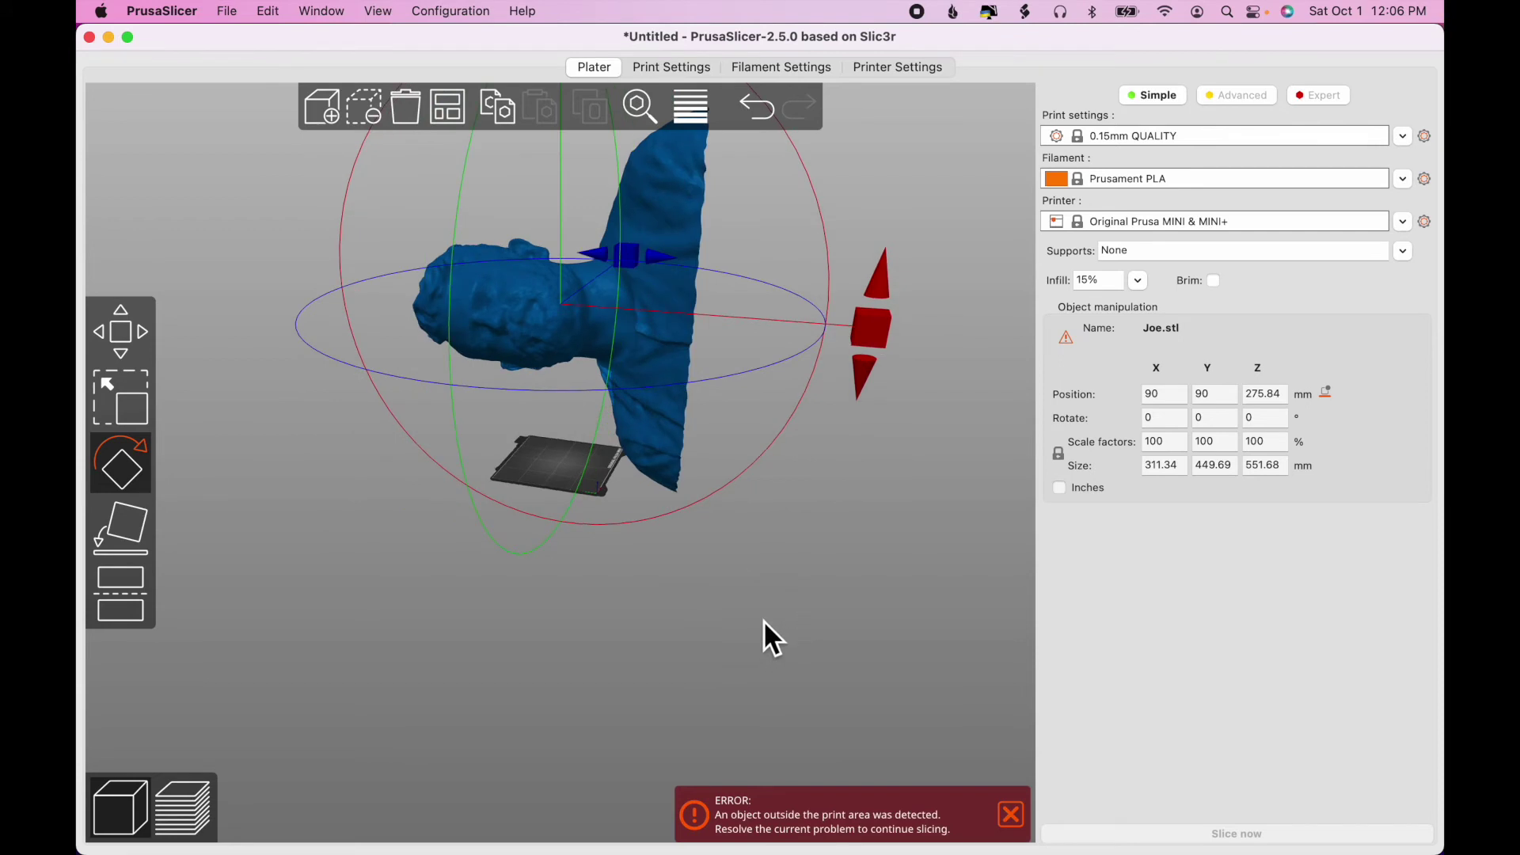
left_click_drag(879, 431, 712, 560)
left_click_drag(804, 625, 773, 473)
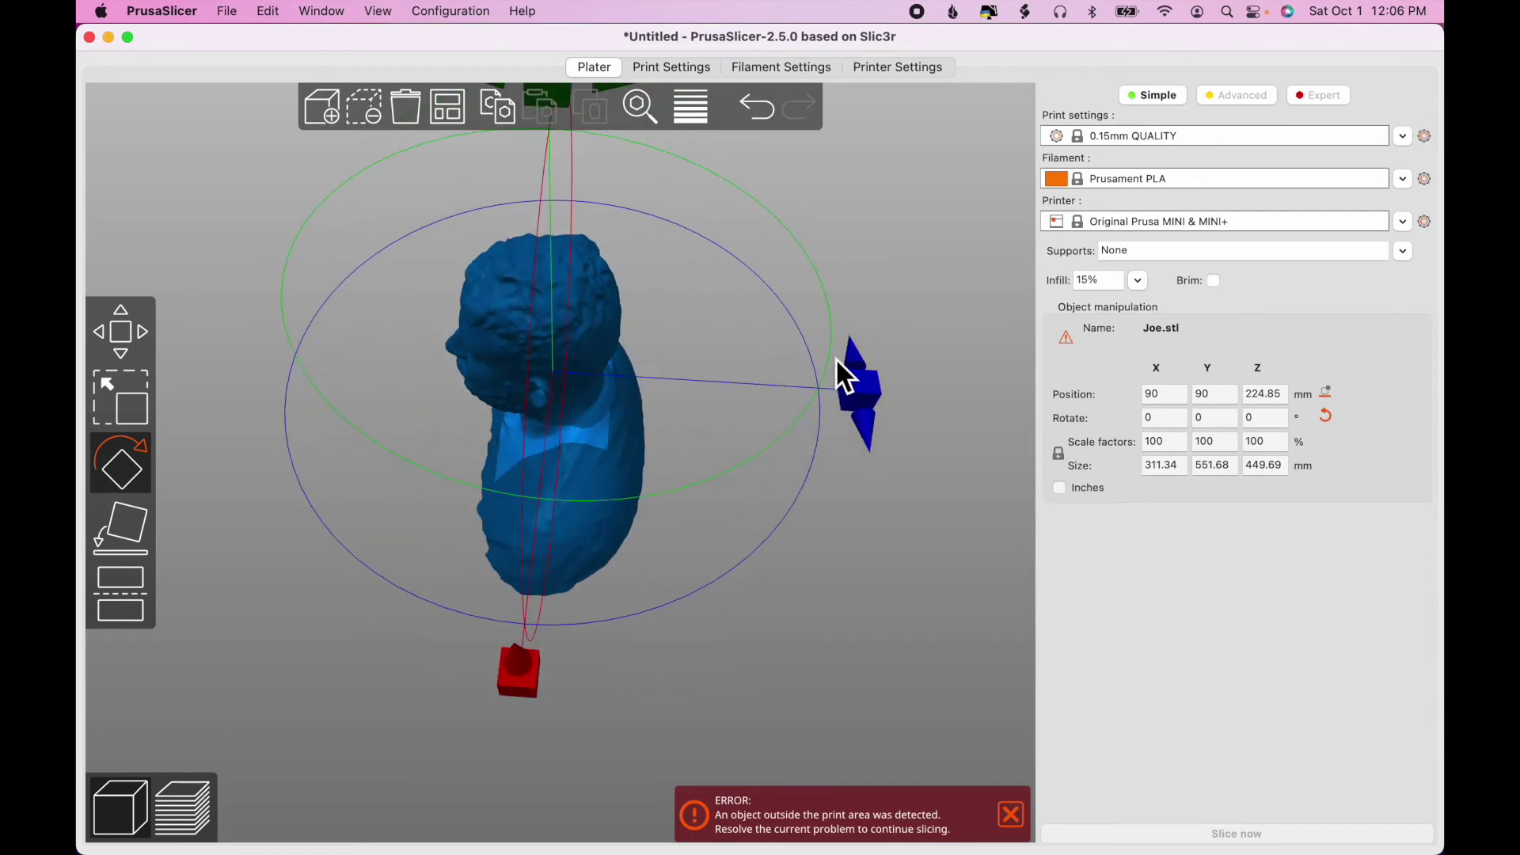
left_click_drag(836, 357, 580, 290)
left_click_drag(817, 620, 803, 579)
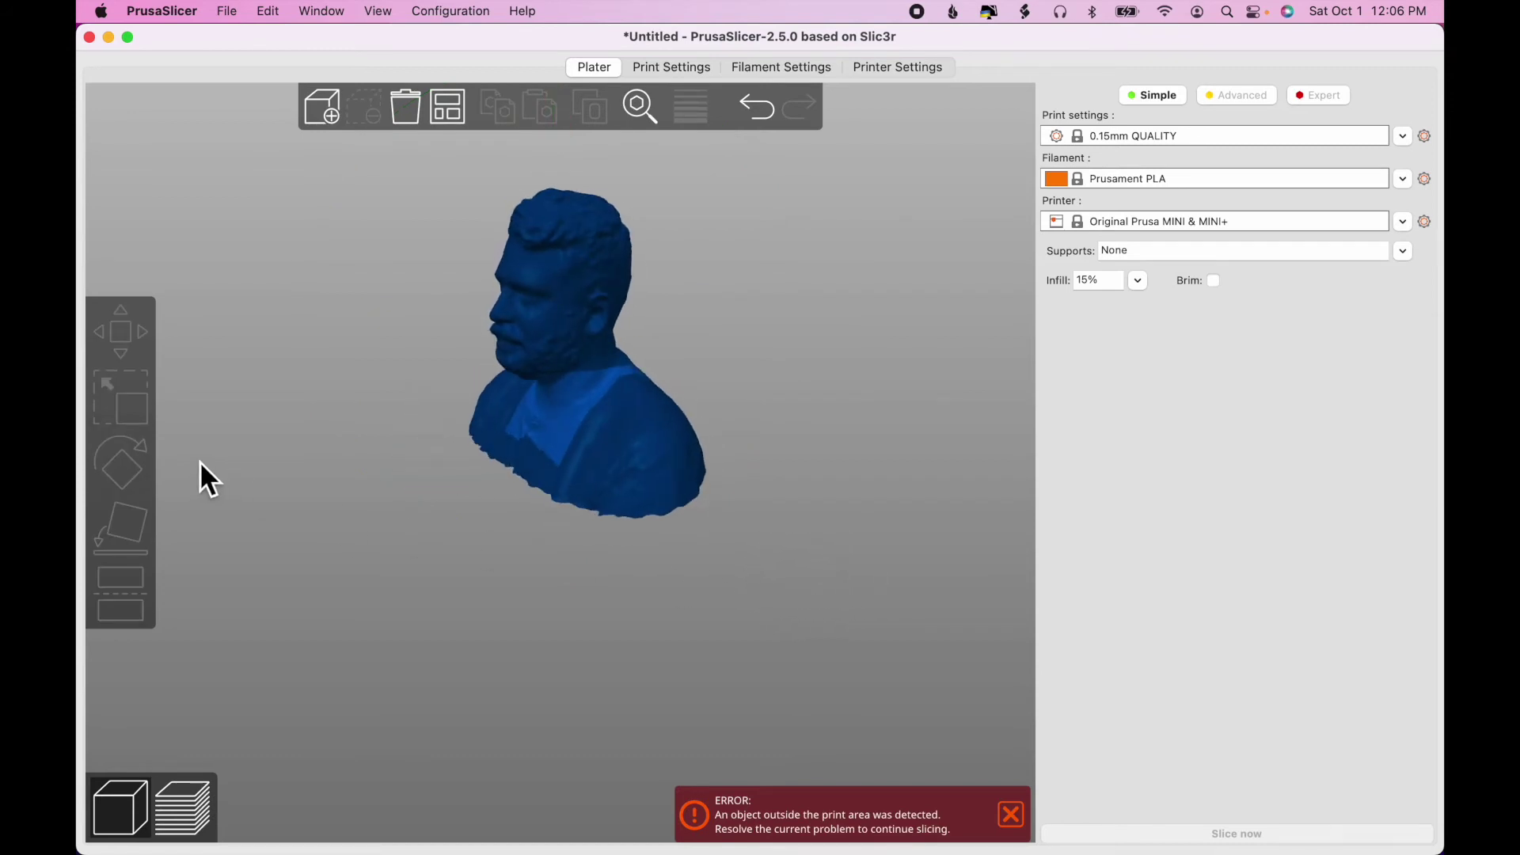
Step: Scale the bust uniformly to a Z size of 60 mm
left_click(557, 402)
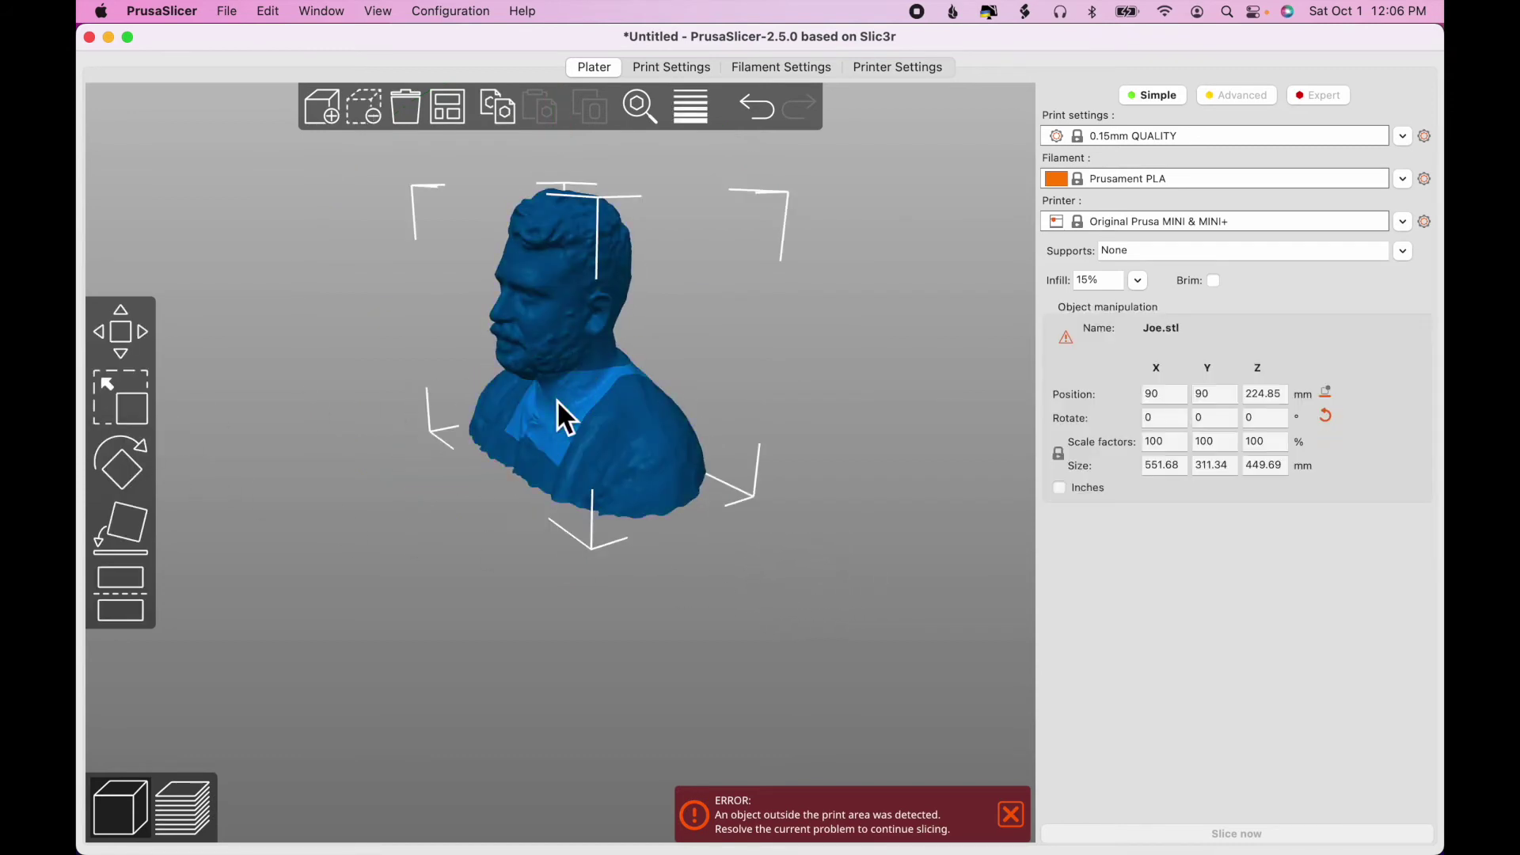
left_click(135, 413)
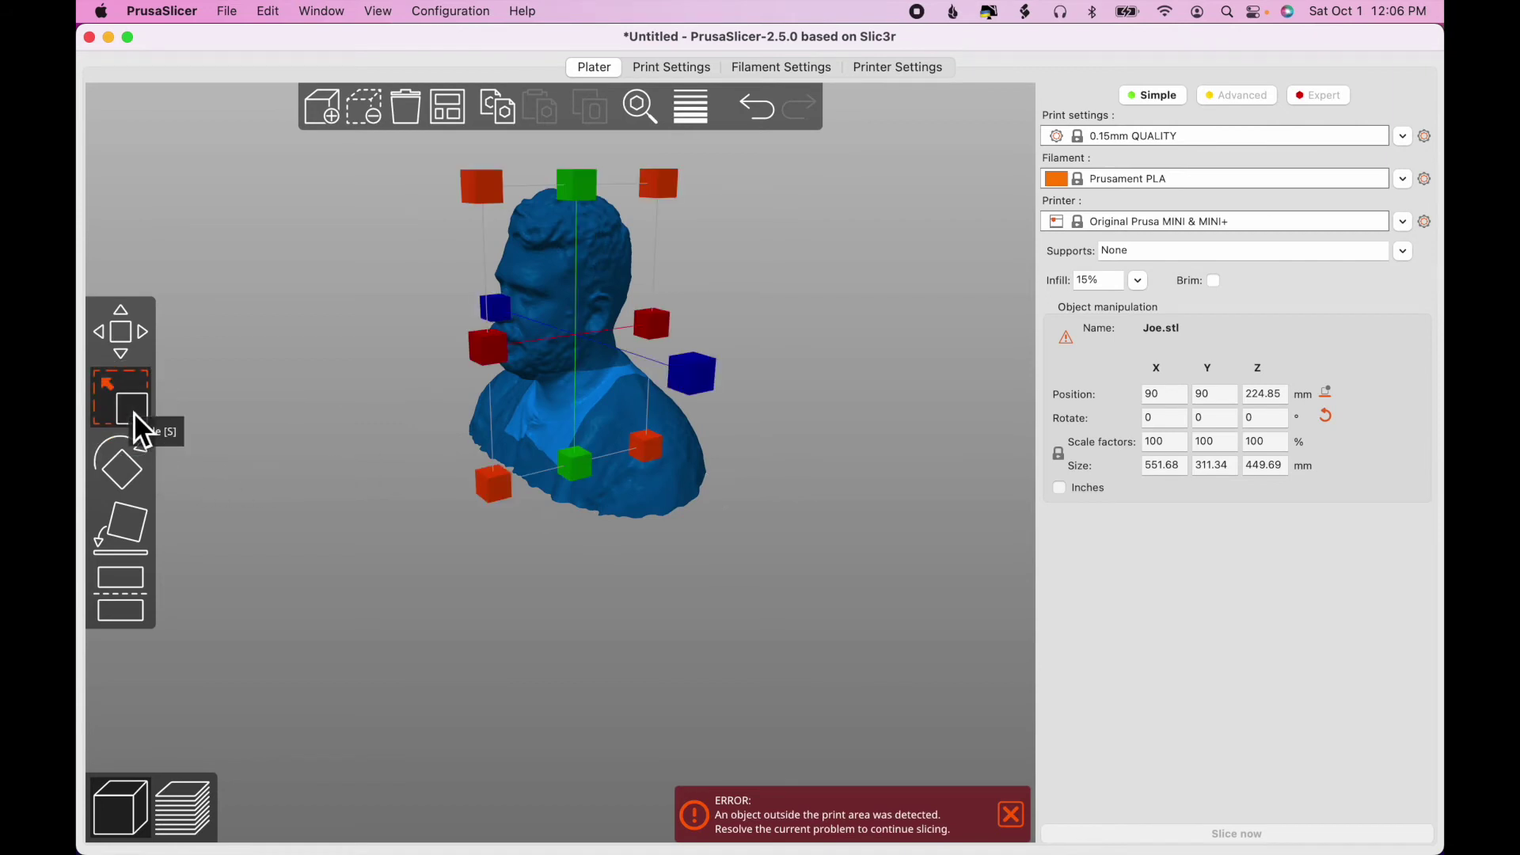
left_click(1266, 467)
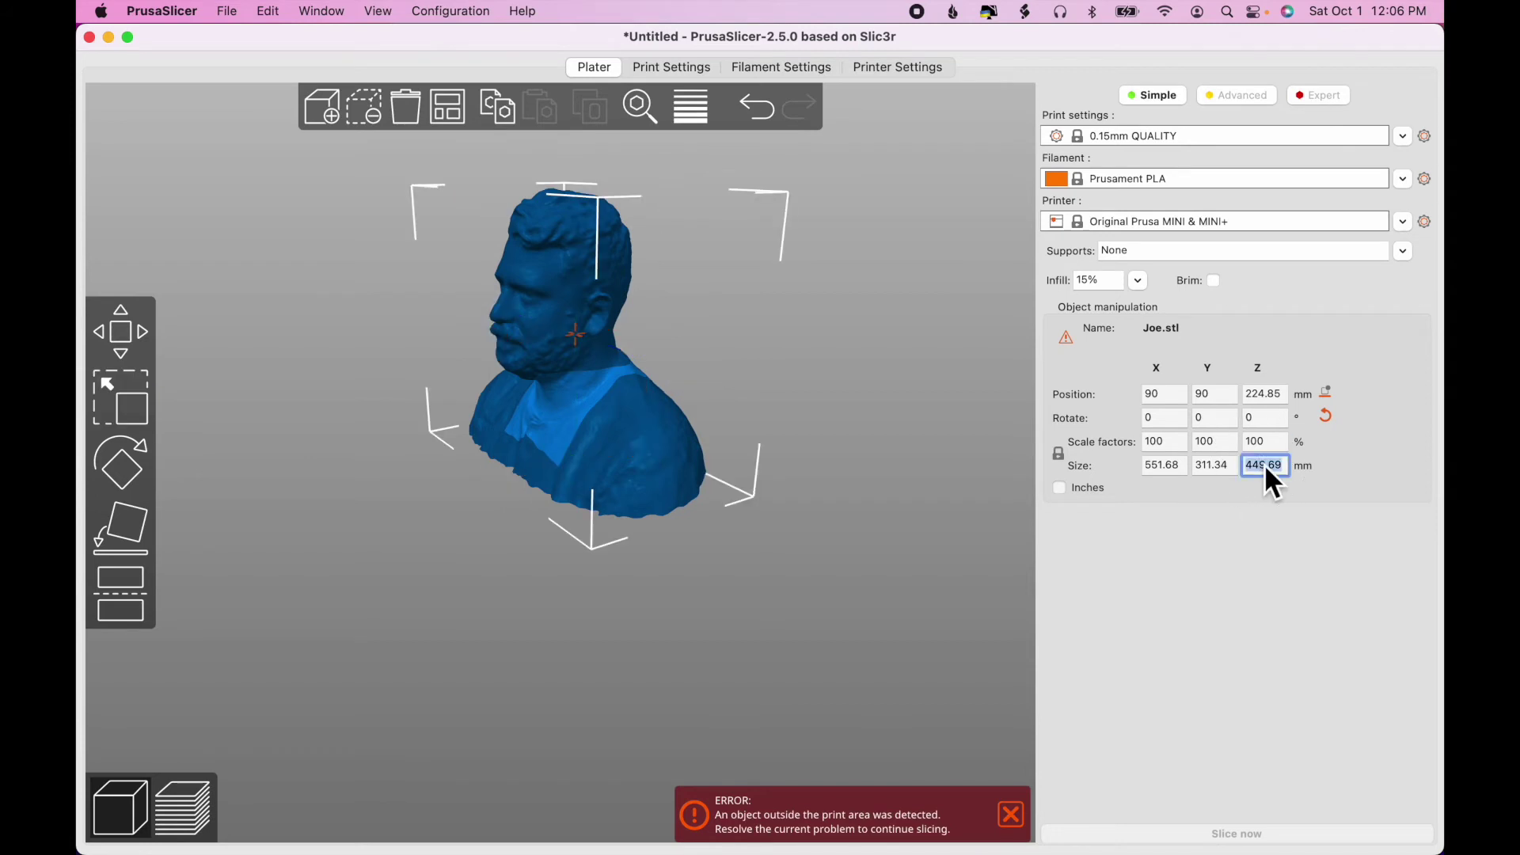
type("60")
key("Return")
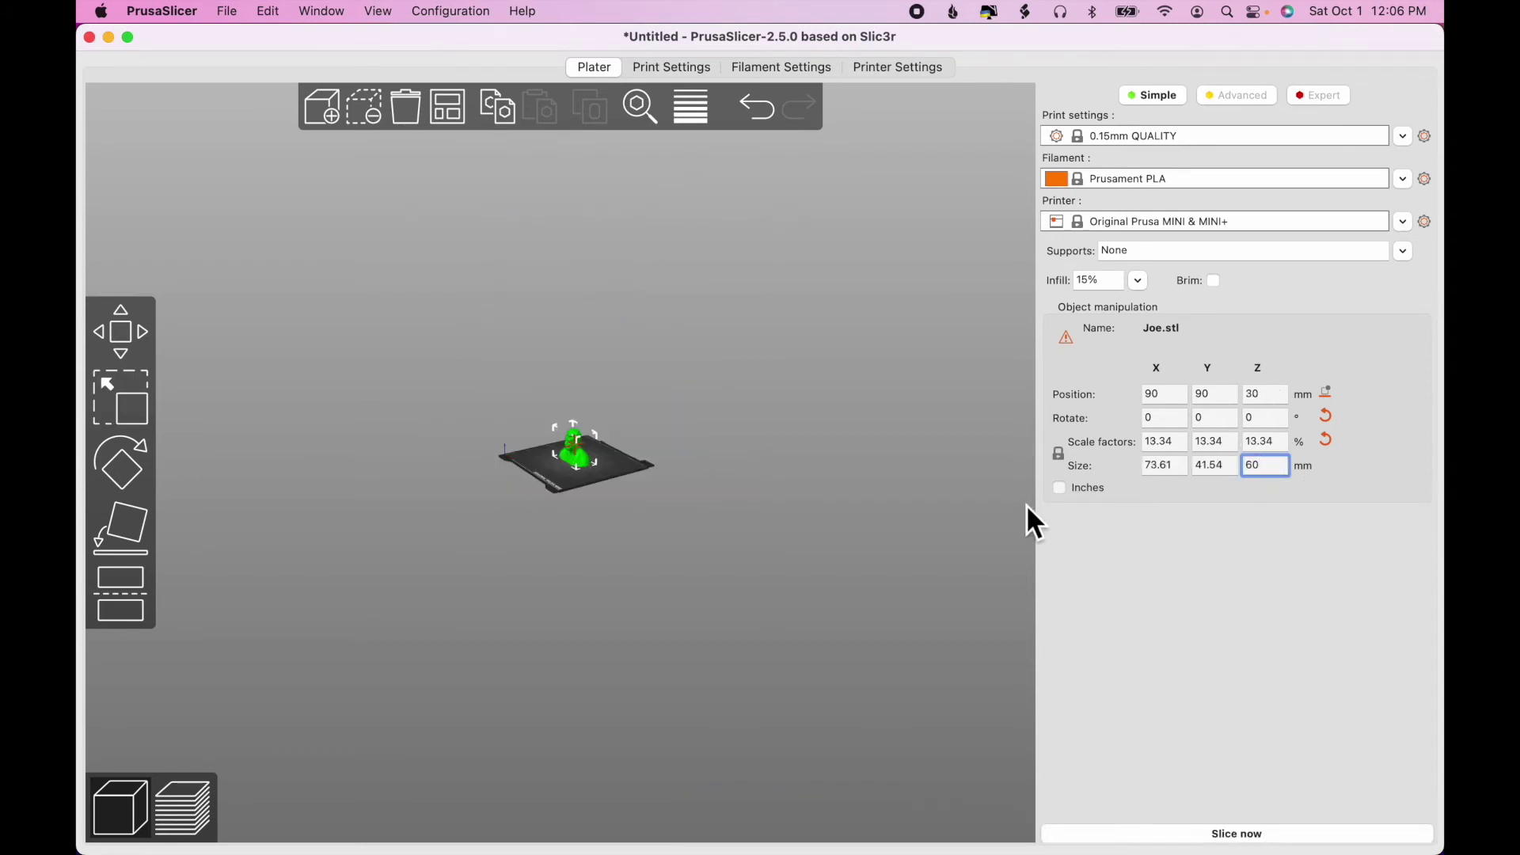
key("z")
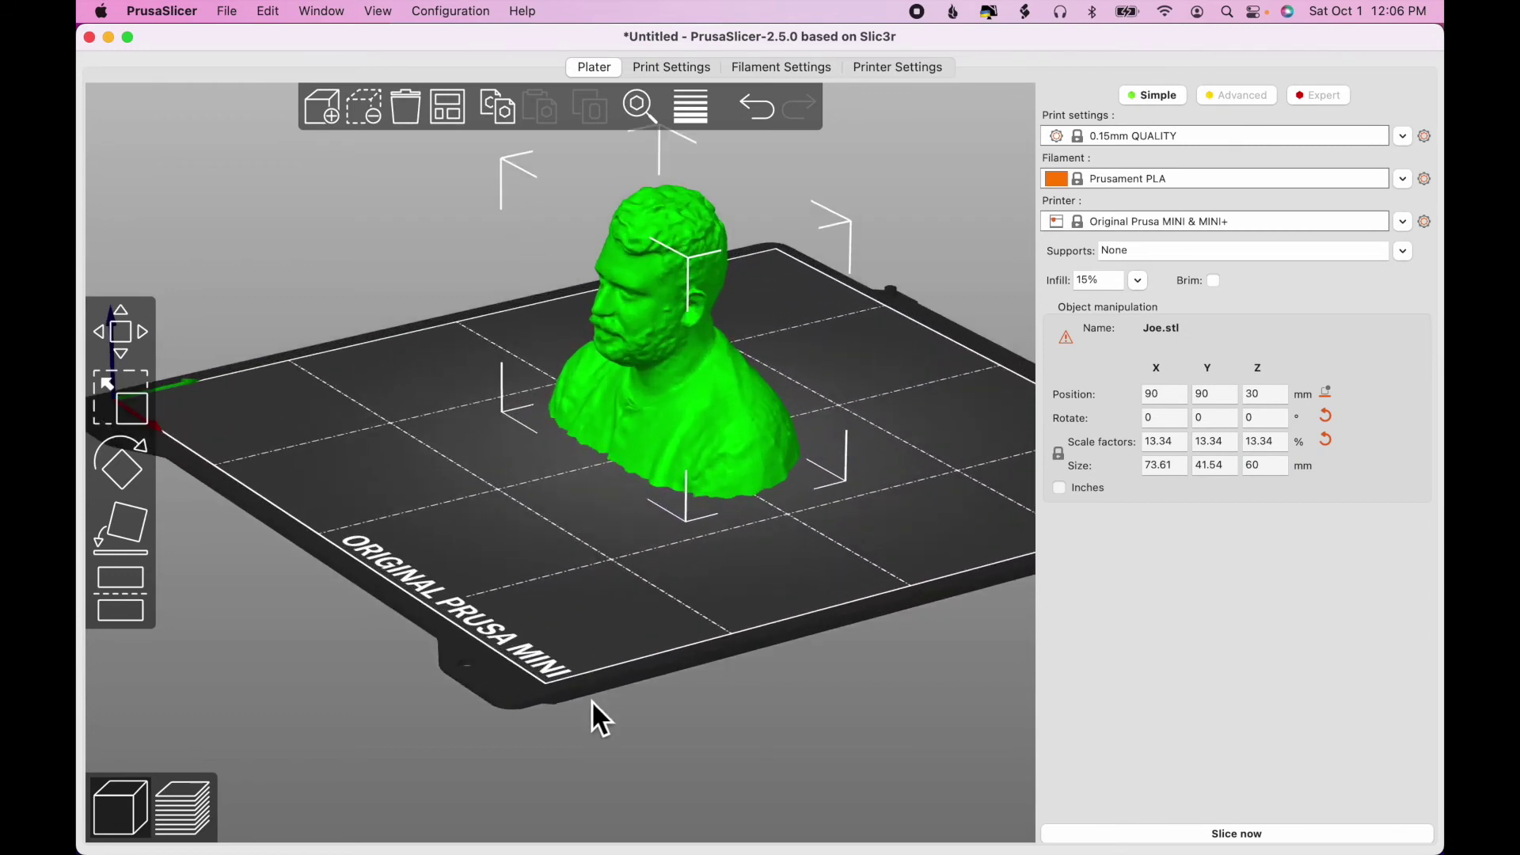
Step: Tilt the bust slightly backward about the X axis so its base lies nearly flat on the print bed
left_click_drag(727, 708, 696, 696)
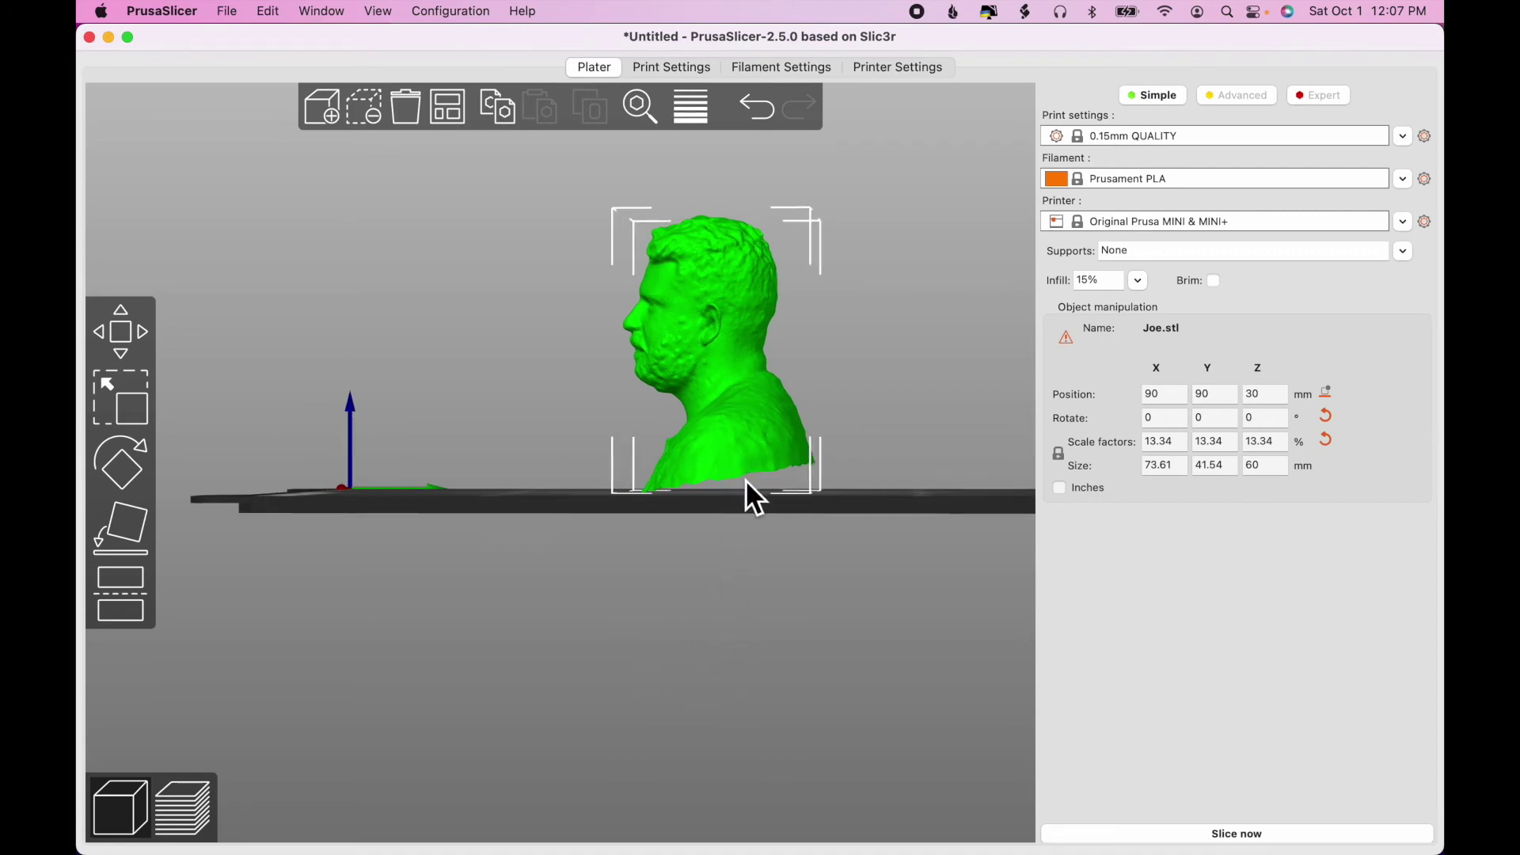
left_click(126, 475)
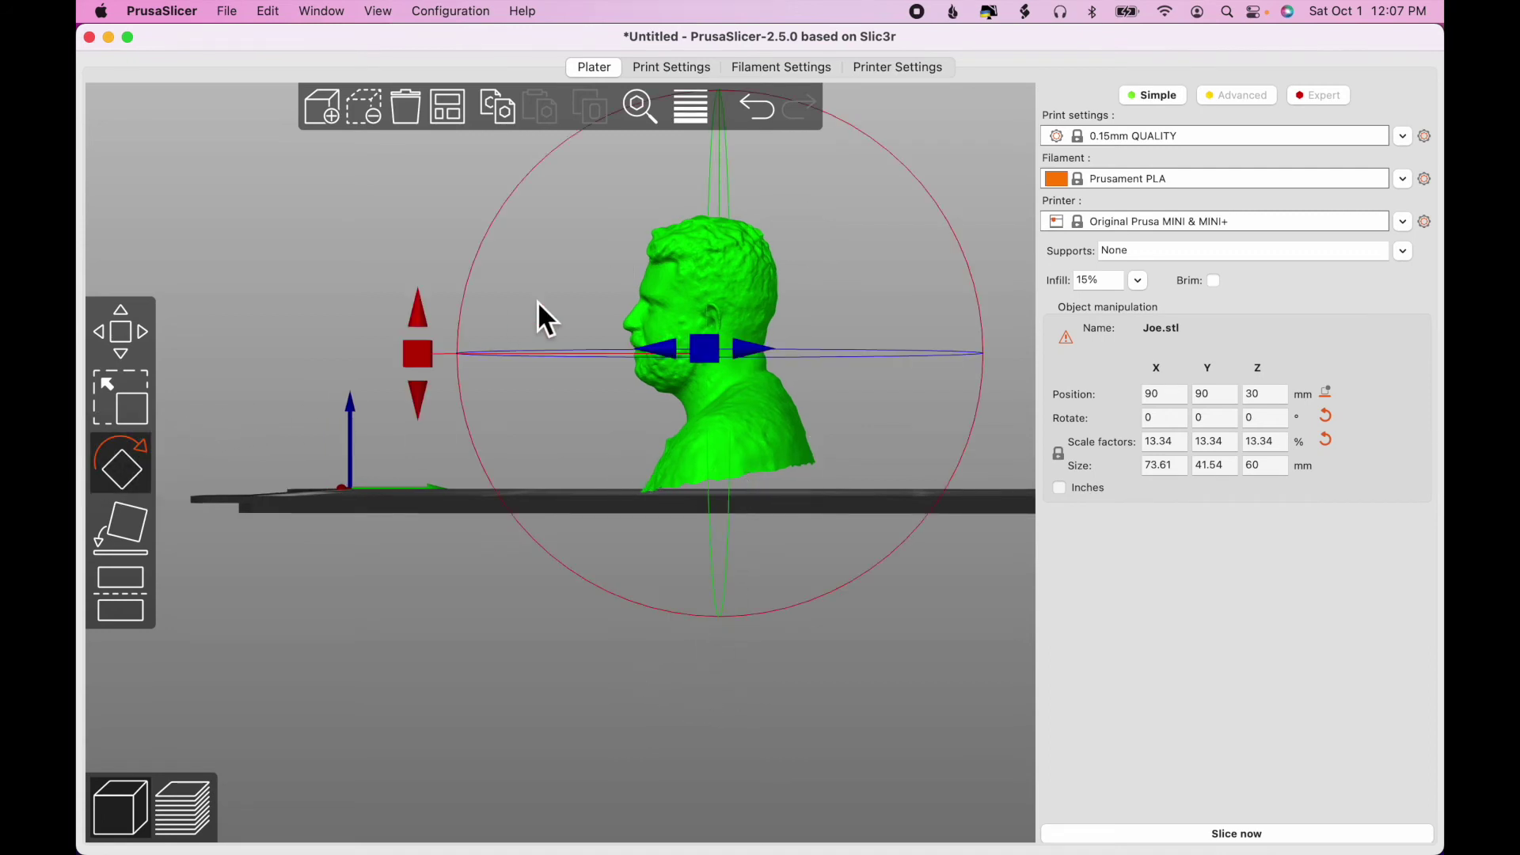
left_click_drag(428, 332, 424, 316)
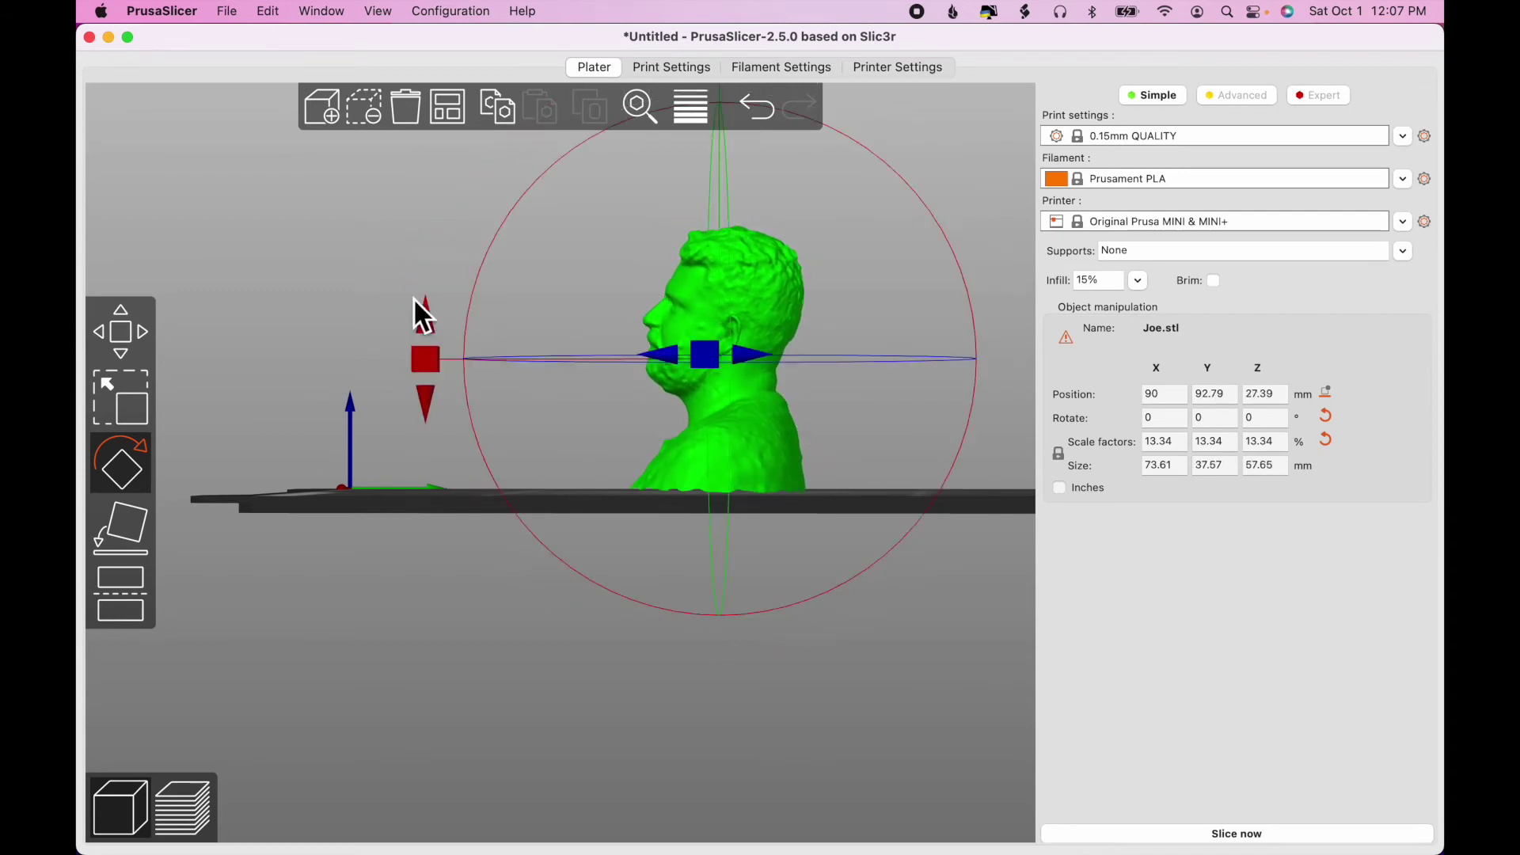
left_click(564, 630)
left_click_drag(563, 632, 624, 623)
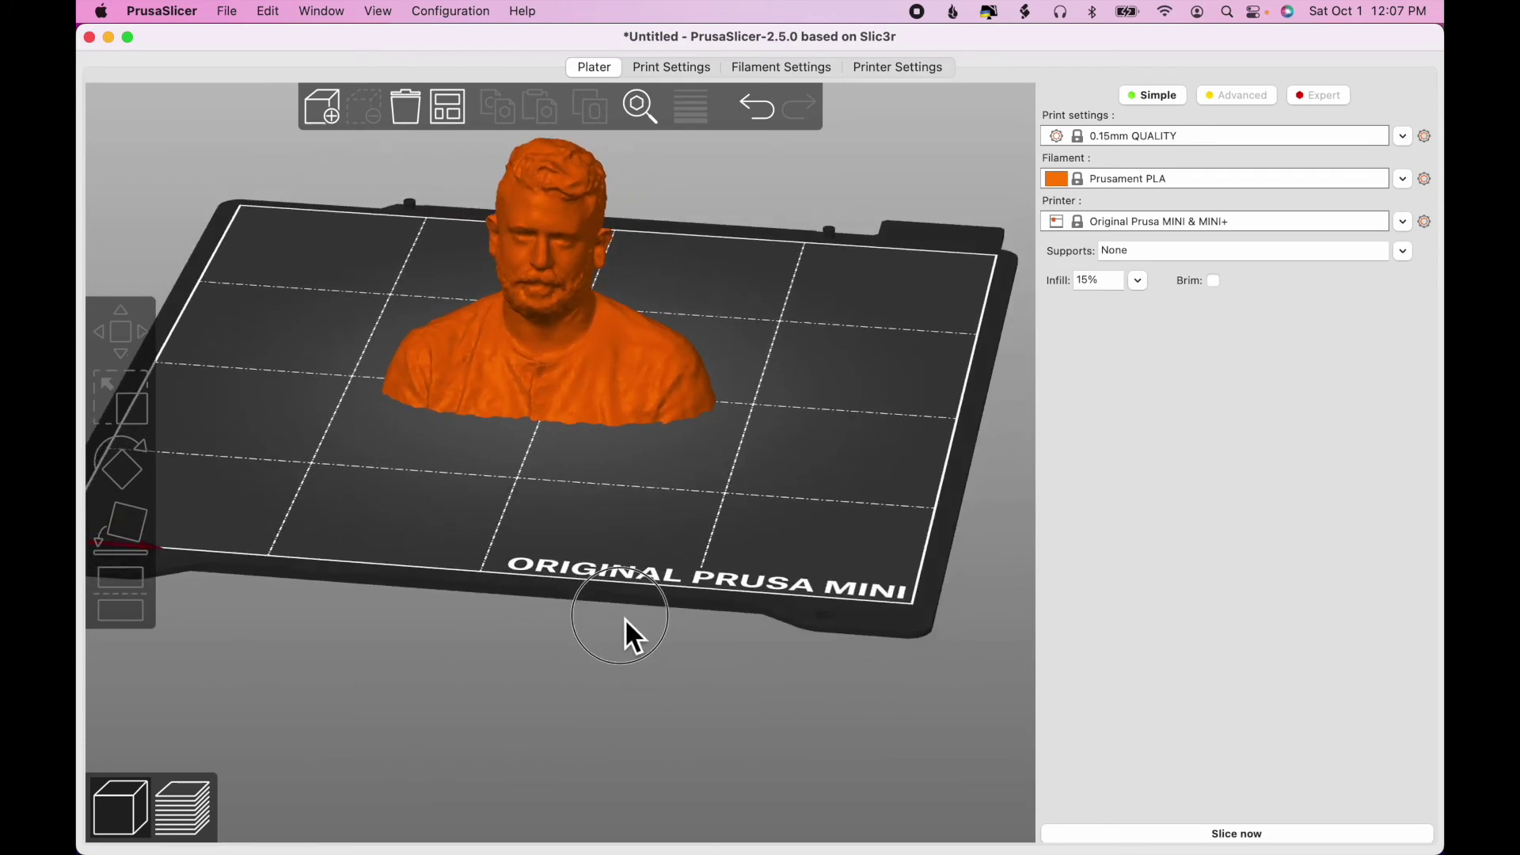
Step: Cut the bust horizontally just above its uneven base at about Z 2.08 mm, keeping only the upper part
left_click(582, 339)
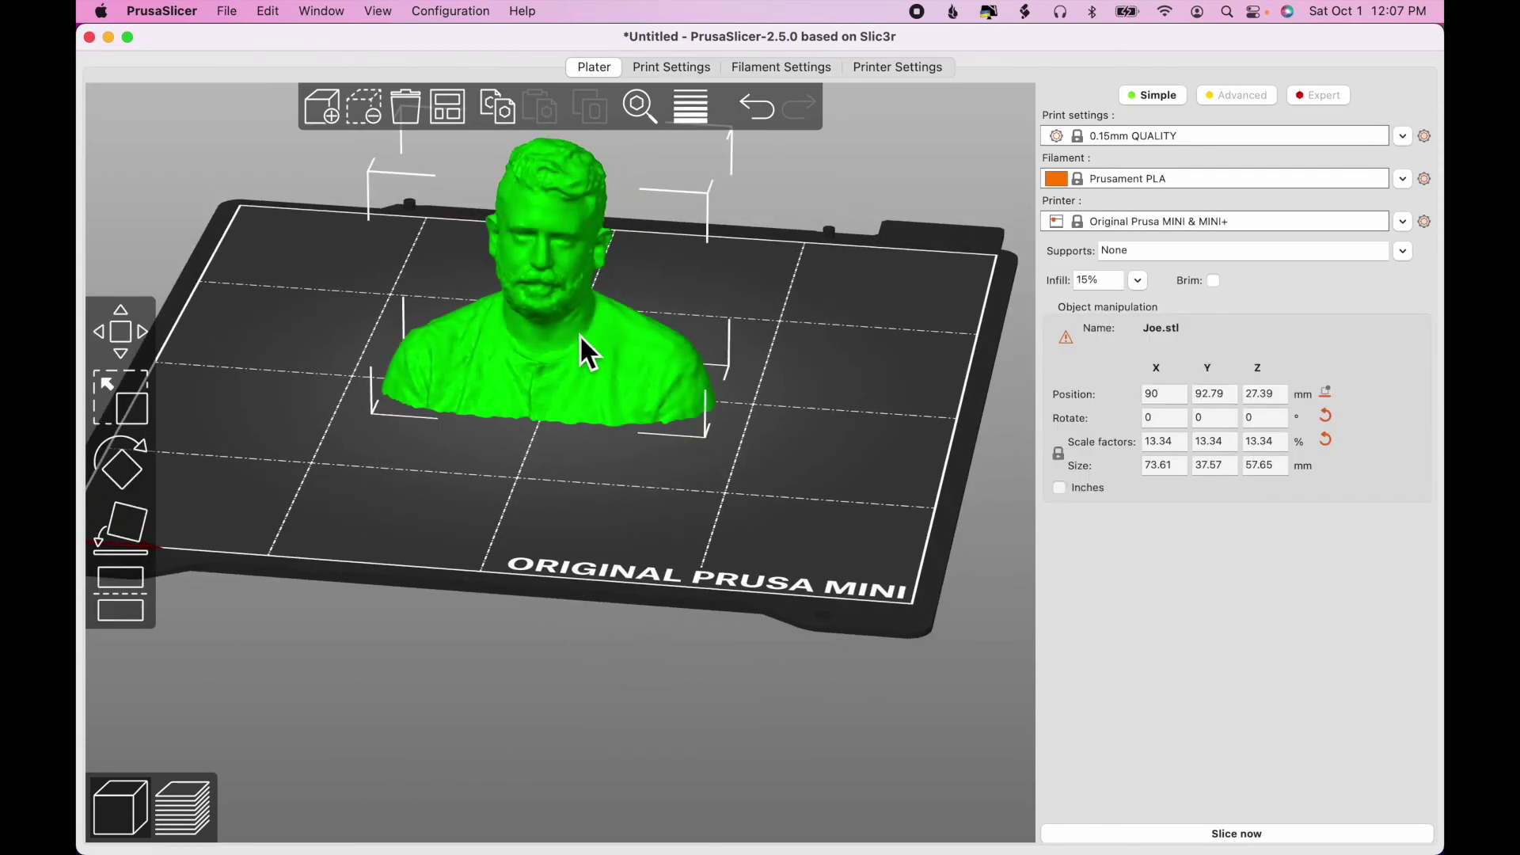
left_click(112, 599)
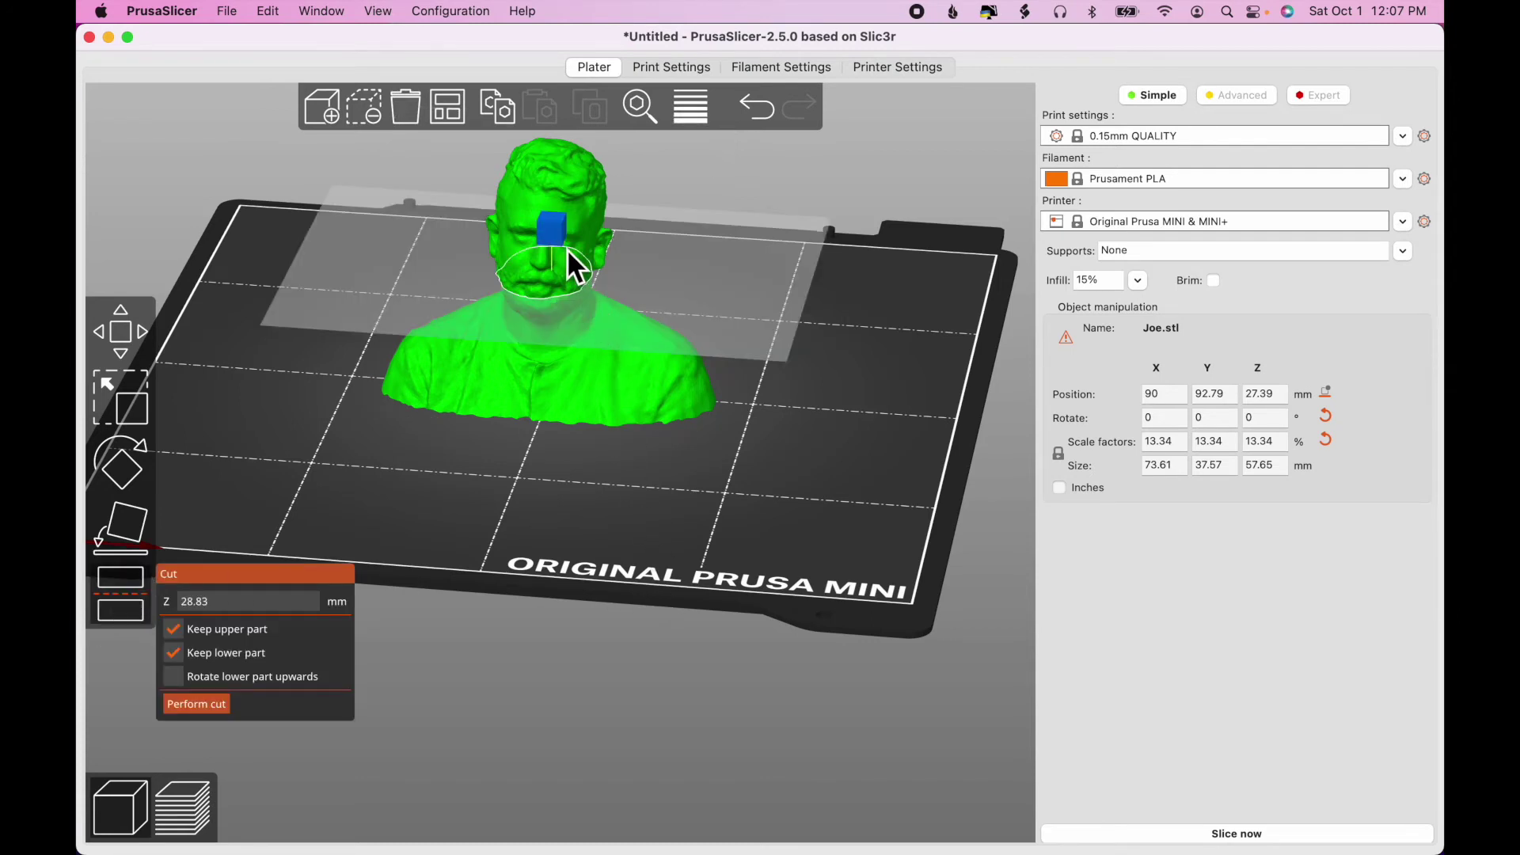
left_click_drag(560, 234, 562, 368)
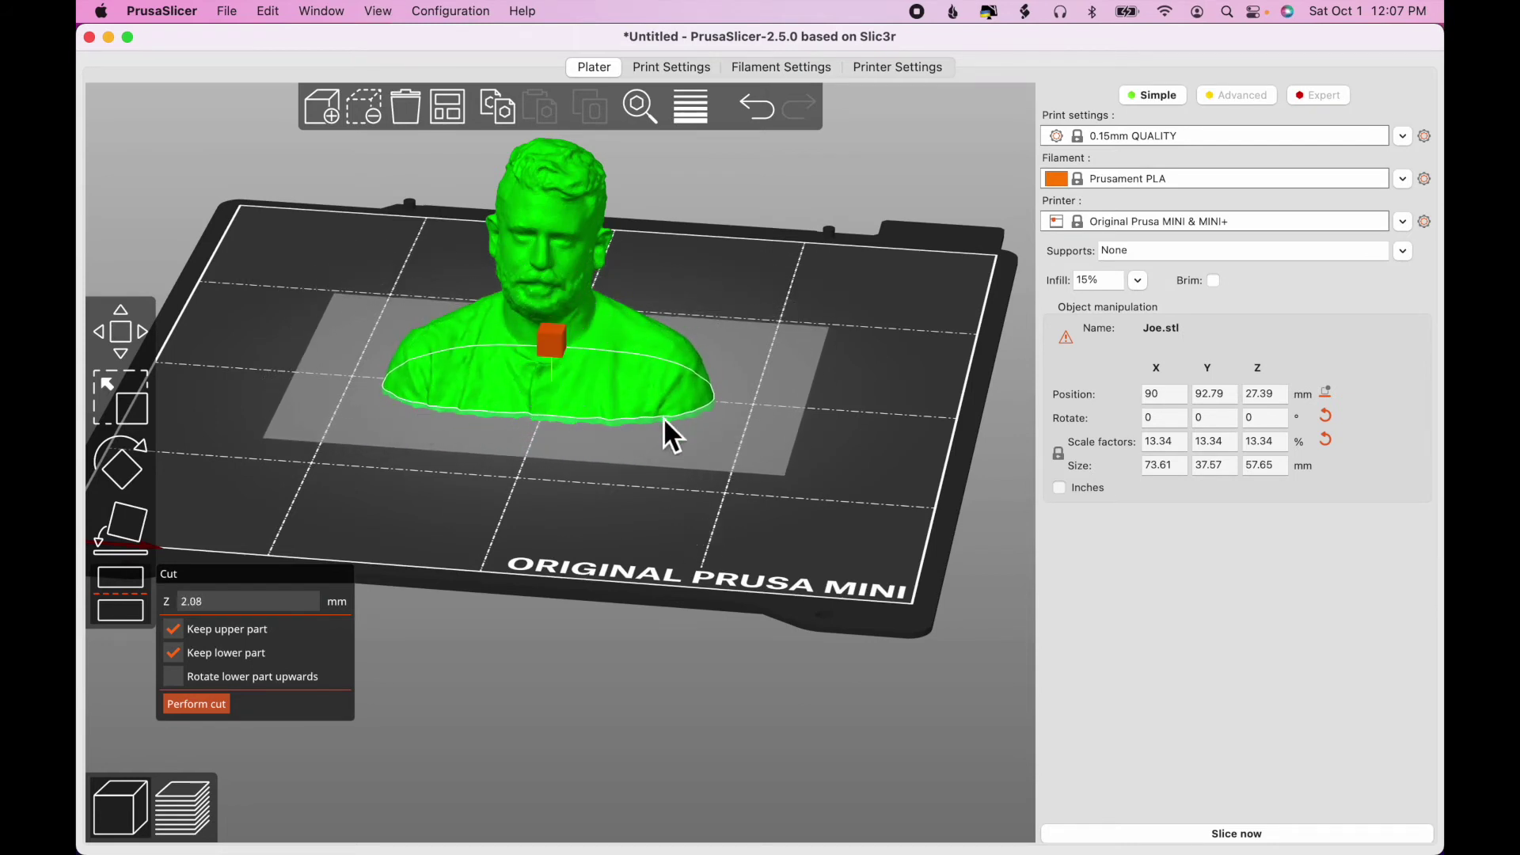
mouse_move(826, 600)
left_mouse_down()
mouse_move(801, 563)
mouse_move(824, 600)
left_mouse_up()
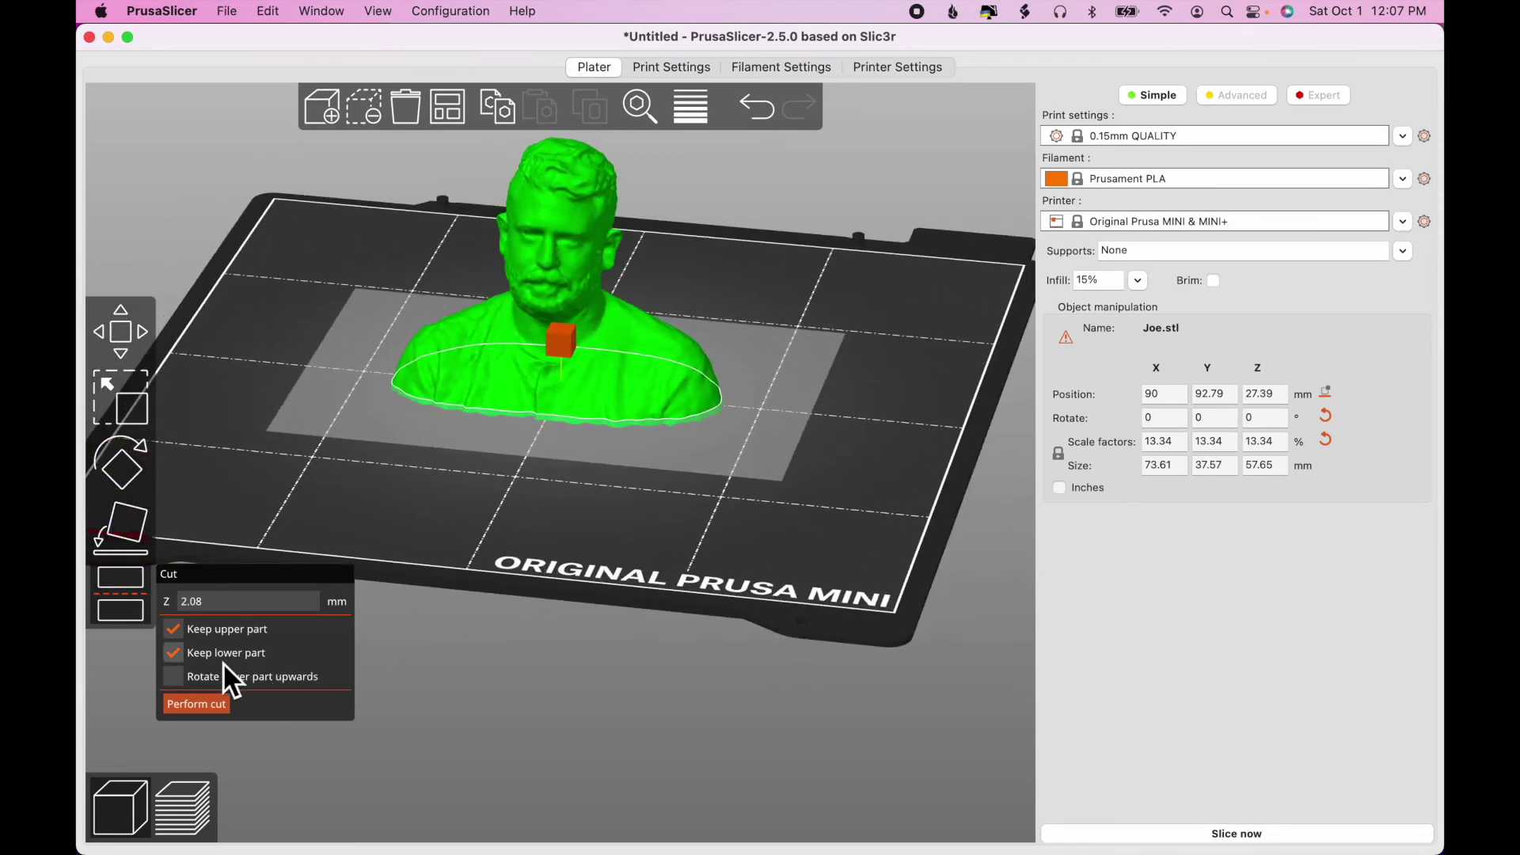
left_click(178, 662)
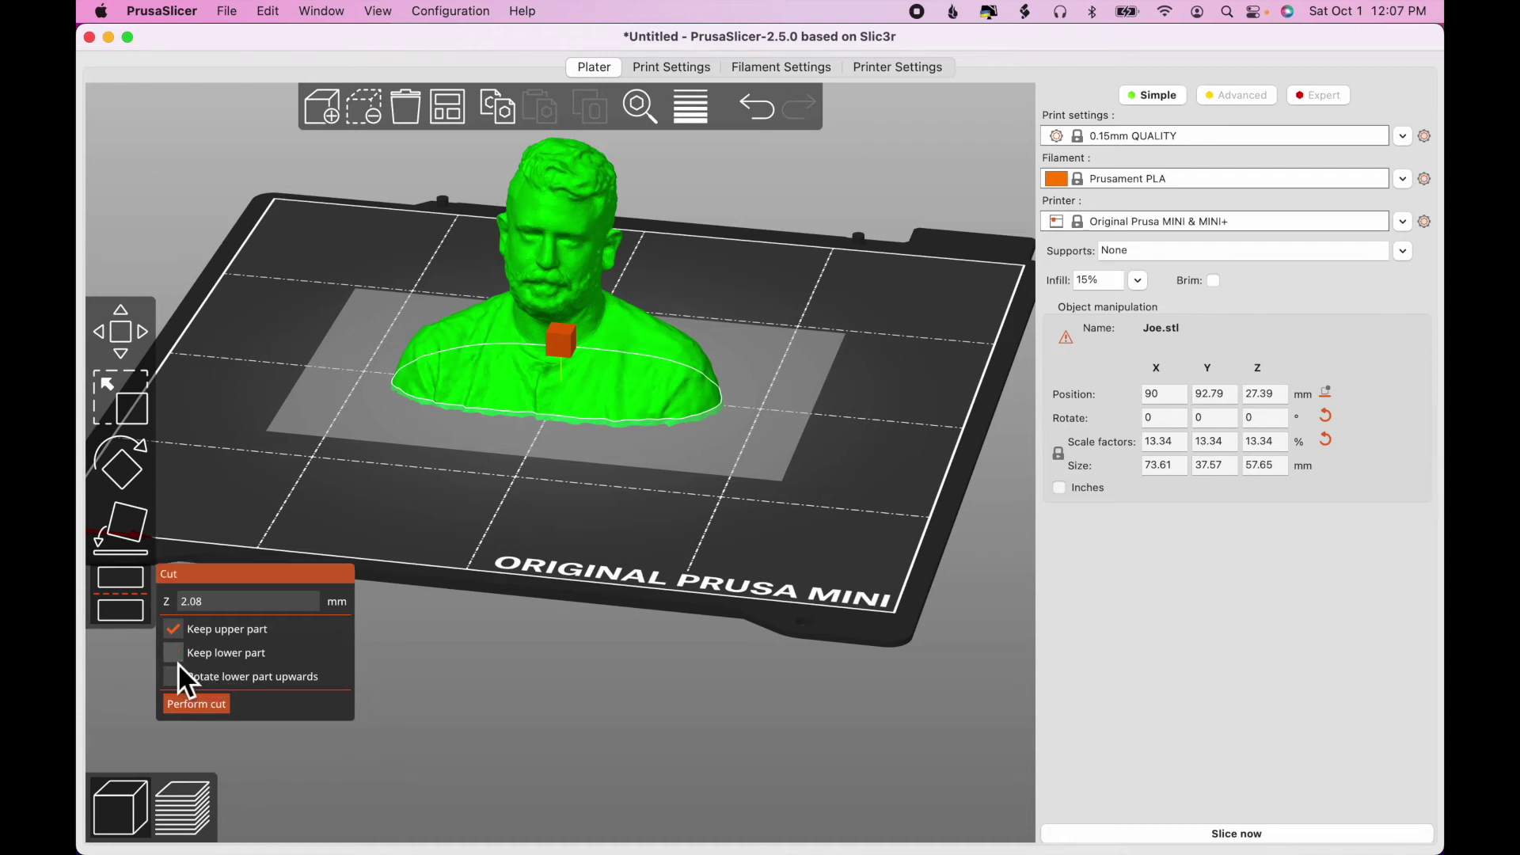
left_click(216, 704)
mouse_move(715, 644)
left_mouse_down()
mouse_move(695, 595)
mouse_move(681, 598)
mouse_move(686, 638)
mouse_move(719, 651)
left_mouse_up()
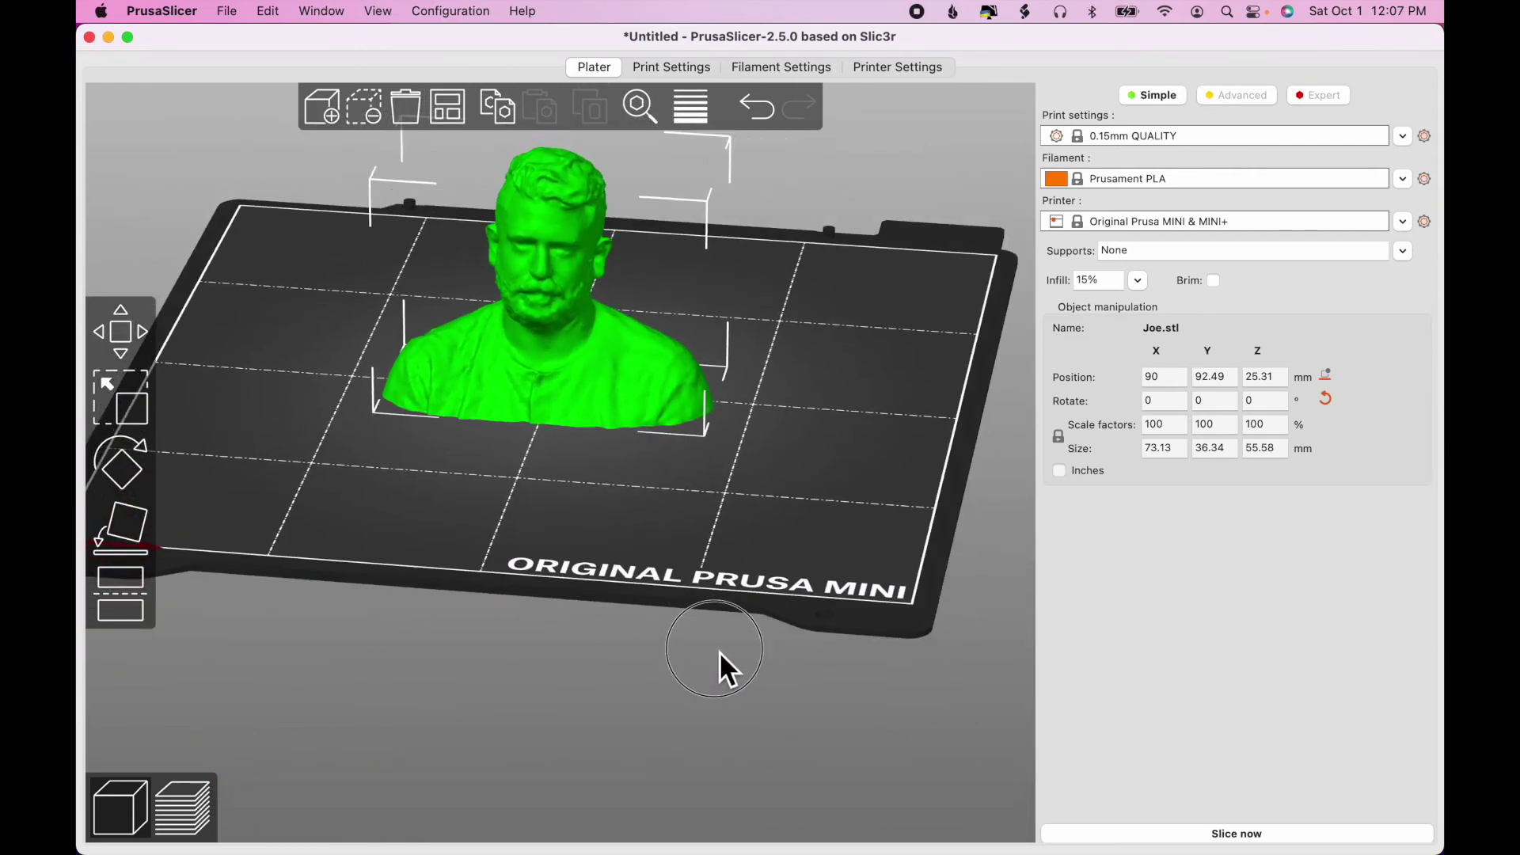
key("0")
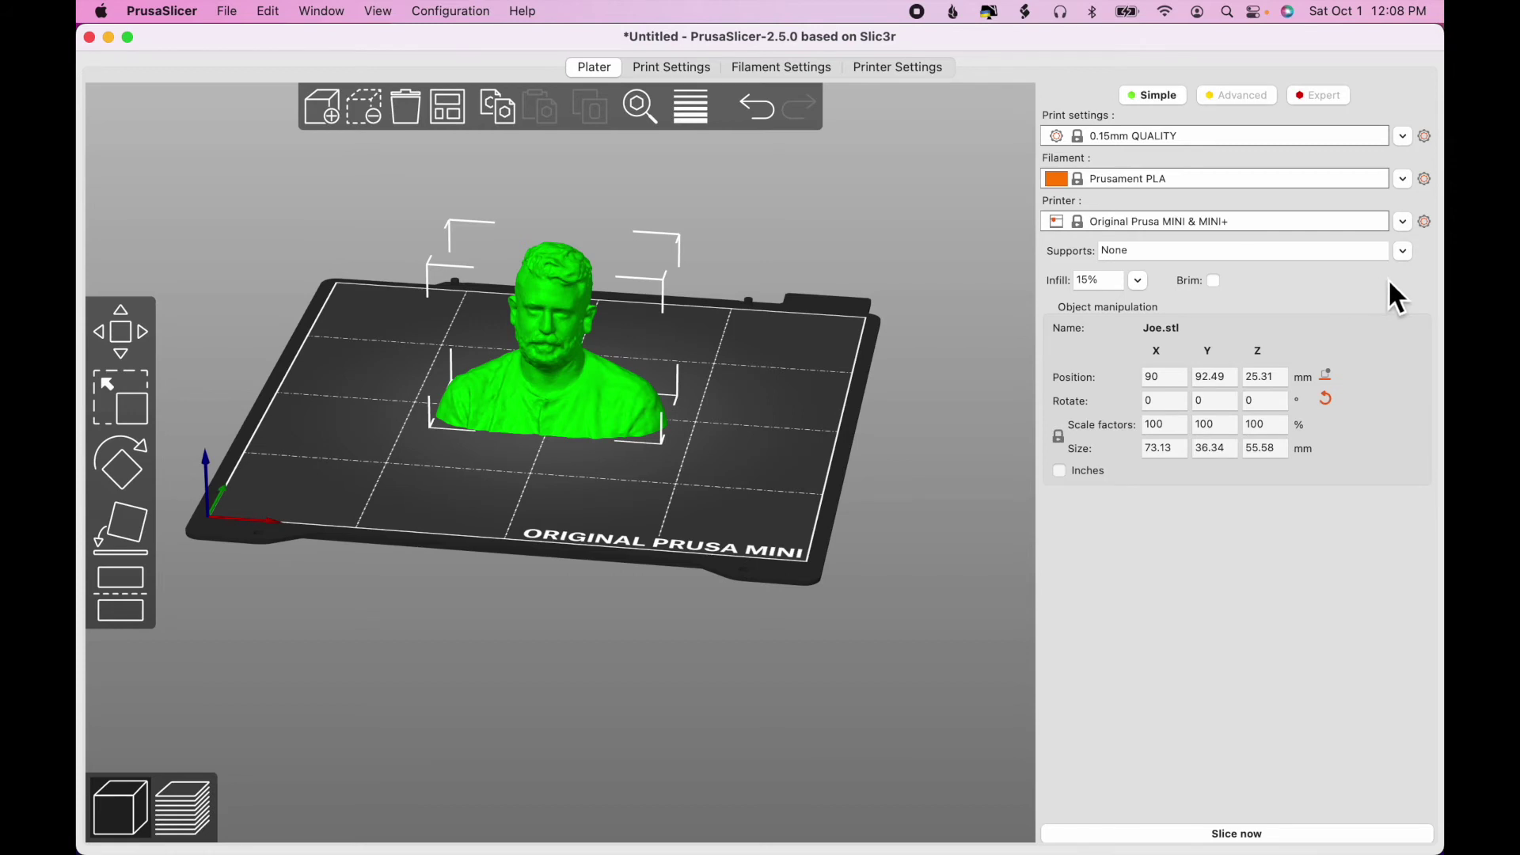
Step: Choose the Original Prusa MINI & MINI+ 0.8 nozzle printer preset and the 0.55mm DRAFT print profile
left_click(1404, 223)
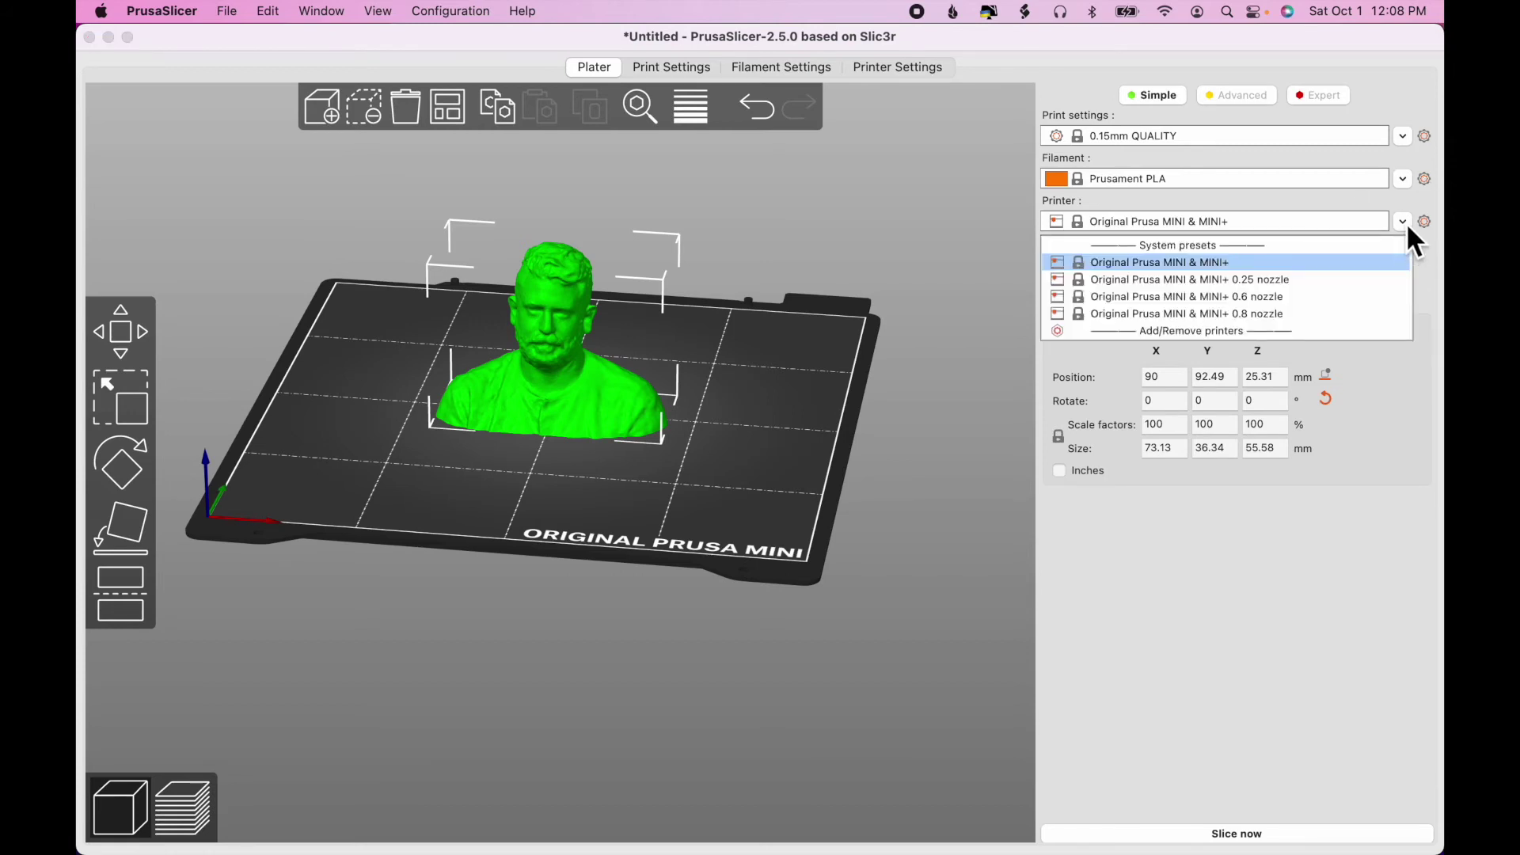
left_click(1375, 315)
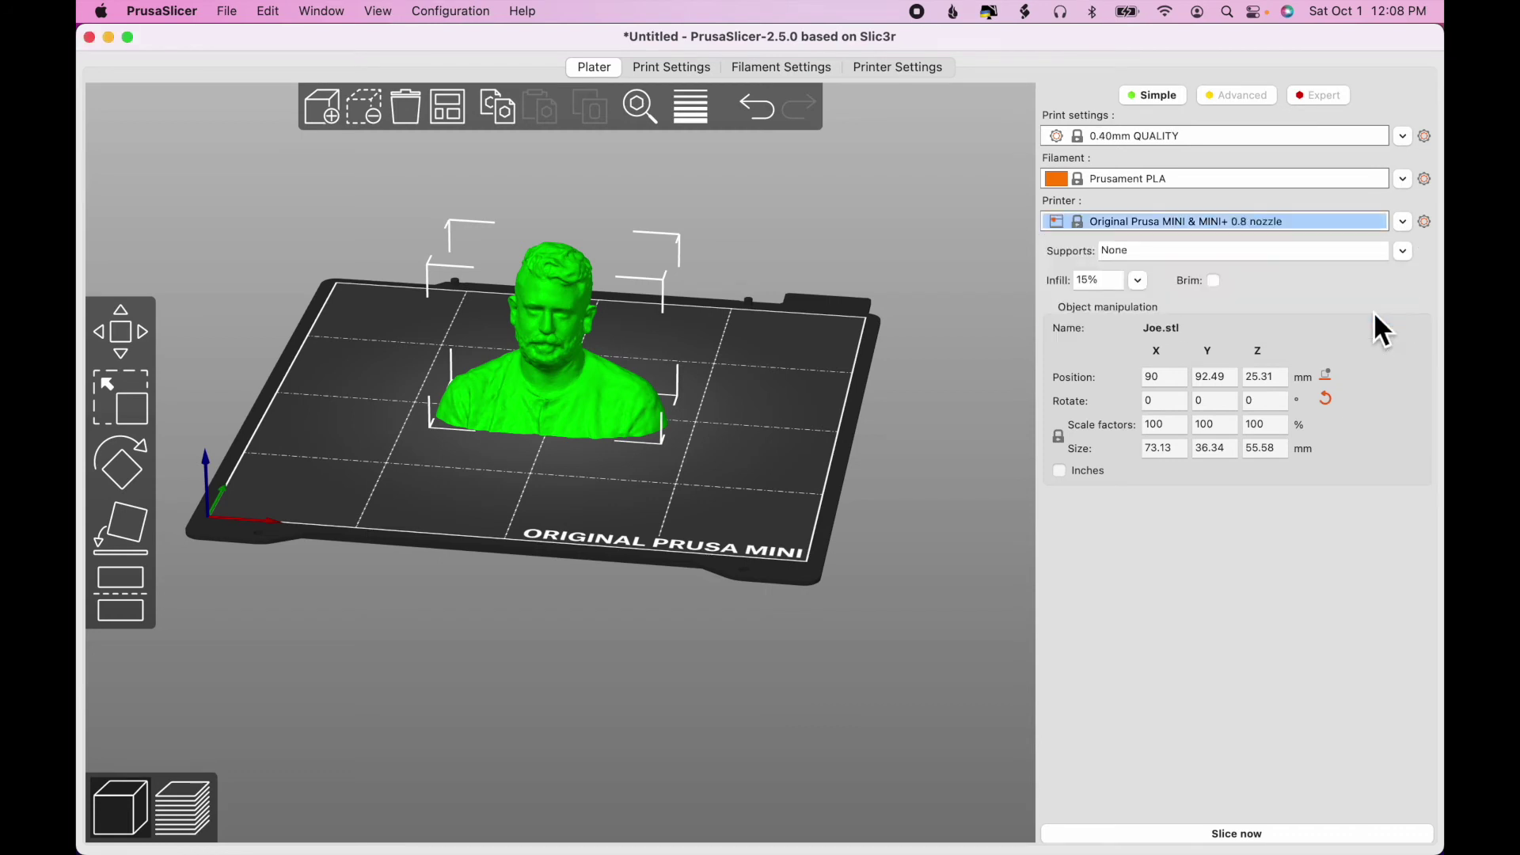
left_click(1403, 136)
left_click(1360, 212)
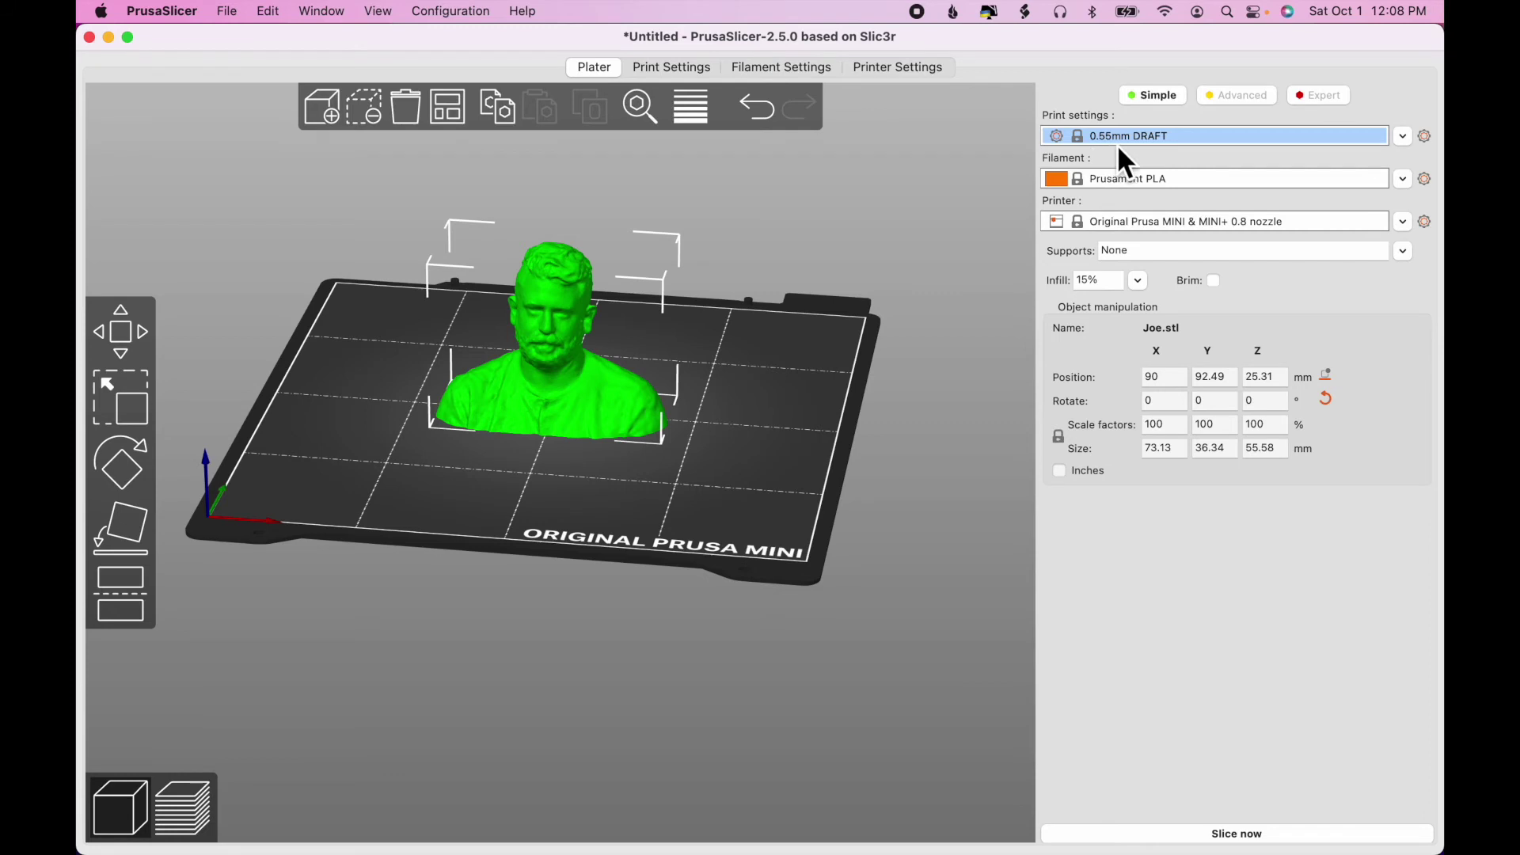
Step: Slice the bust with the draft profile and check its toolpath preview and estimated printing time
scroll(801, 407, "up", 5)
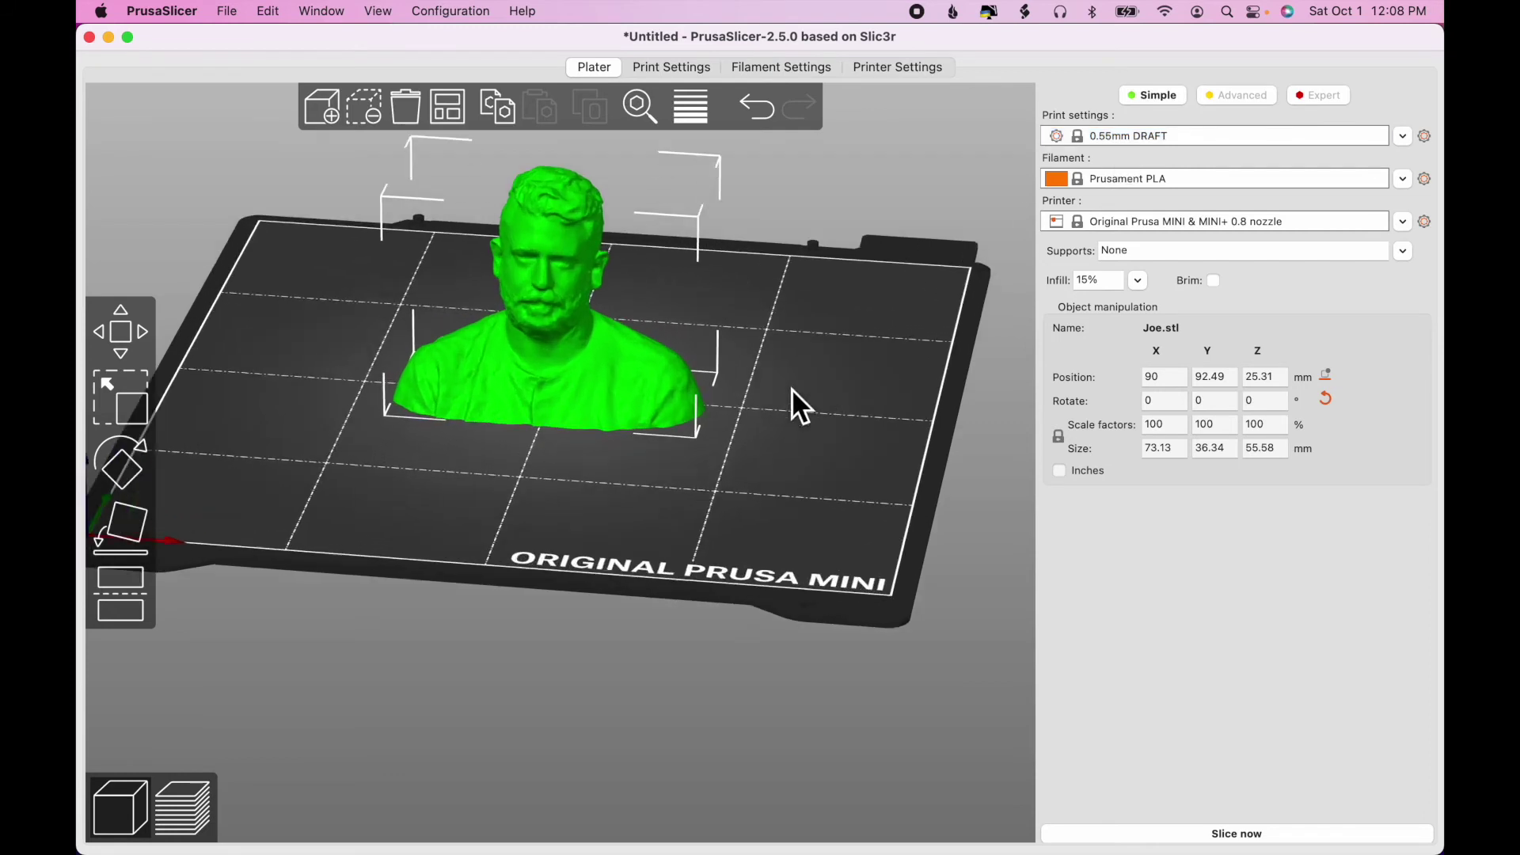
scroll(794, 392, "down", 2)
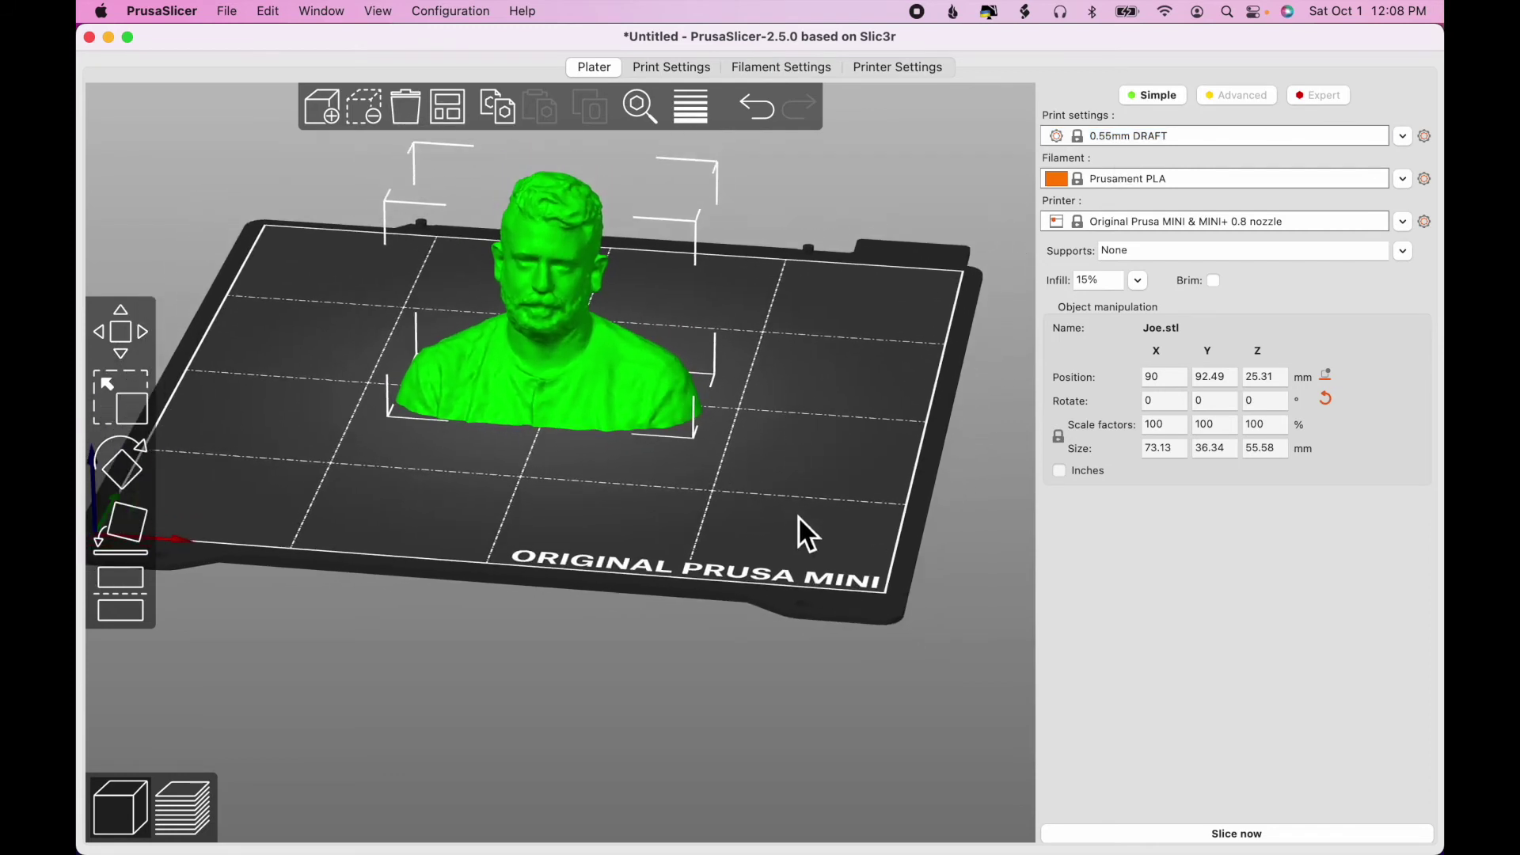
mouse_move(798, 517)
left_mouse_down()
mouse_move(783, 491)
mouse_move(808, 521)
mouse_move(791, 519)
left_mouse_up()
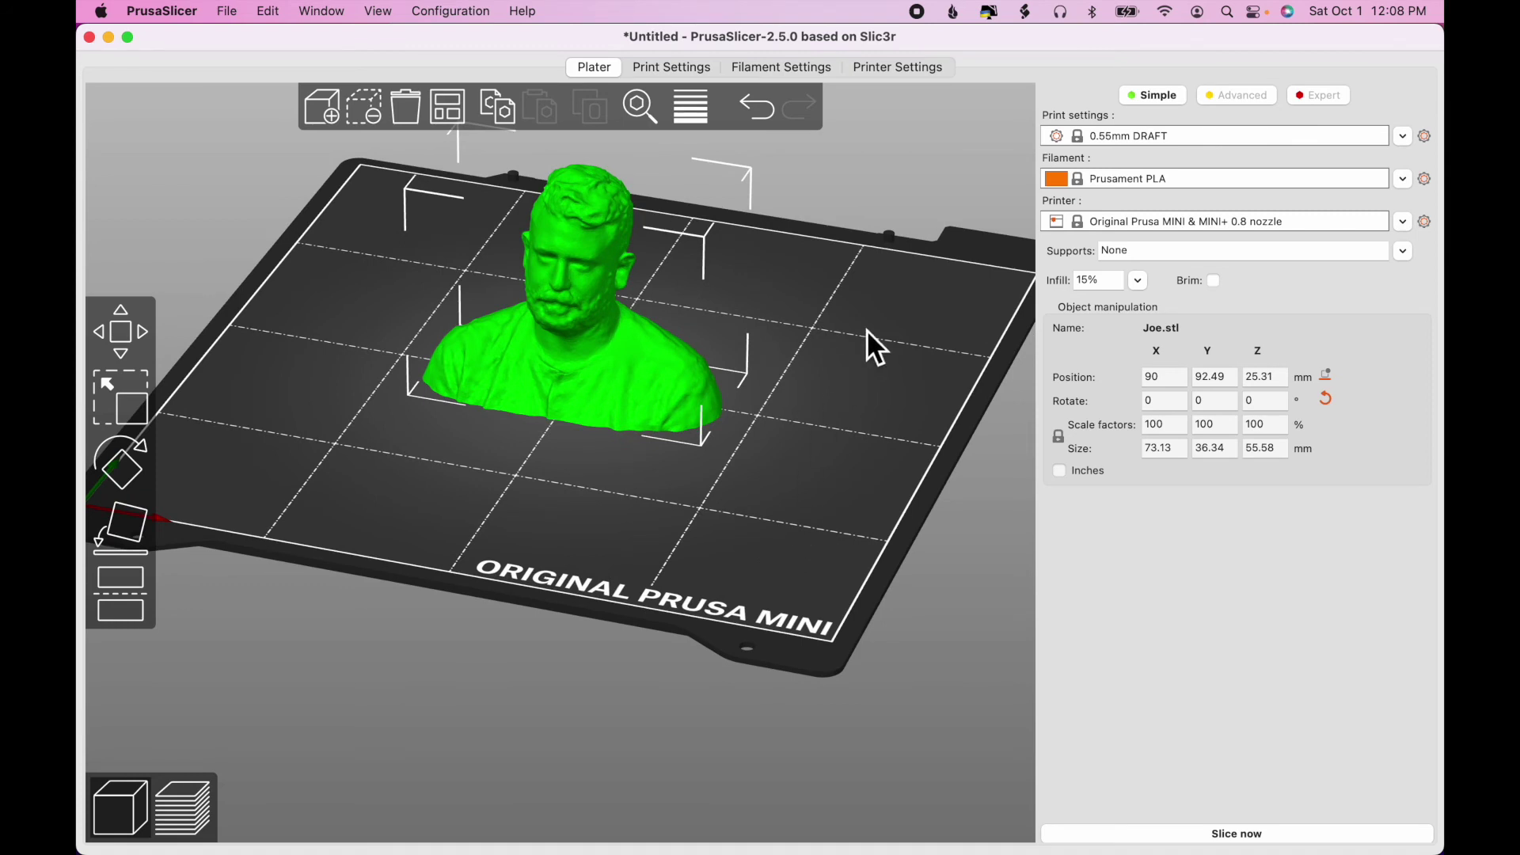
left_click(195, 816)
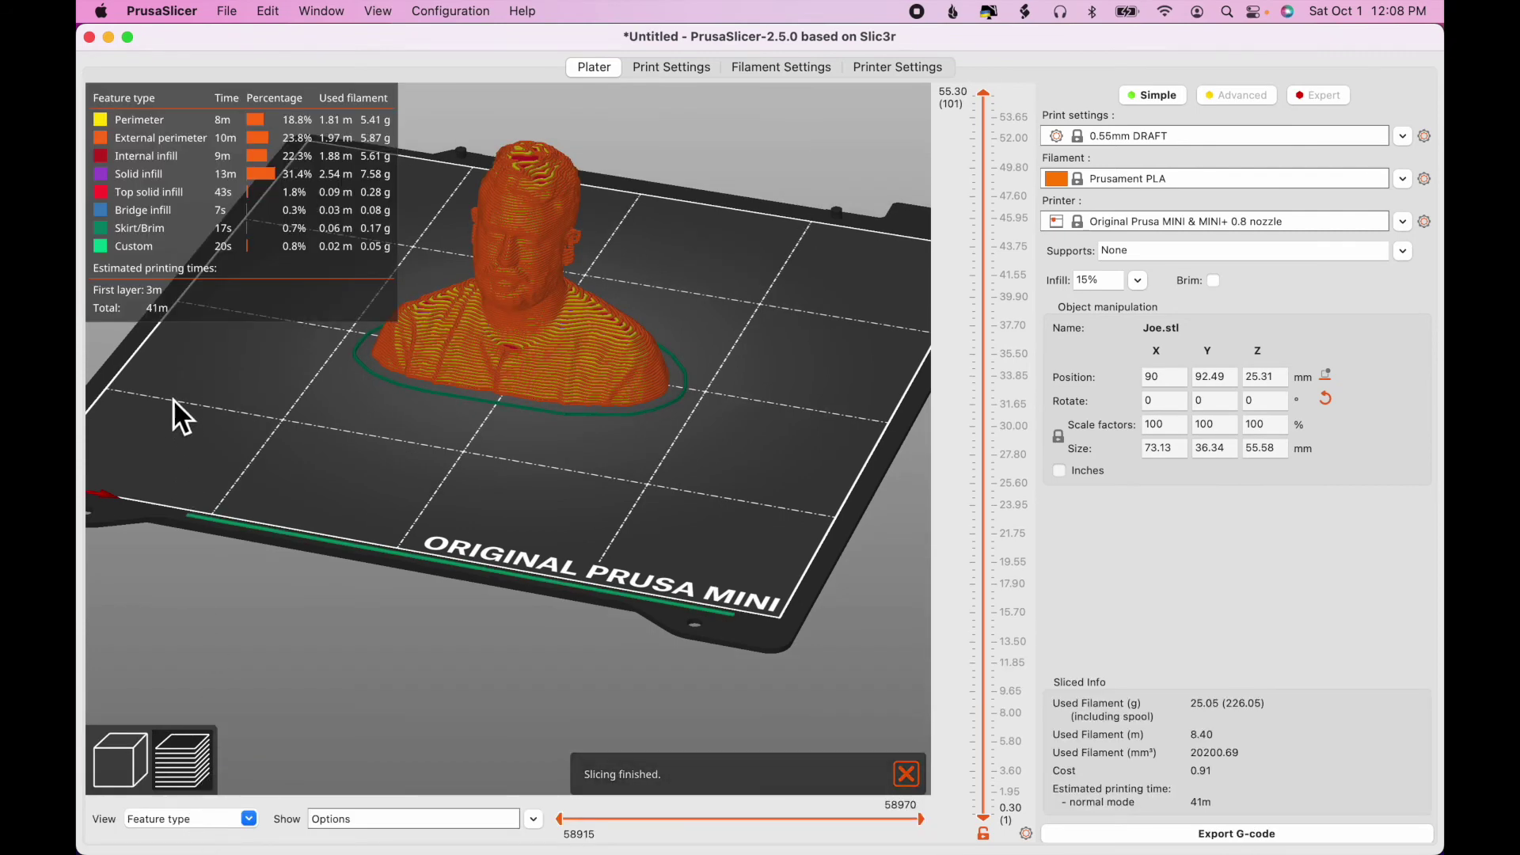
Step: Return to the 3D editor view and set the infill to 0%
left_click(131, 765)
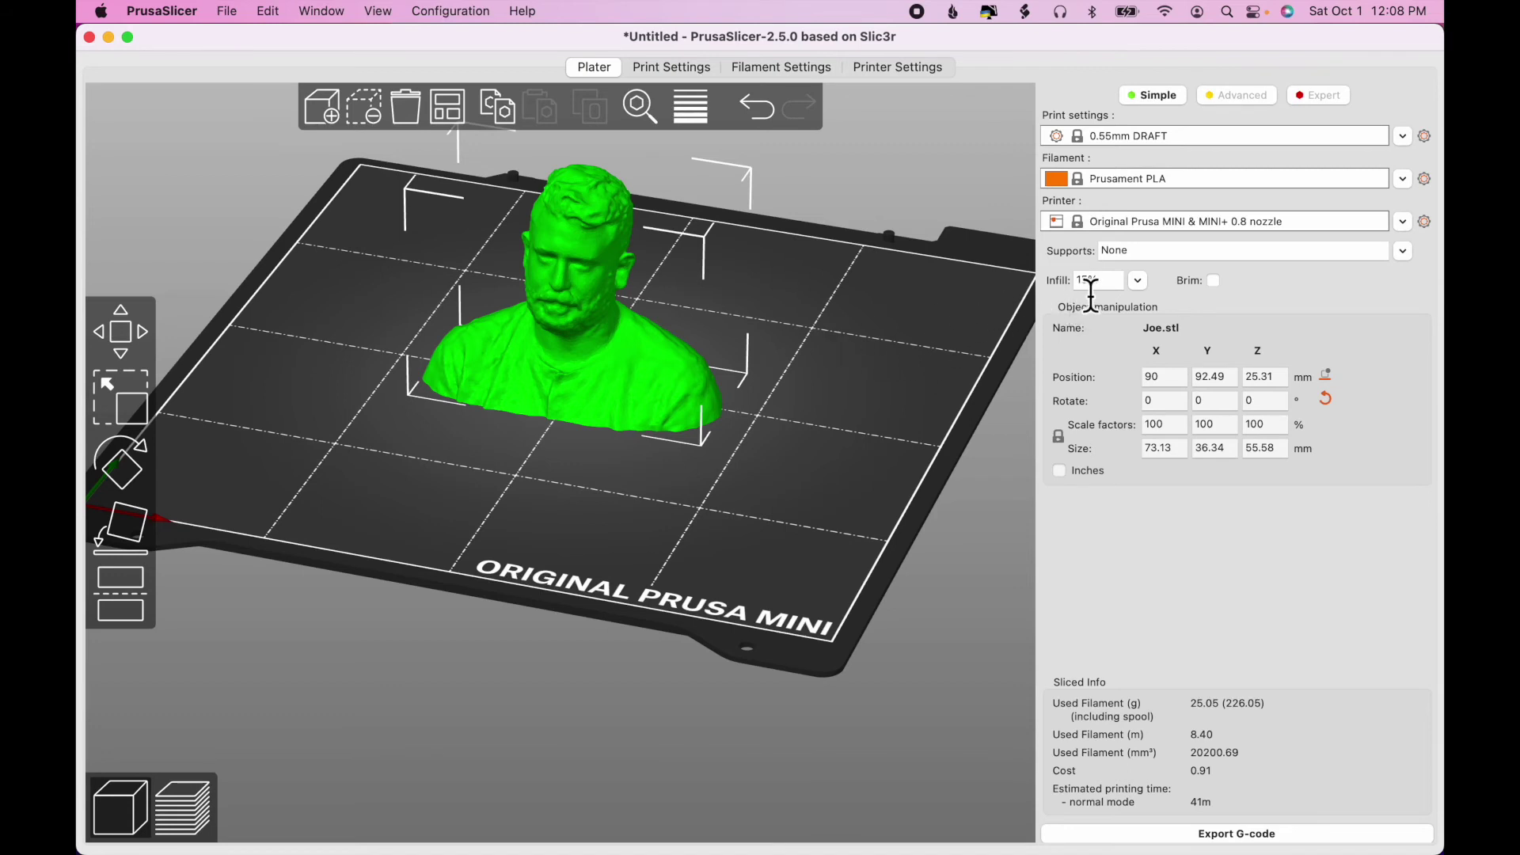
left_click(1139, 282)
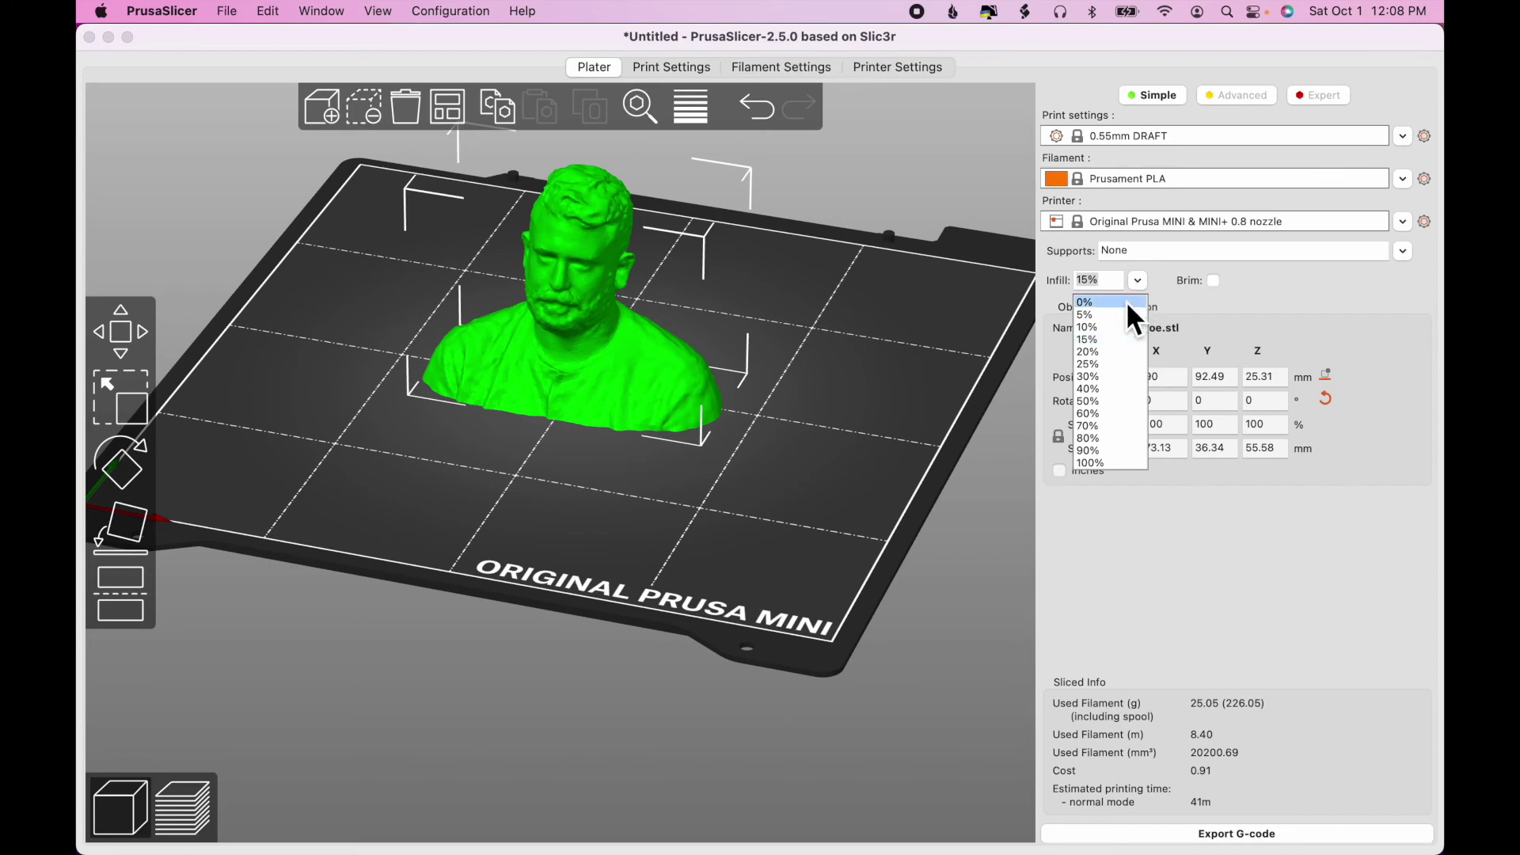
left_click(1126, 302)
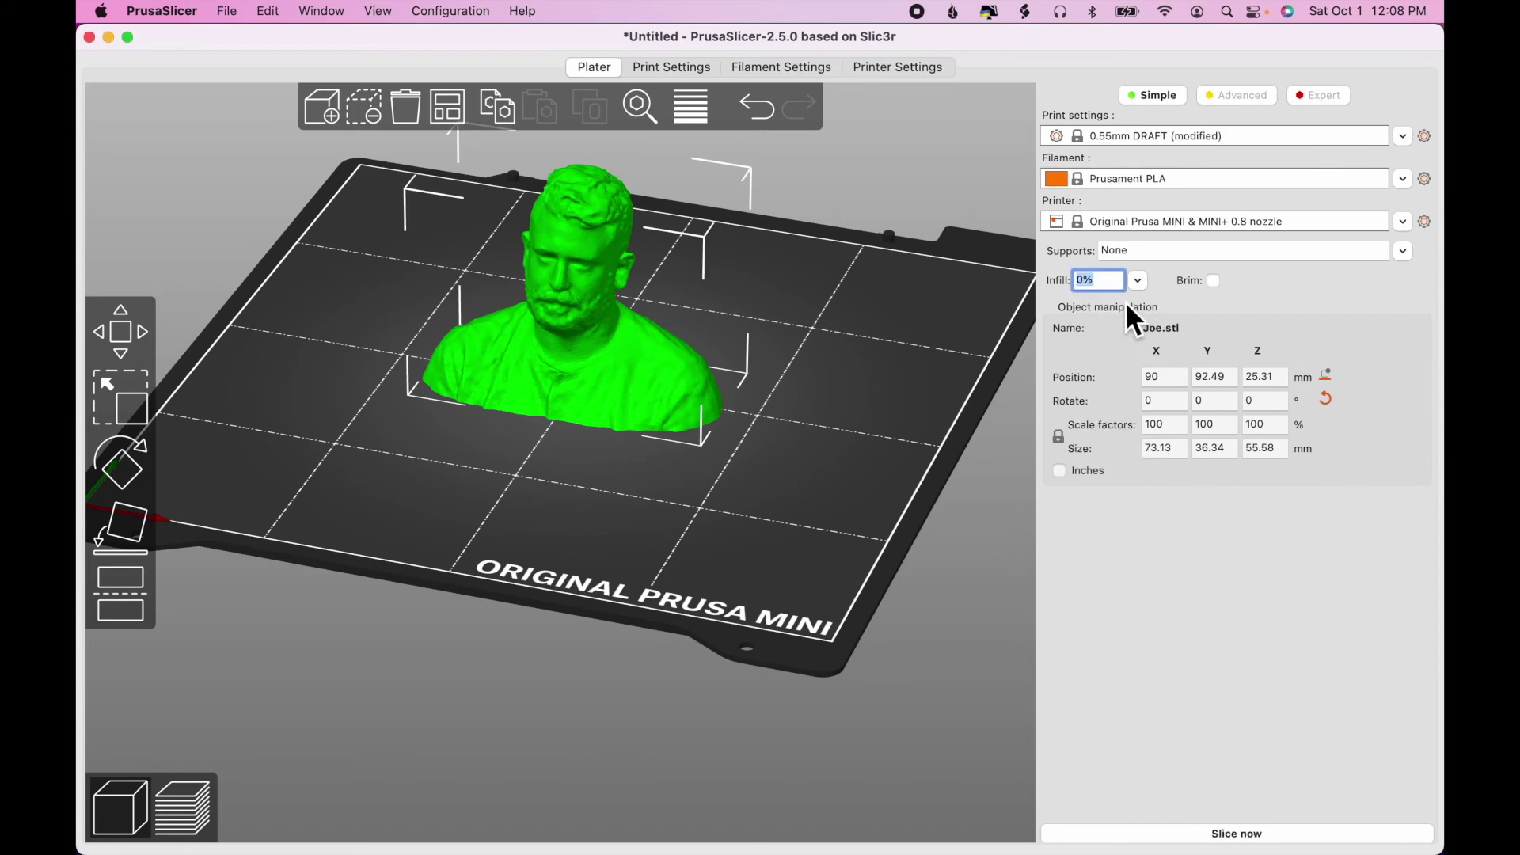
Step: Set the number of bottom solid layers to 0 in the print settings and return to the plater
left_click(674, 70)
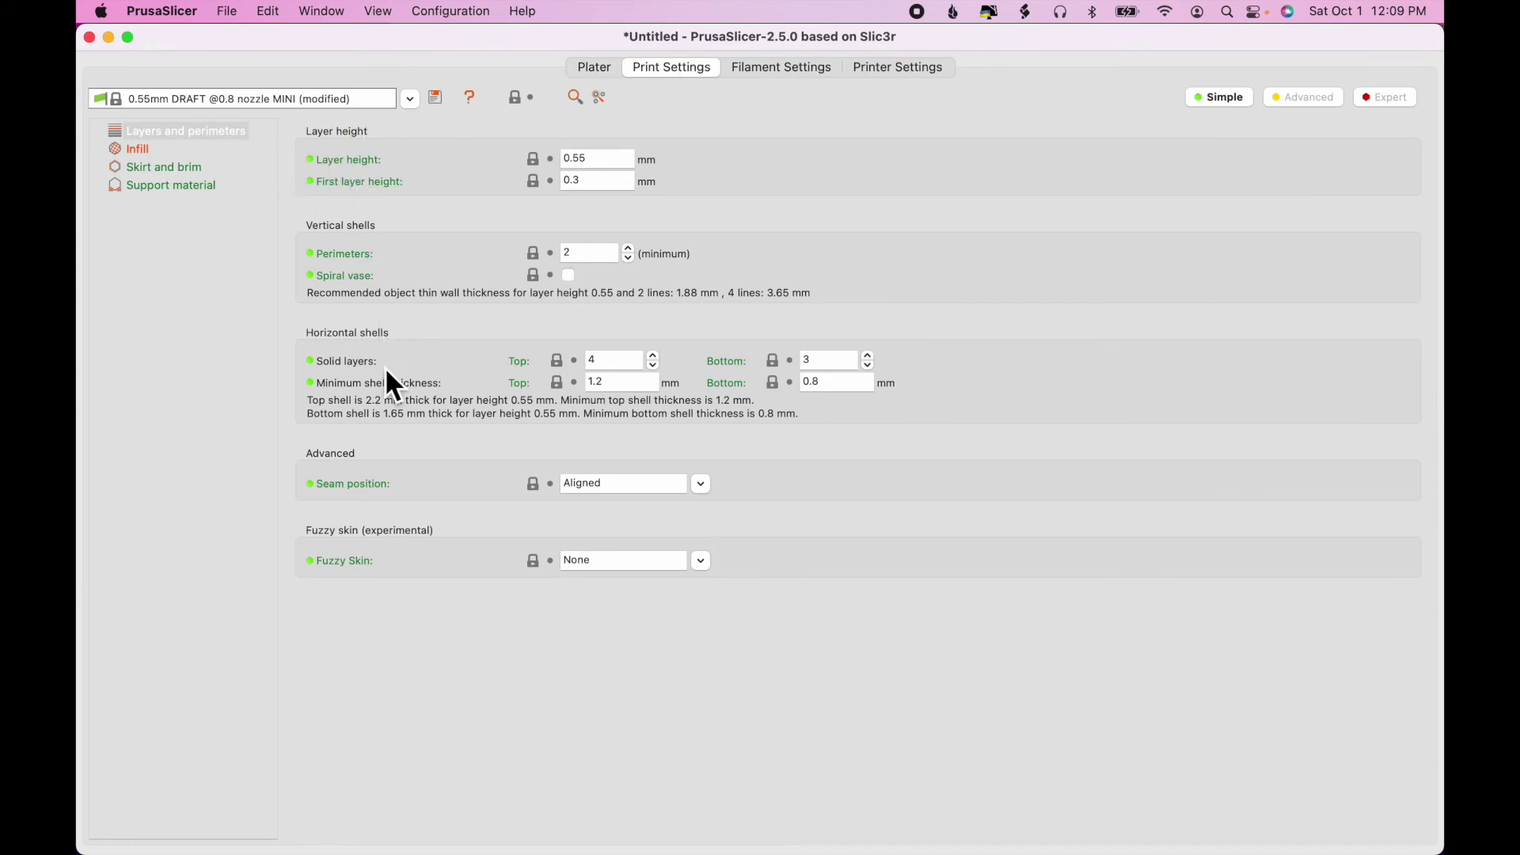
left_click(868, 366)
left_click(867, 366)
left_click(868, 366)
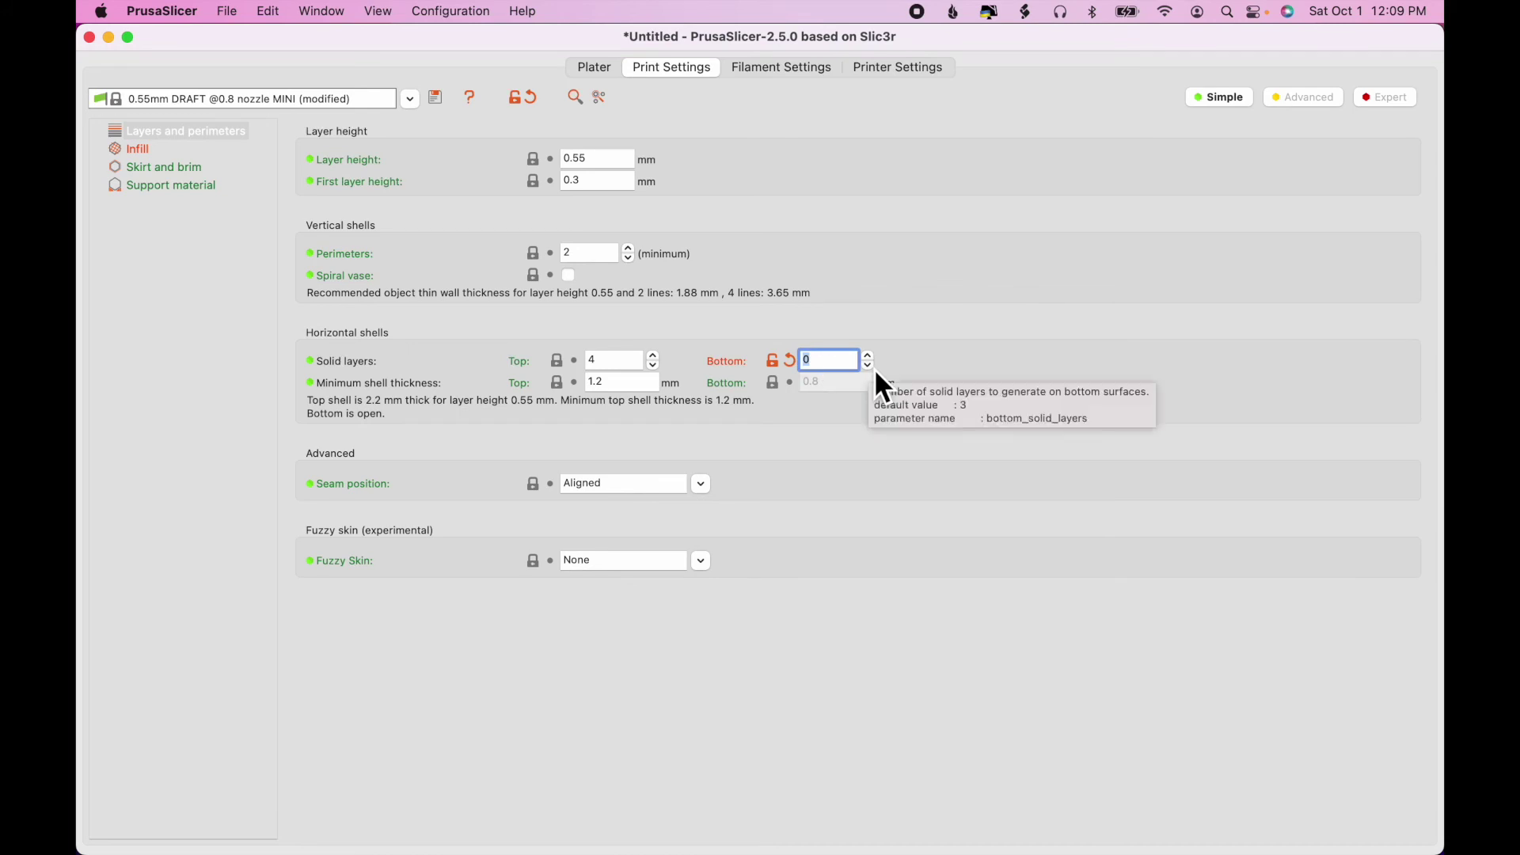
left_click(599, 73)
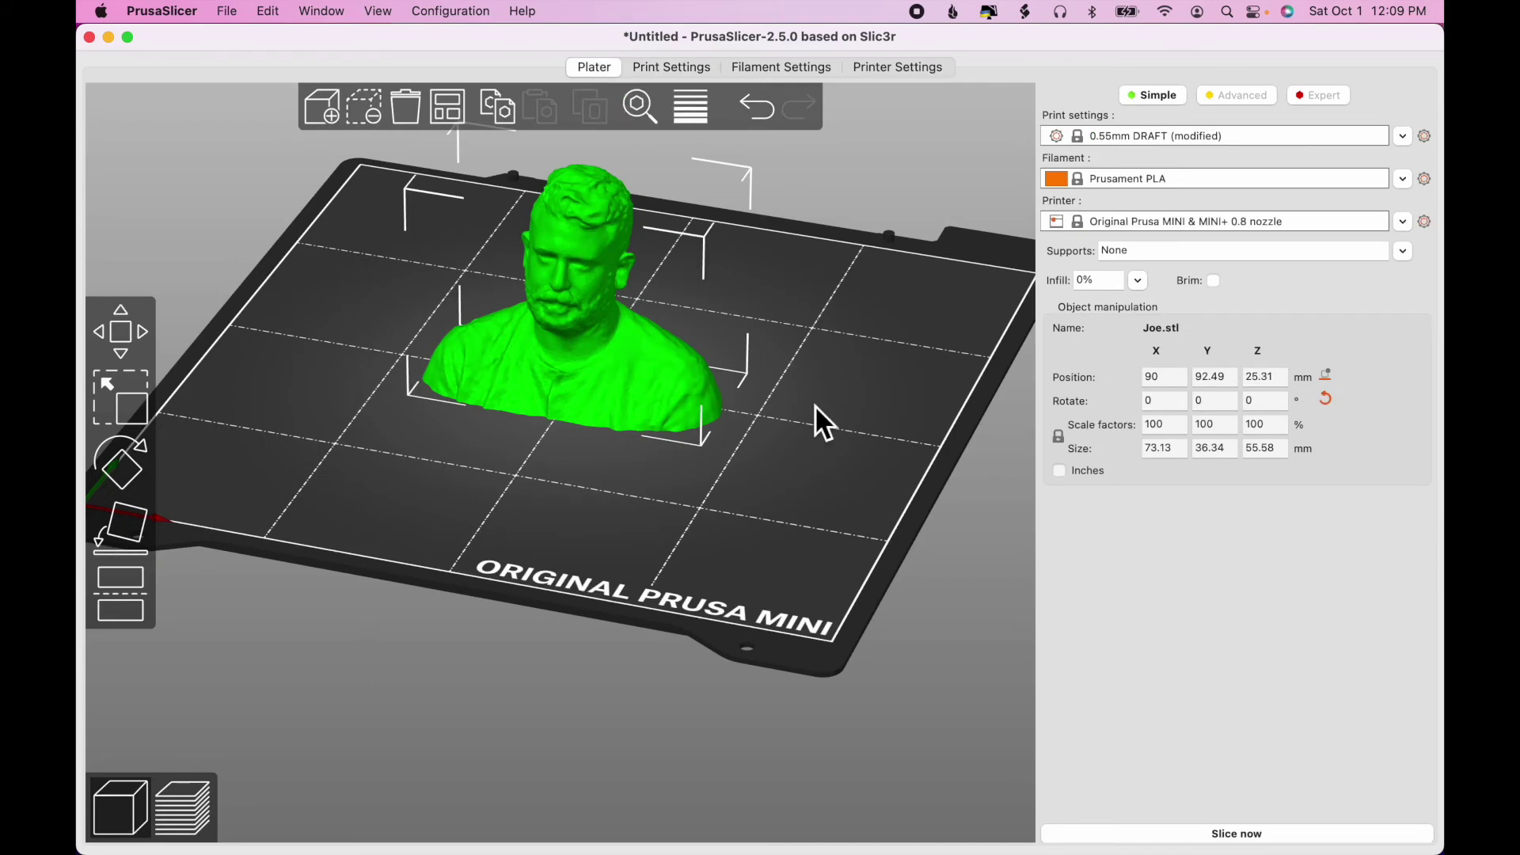
Step: Slice the hollow bust and inspect its interior by lowering the layer preview to 28.90 mm, restoring all layers when done
left_click(191, 813)
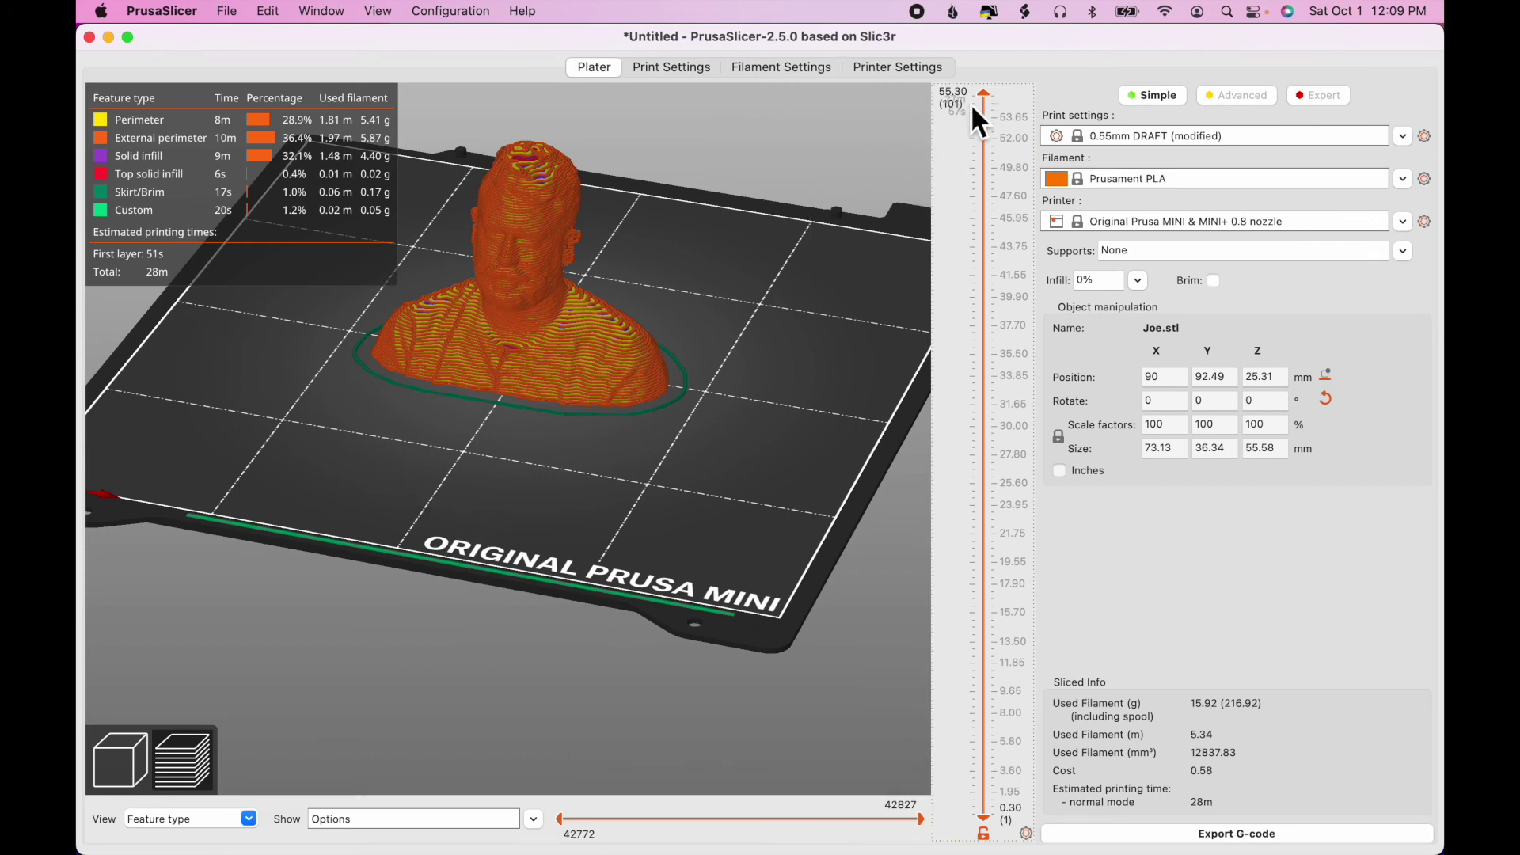
left_click_drag(989, 97, 966, 443)
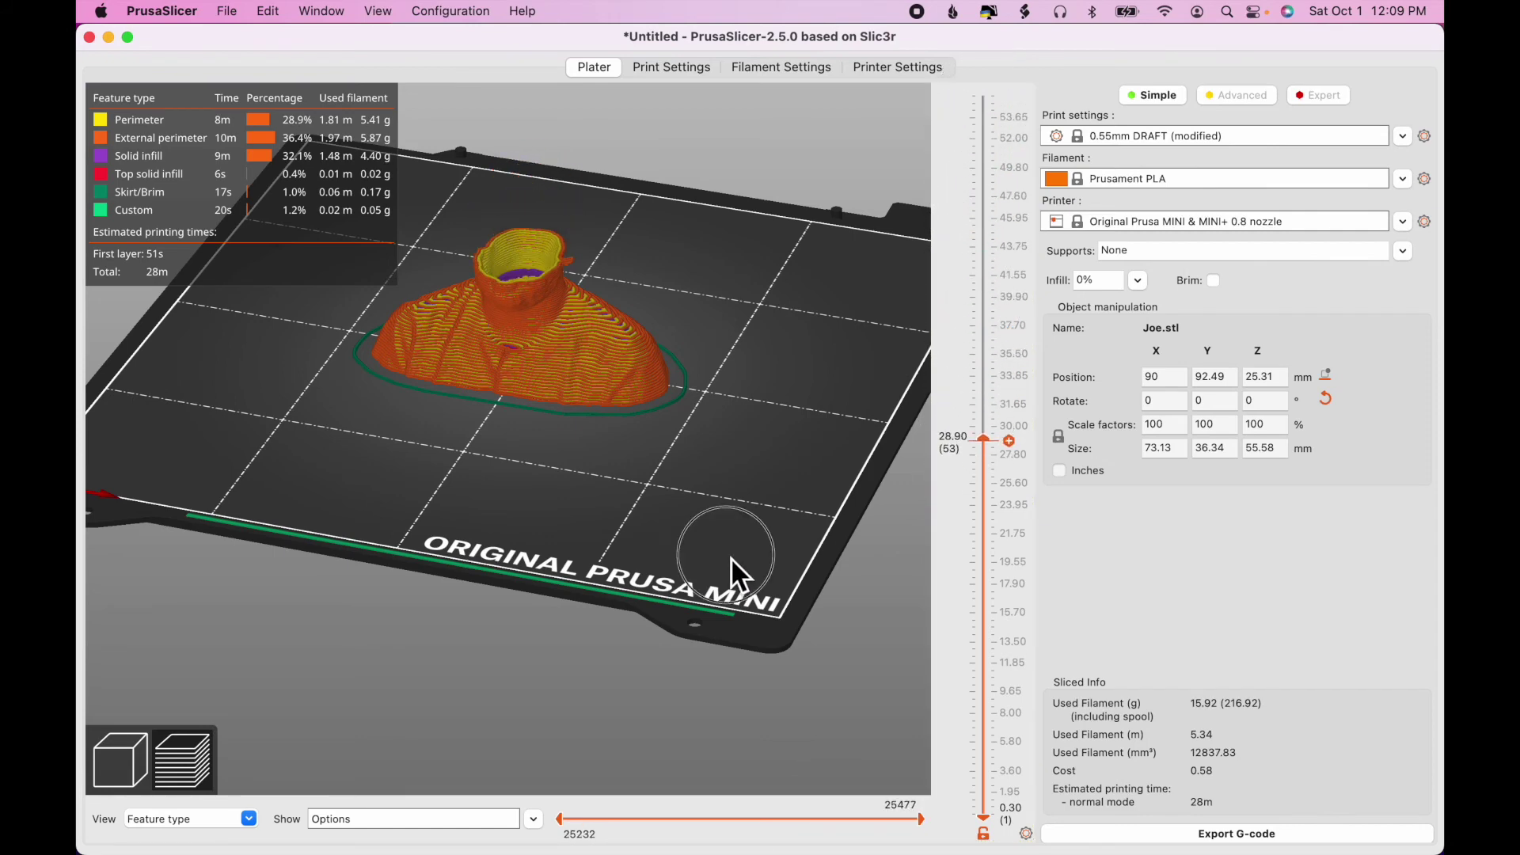
left_click_drag(730, 558, 865, 501)
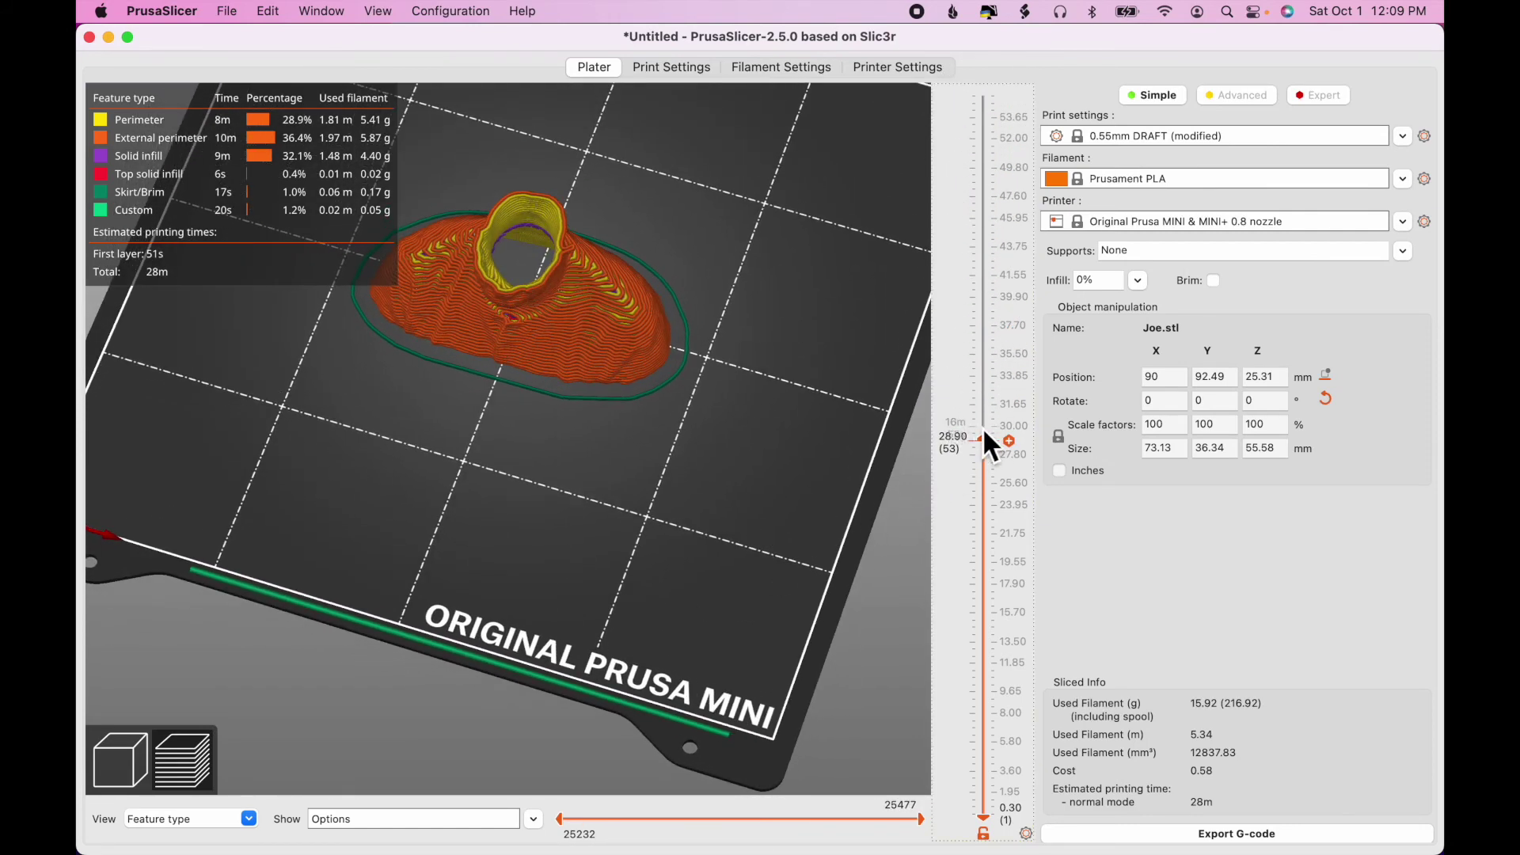
left_click_drag(986, 437, 985, 88)
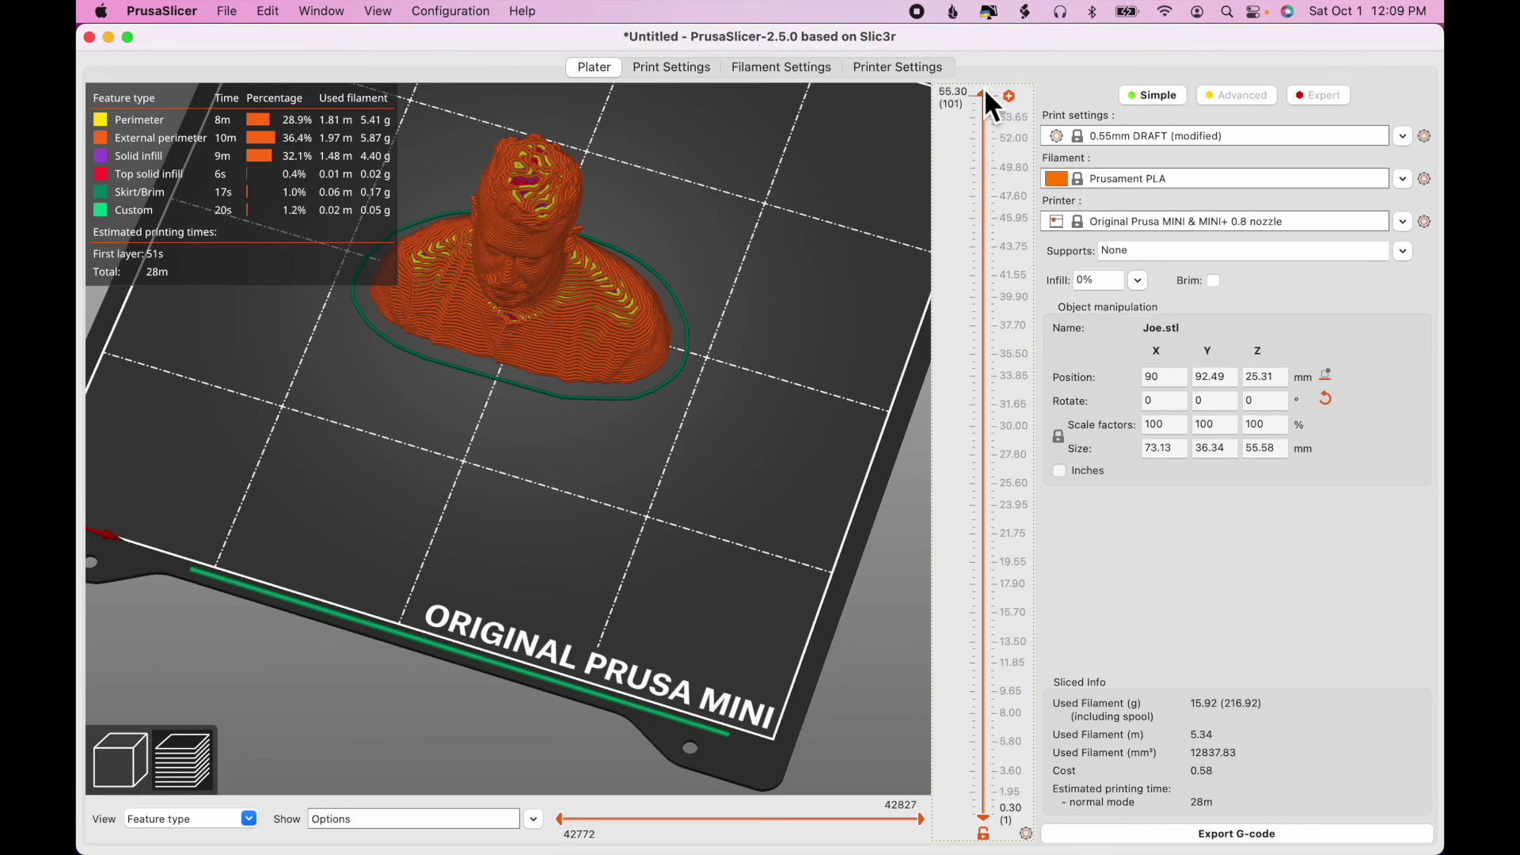
Step: Examine the sliced bust's layers from the side and front, checking the chin, neck and shoulders up close
left_click_drag(684, 521, 738, 596)
scroll(670, 502, "up", 8)
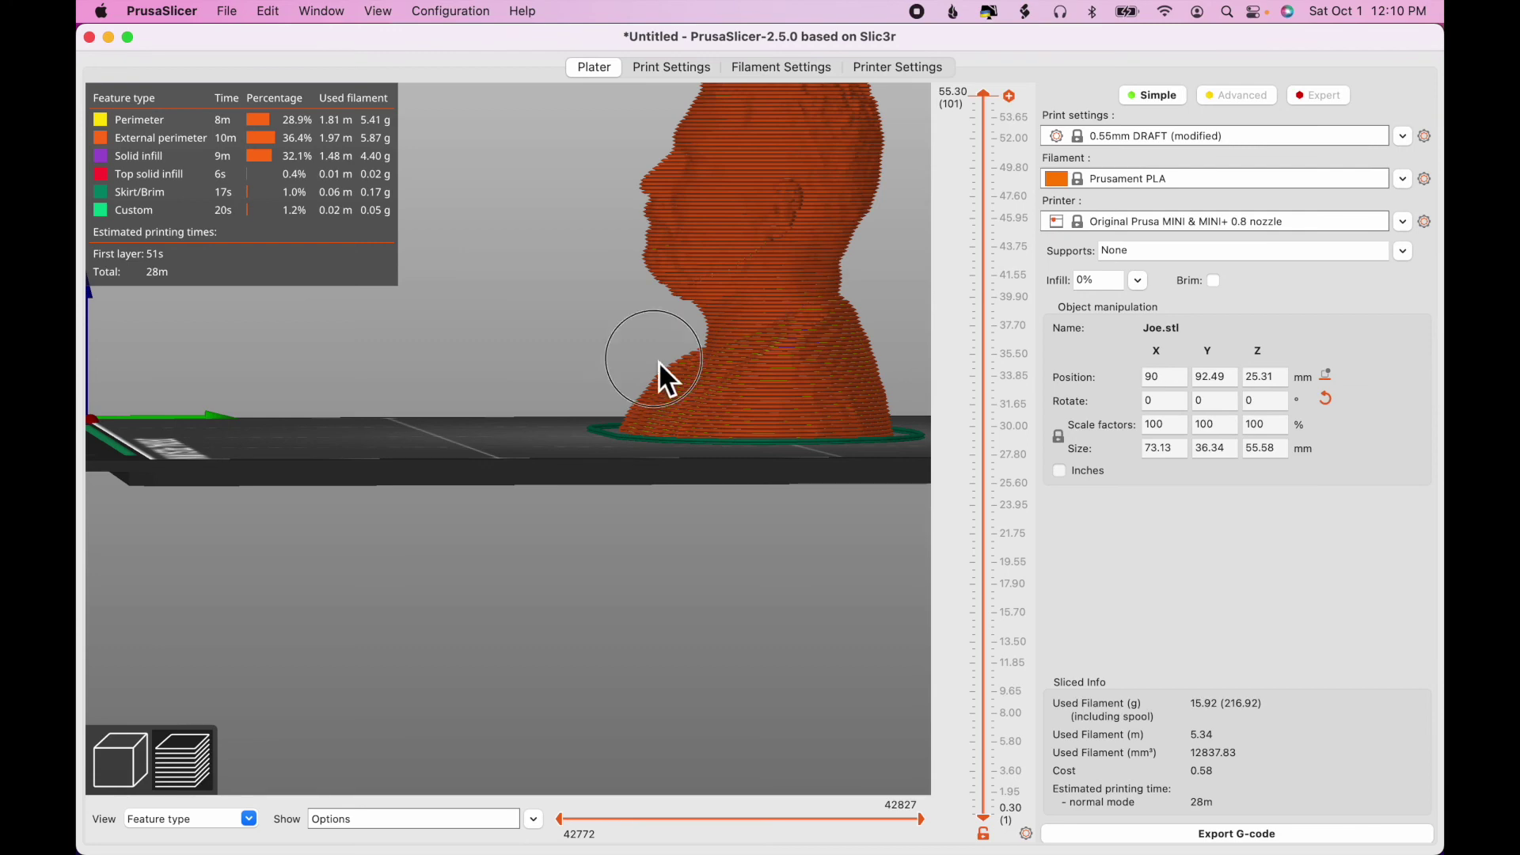
left_click_drag(658, 361, 695, 250)
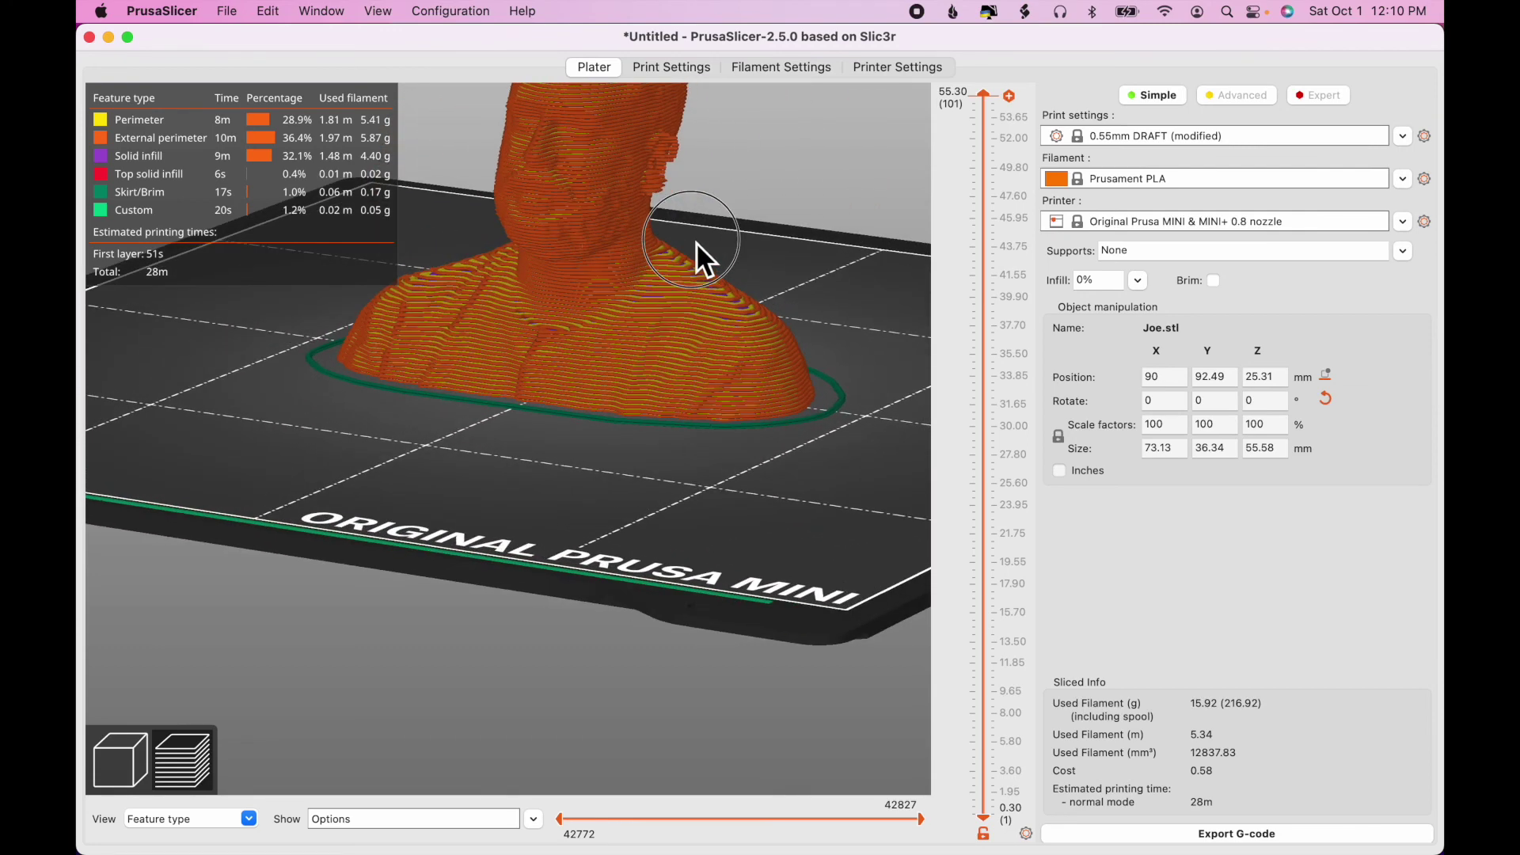
scroll(689, 214, "up", 5)
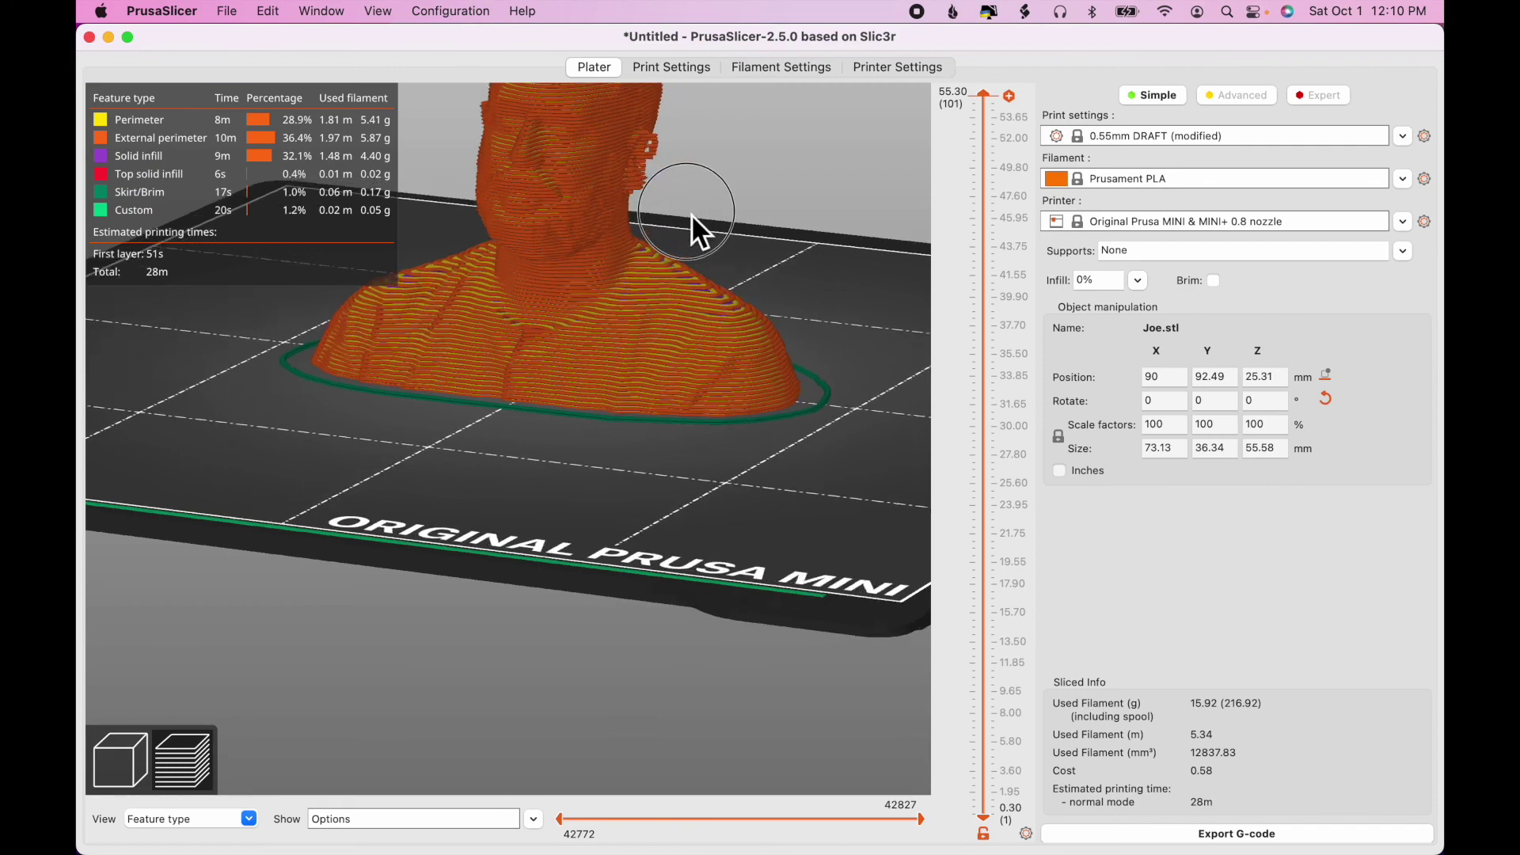
left_click_drag(697, 212, 663, 222)
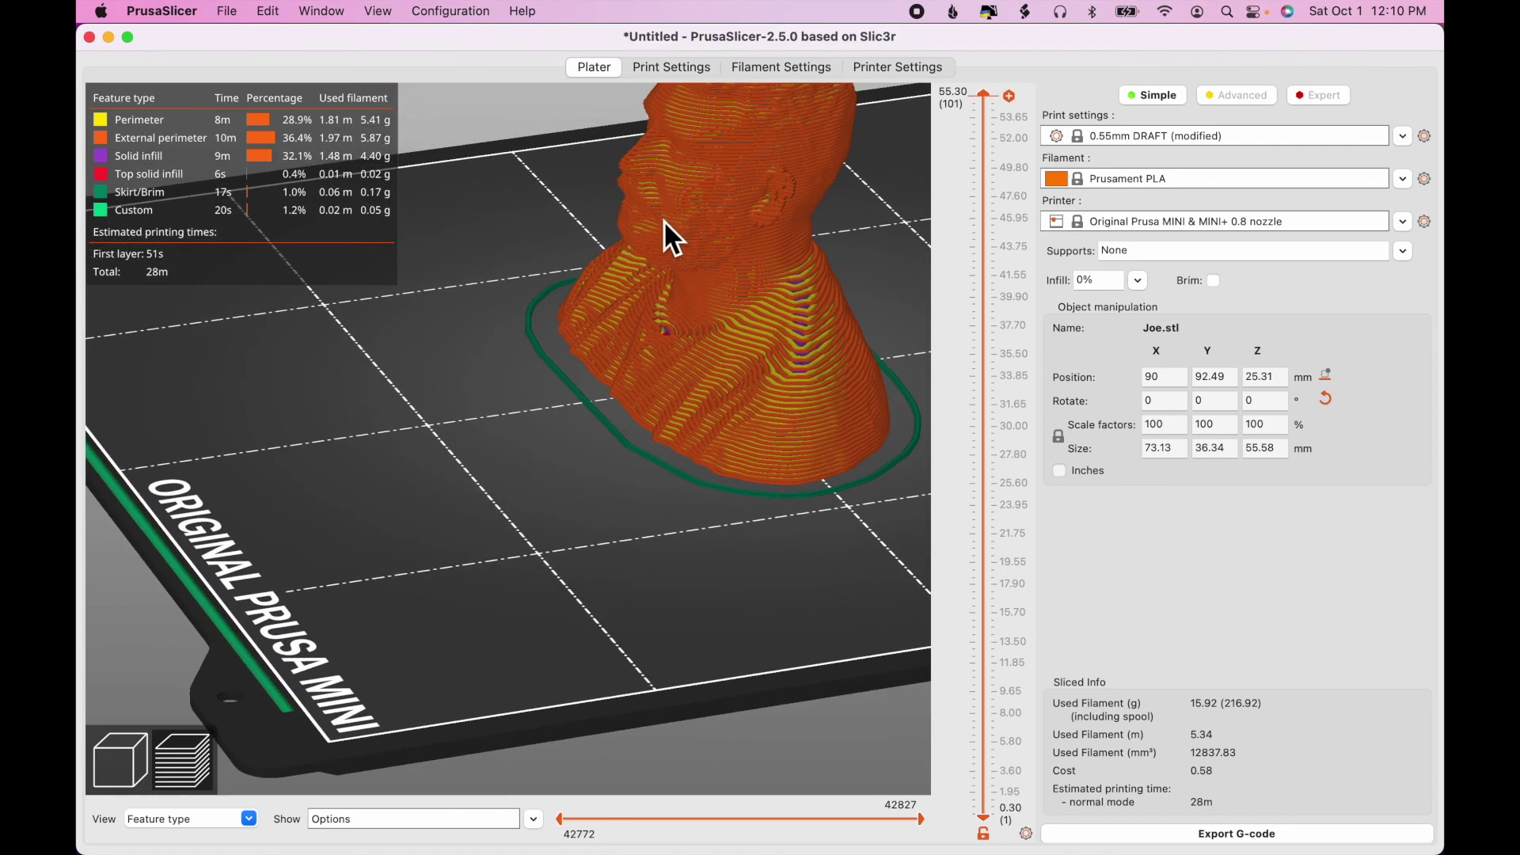
scroll(766, 262, "up", 3)
left_click_drag(766, 261, 828, 213)
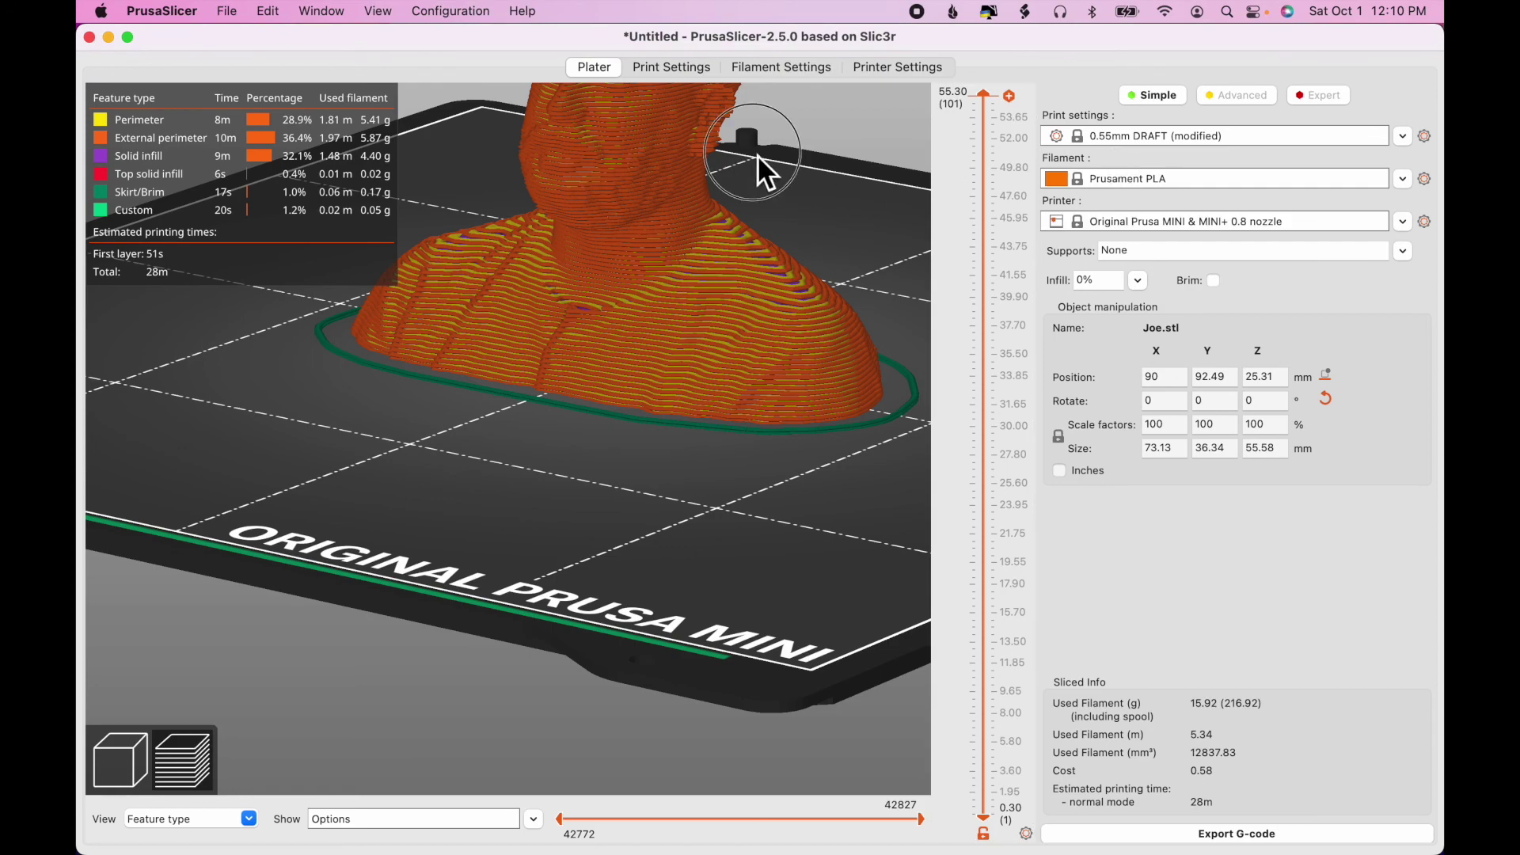
left_click_drag(757, 154, 771, 332)
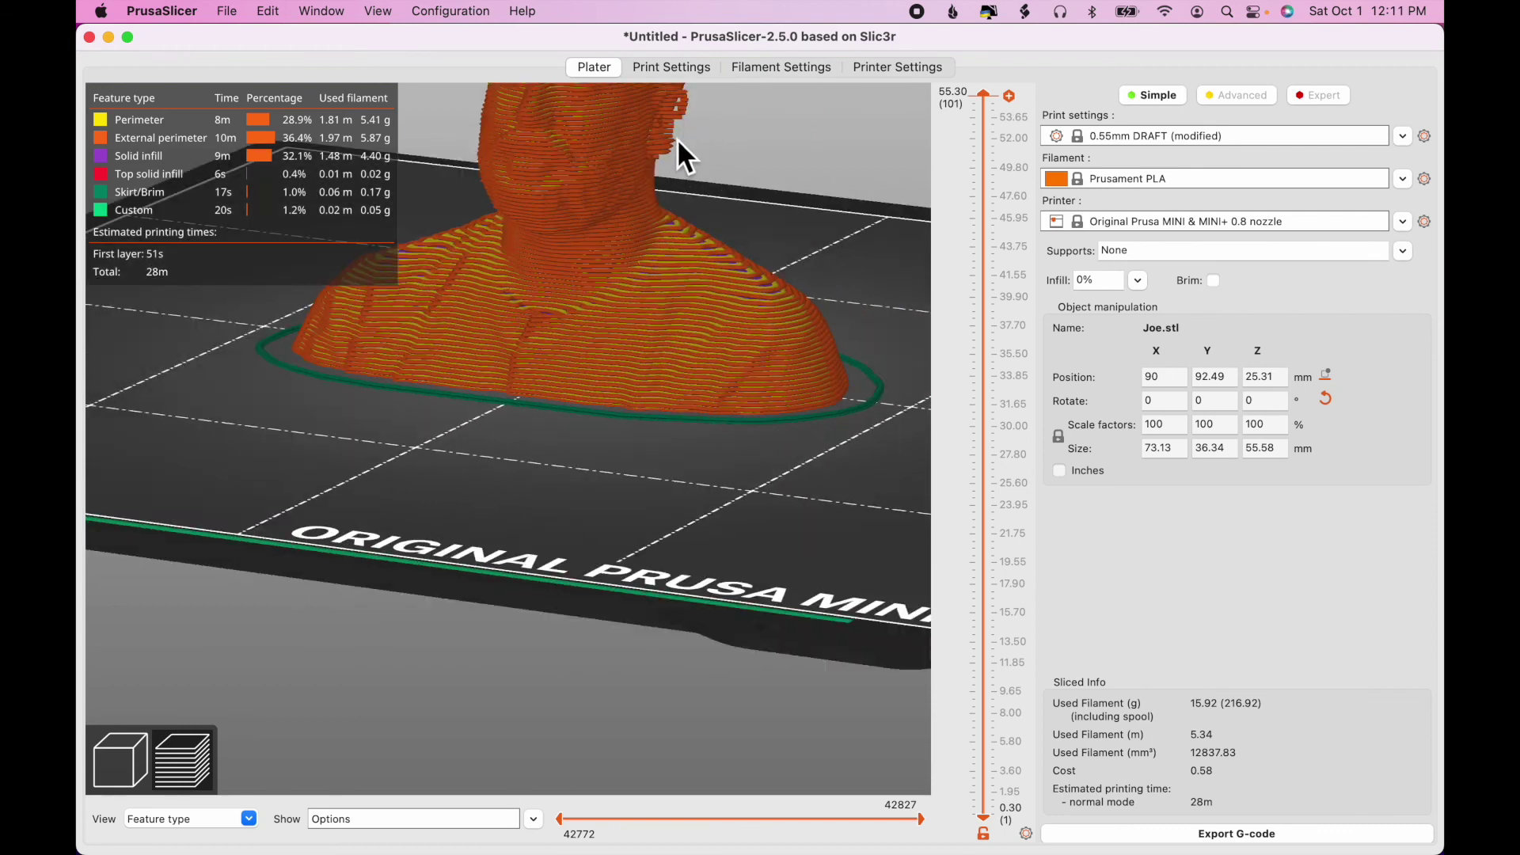
scroll(708, 395, "down", 5)
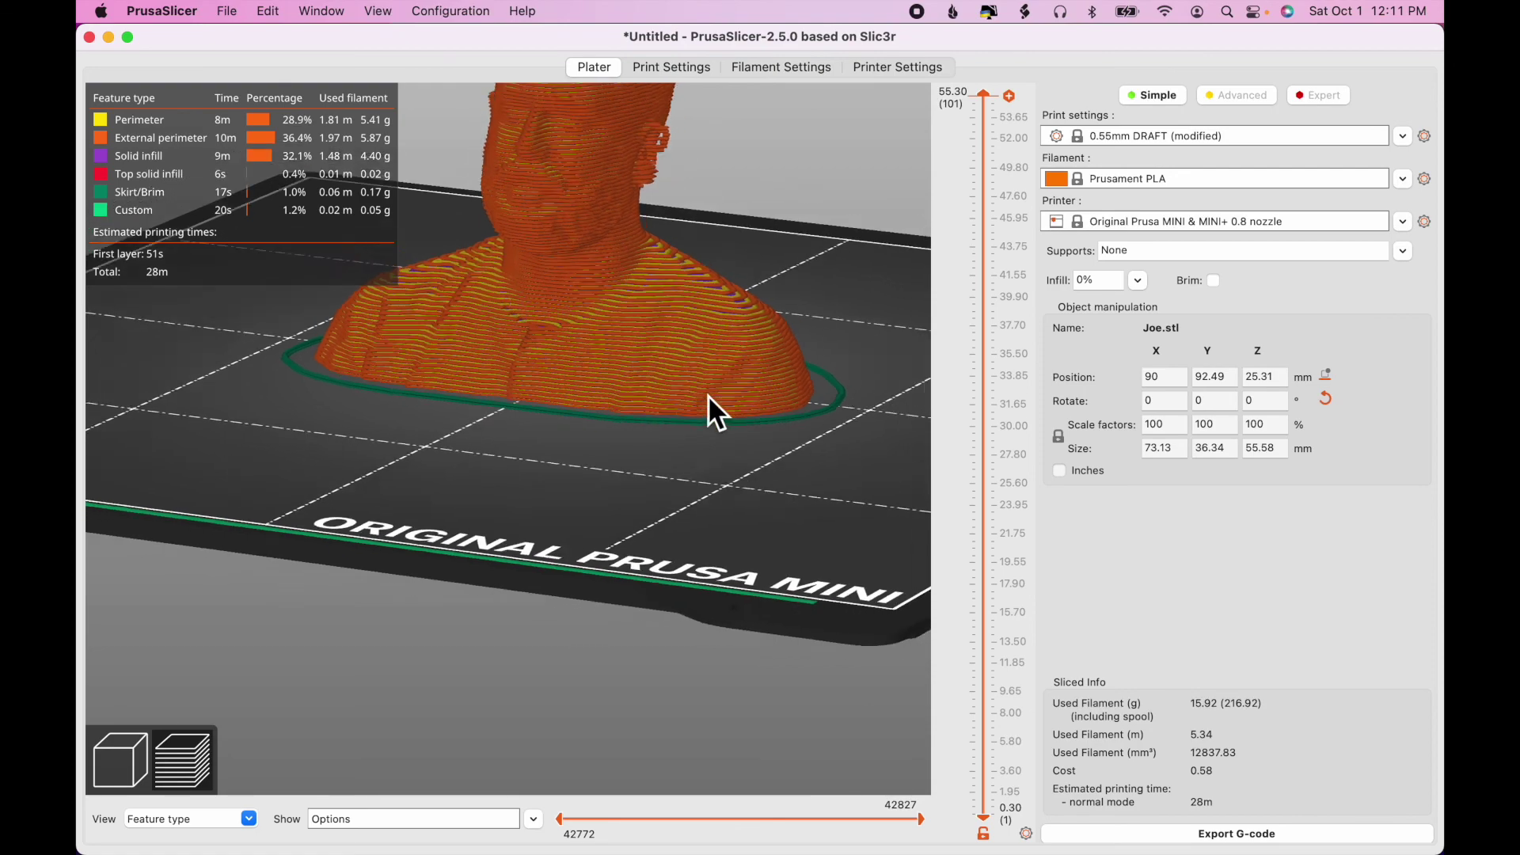
left_click_drag(708, 396, 706, 402)
scroll(706, 403, "down", 3)
scroll(706, 402, "down", 2)
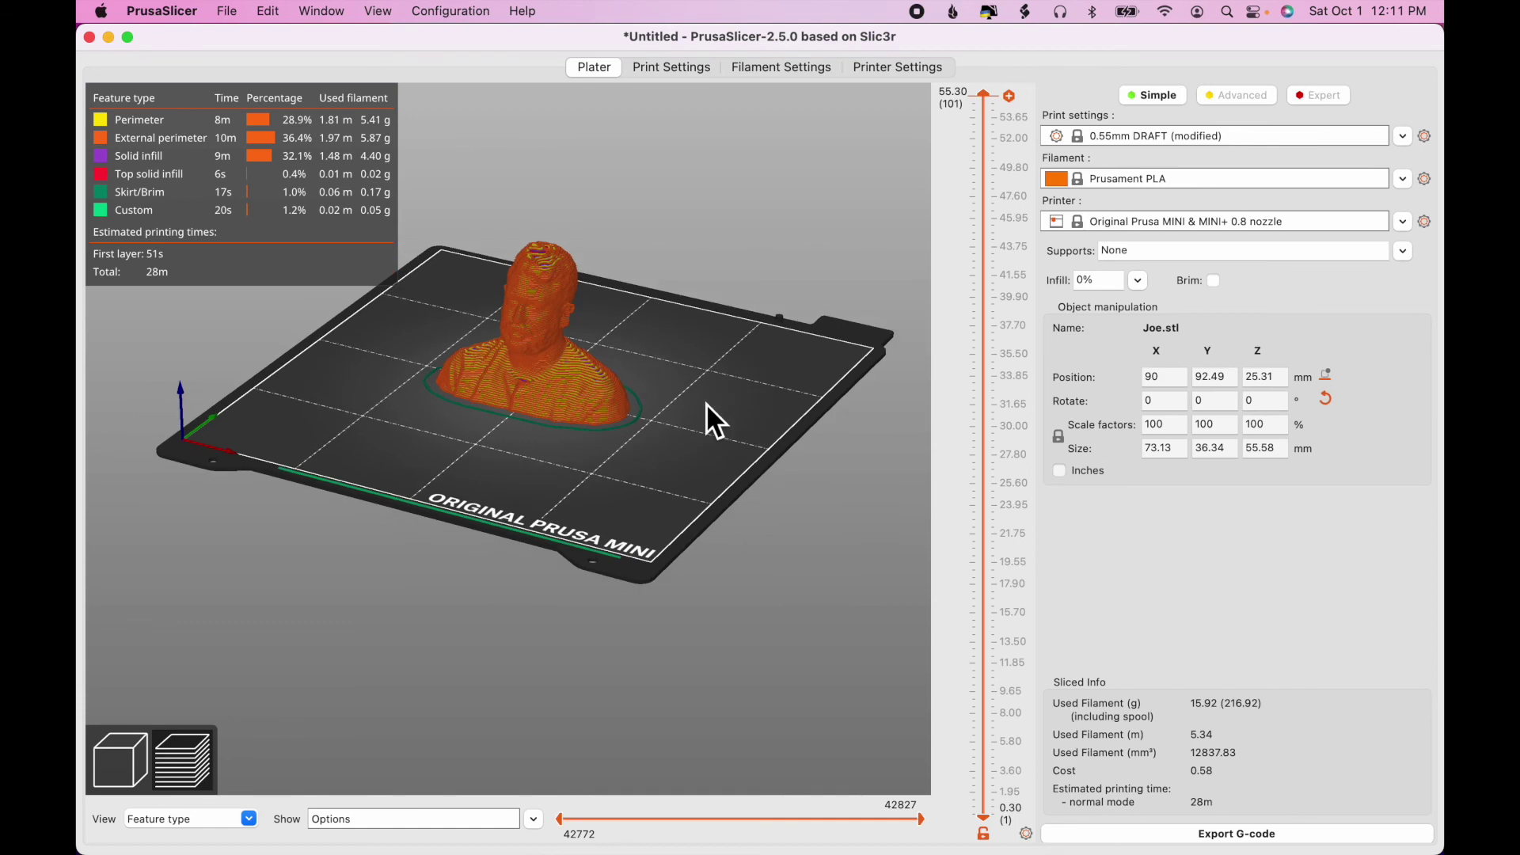
Step: Export the sliced bust as a G-code file to the Downloads folder
left_click(1213, 835)
left_click(596, 301)
left_click(1086, 521)
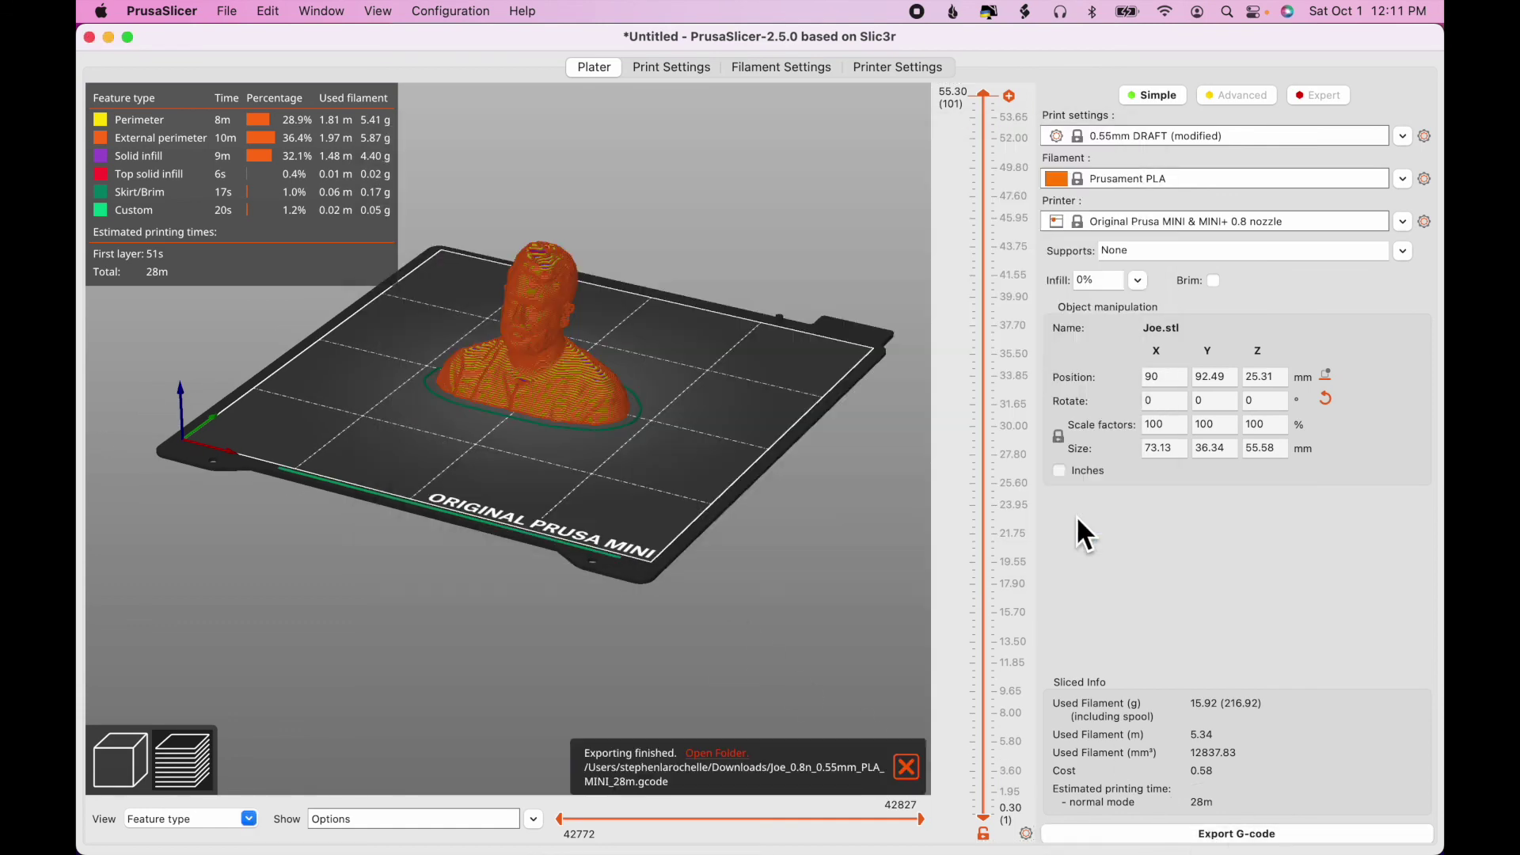